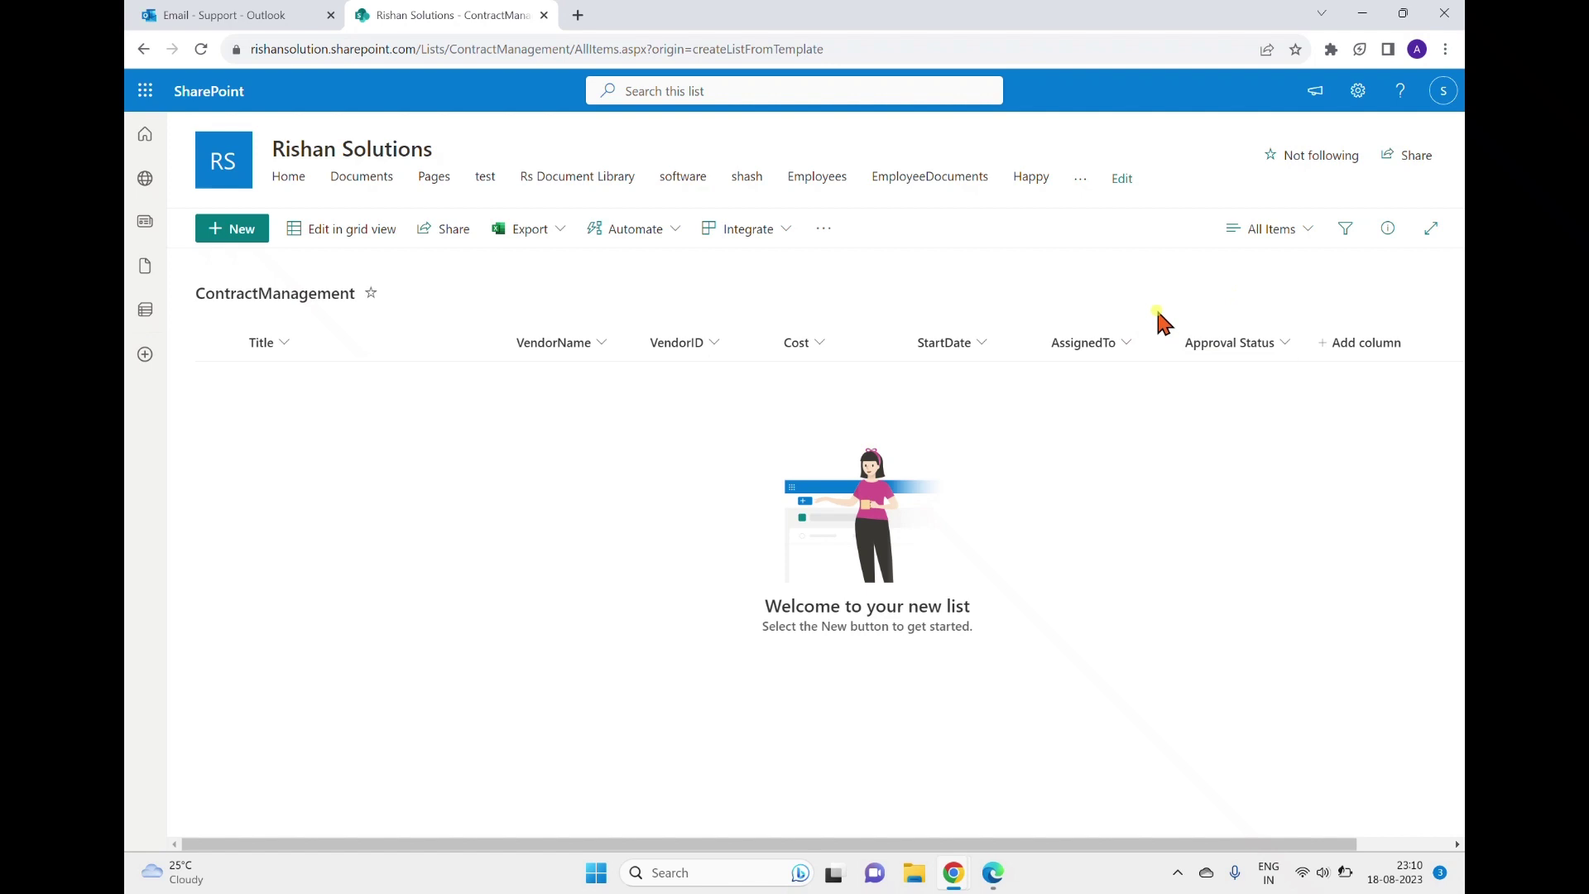
Switch to Power Automate and create an automated cloud flow named ContractApproval with SharePoint's "When an item is created" trigger.
mouse_move(985, 882)
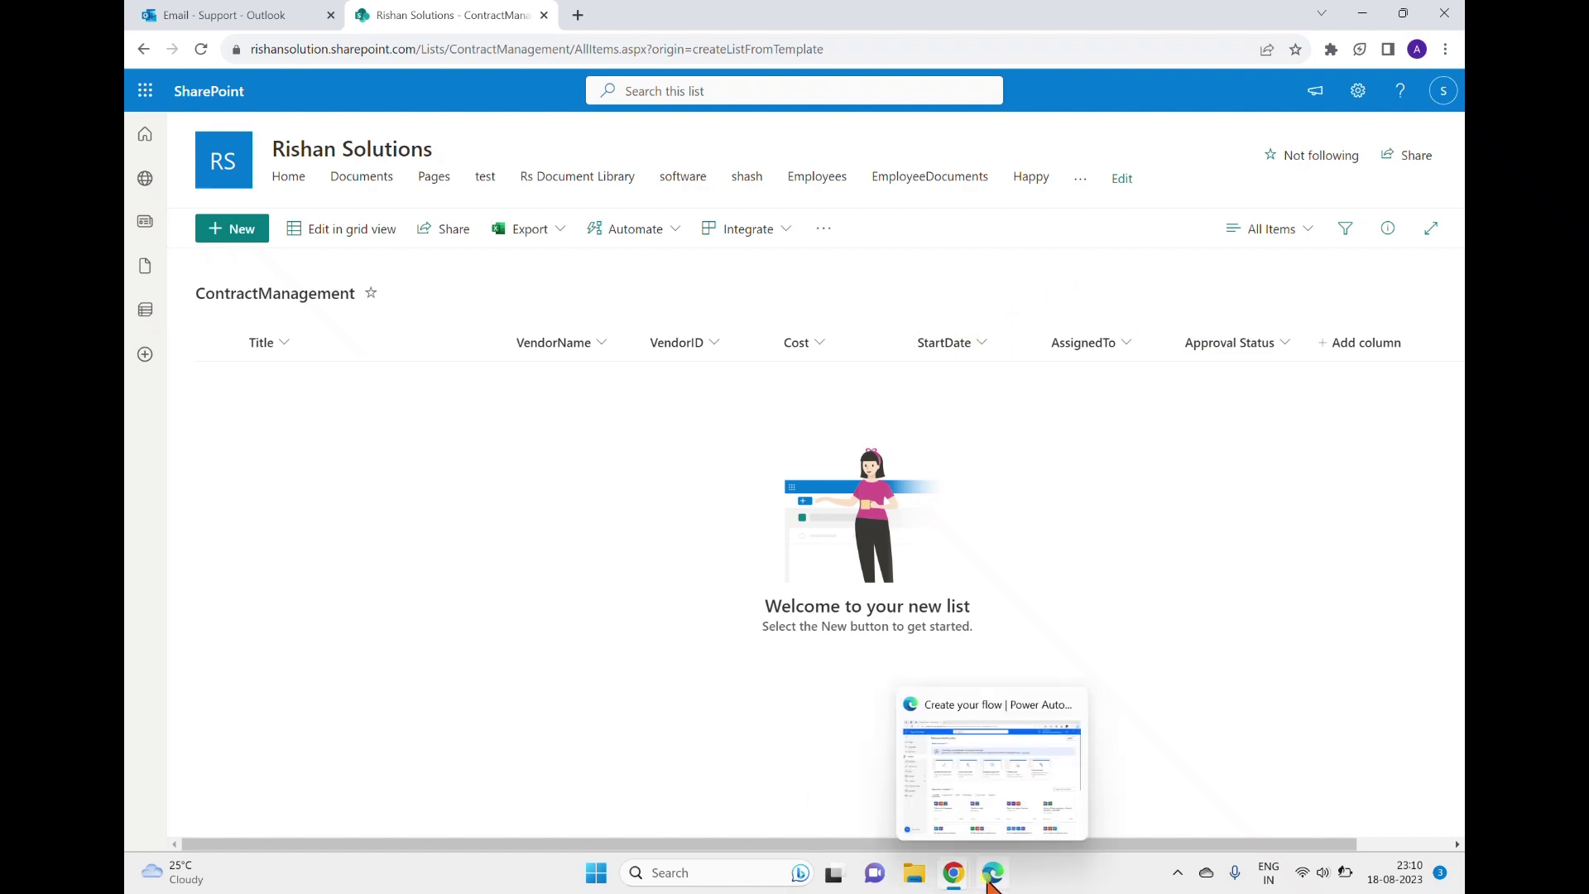
click(1003, 774)
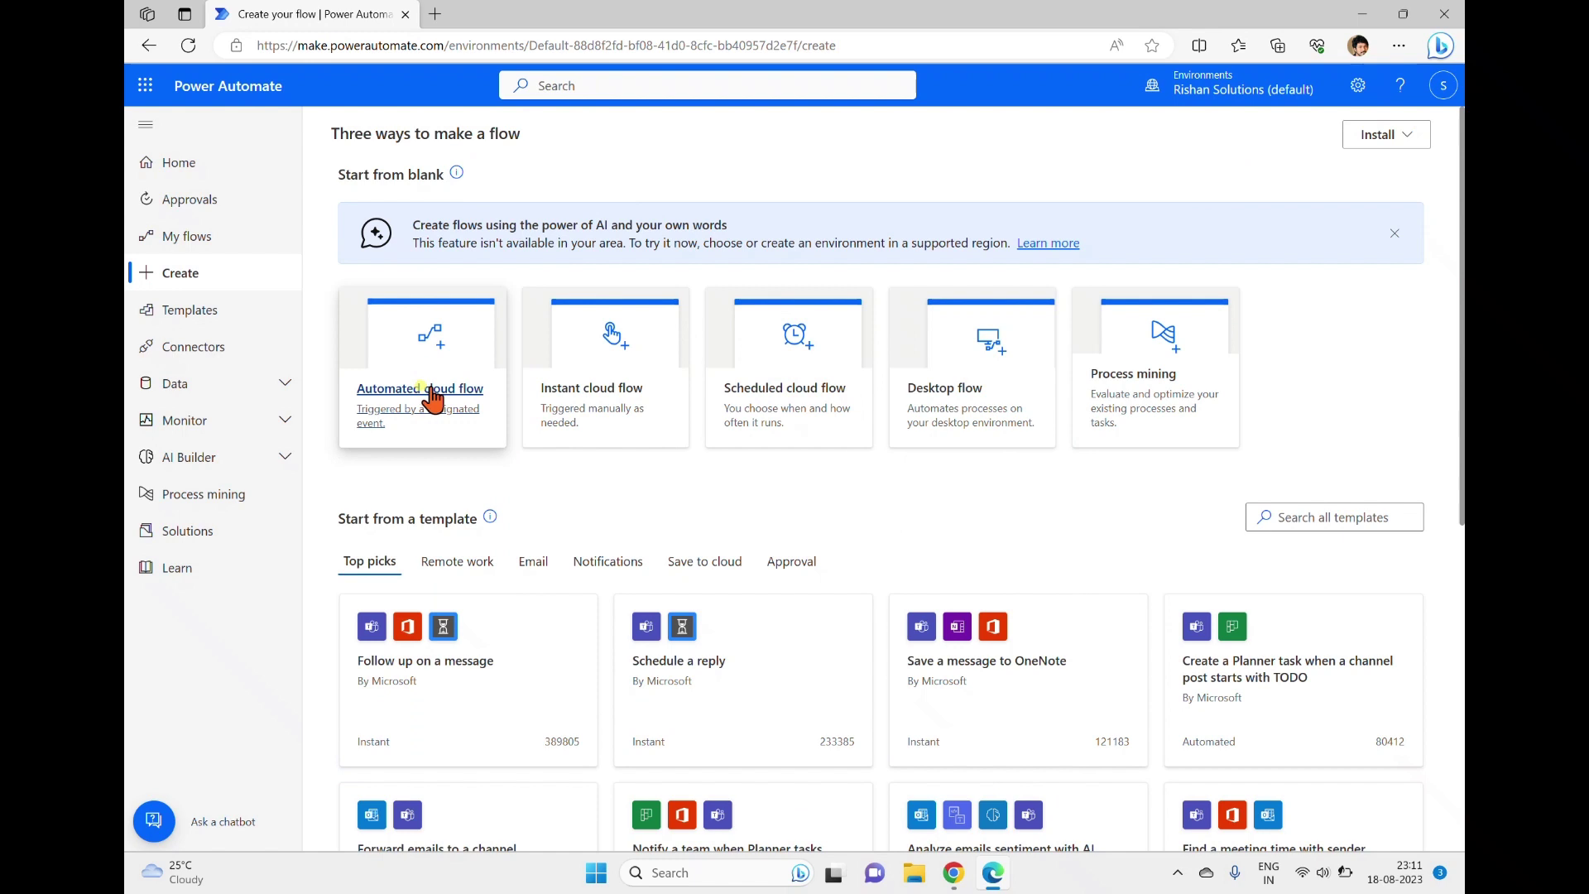
click(423, 394)
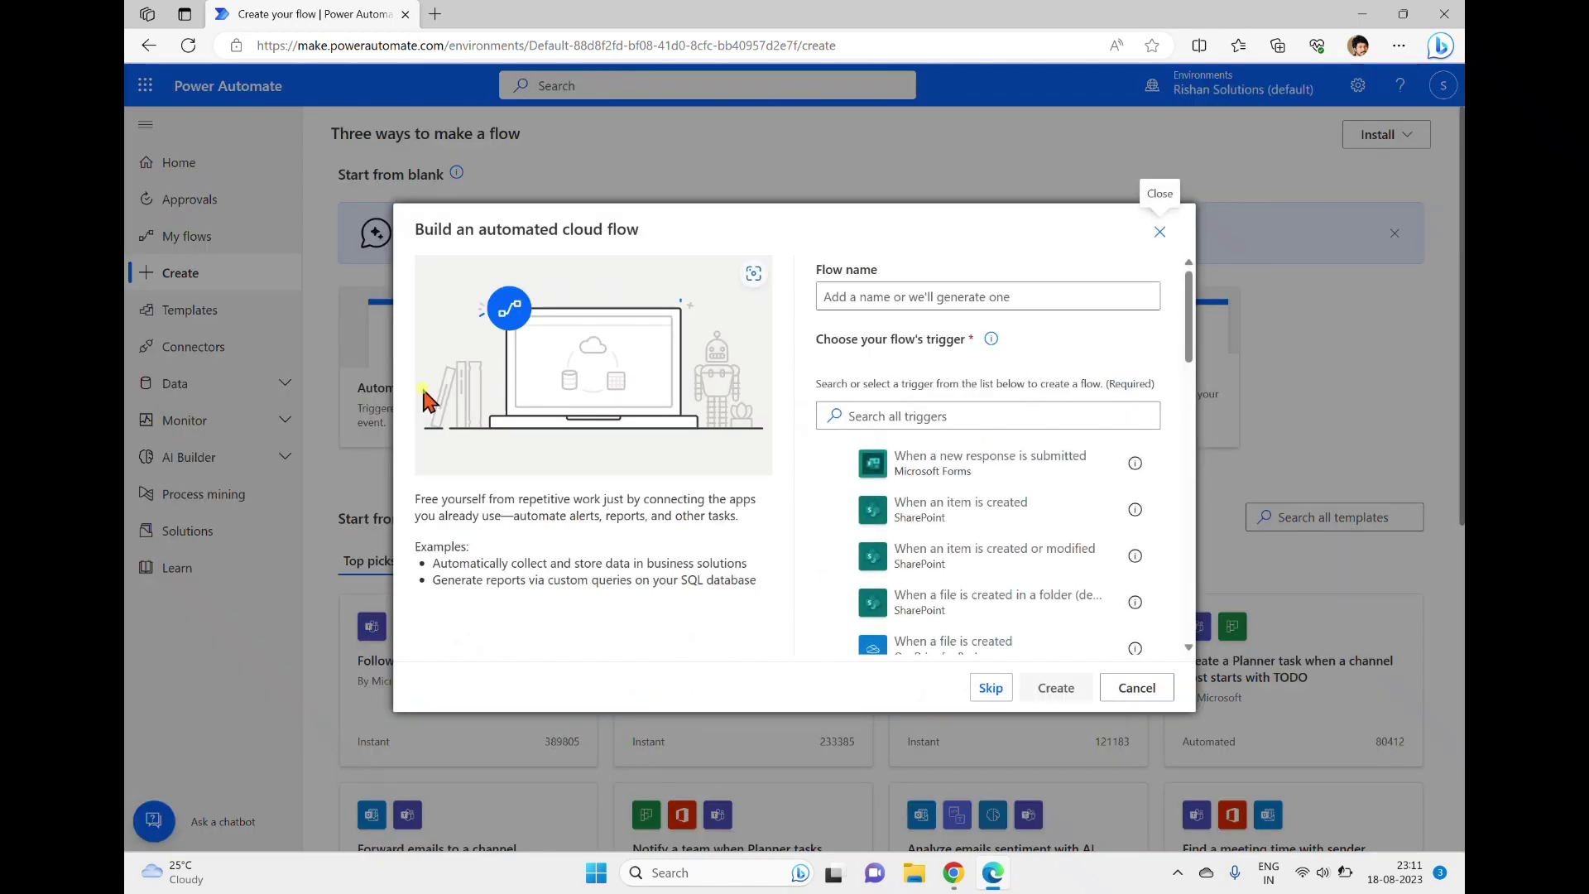
click(915, 299)
text(ContractA)
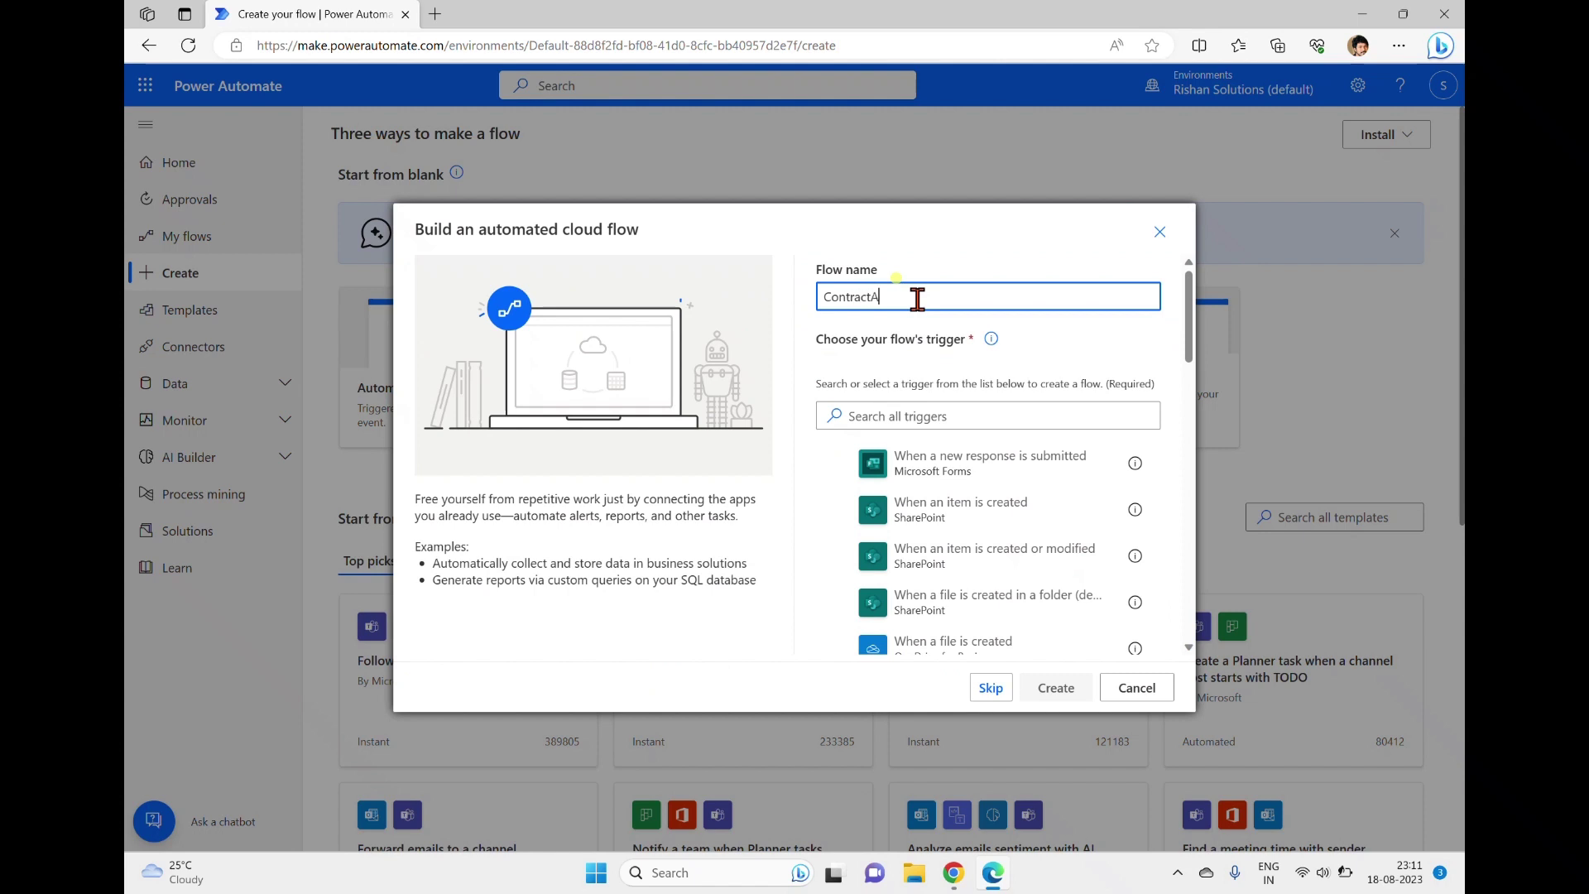
text(pproval)
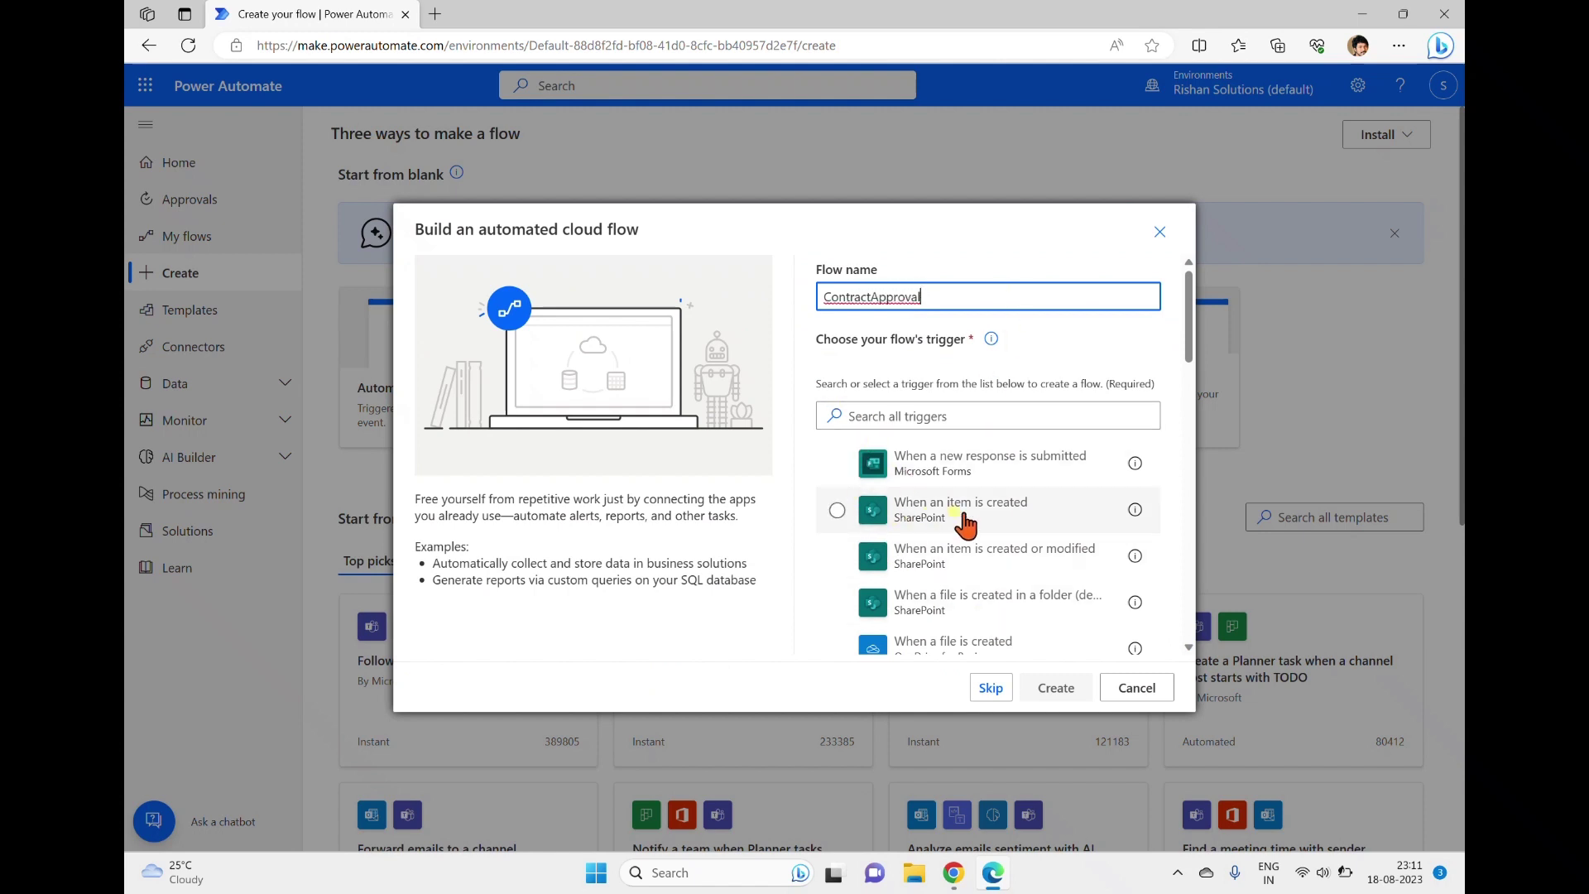
click(837, 510)
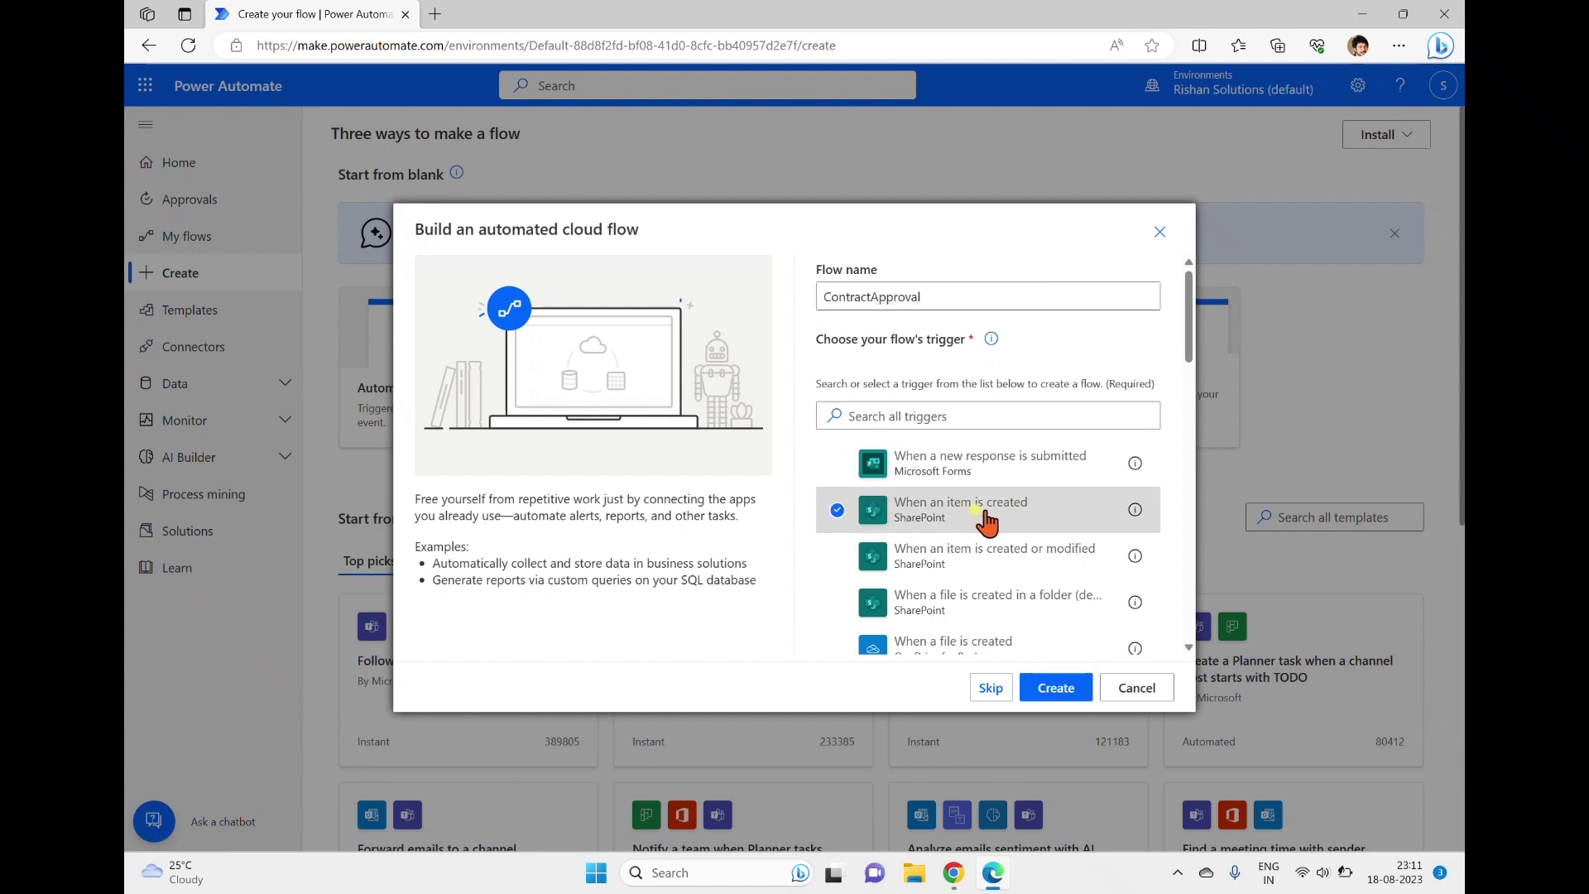
click(1055, 689)
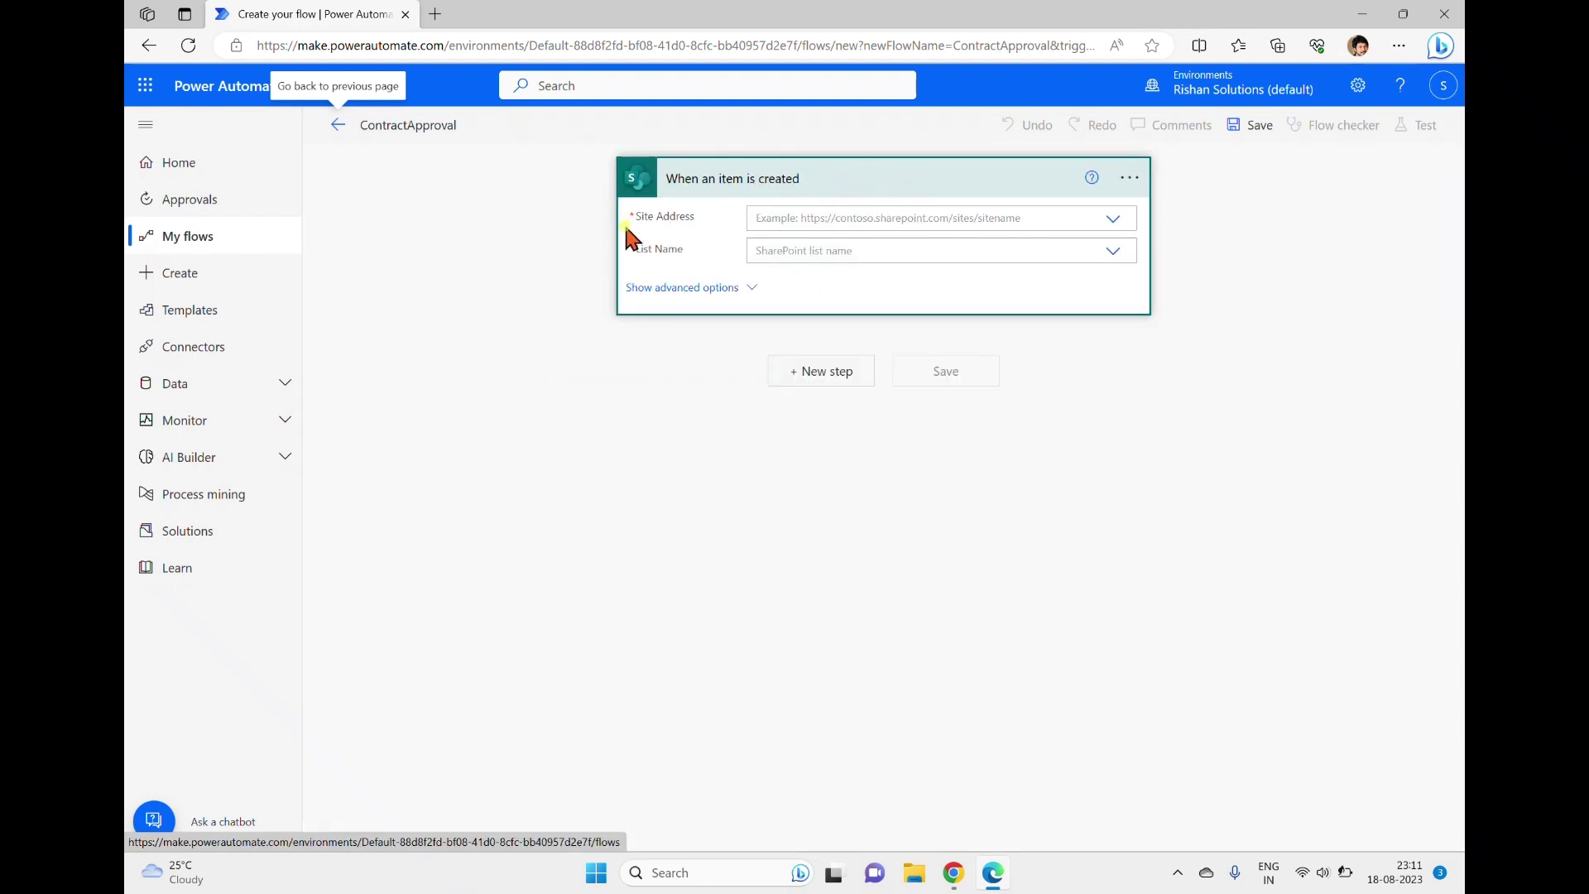
Set the trigger's site address to Rishan Solutions and its list name to ContractManagement.
click(1109, 222)
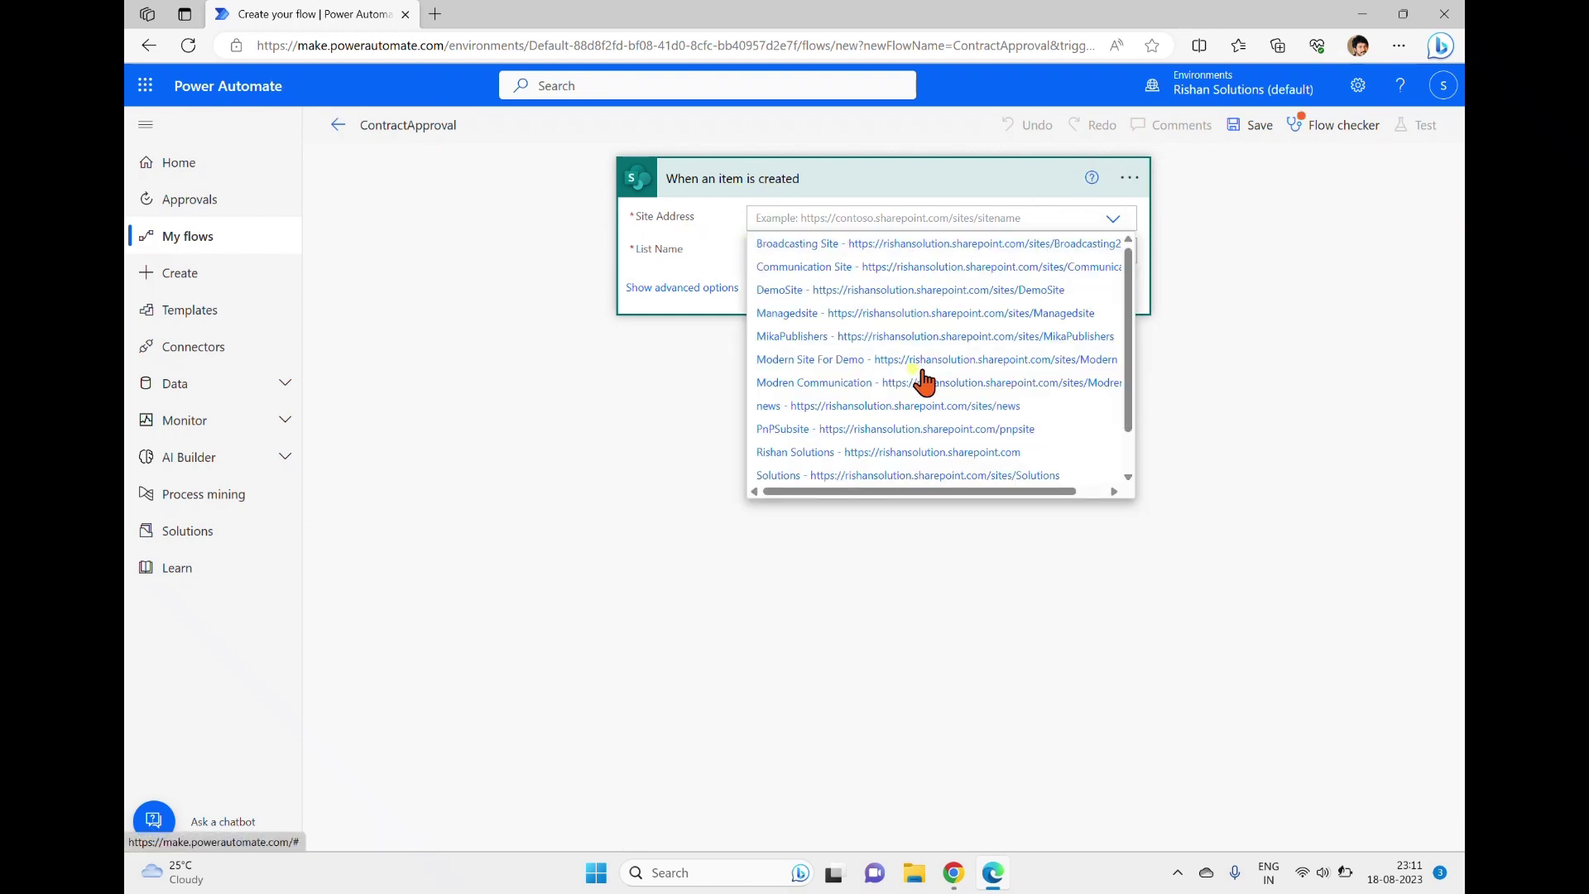
click(947, 454)
click(1114, 253)
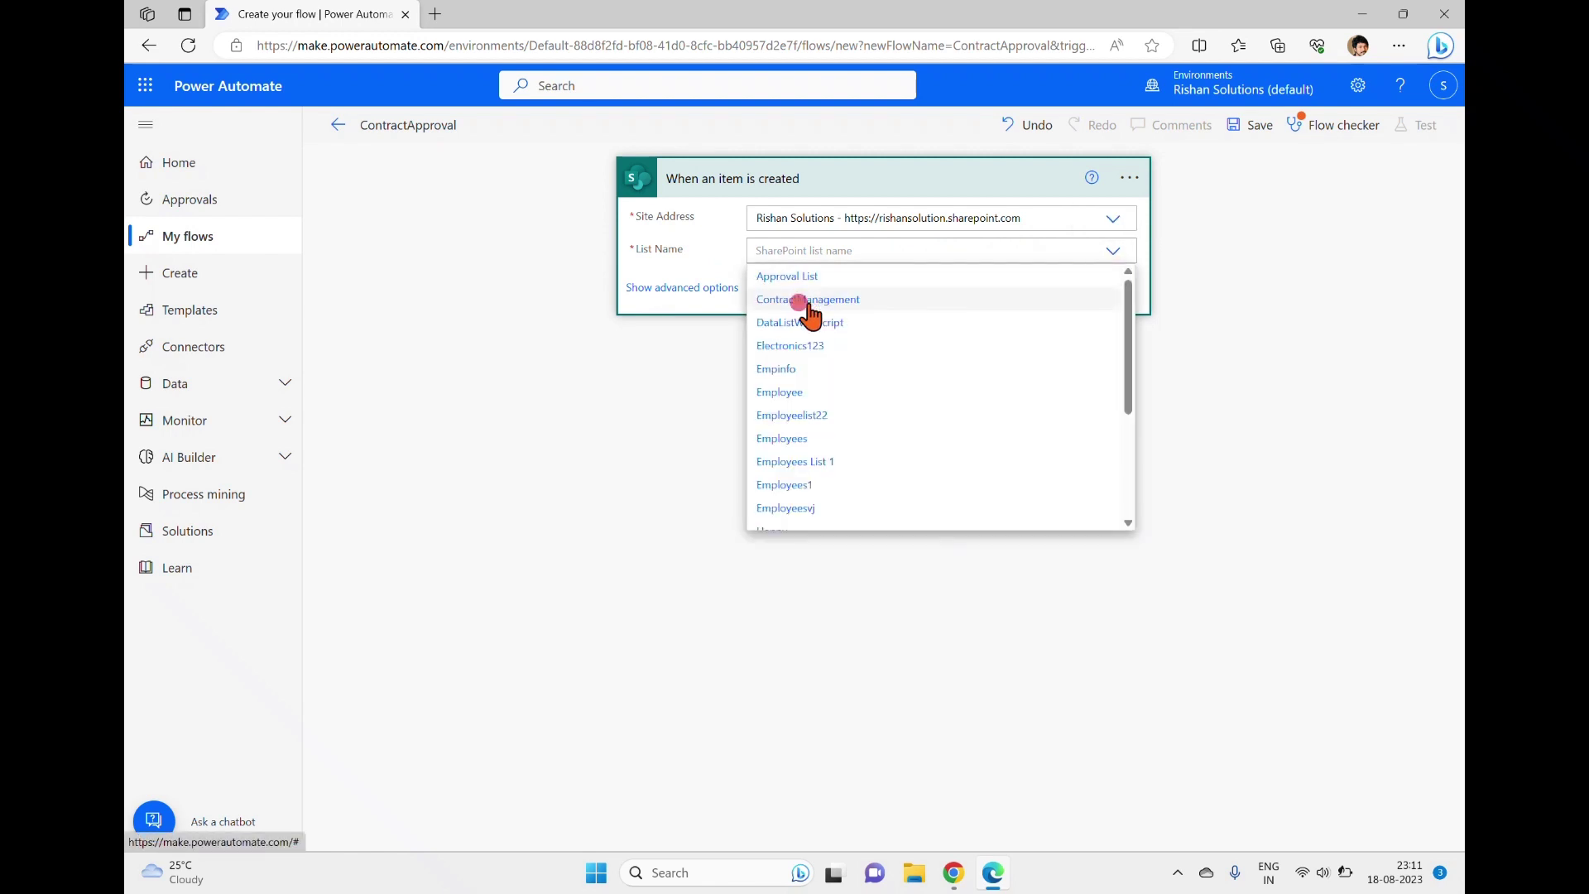
click(807, 305)
click(739, 287)
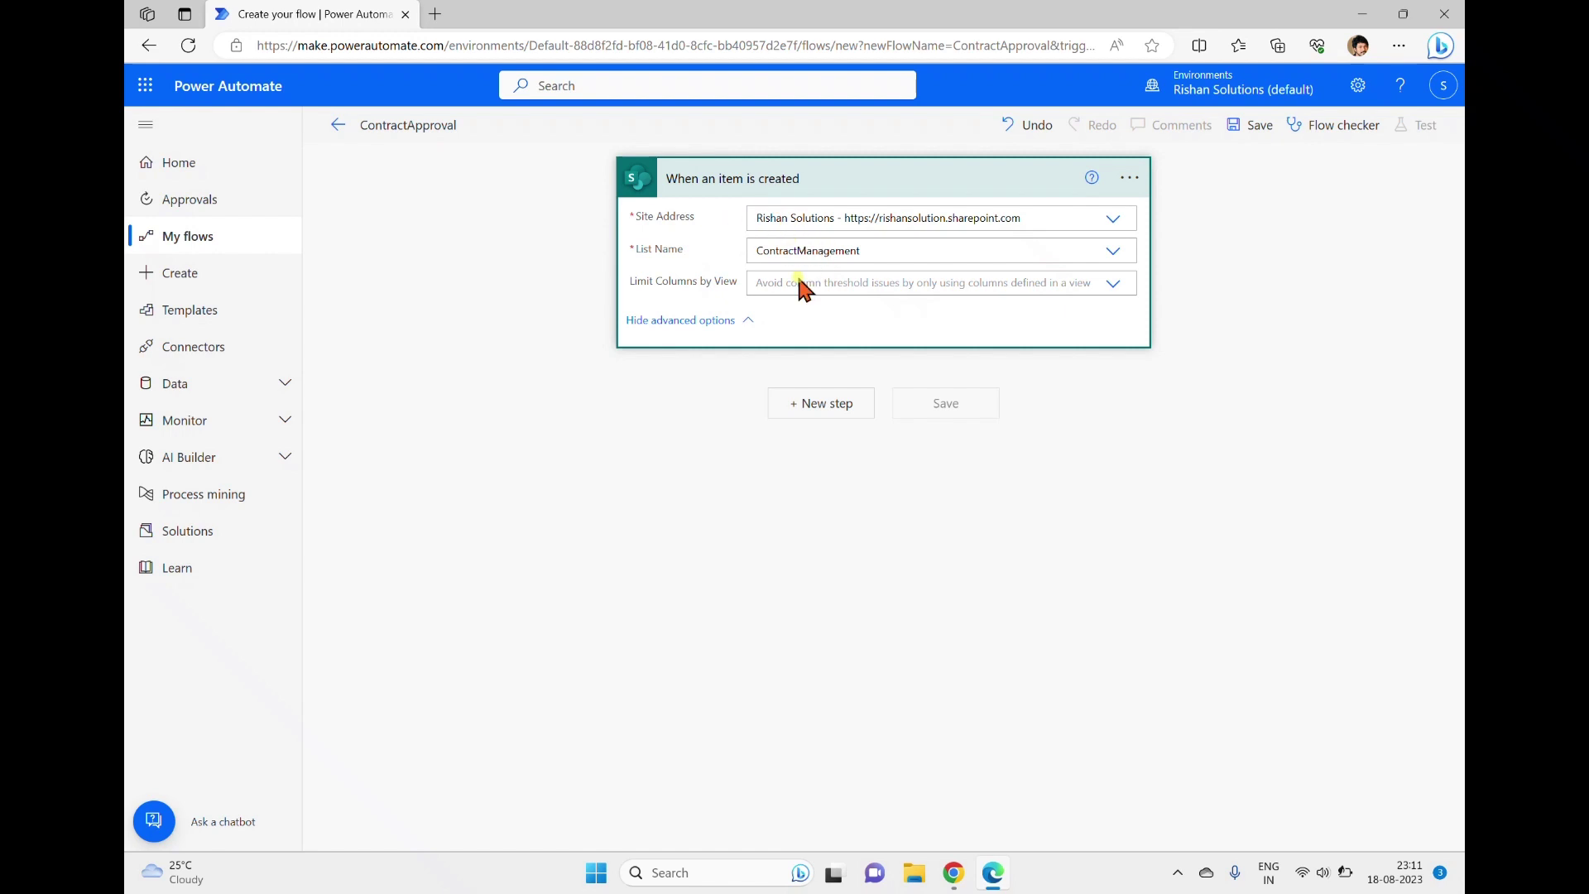
click(749, 322)
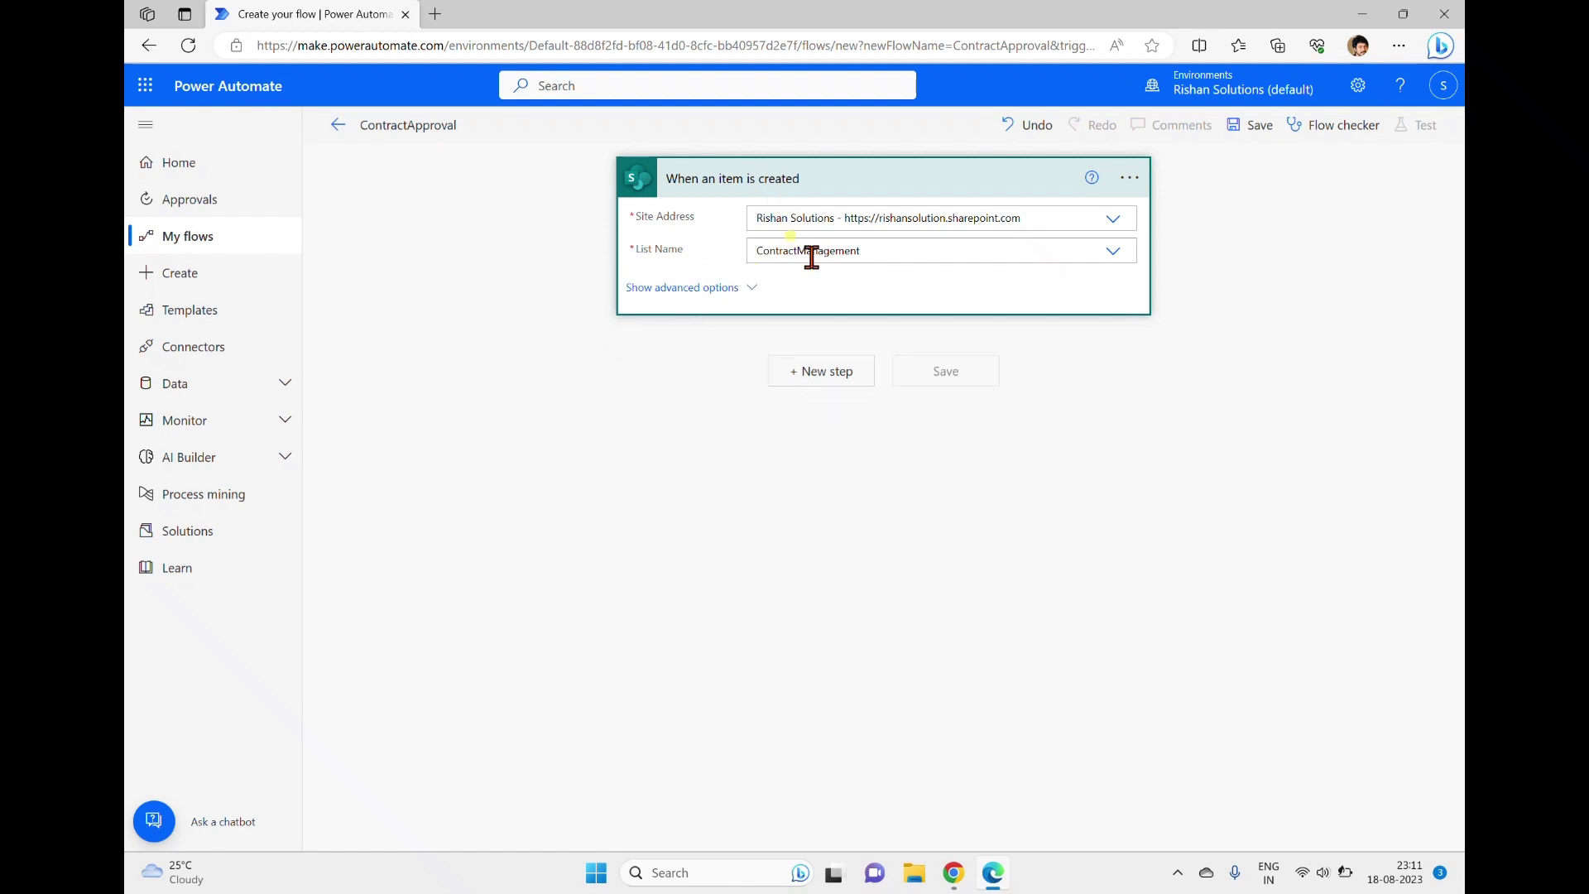
Search for the Approvals connector and add its "Start and wait for an approval" action after the trigger.
click(828, 373)
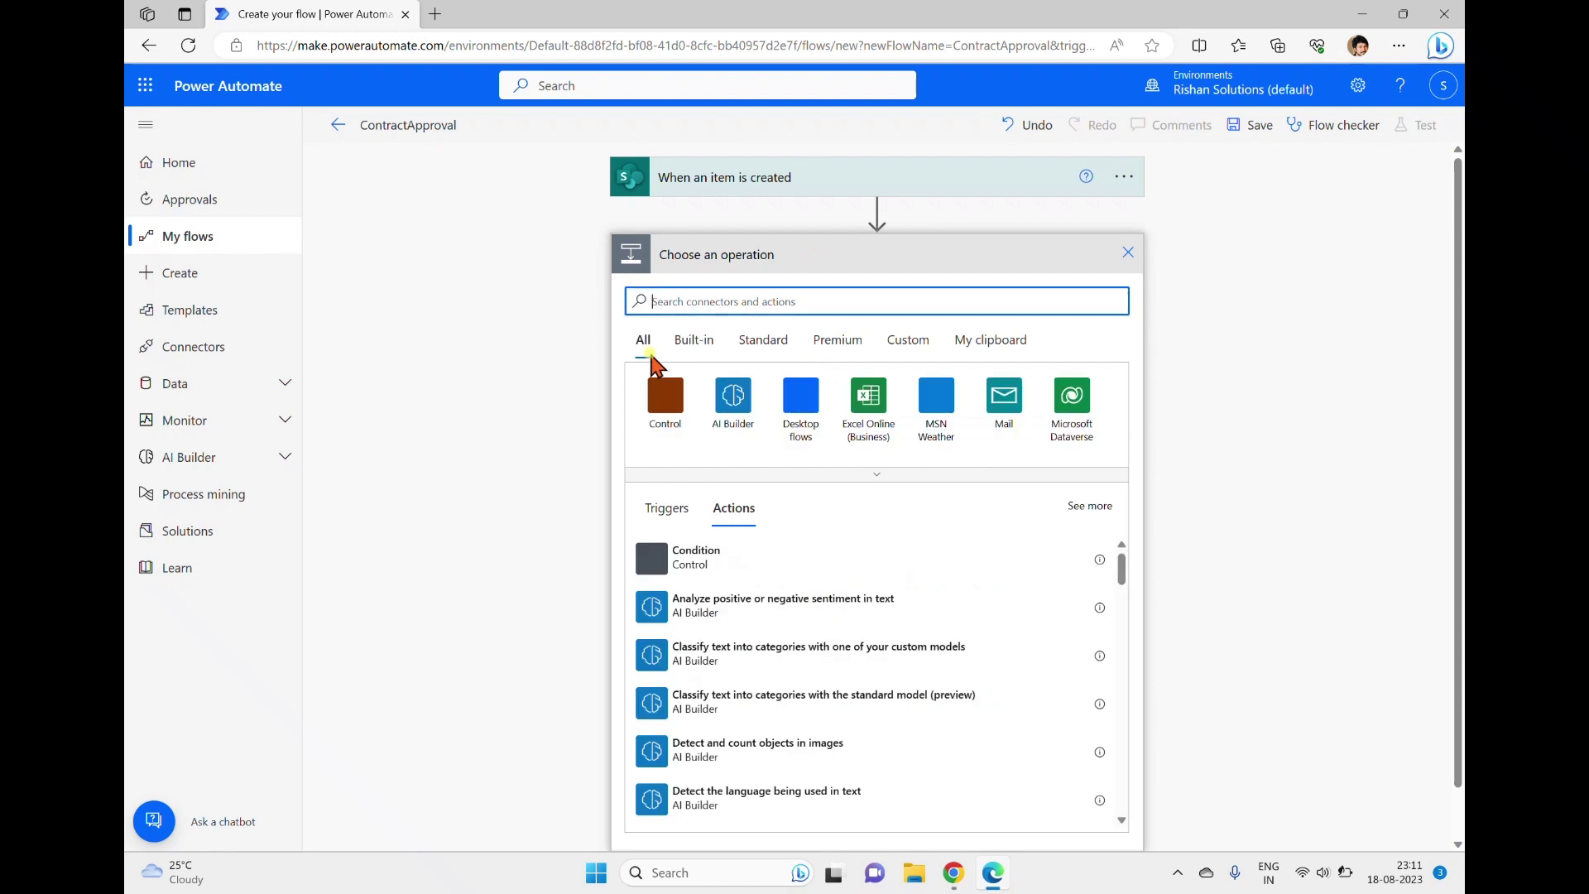
text(Approval)
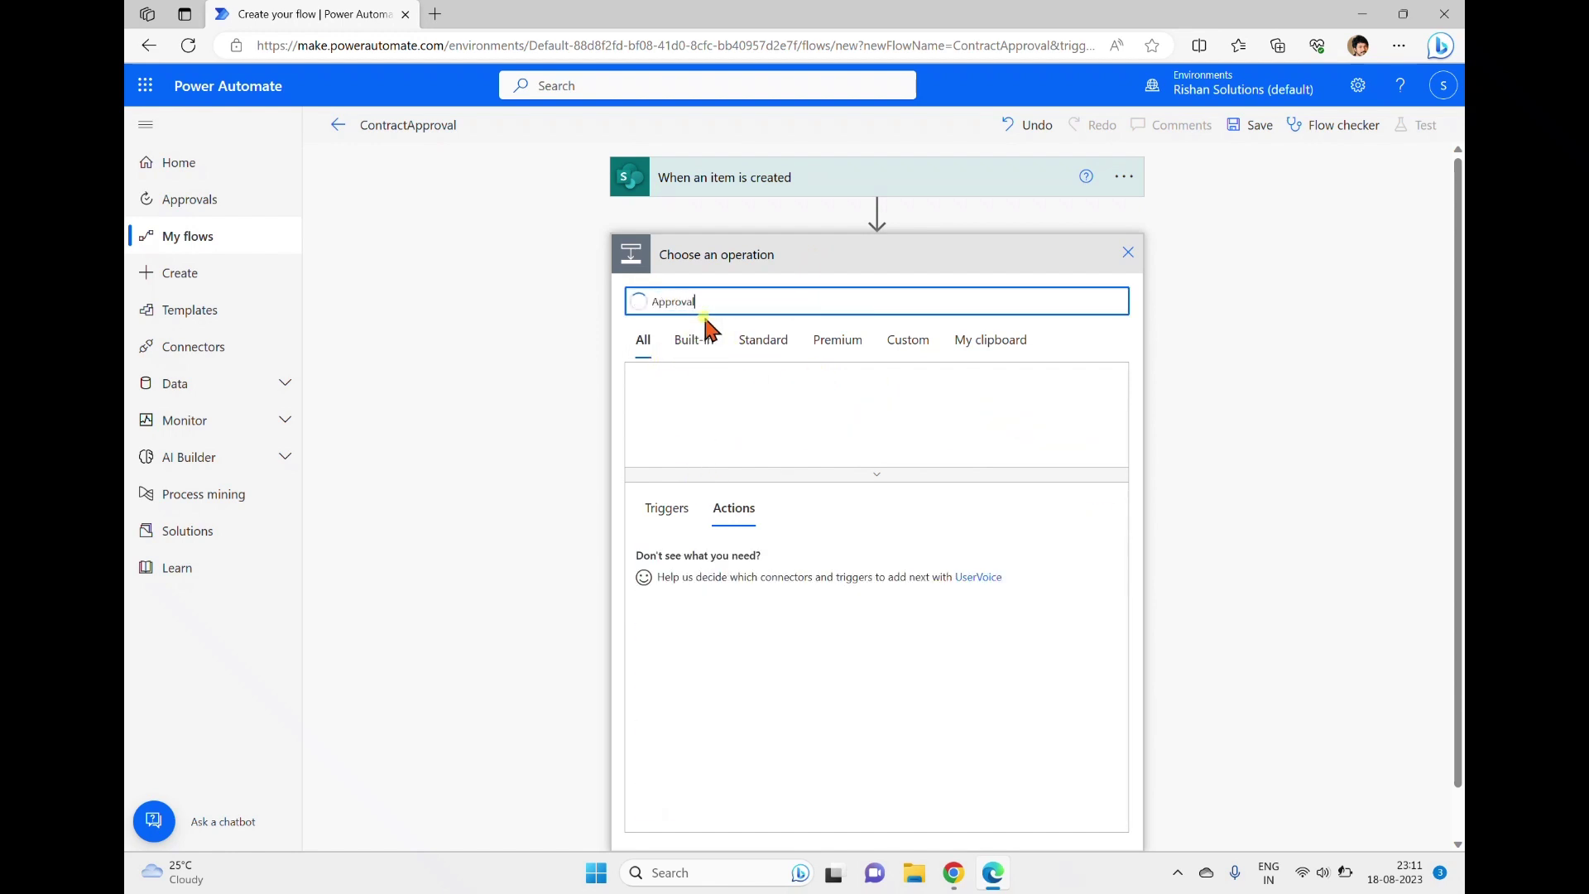
click(665, 402)
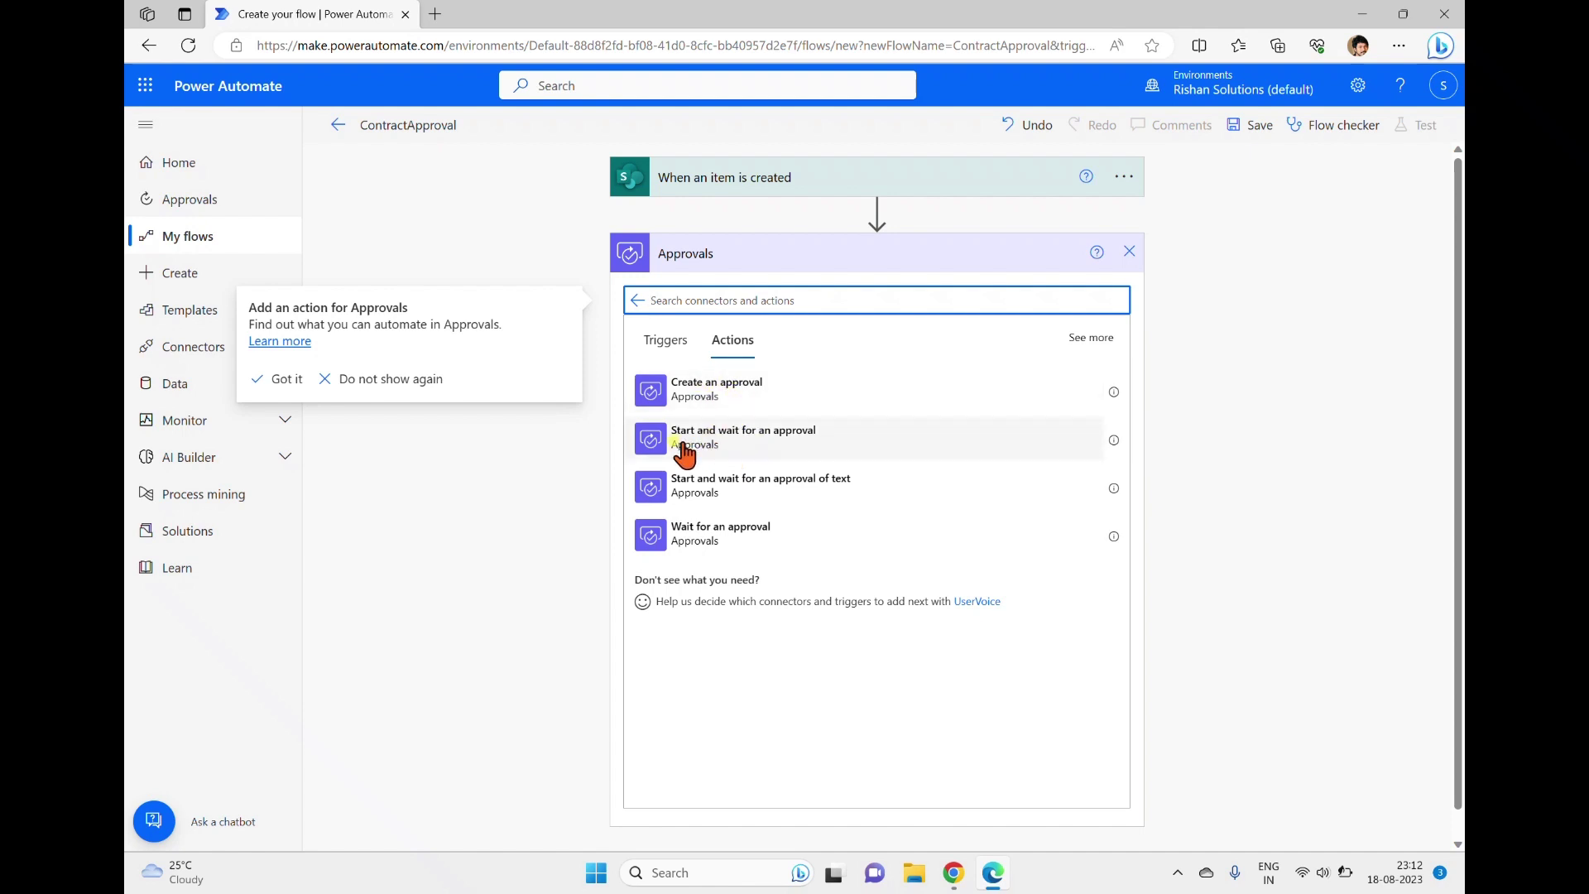
click(741, 436)
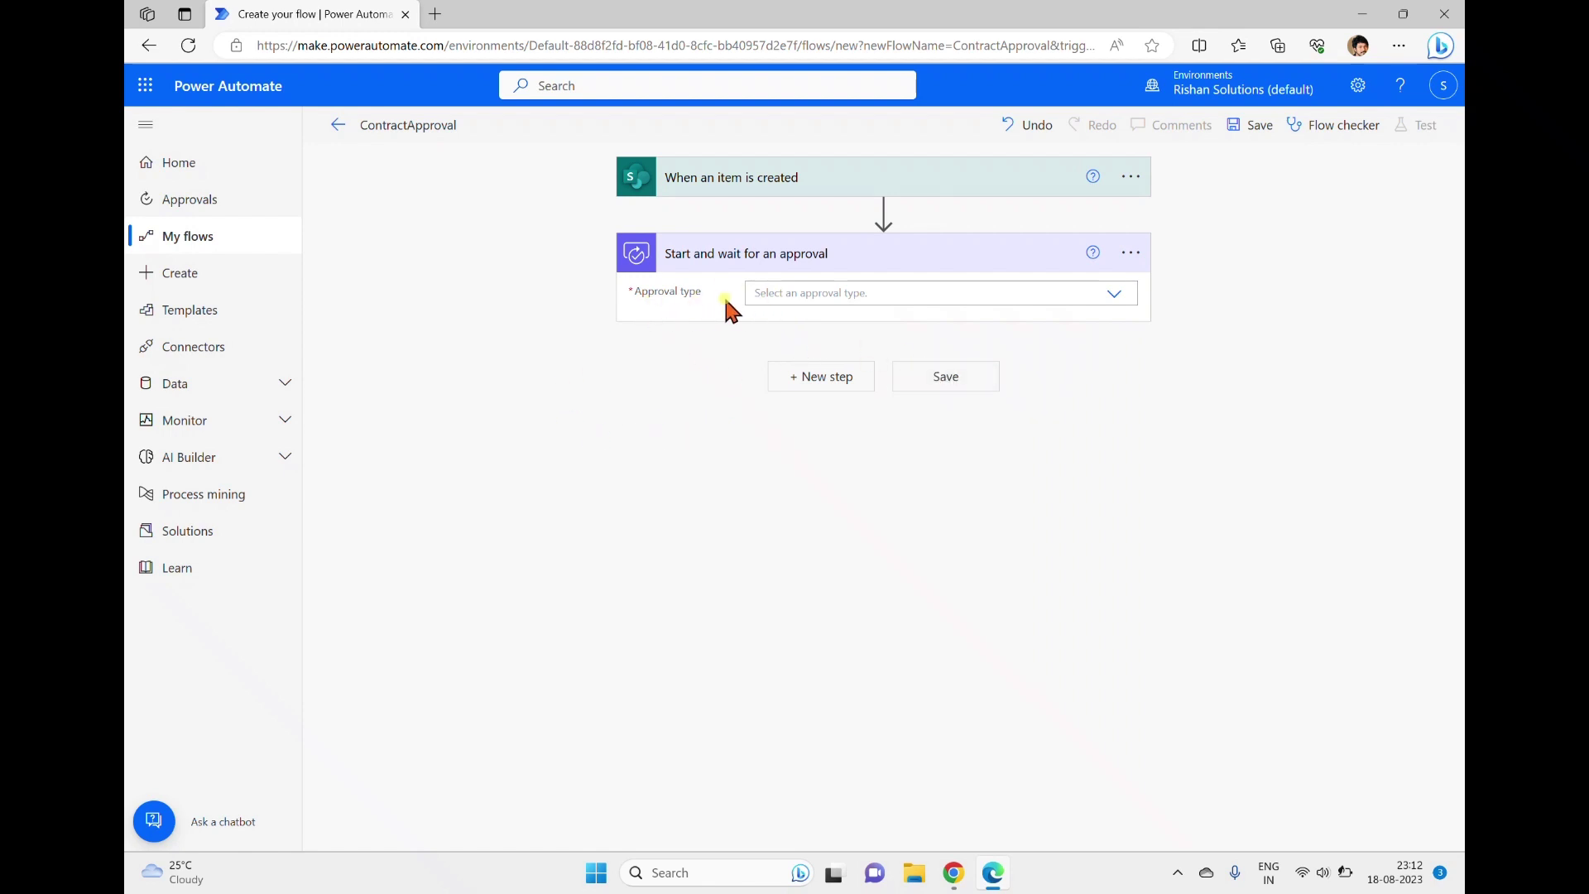
Set the approval type to "Custom Responses – Wait for all responses" with the response options Reject, Review and Approve.
click(1107, 299)
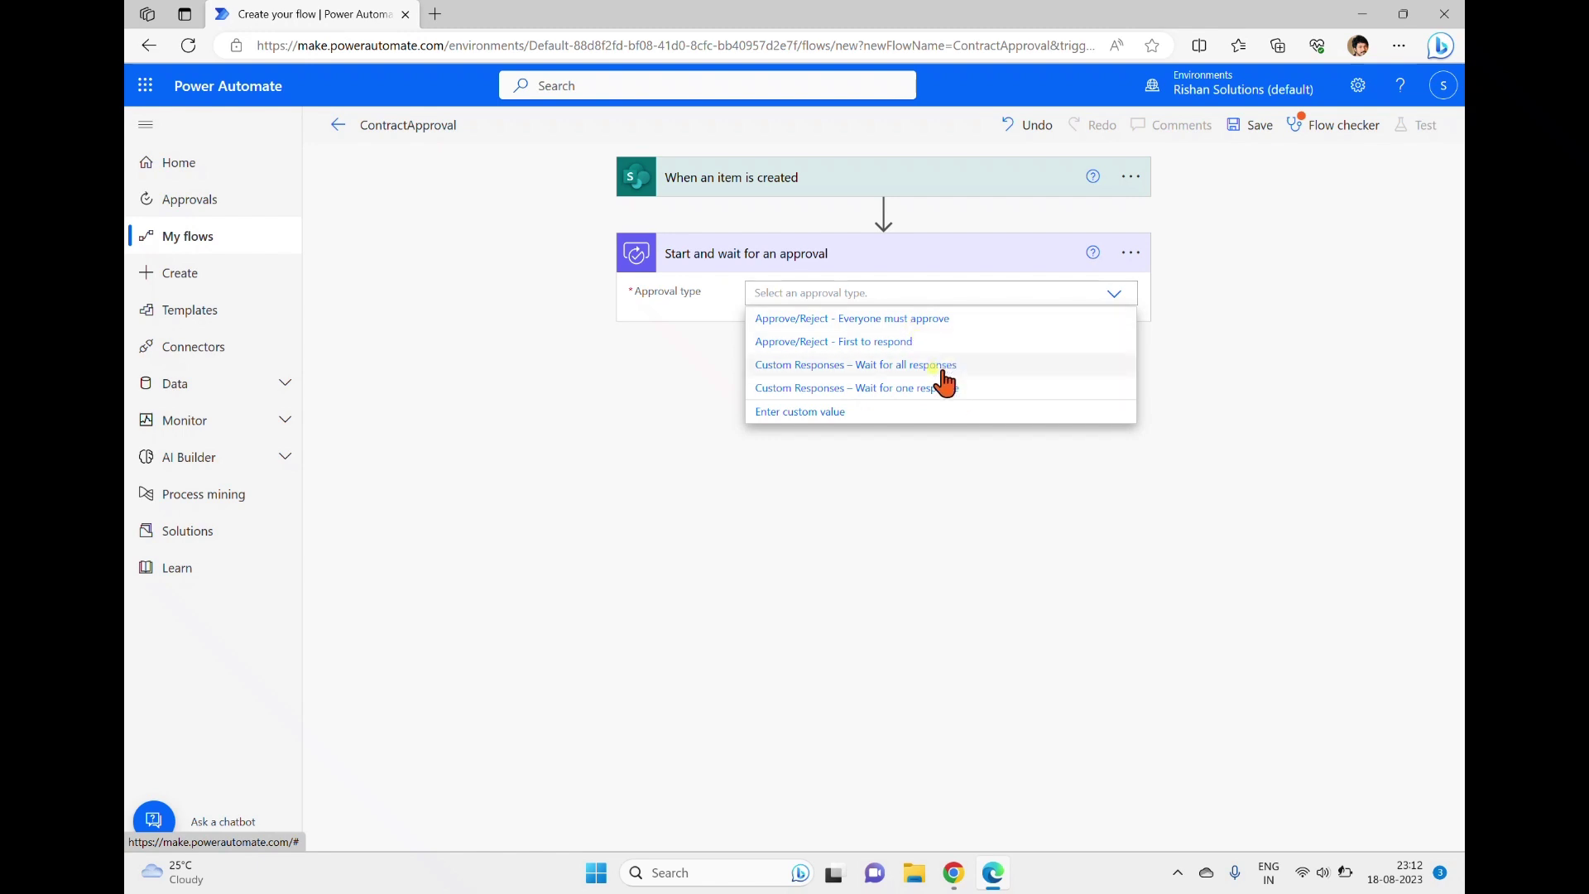
click(836, 365)
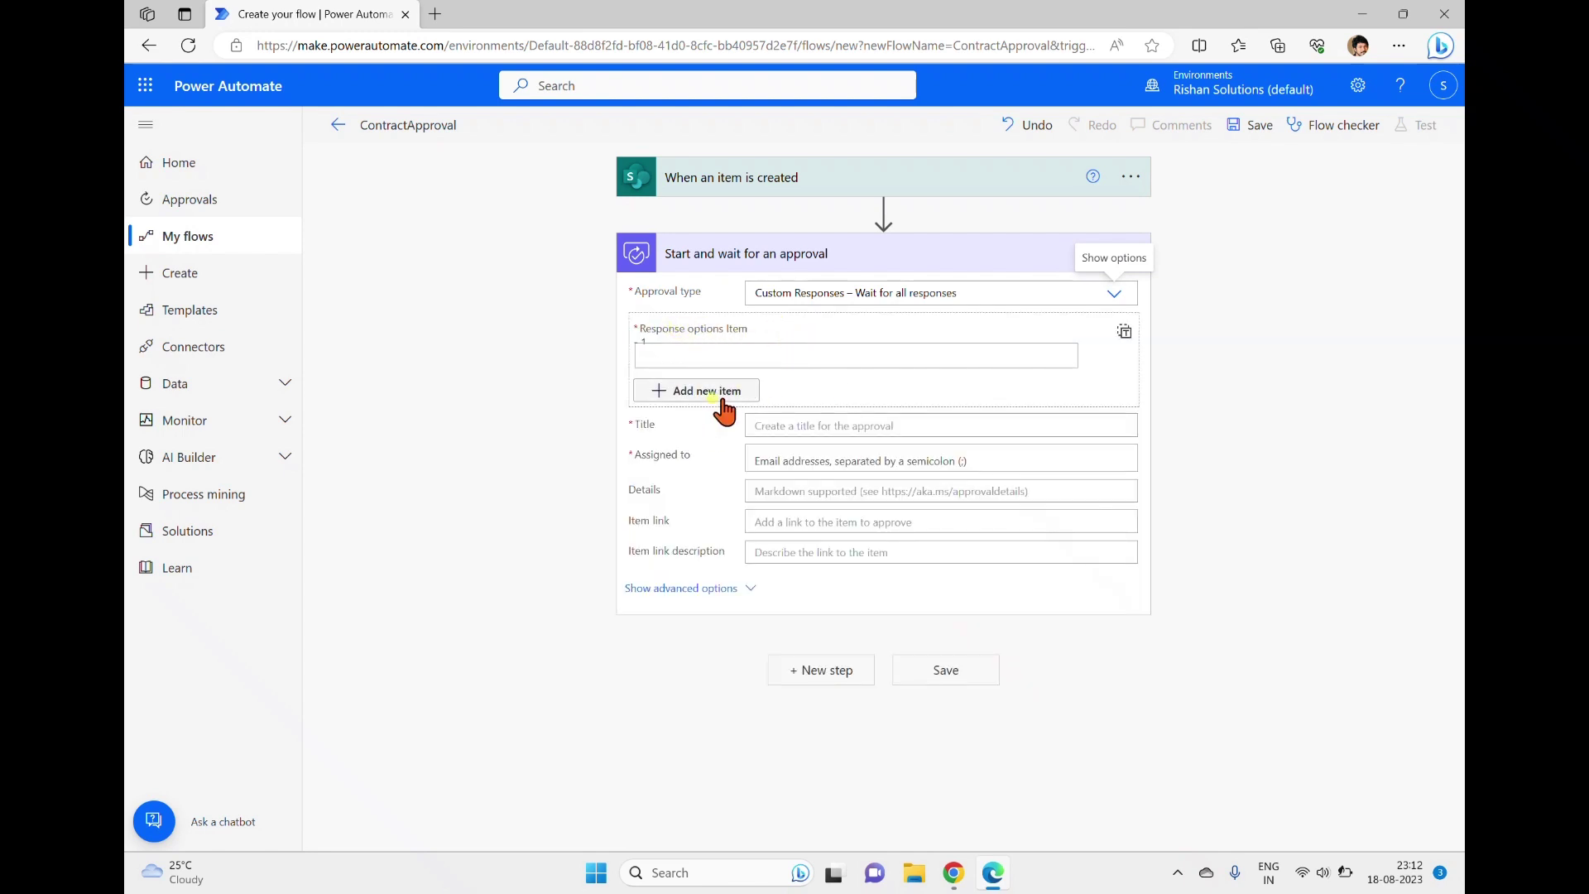
click(713, 354)
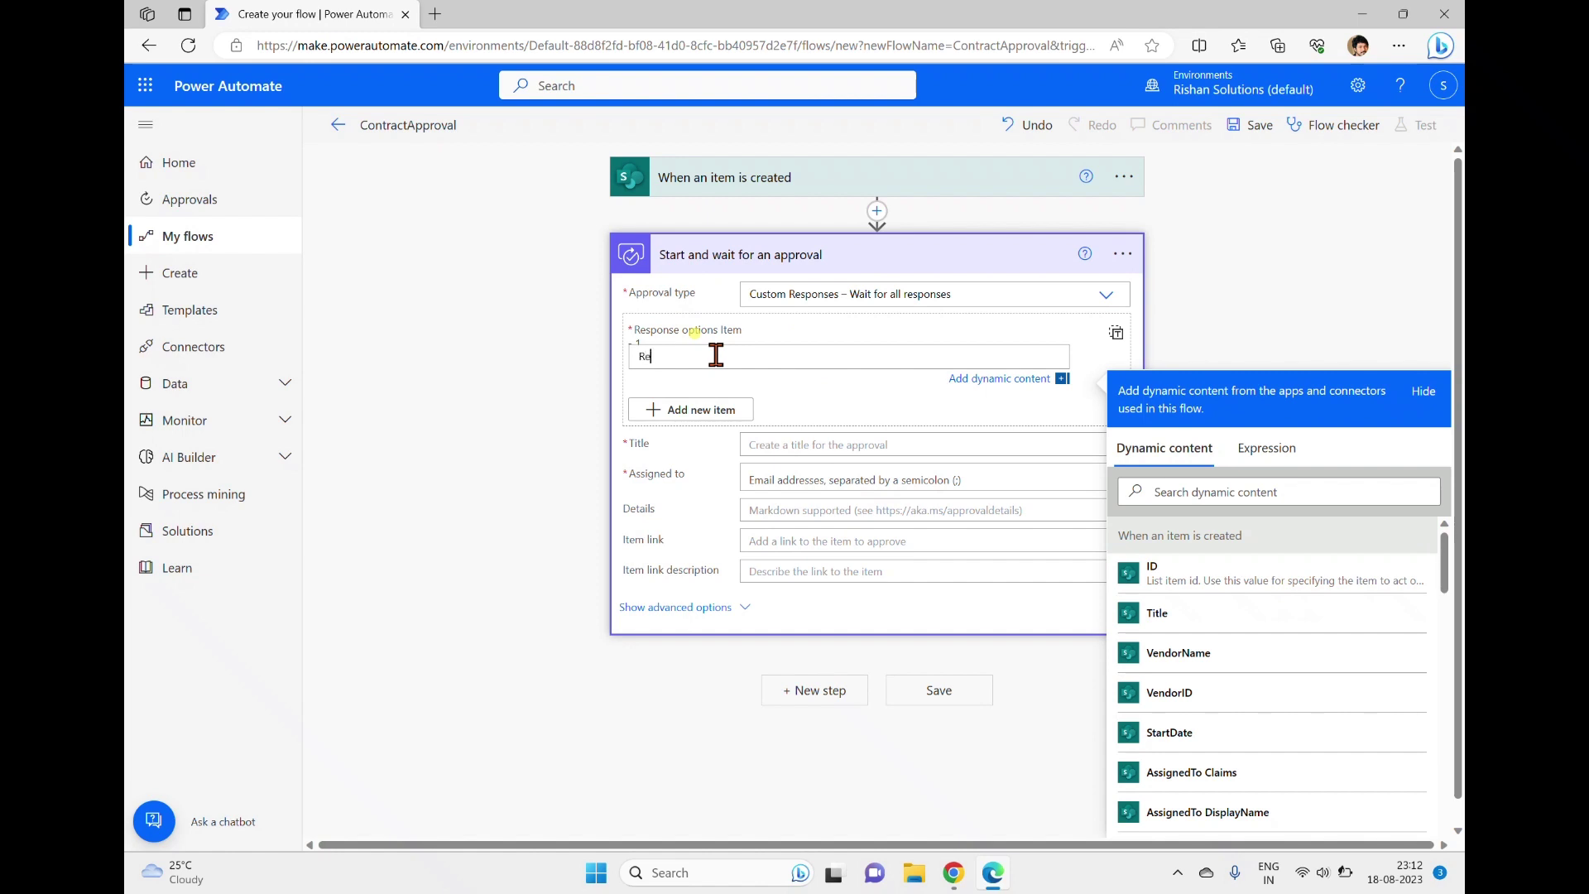
click(700, 414)
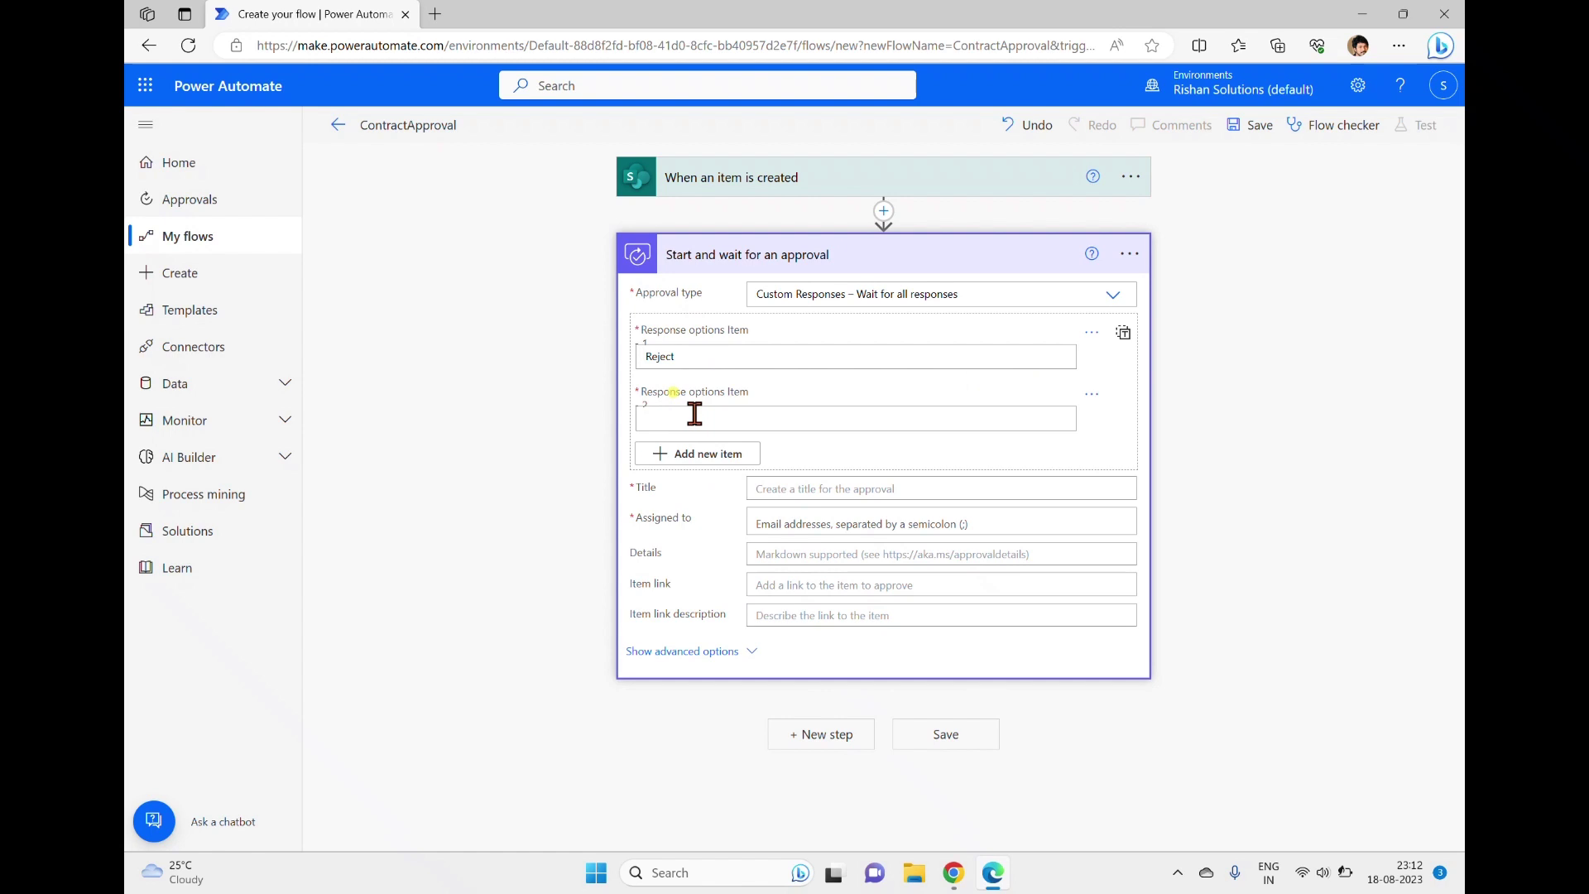
click(694, 416)
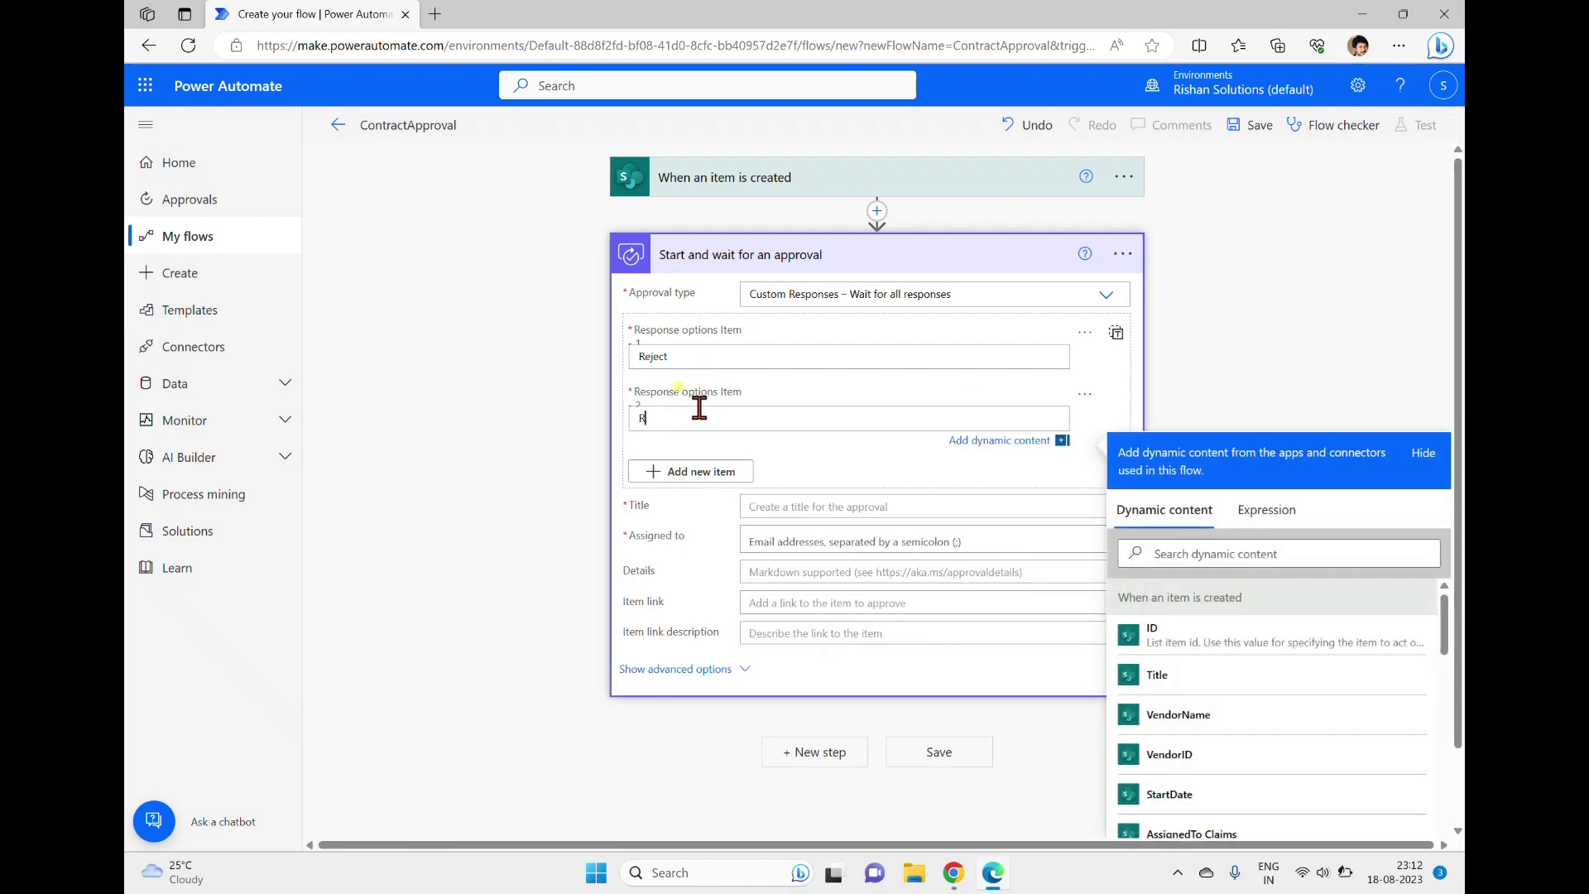
click(695, 471)
click(701, 479)
text(Approve)
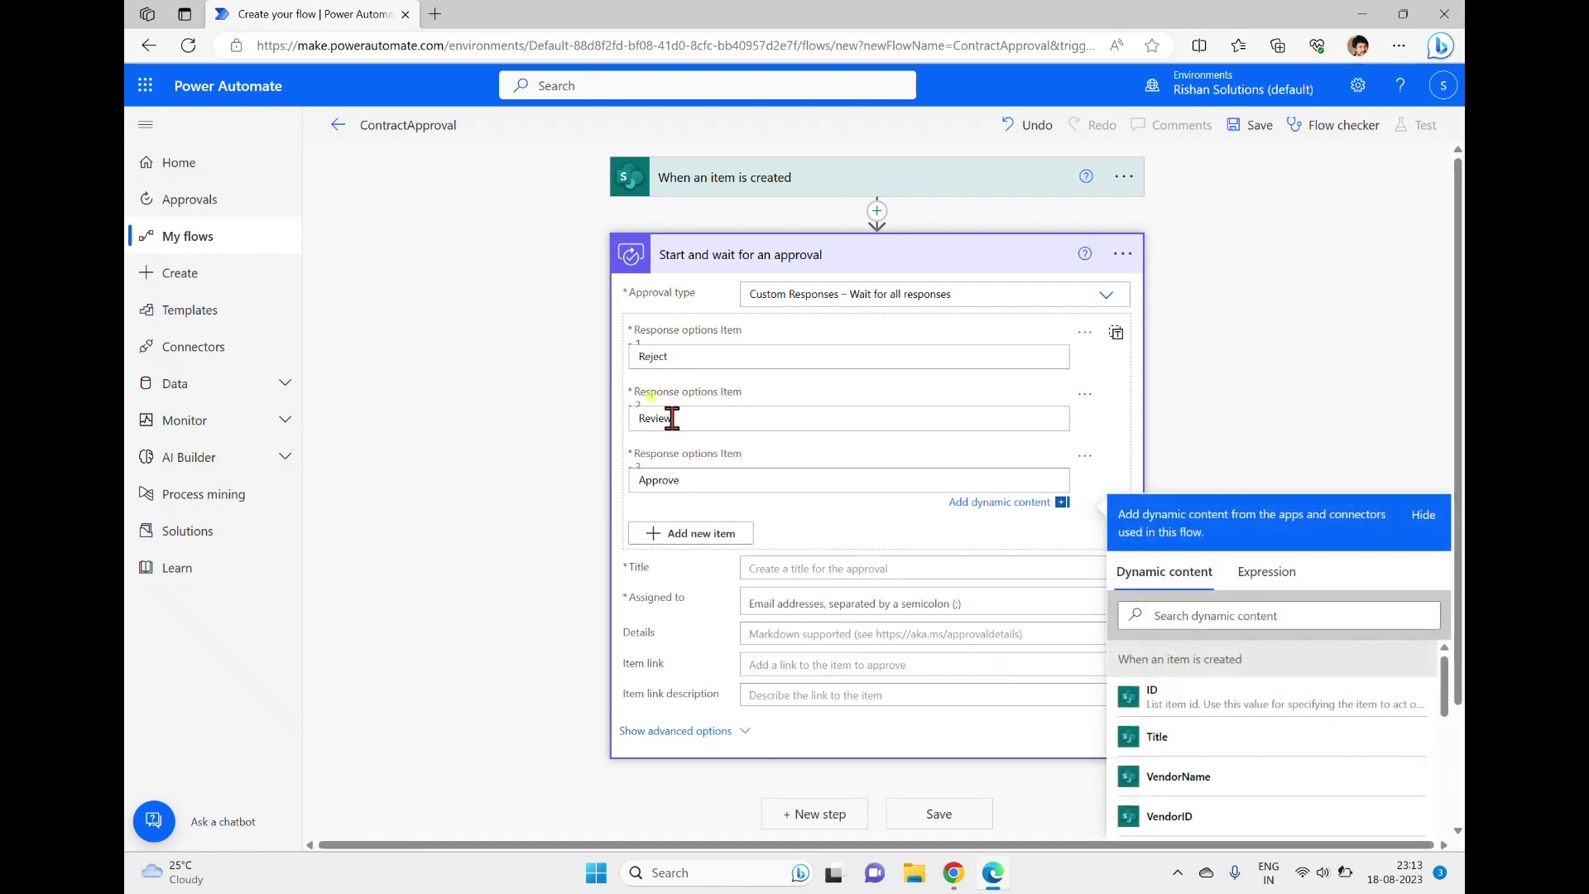
Set the approval type to "Approve/Reject - Everyone must approve" and show the approval action's advanced options.
click(1026, 294)
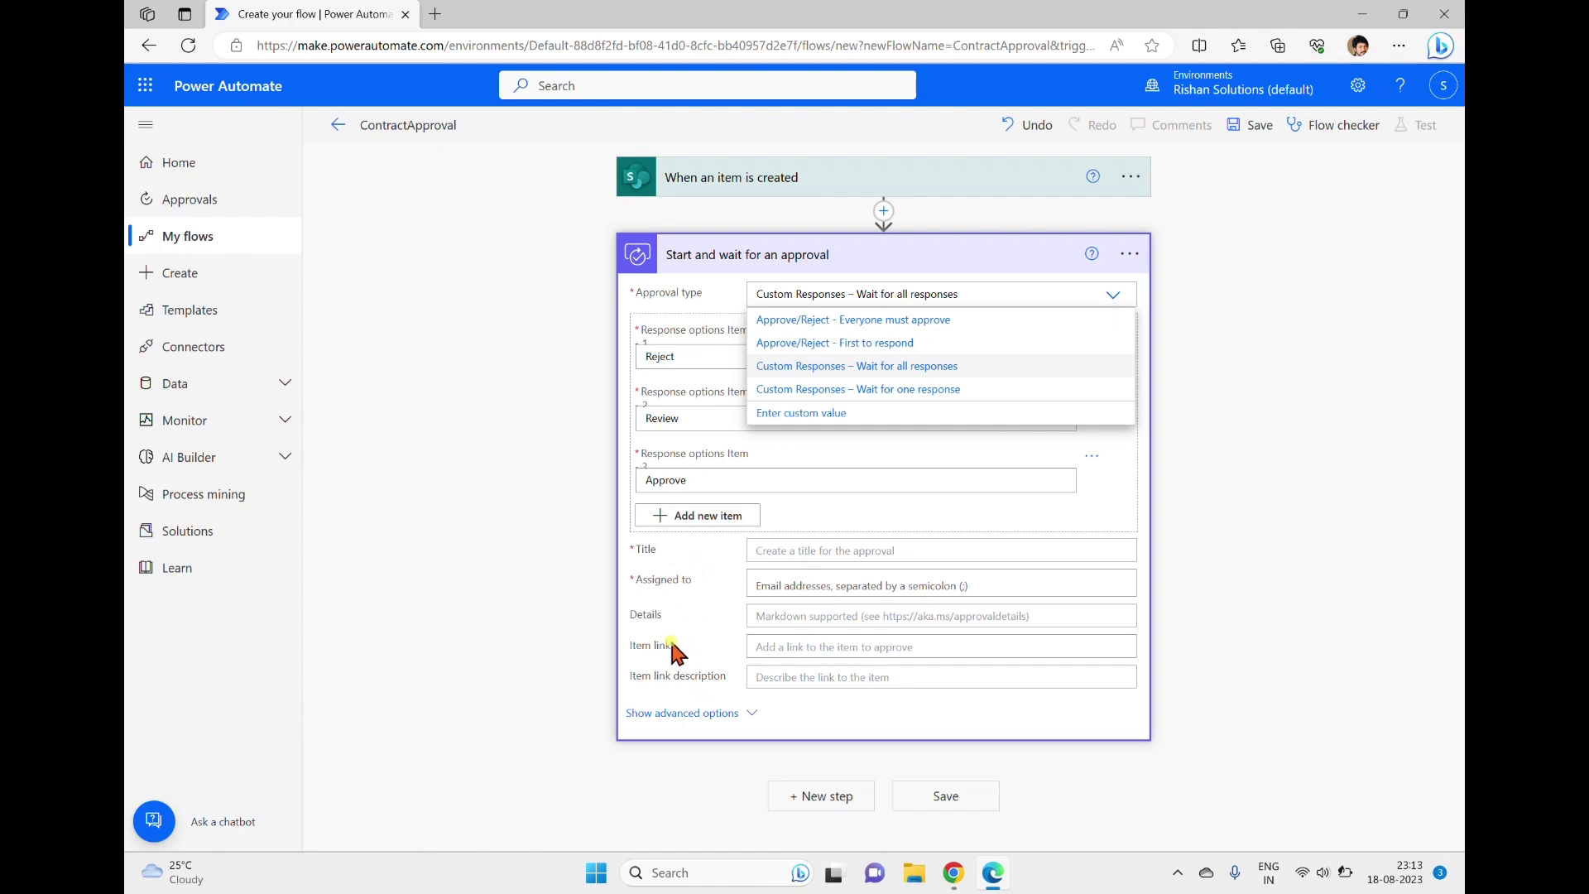
click(824, 320)
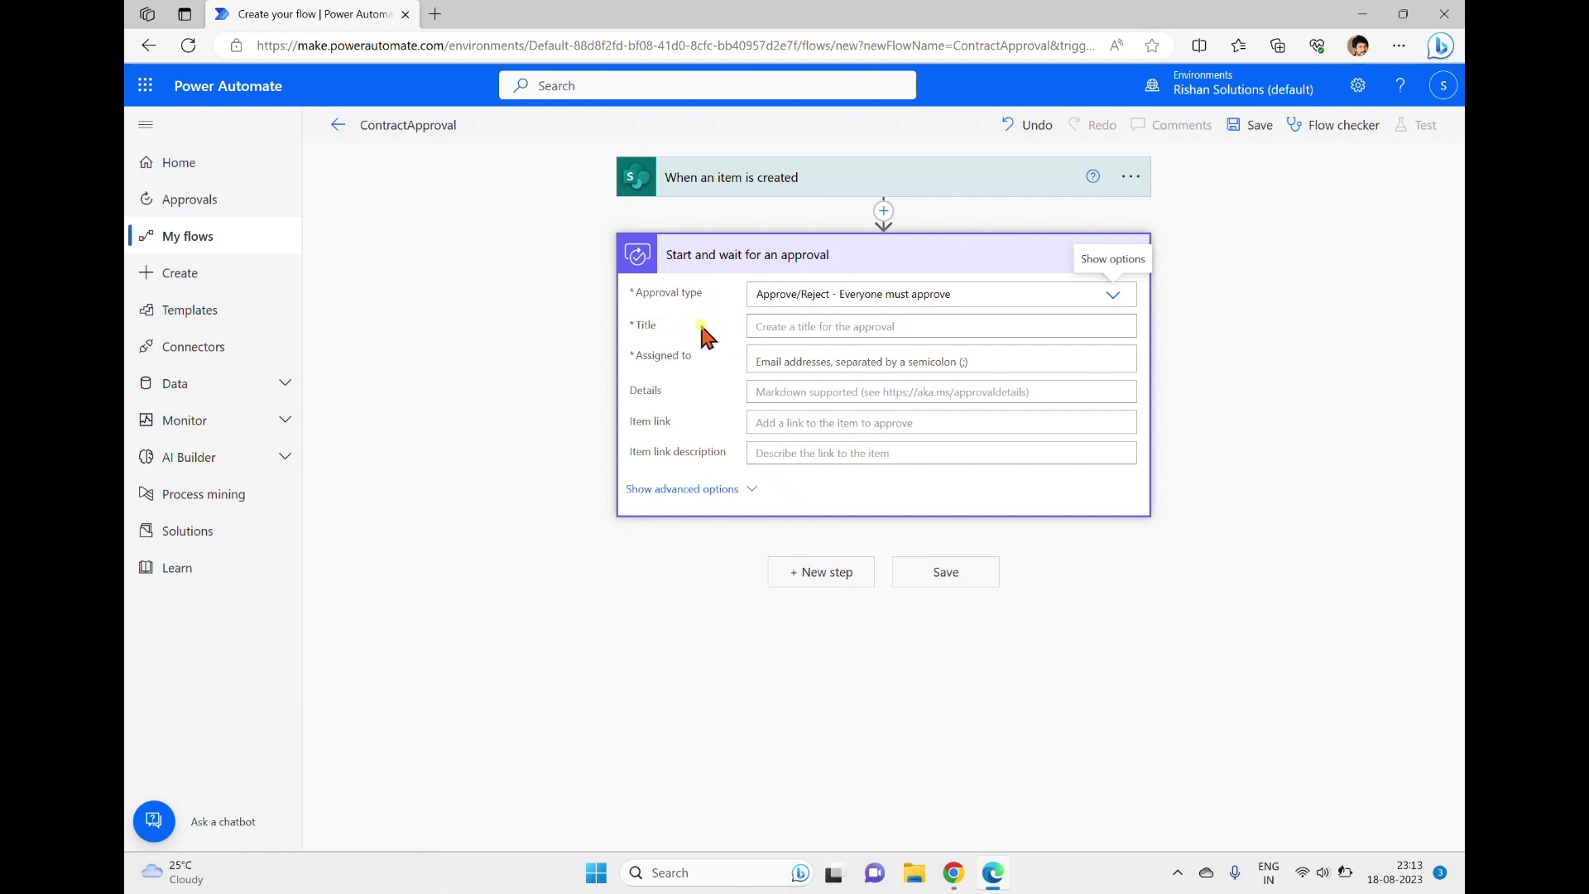
click(750, 489)
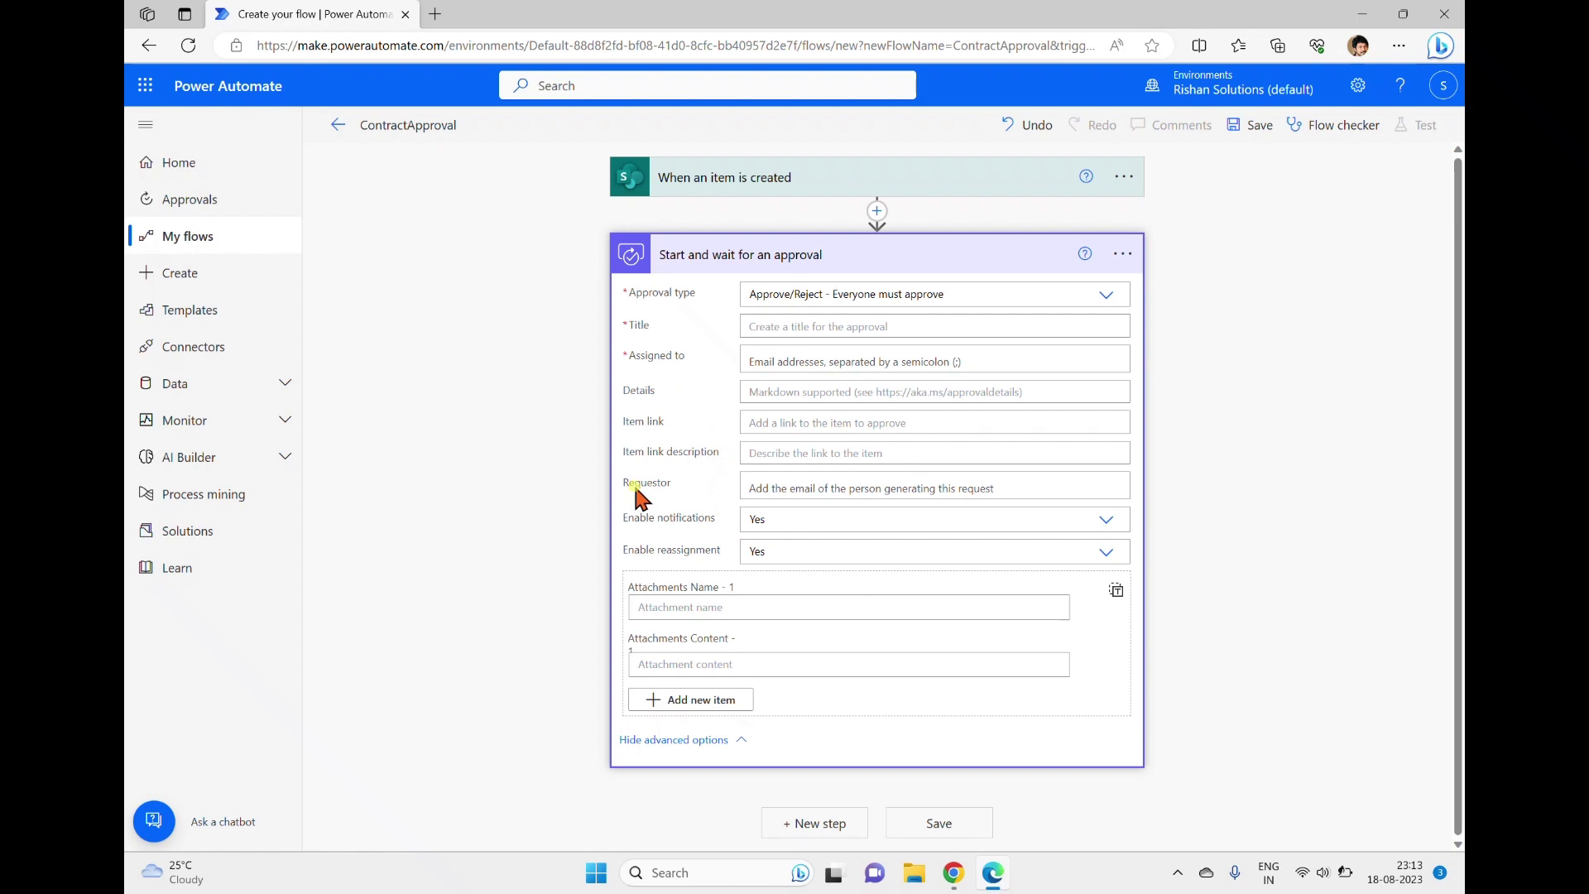
Check the approval's requestor and reassignment options, then add a second attachment entry.
click(791, 492)
click(1109, 555)
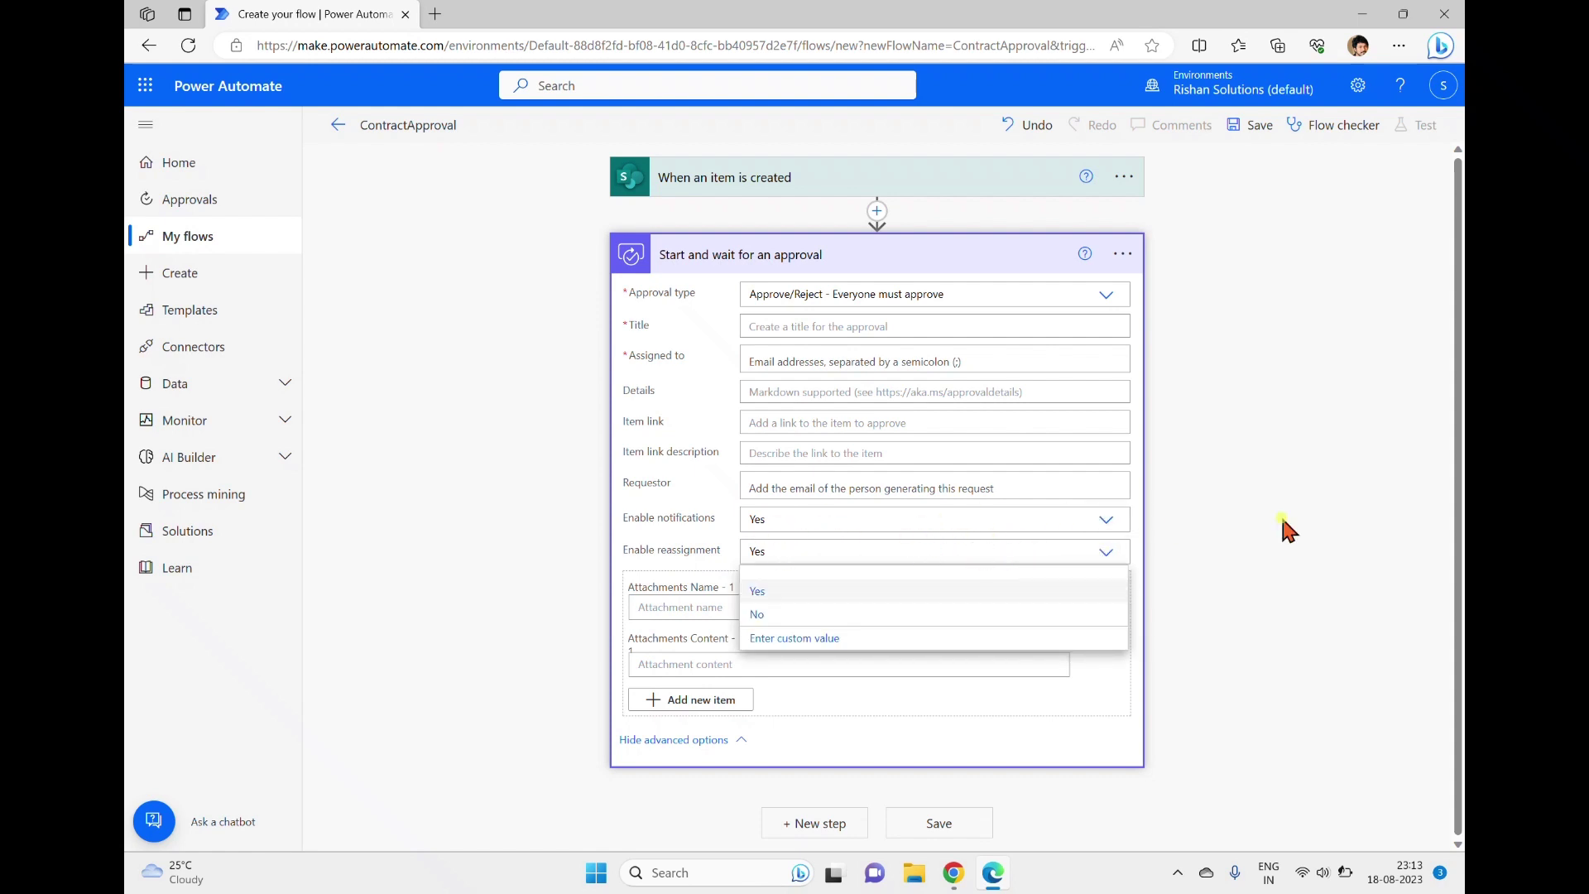
click(689, 570)
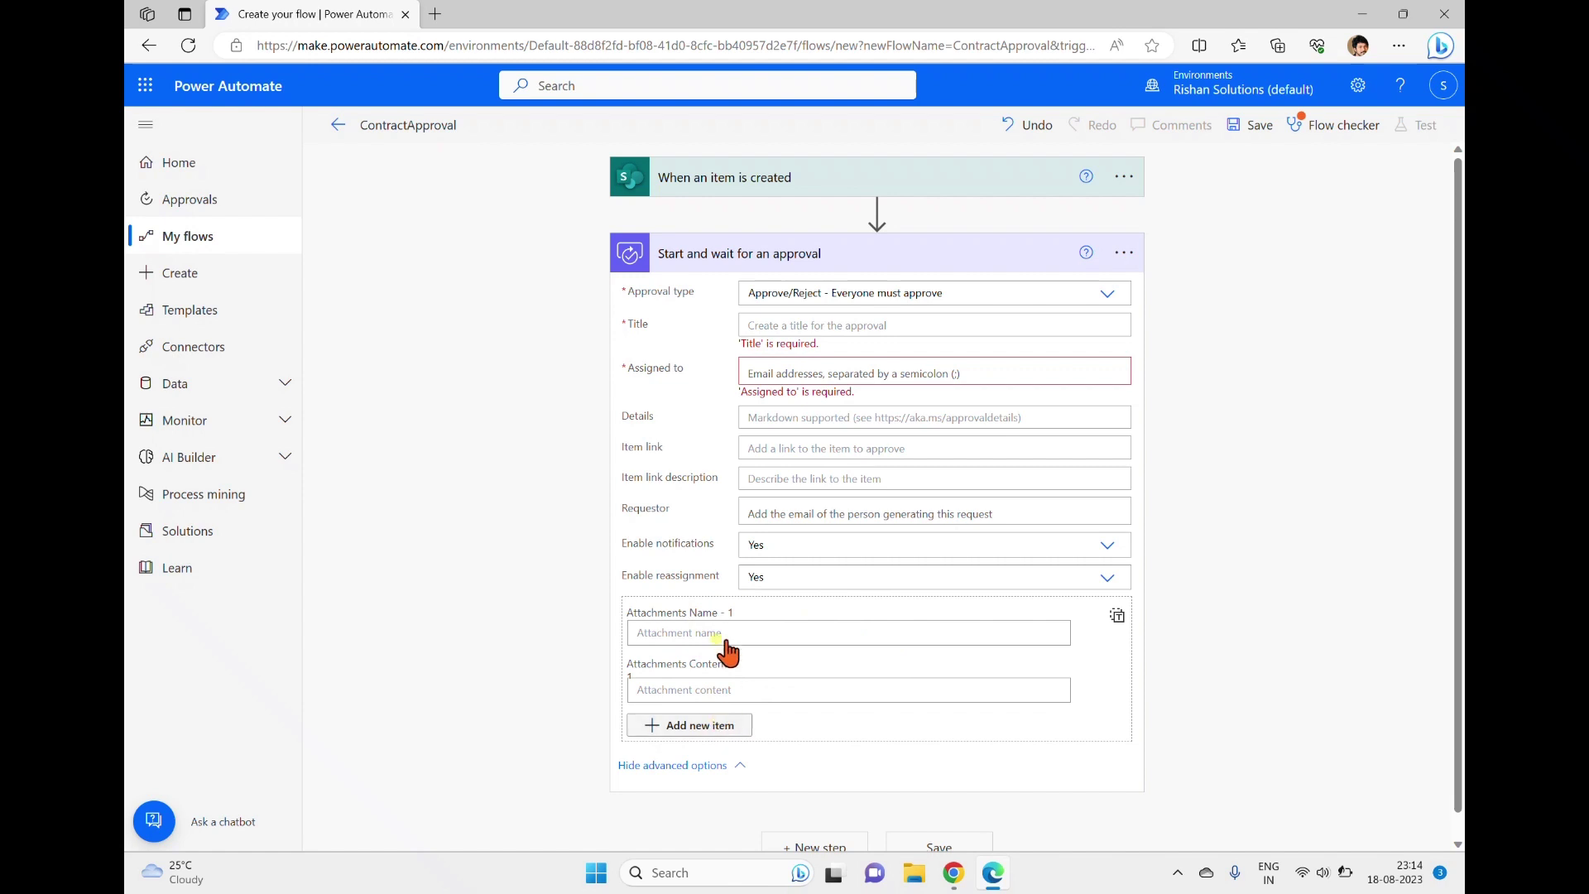
click(690, 726)
scroll(687, 646, down, 2)
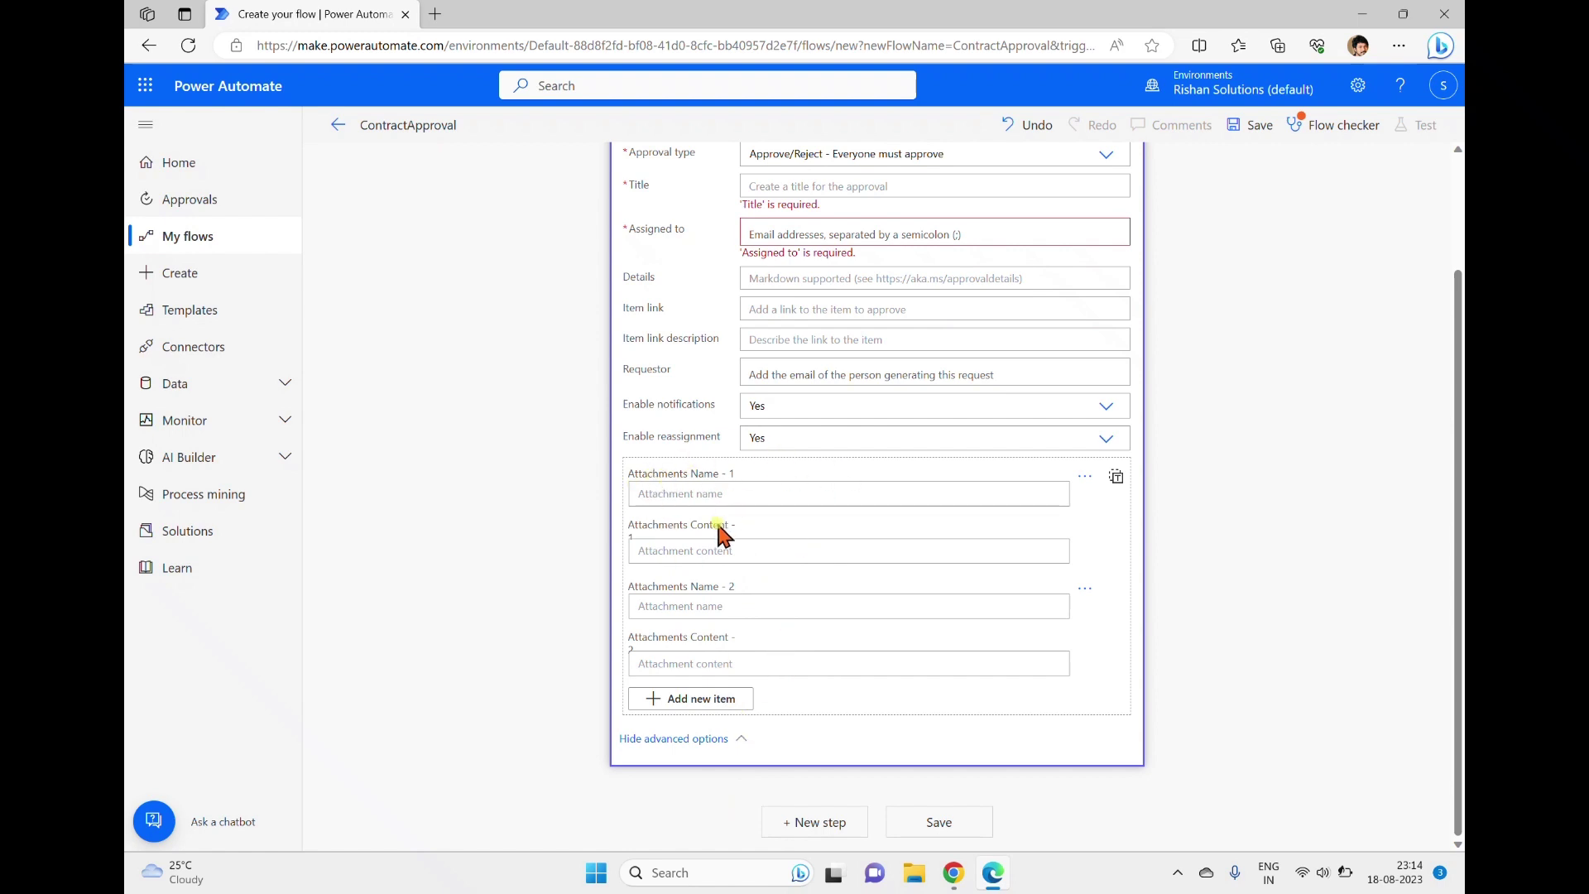
scroll(1299, 330, up, 3)
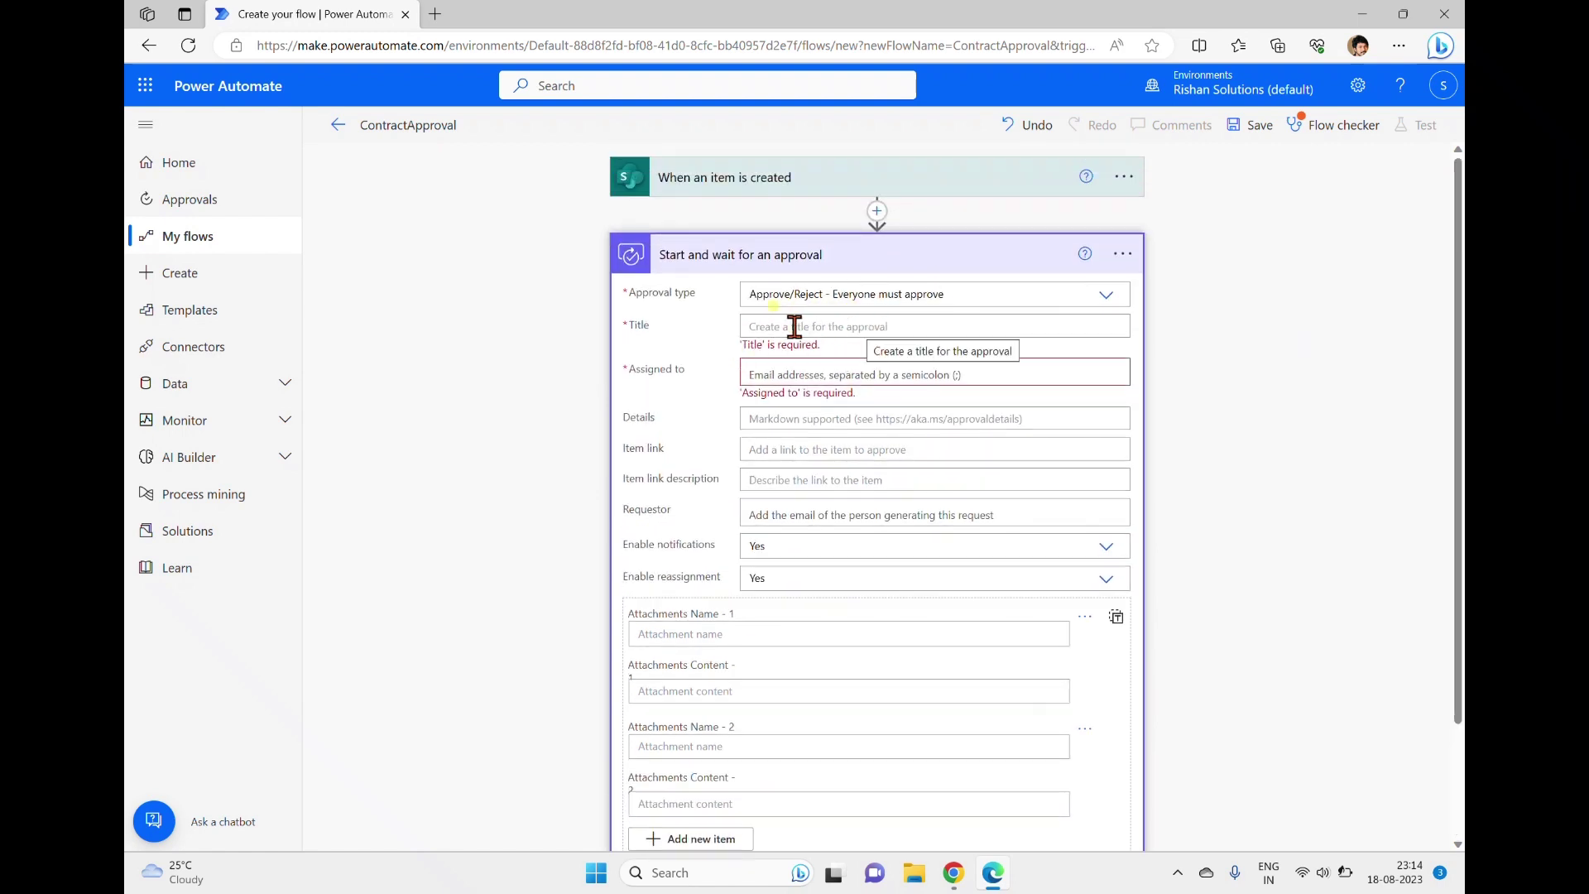
Set the approval title to "Contract approval for" followed by the list item's Title dynamic value.
click(863, 323)
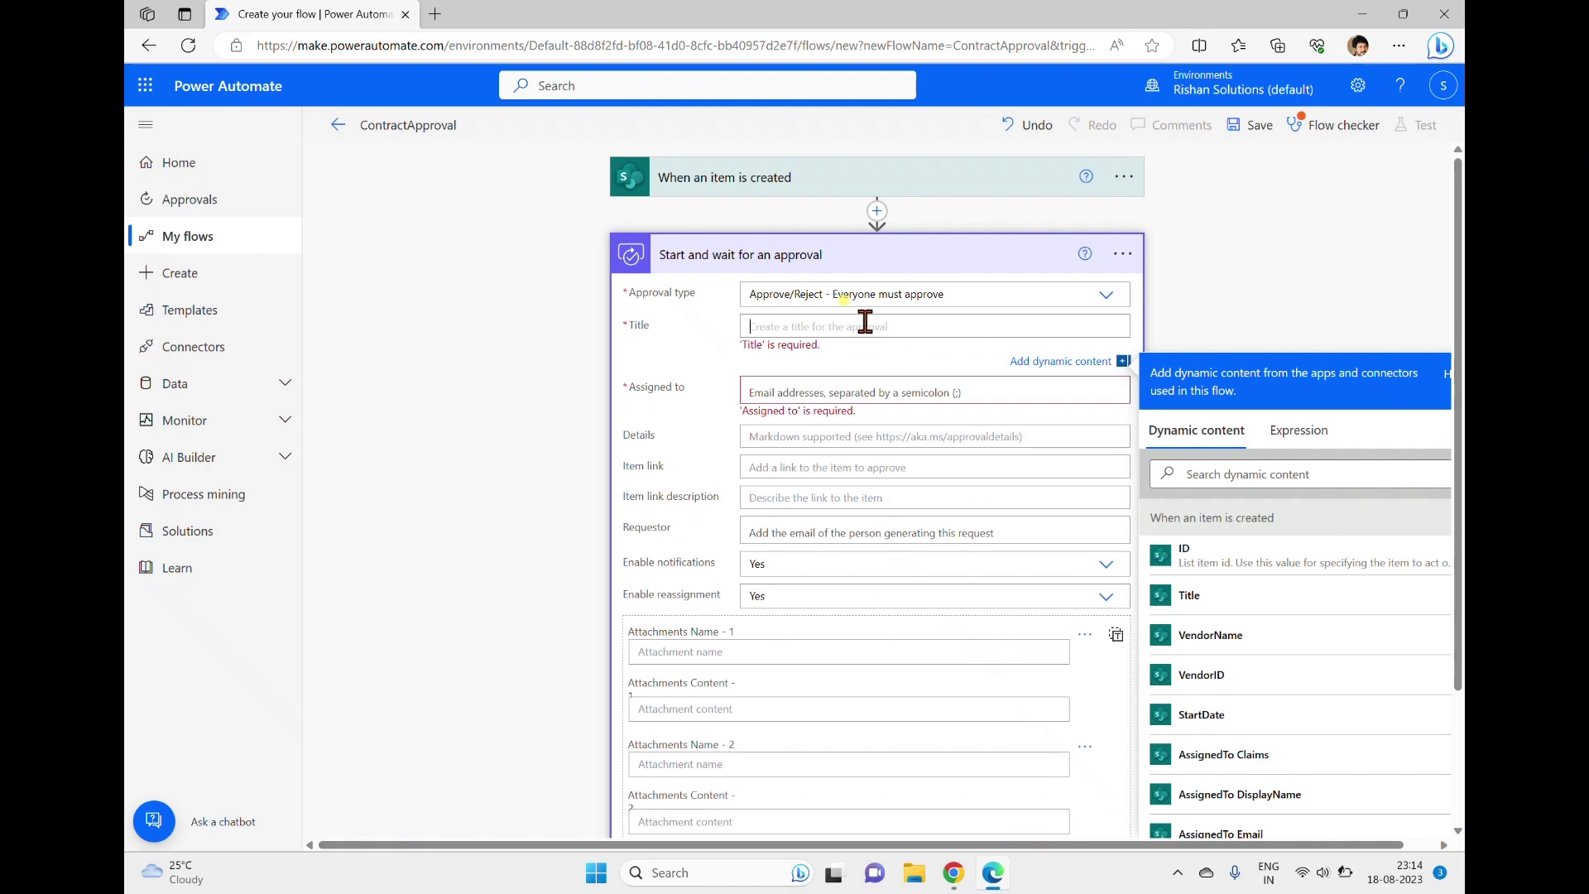
text(Contract approval for)
click(1225, 594)
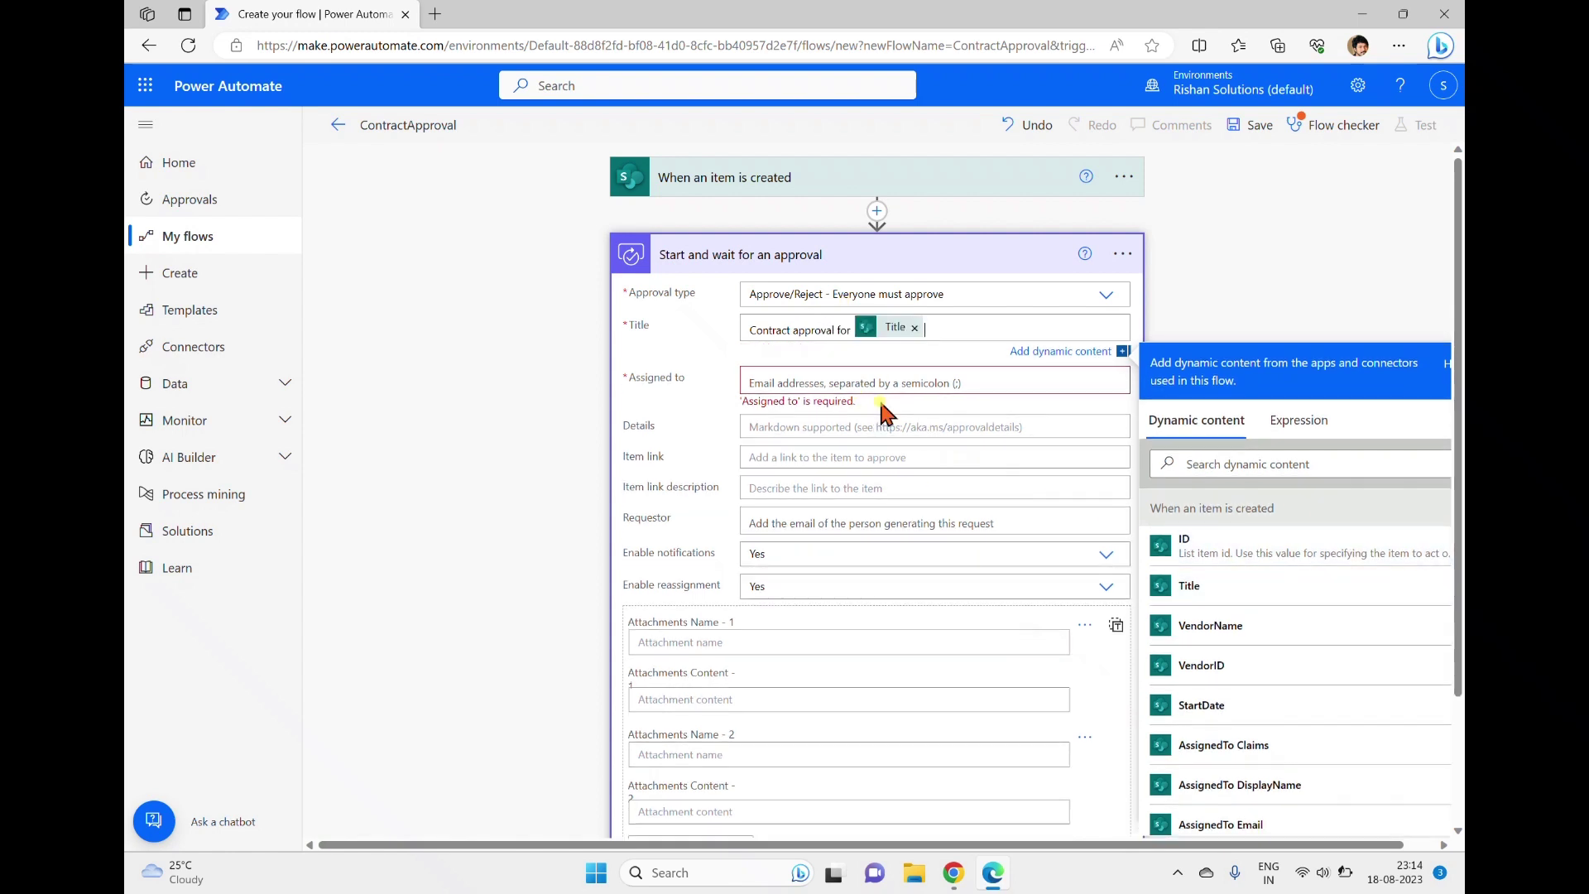
Assign the approval to the AssignedTo Email dynamic value from the list item.
click(894, 380)
click(1197, 509)
text(assig)
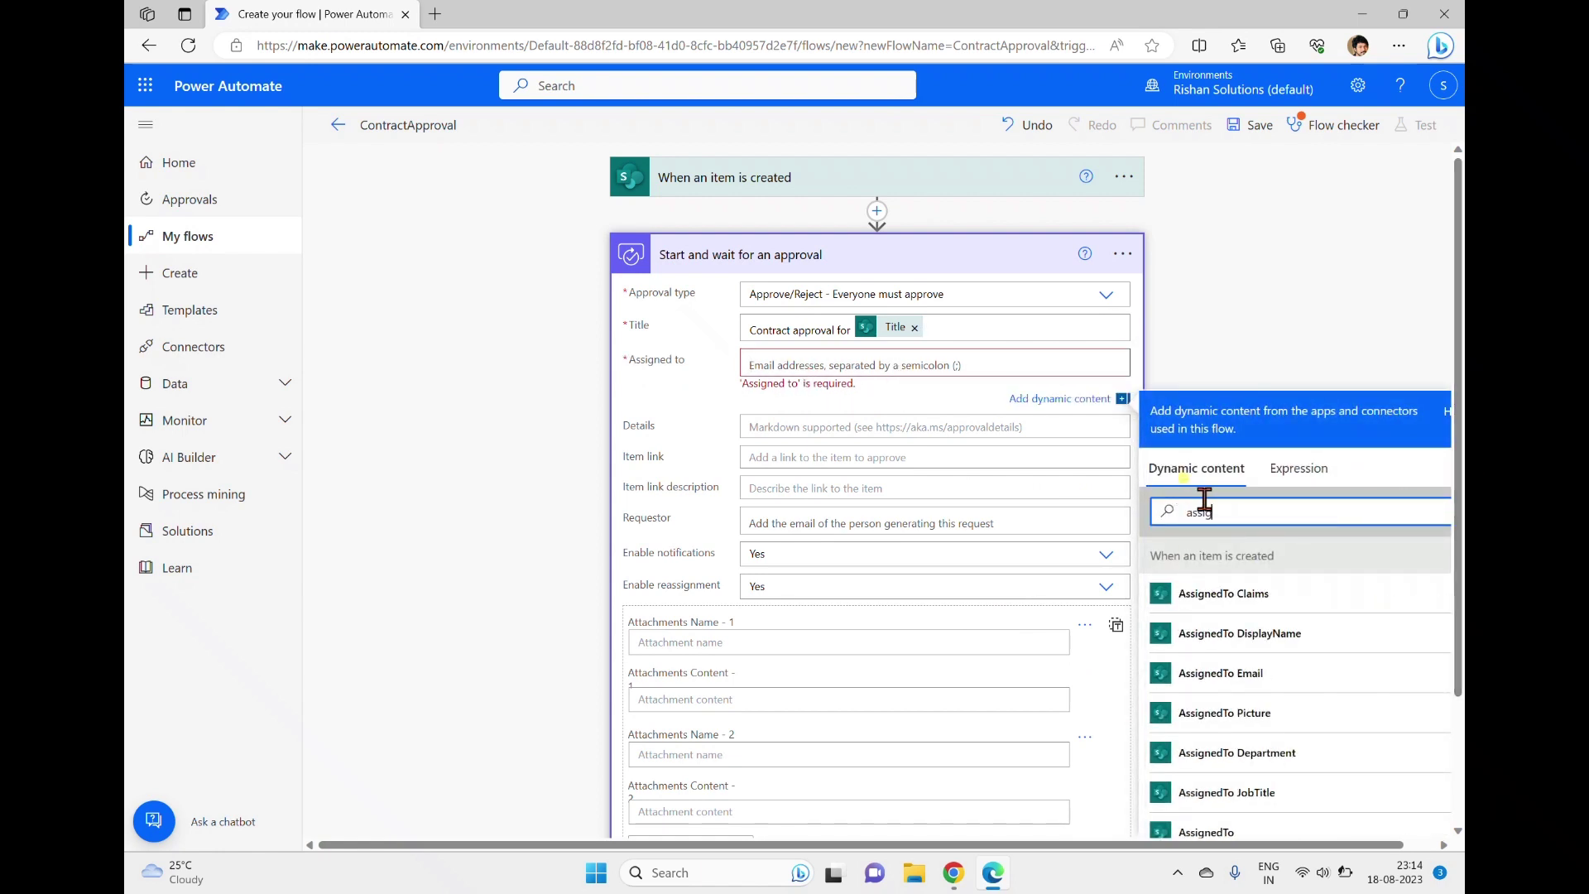
text(n)
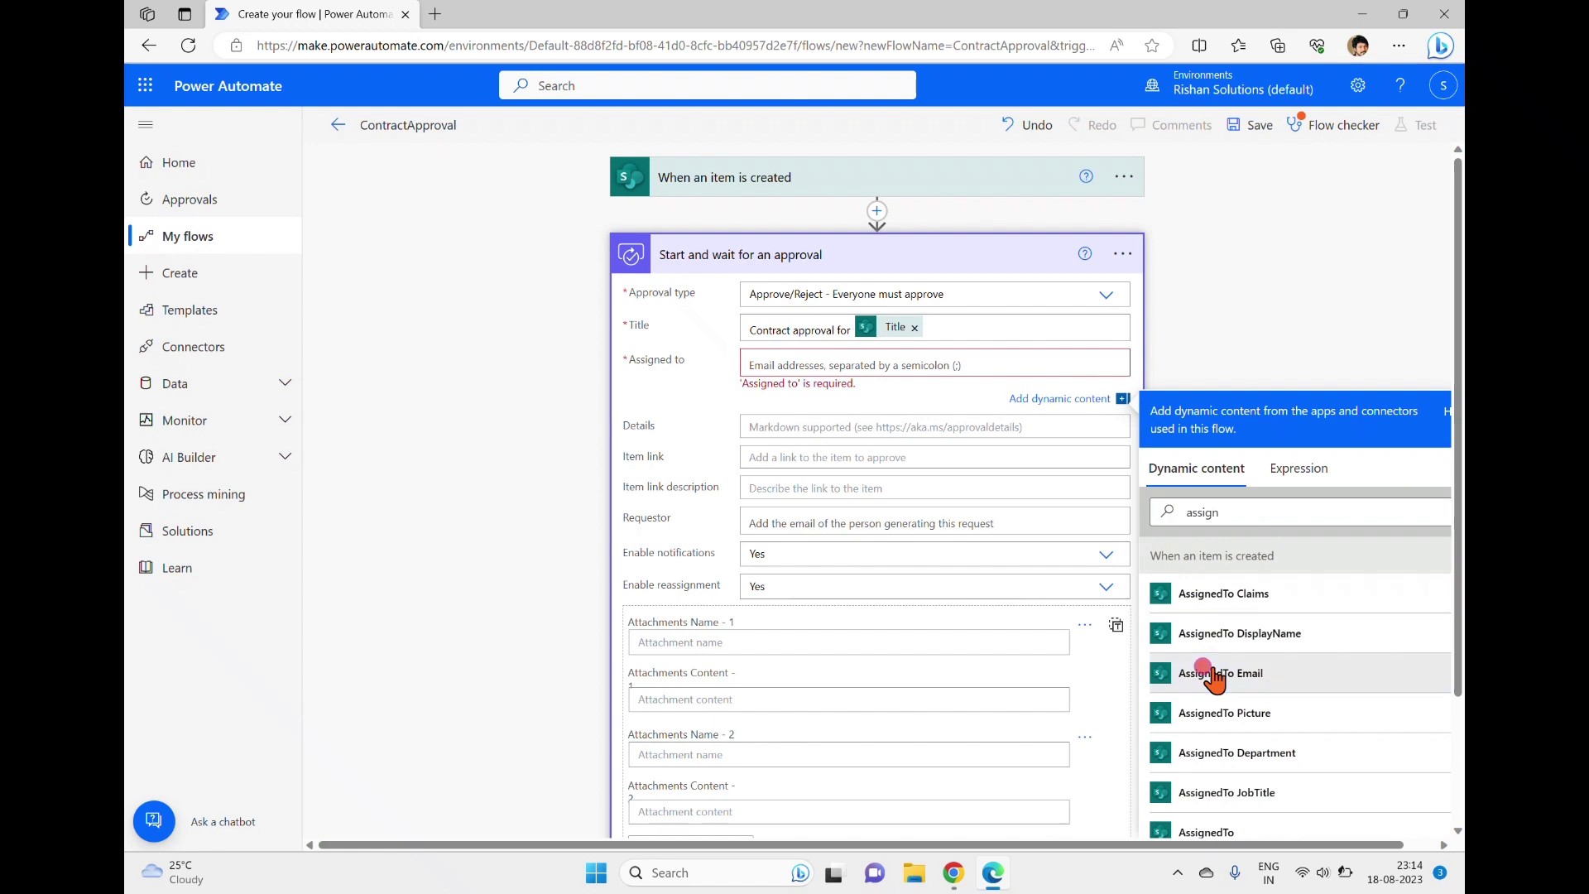
click(1200, 671)
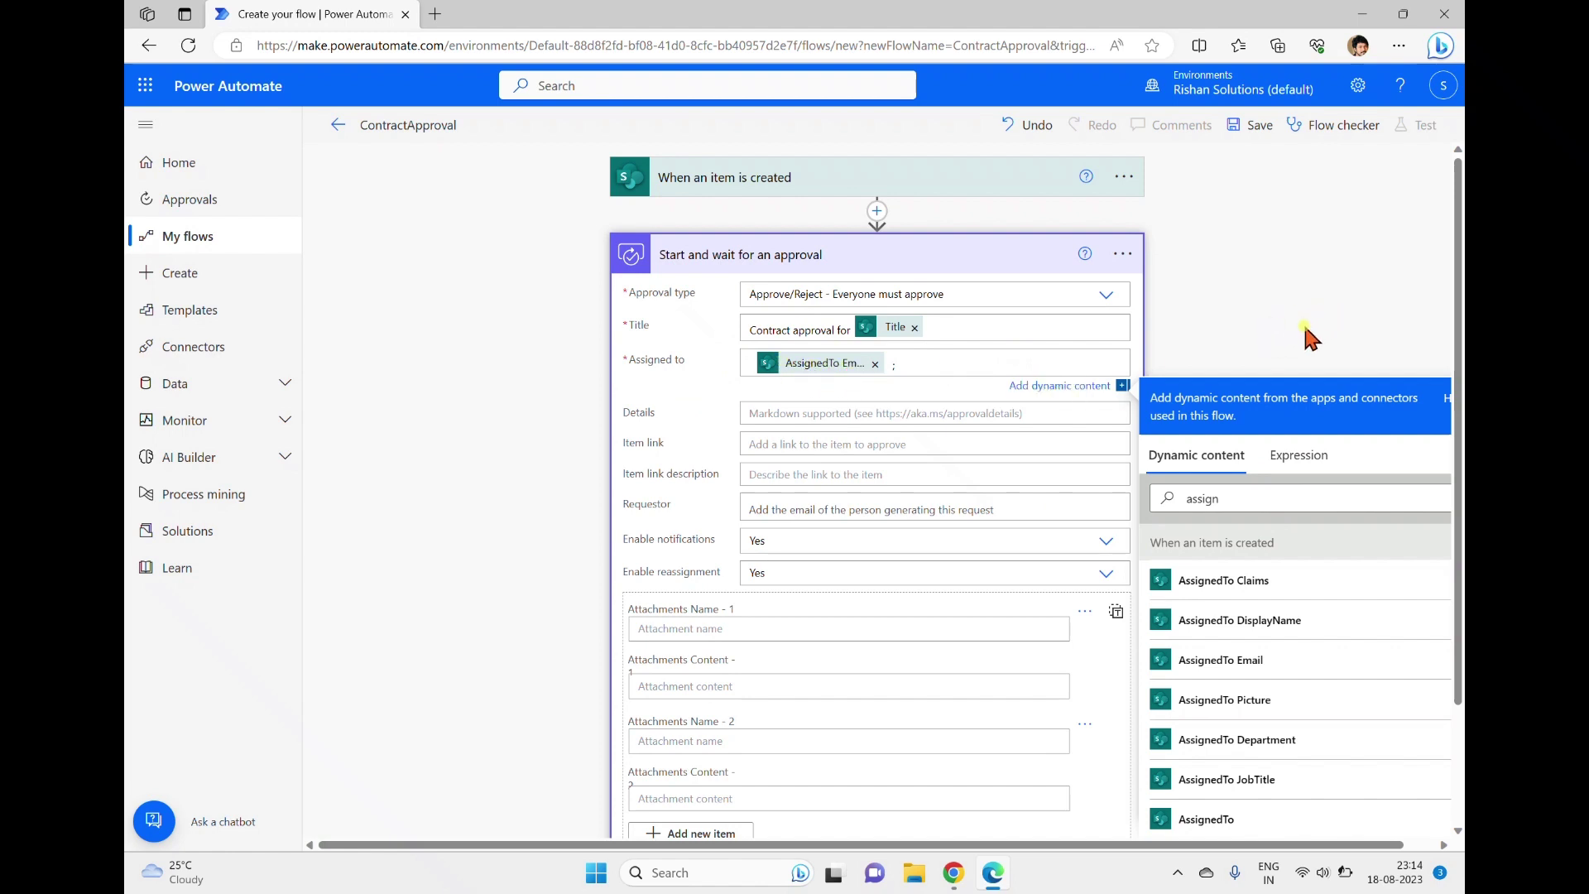
scroll(1310, 338, down, 2)
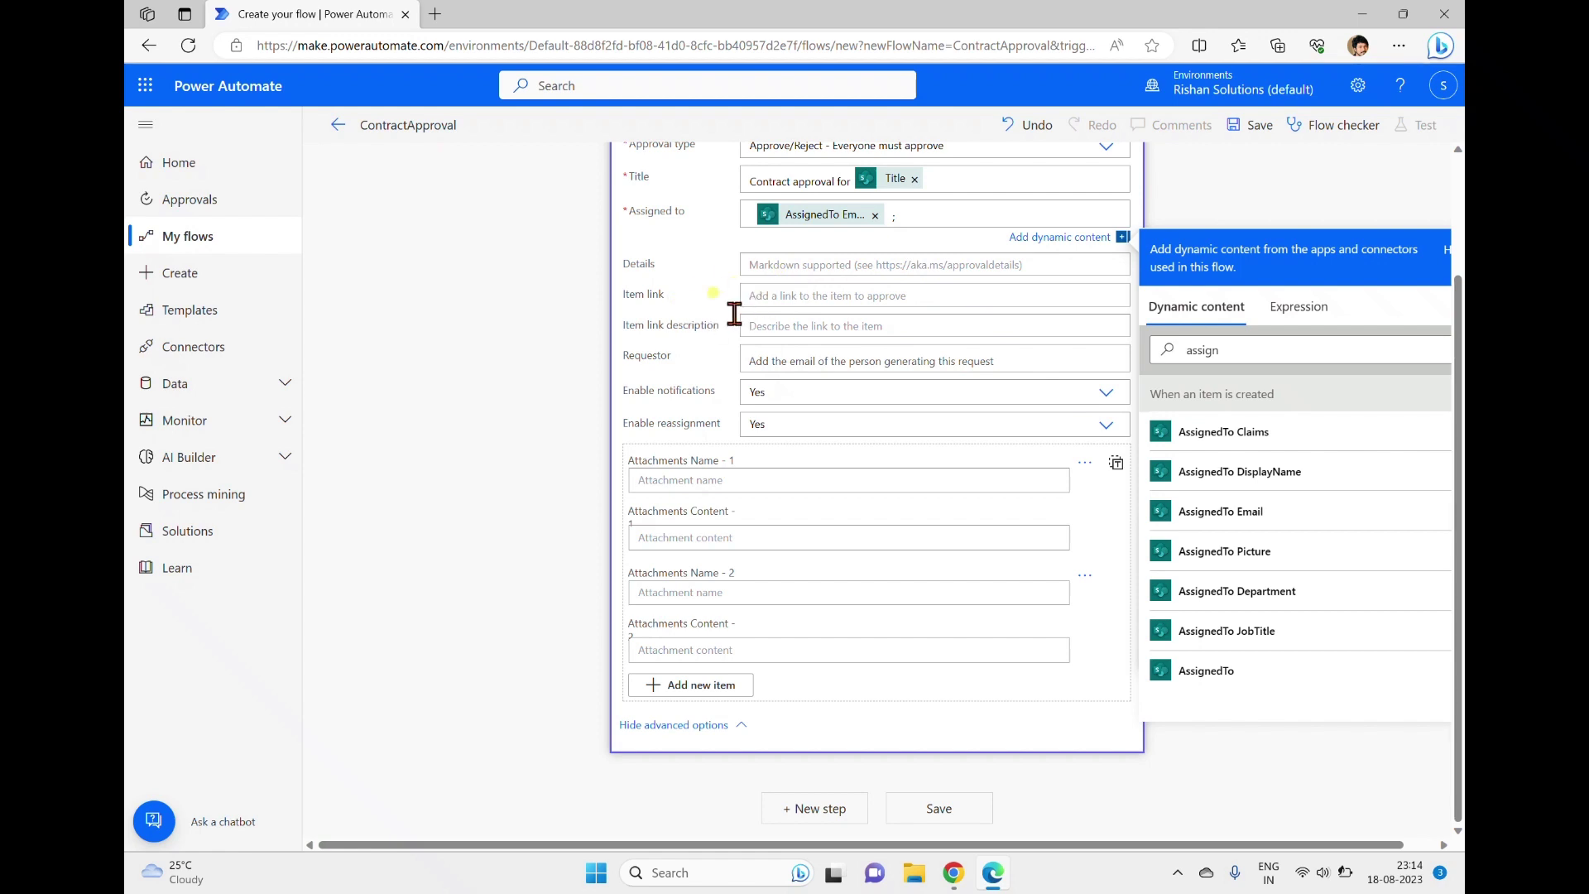
click(1123, 238)
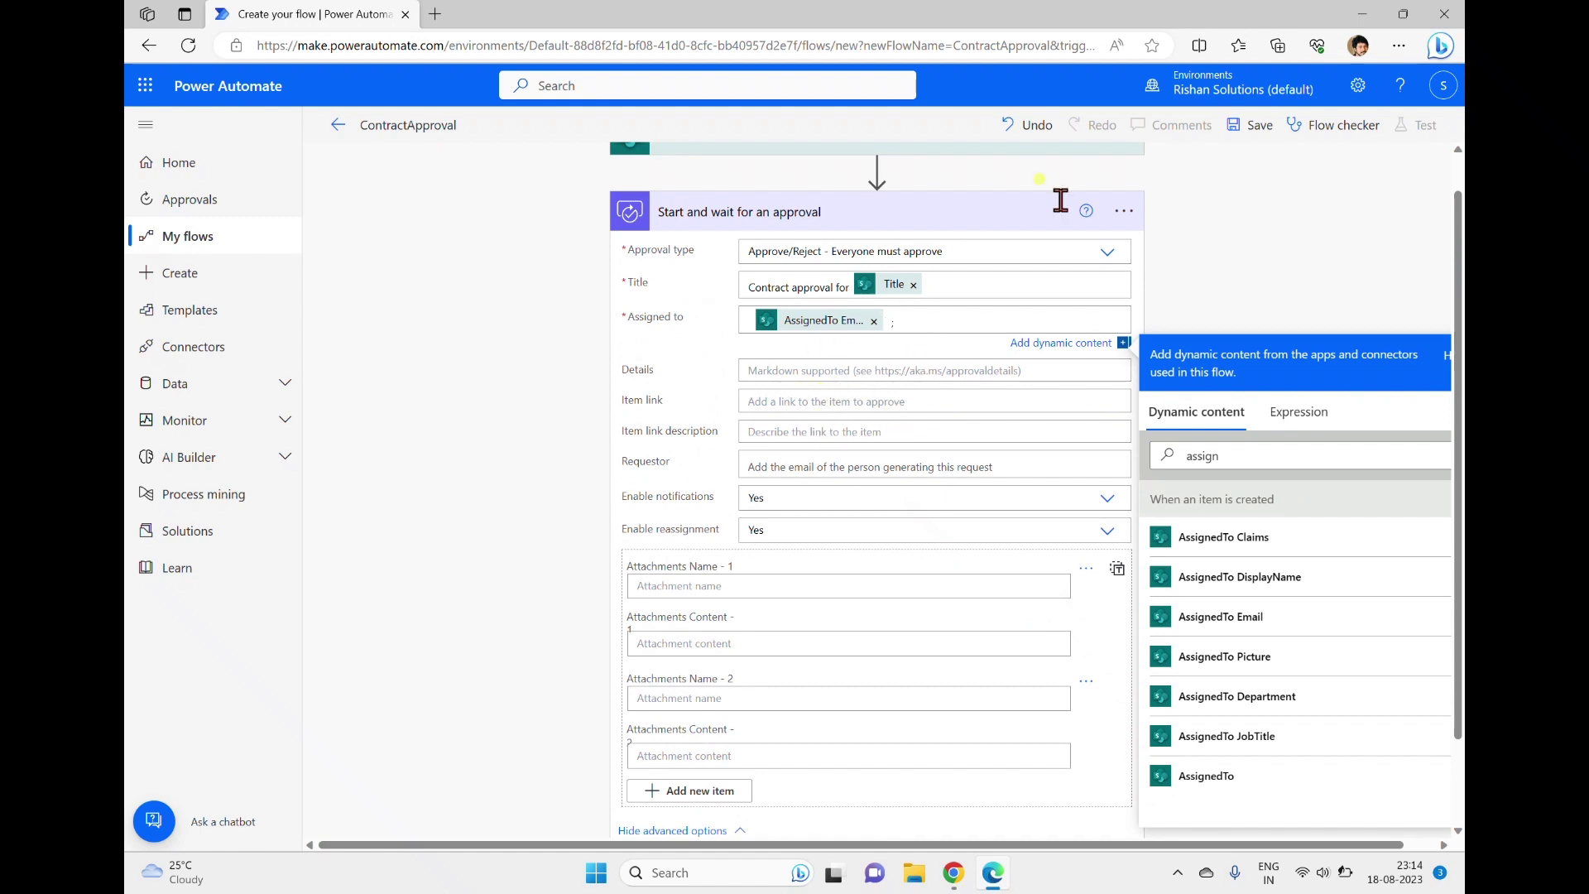
Open the approval action's settings and turn on Secure Inputs and Secure Outputs.
click(1123, 211)
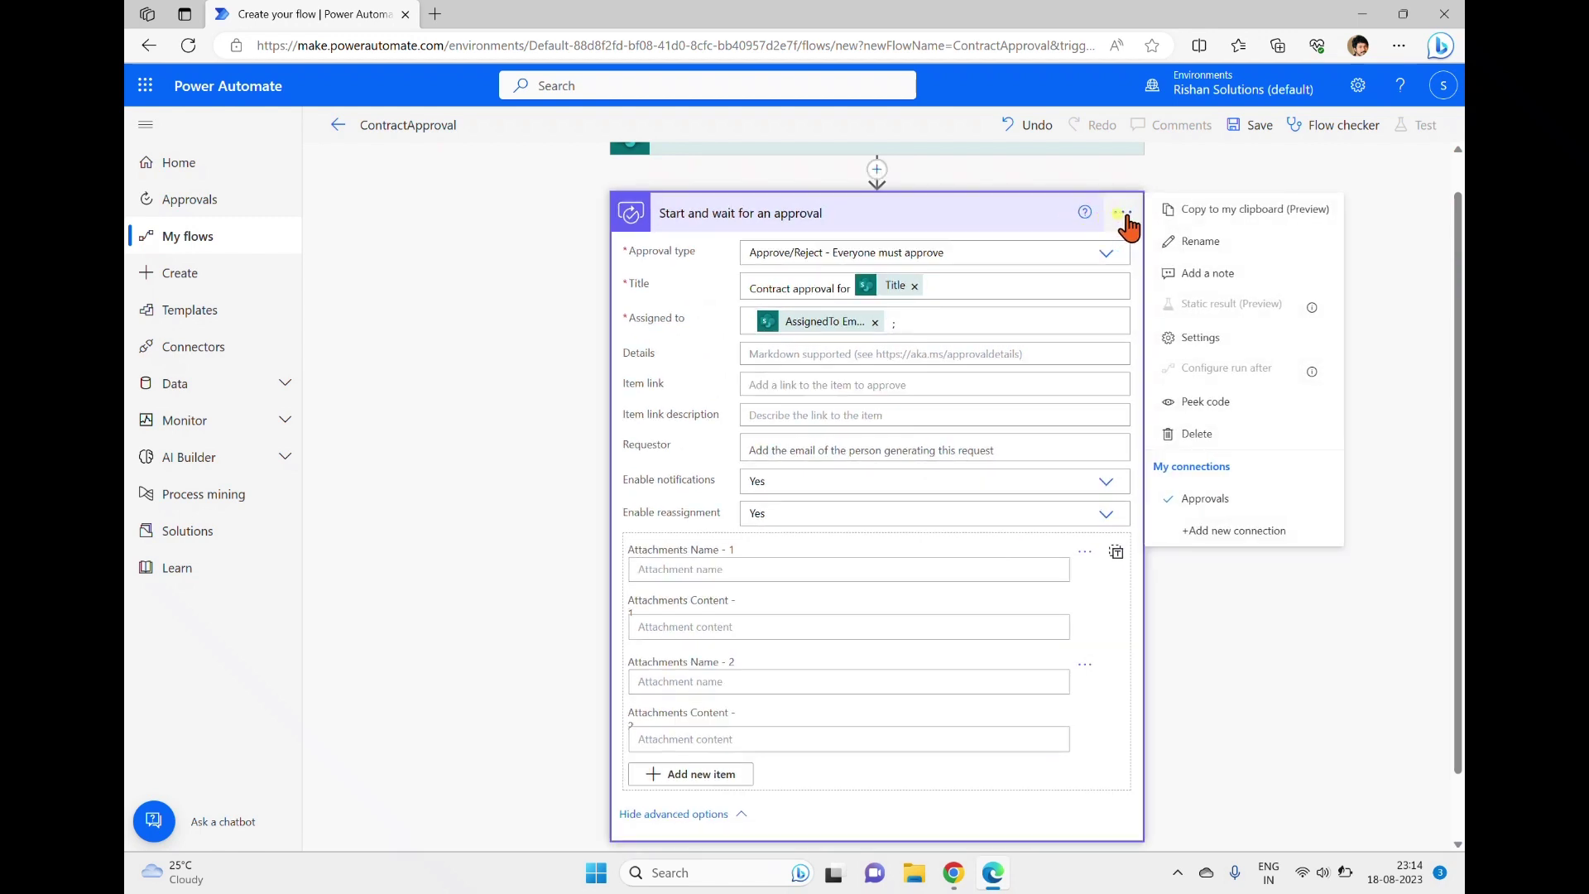
click(1193, 339)
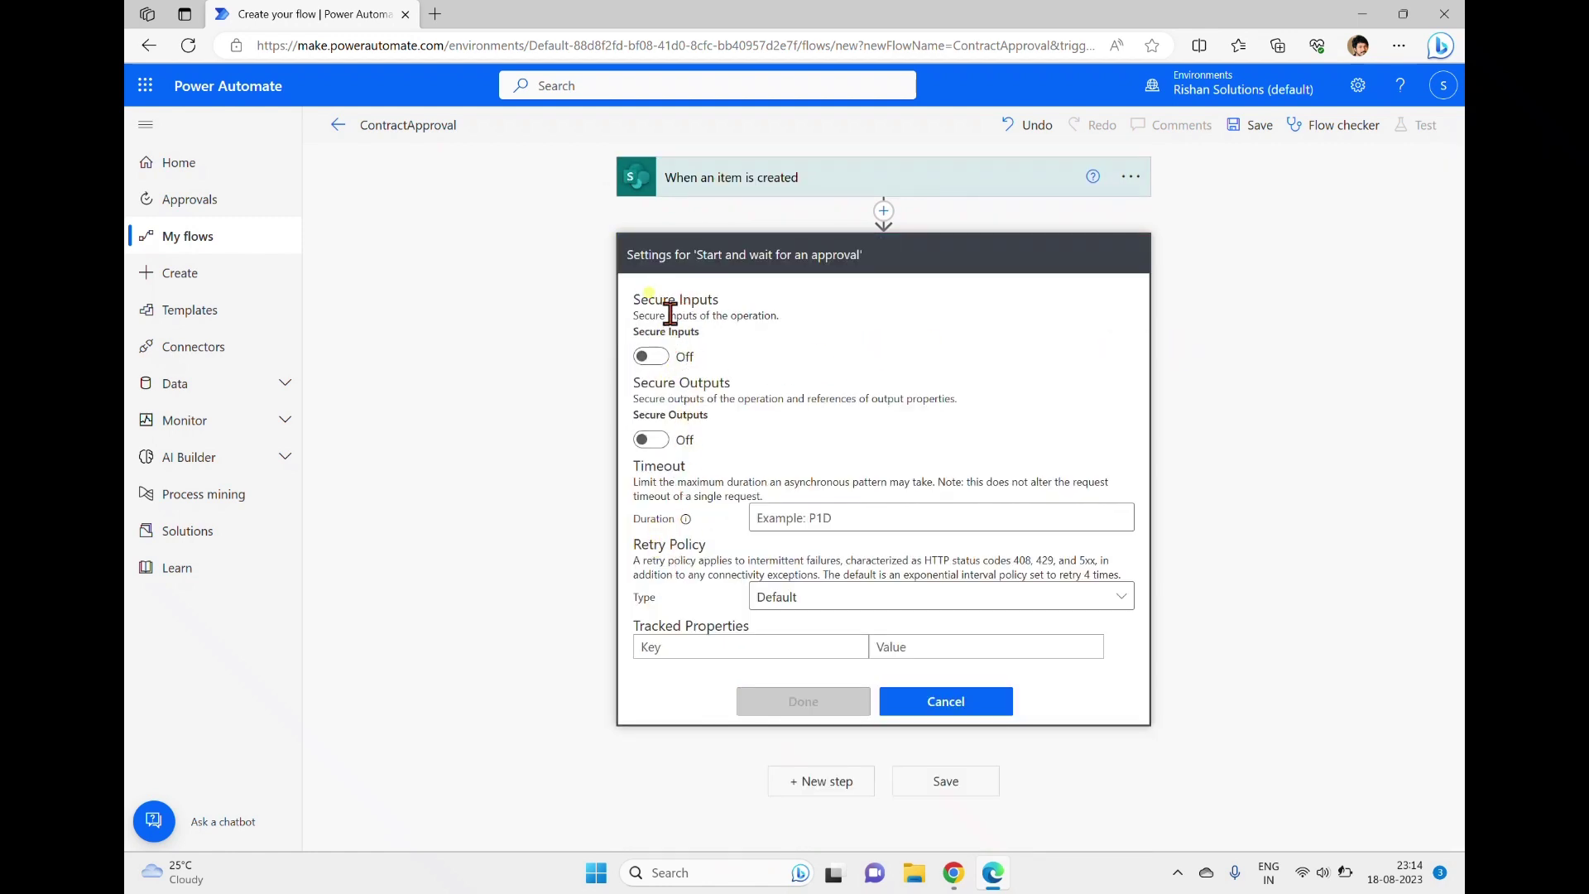
click(651, 357)
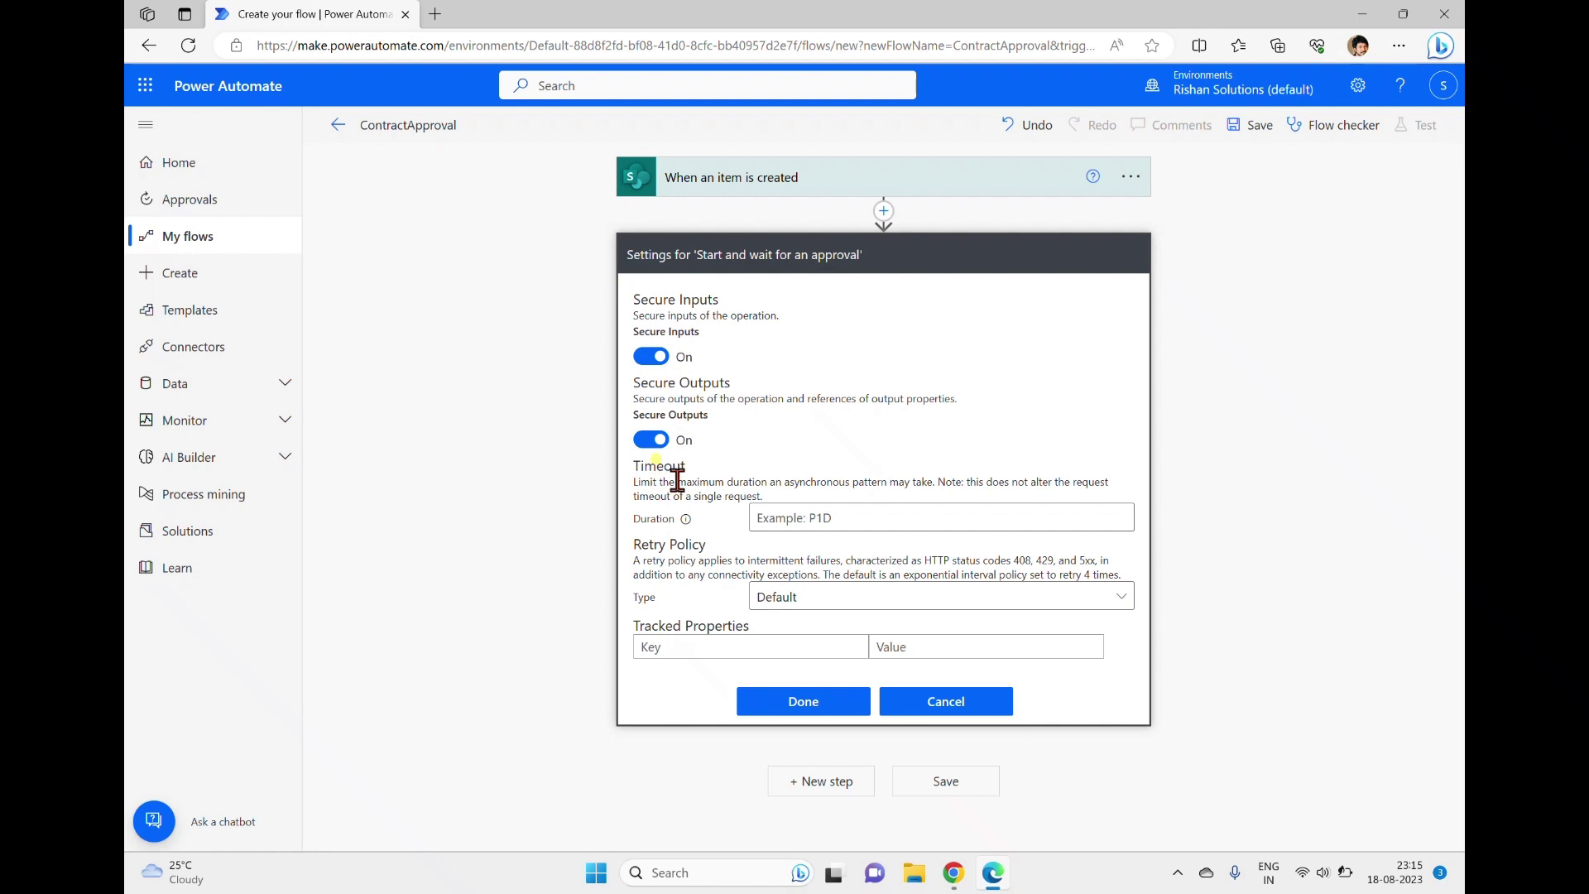
Set the approval action's timeout duration to P12D.
drag(686, 466, 644, 466)
click(766, 432)
click(855, 521)
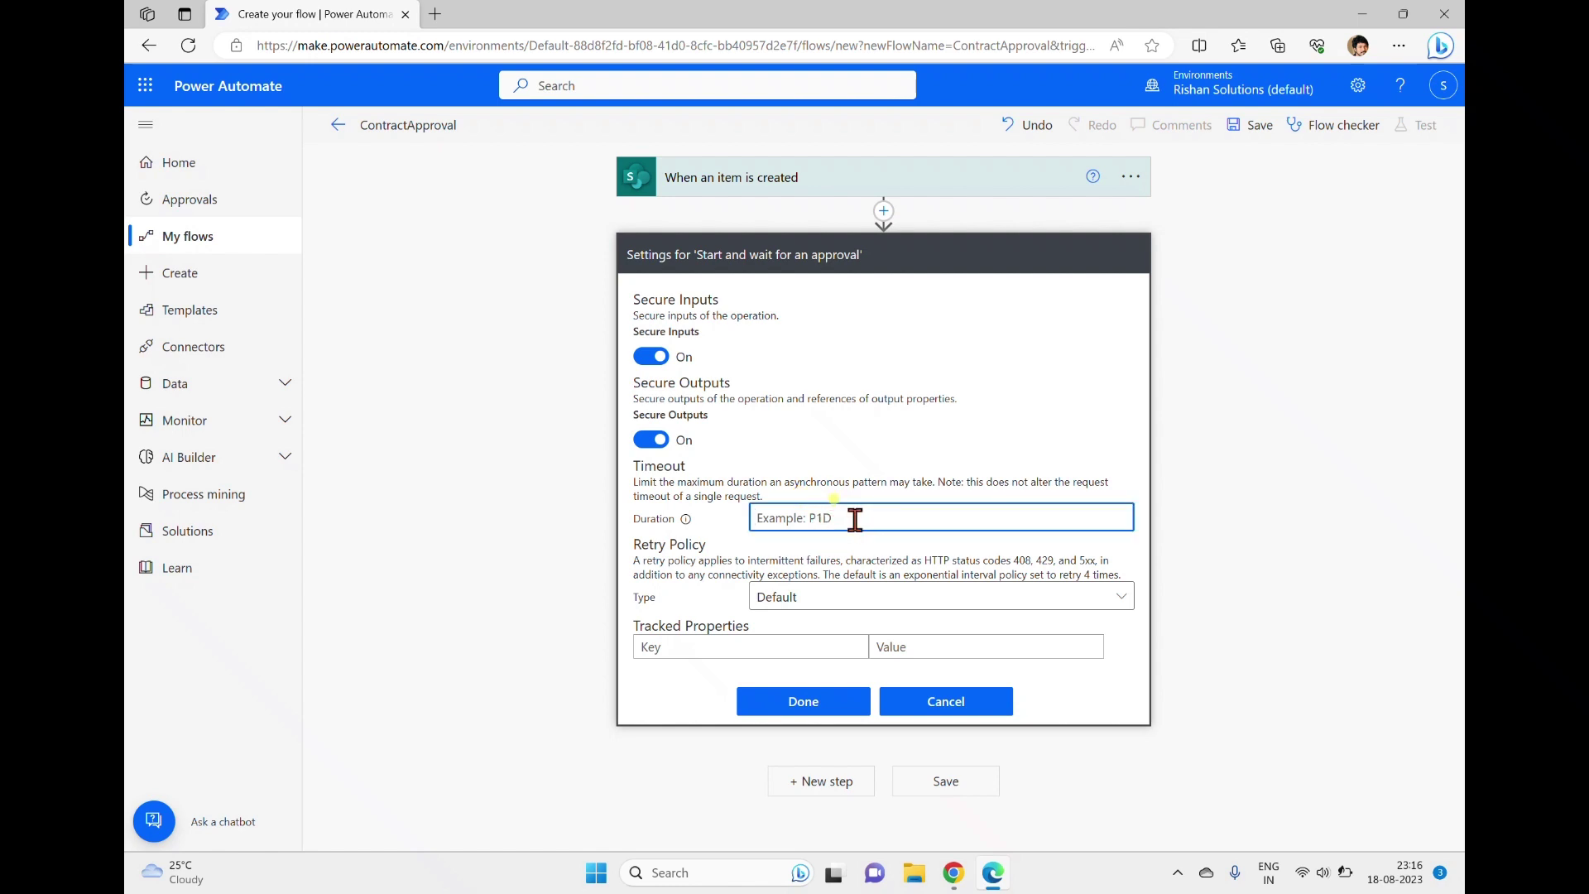
text(P)
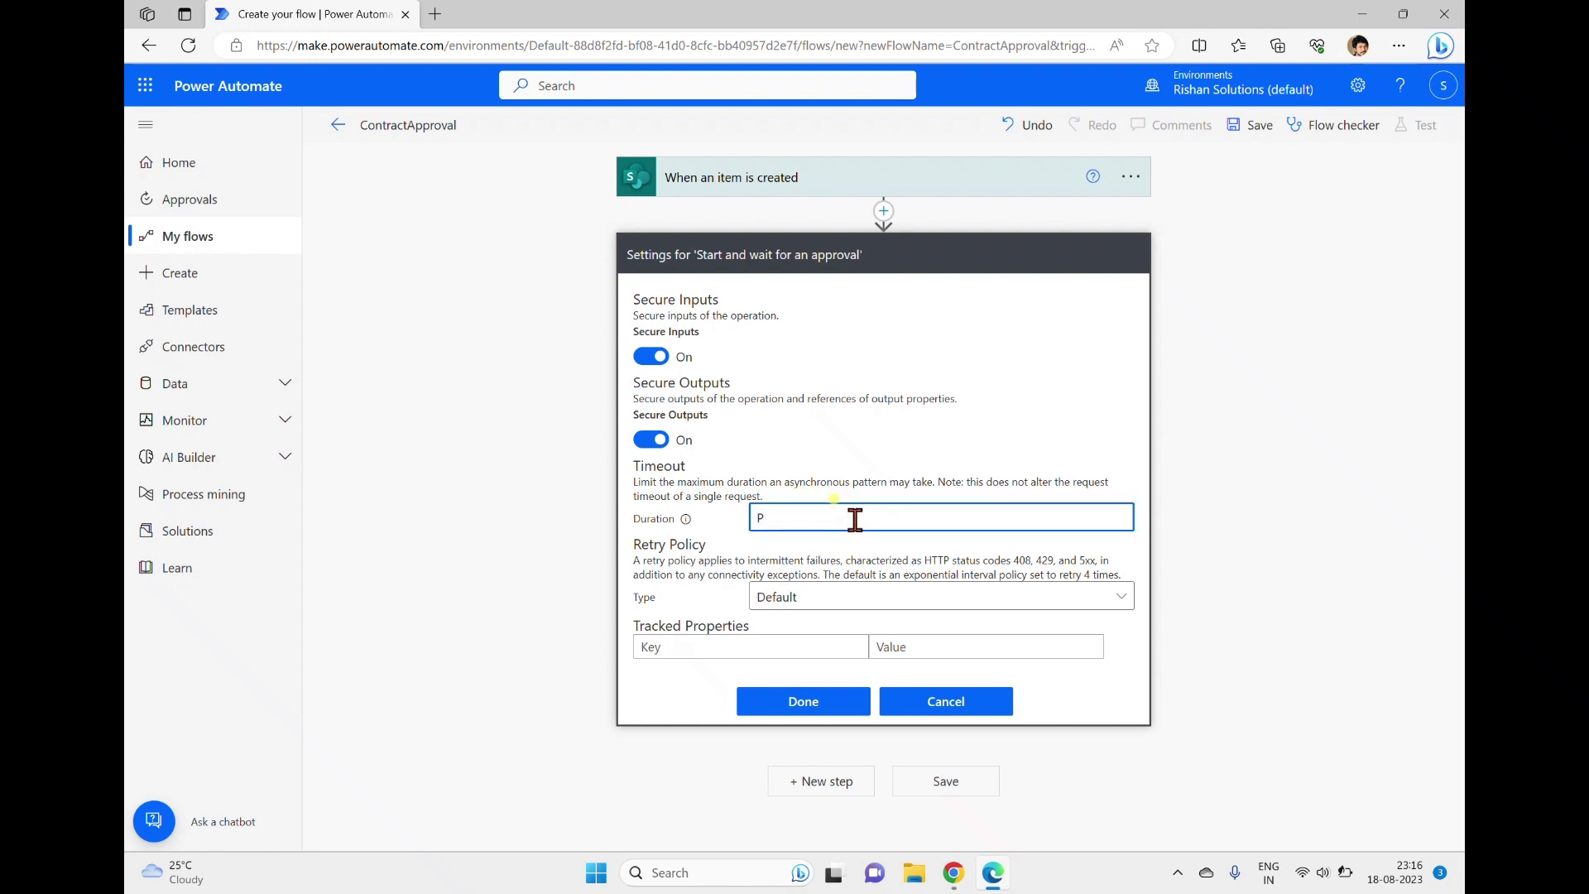
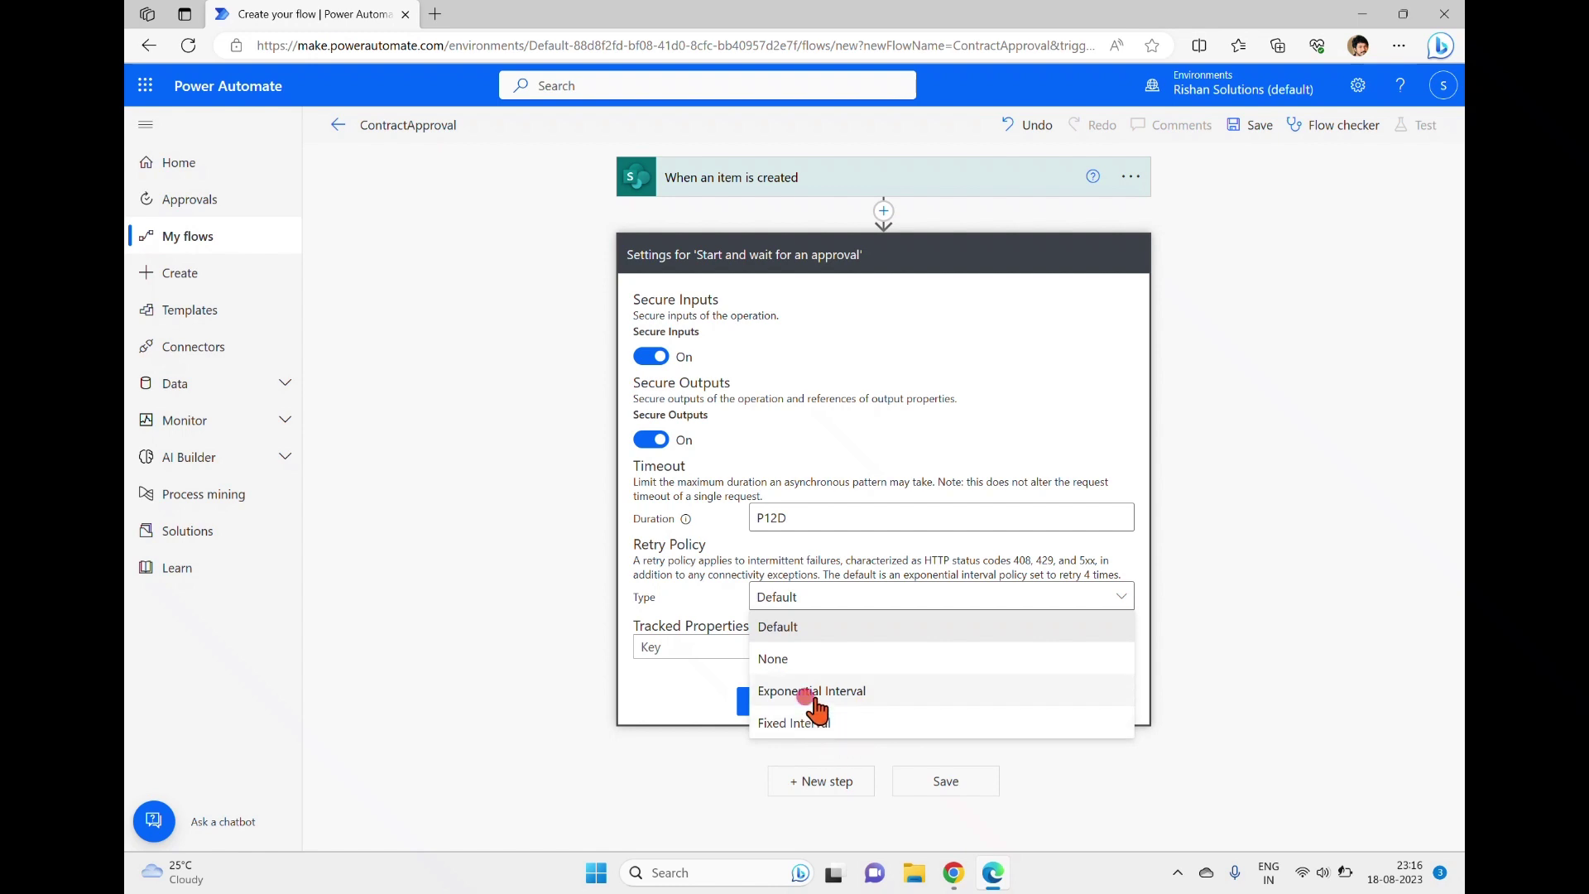
Try to apply an Exponential Interval retry policy to the approval action, and return the policy type to Default.
click(811, 692)
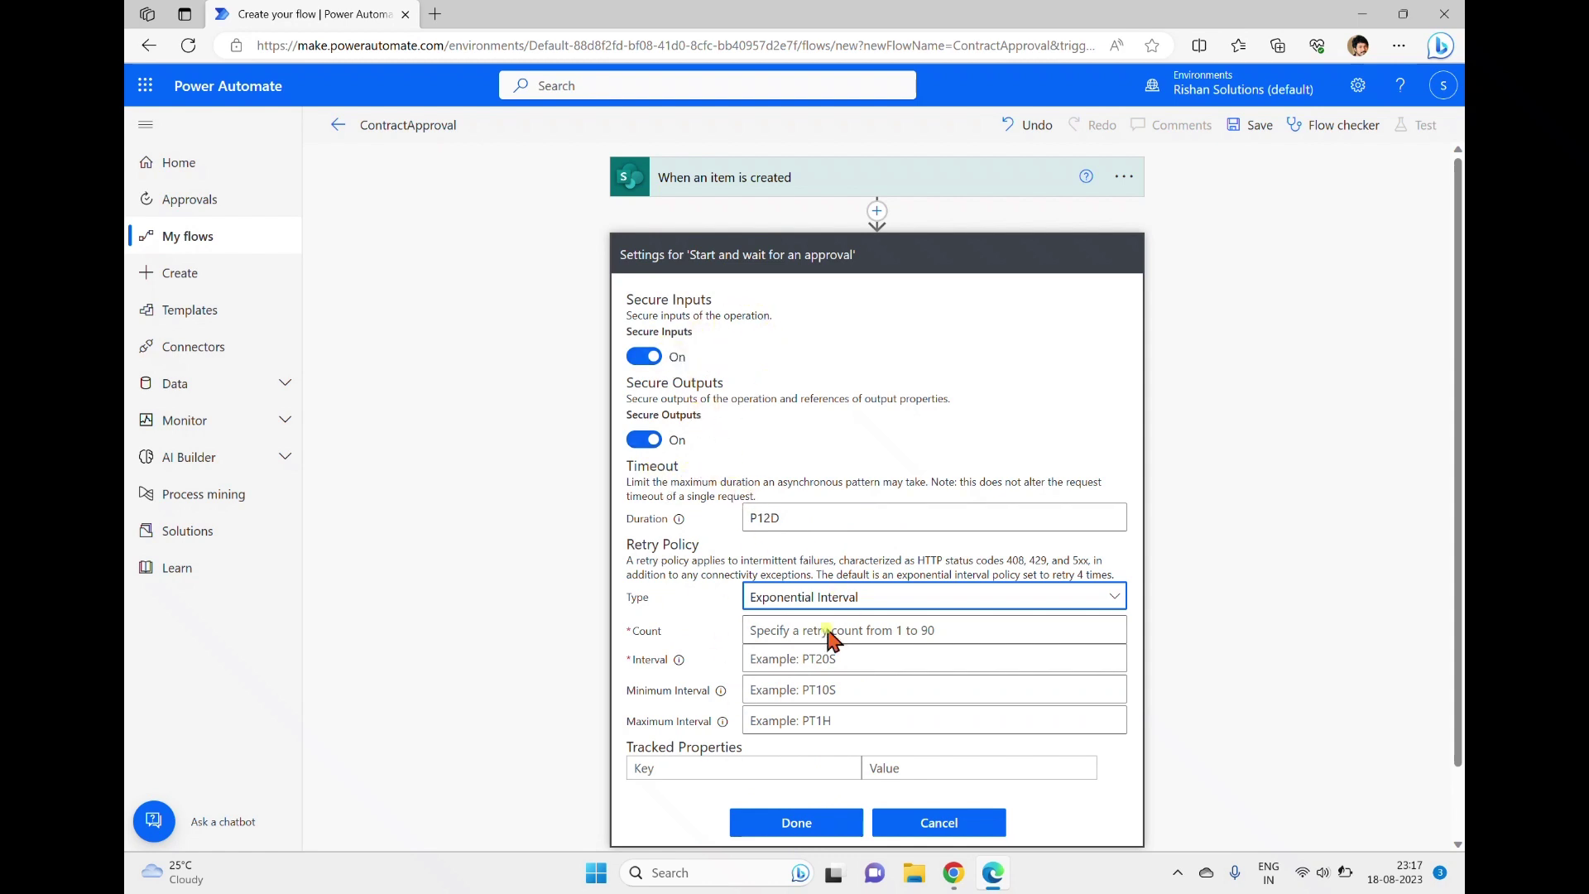
click(819, 828)
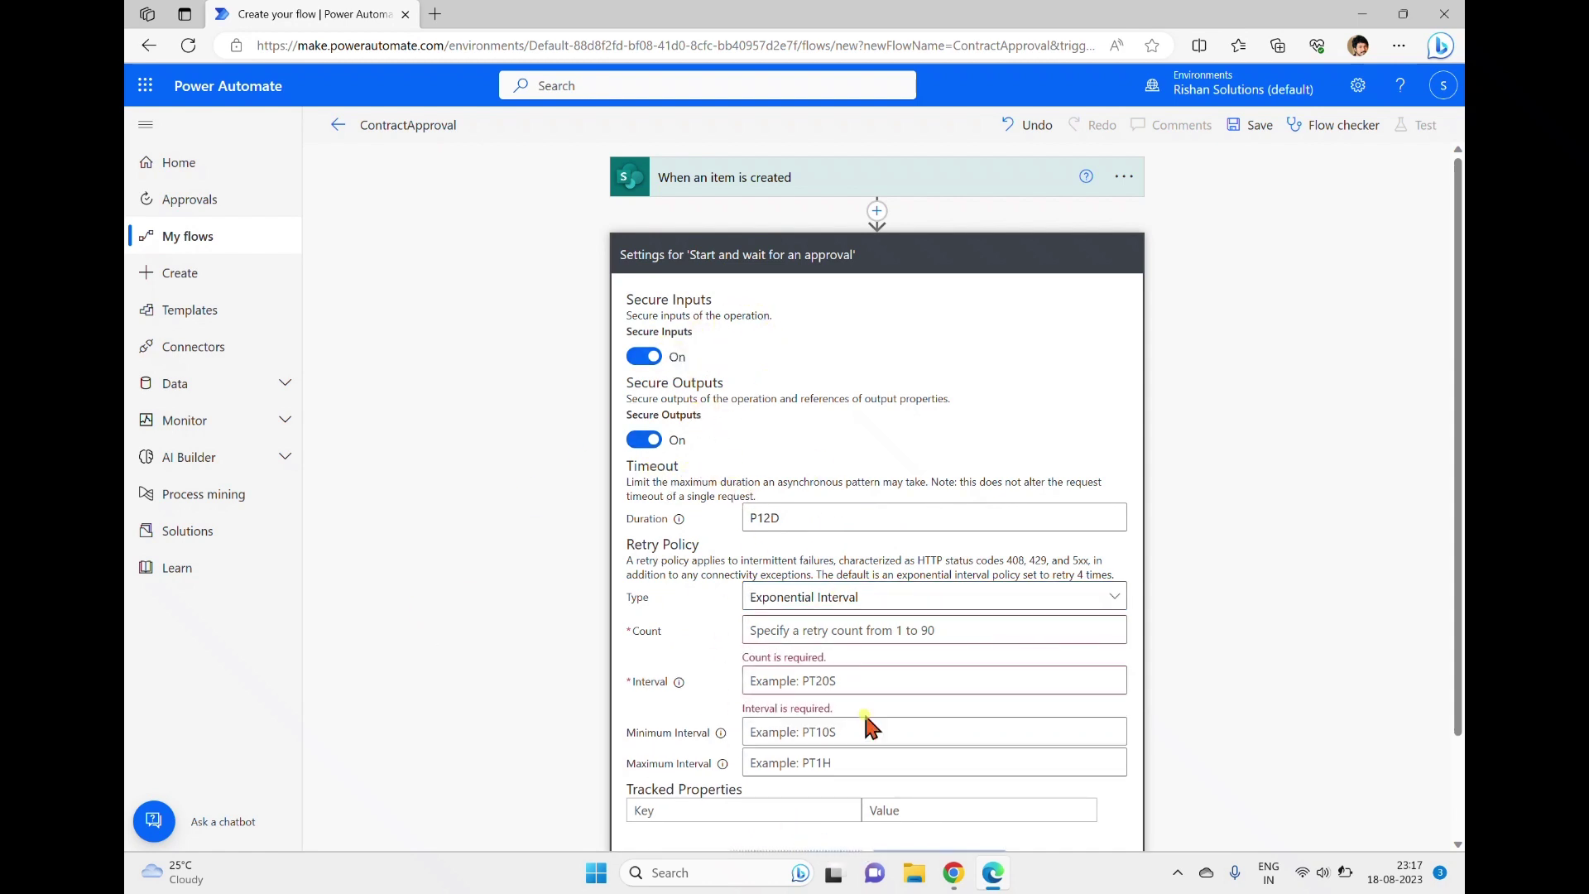
scroll(910, 571, down, 2)
scroll(894, 538, up, 2)
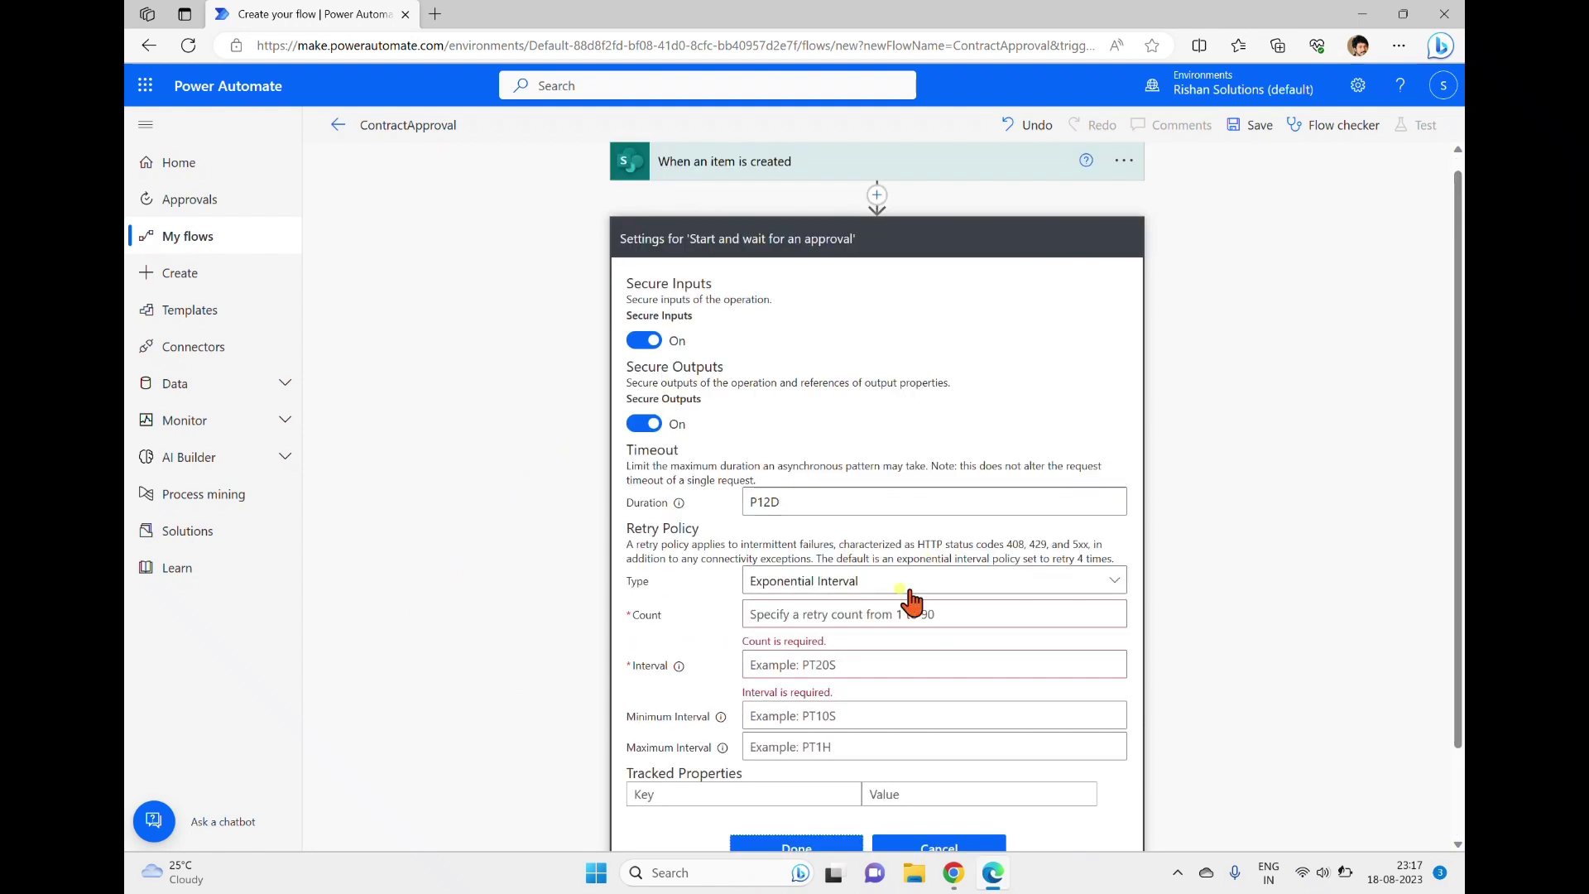
click(927, 584)
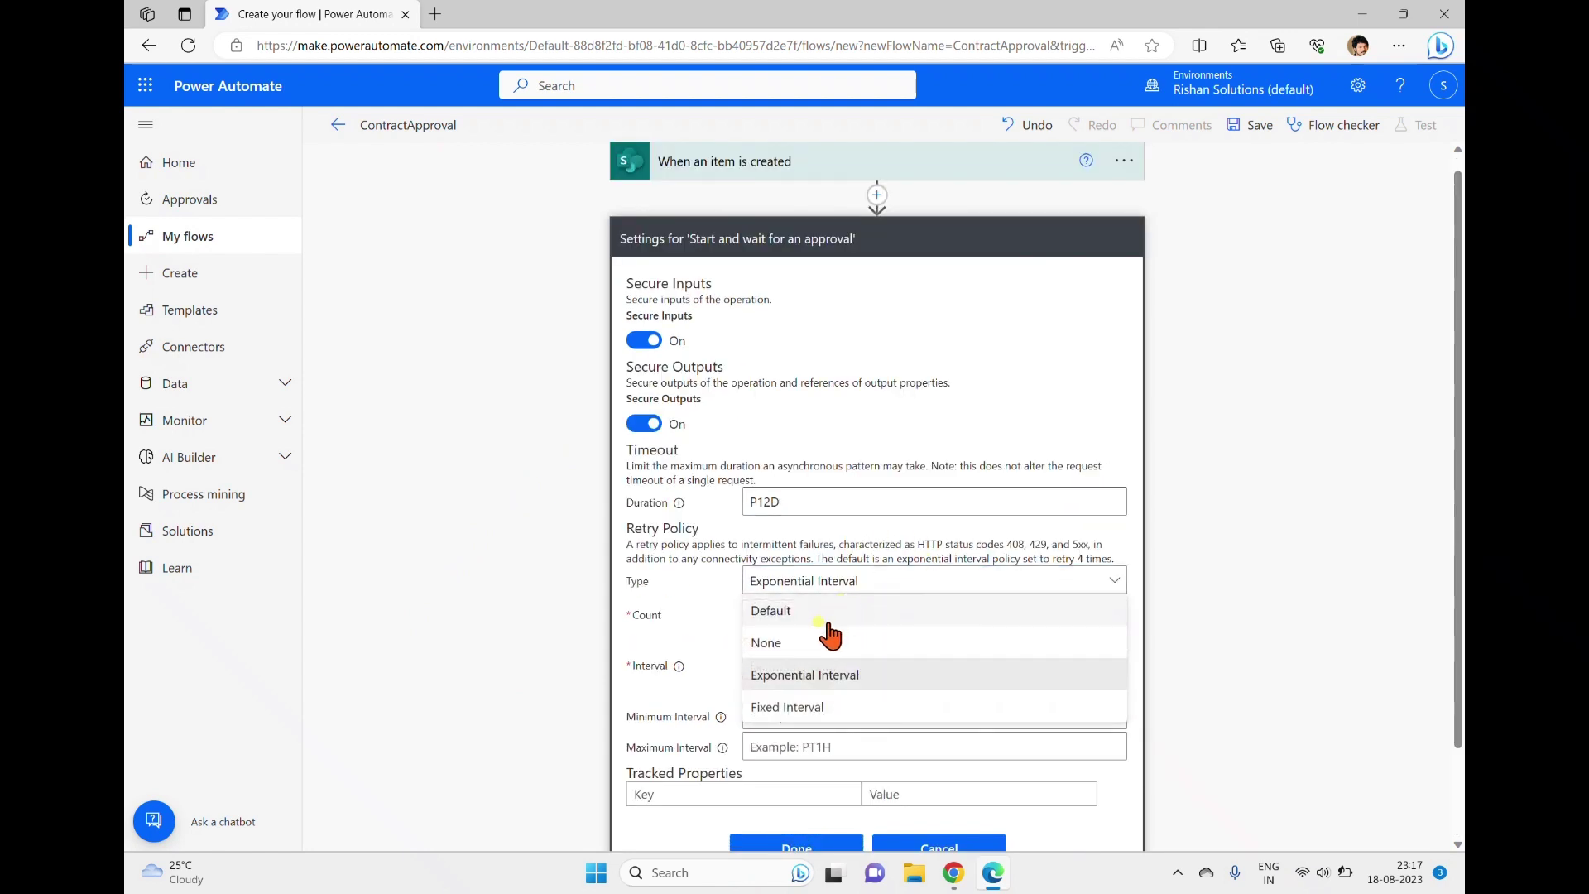
click(771, 611)
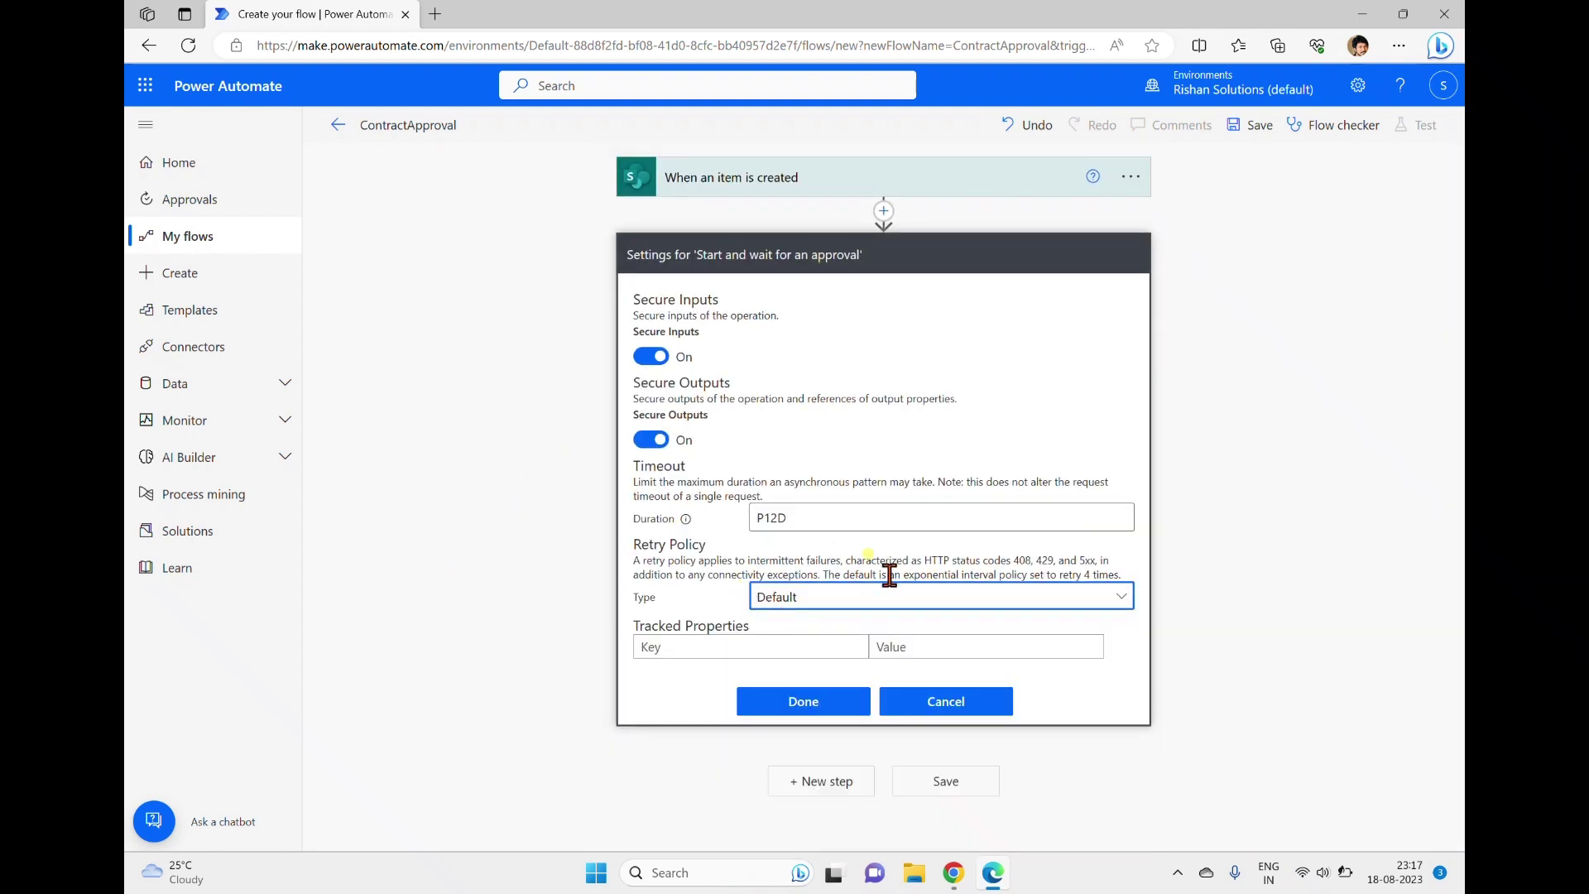
Apply the approval action's settings and collapse its card.
click(791, 700)
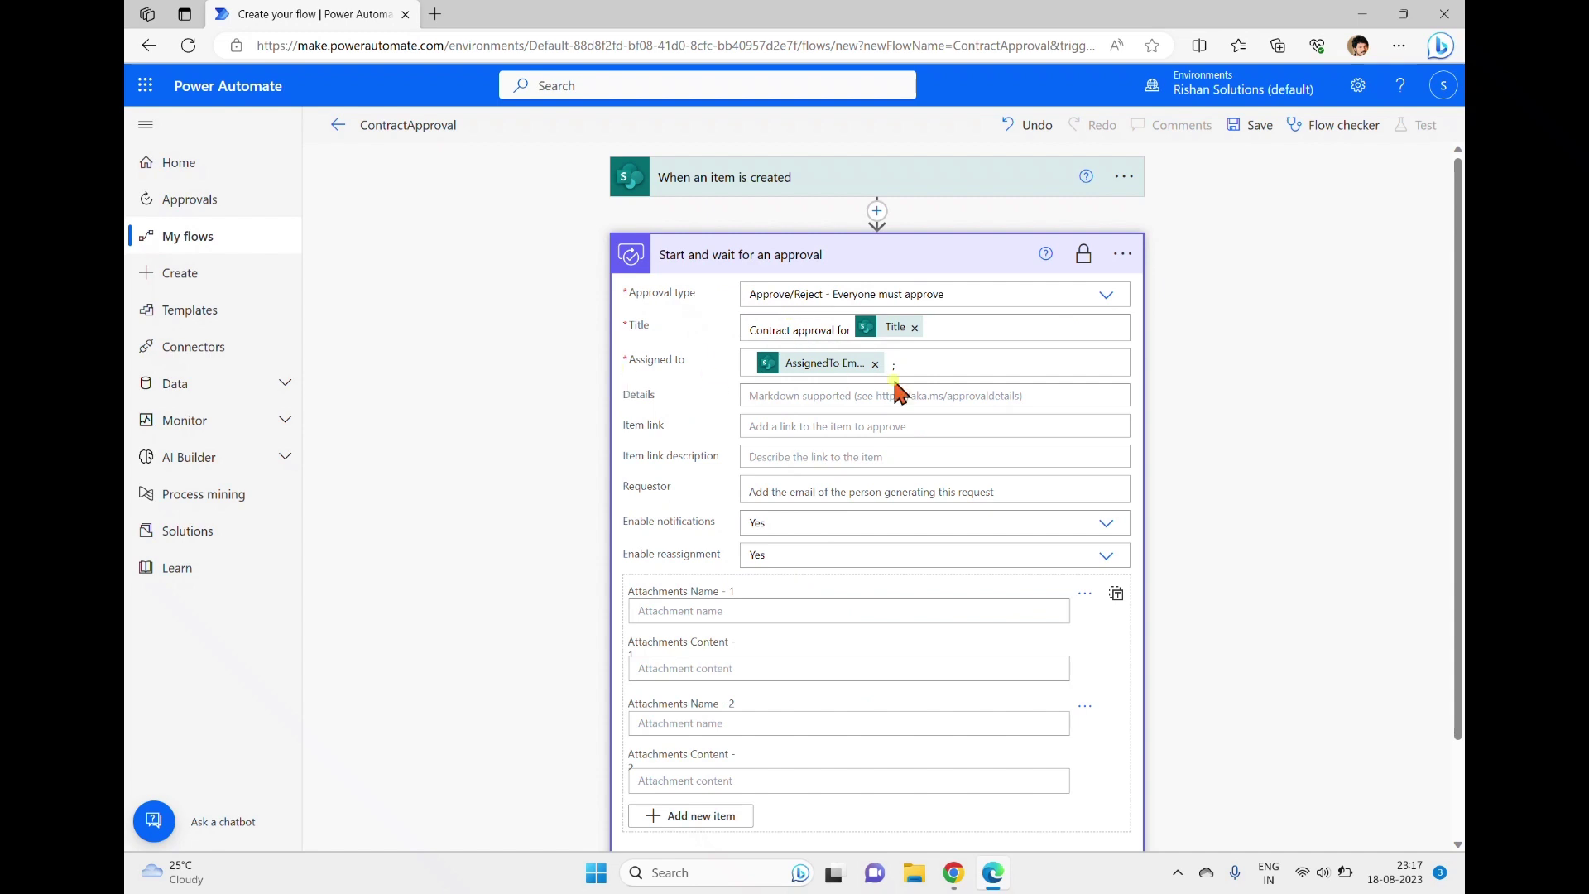
scroll(950, 380, down, 2)
scroll(985, 315, up, 2)
click(862, 256)
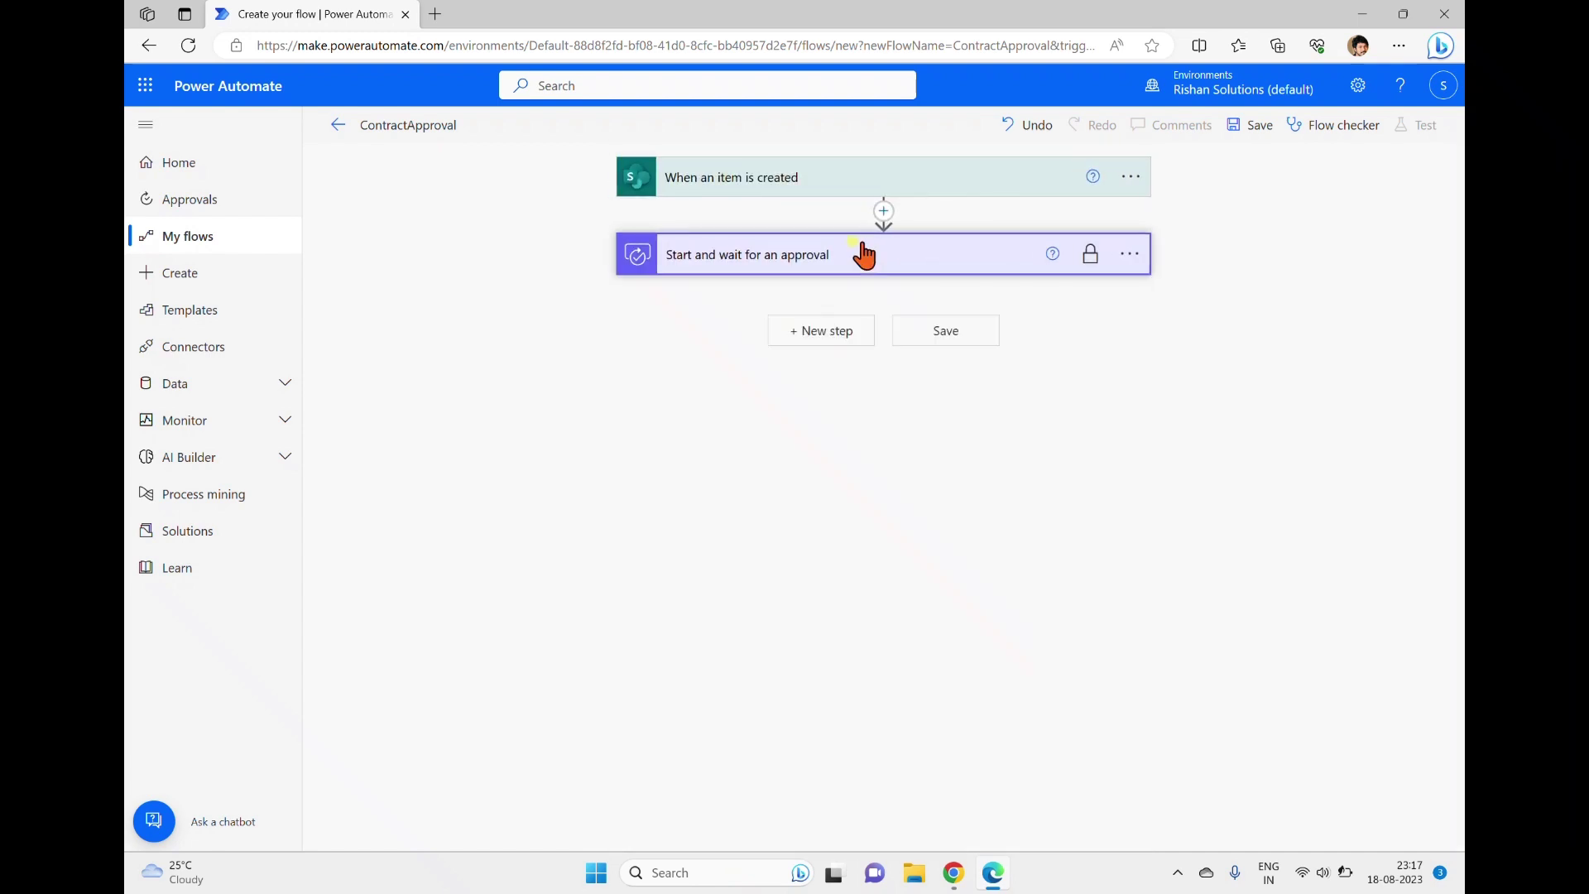
Add a Condition after the approval that checks whether the approval's Outcome is equal to "Approve".
click(842, 329)
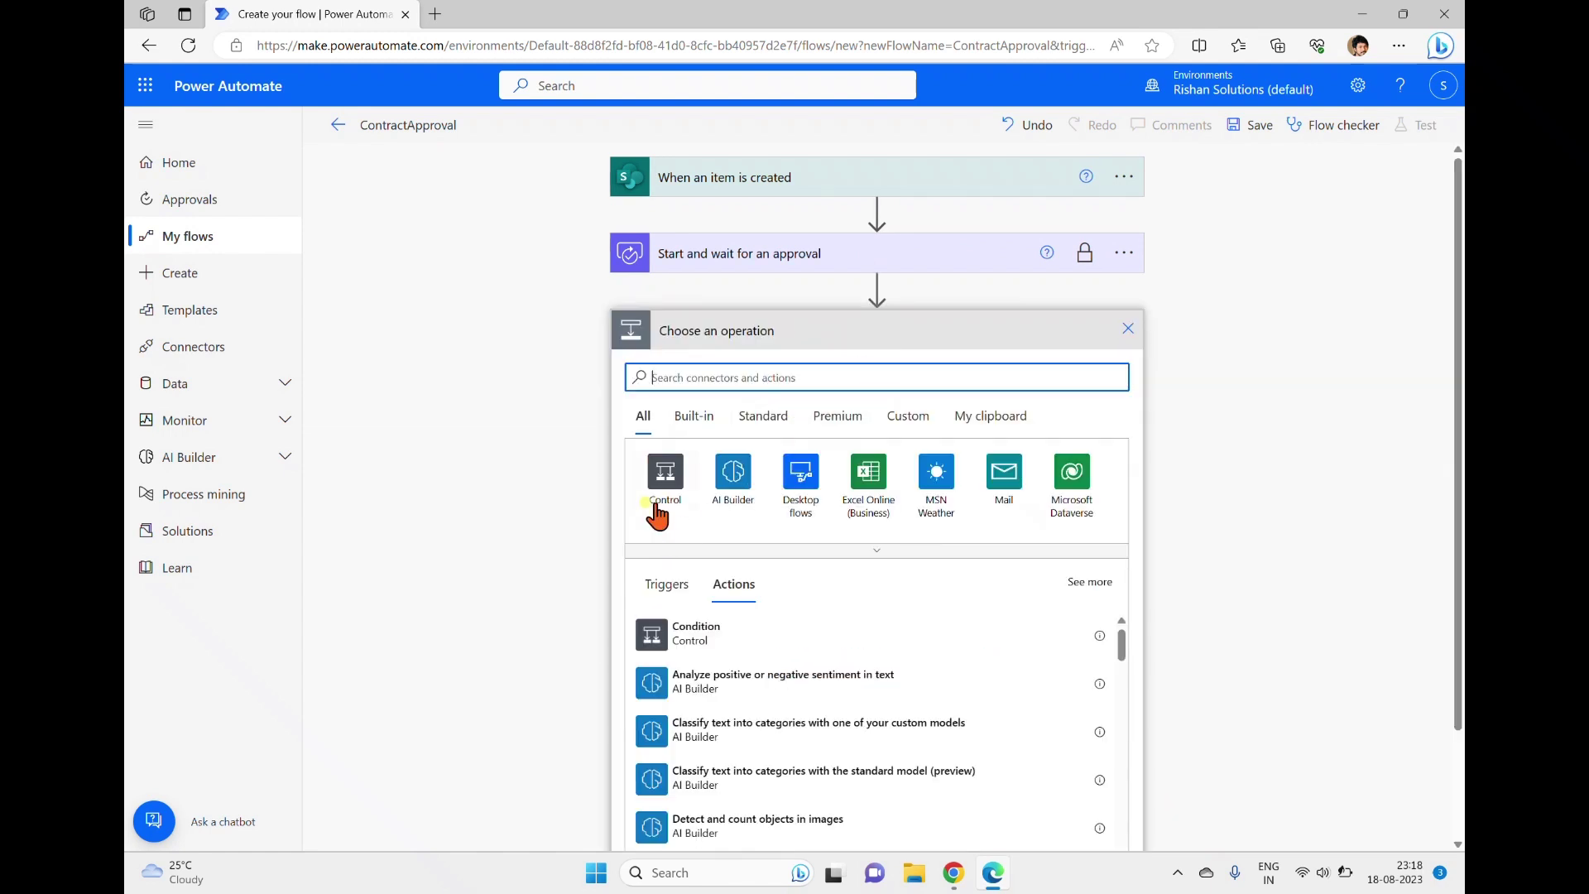
click(669, 632)
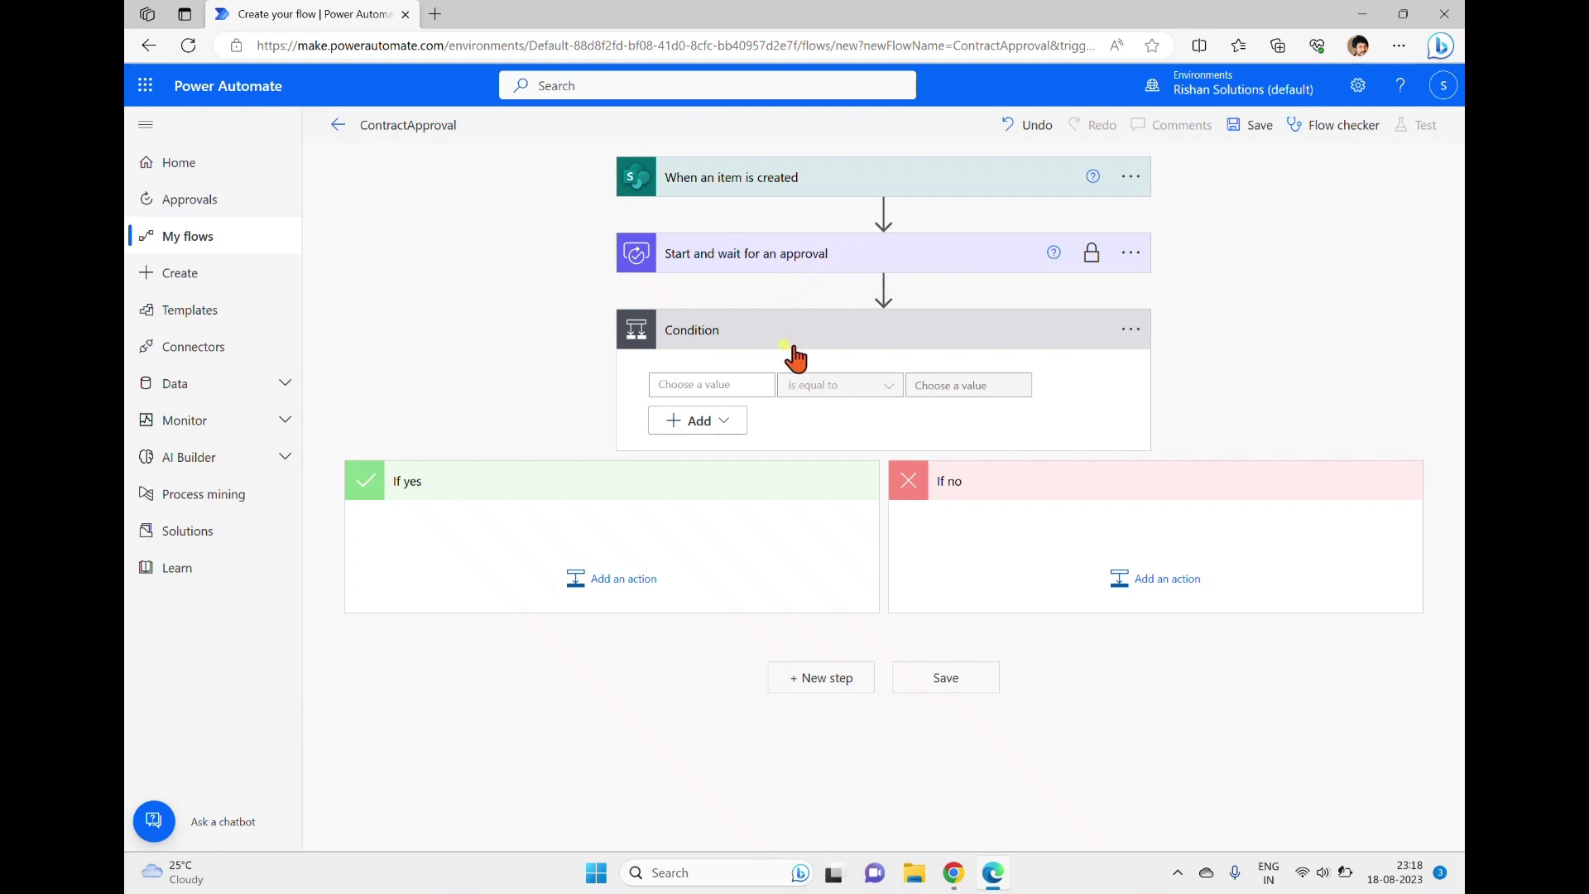
click(750, 393)
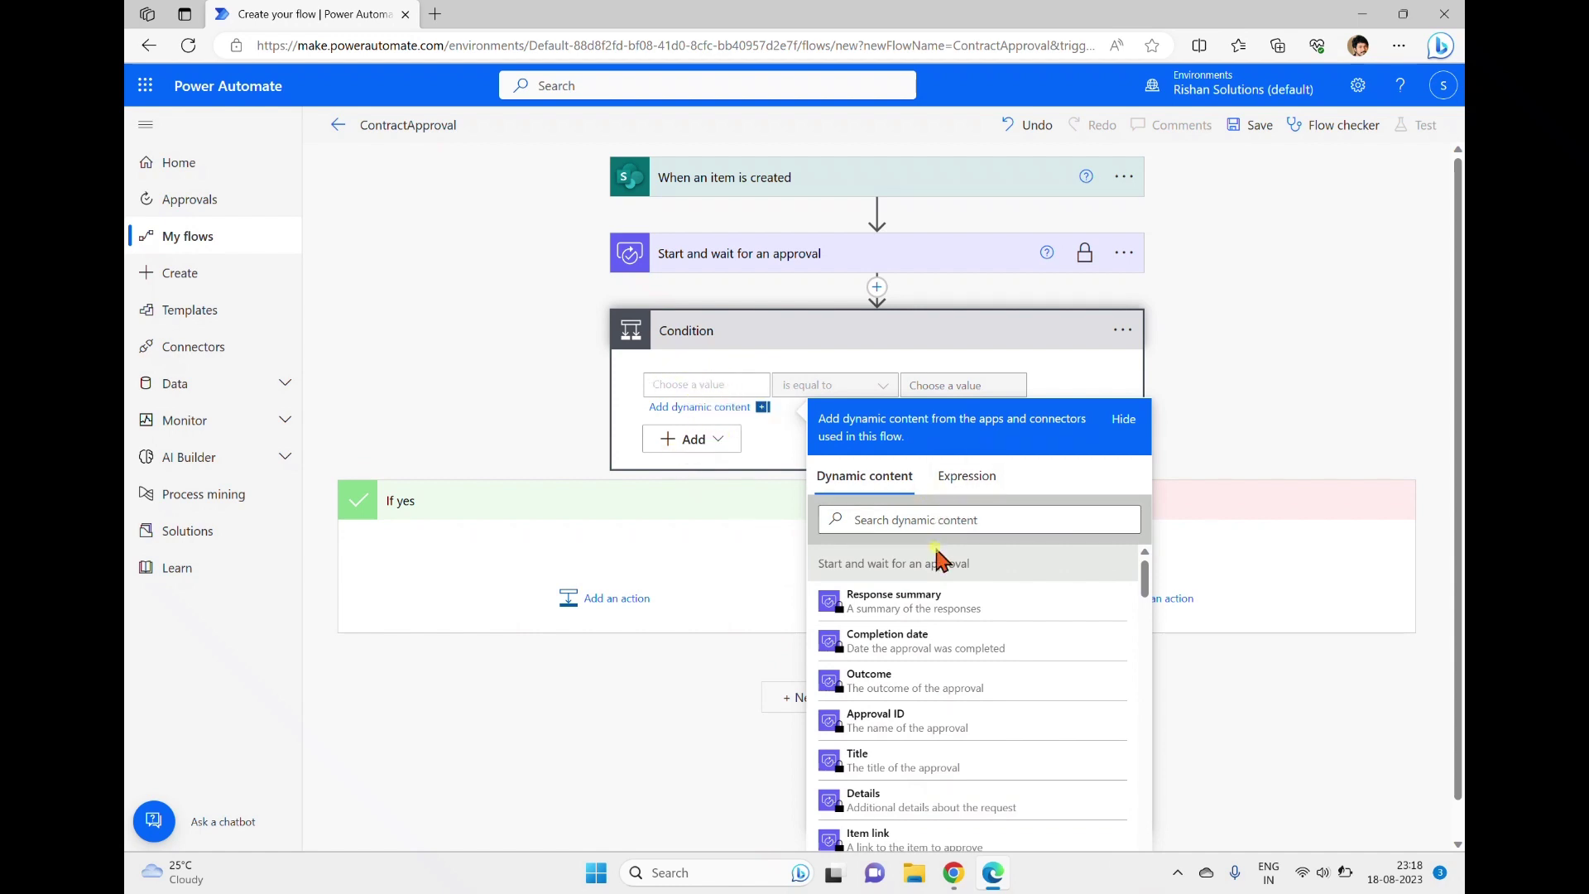
scroll(1001, 546, down, 1)
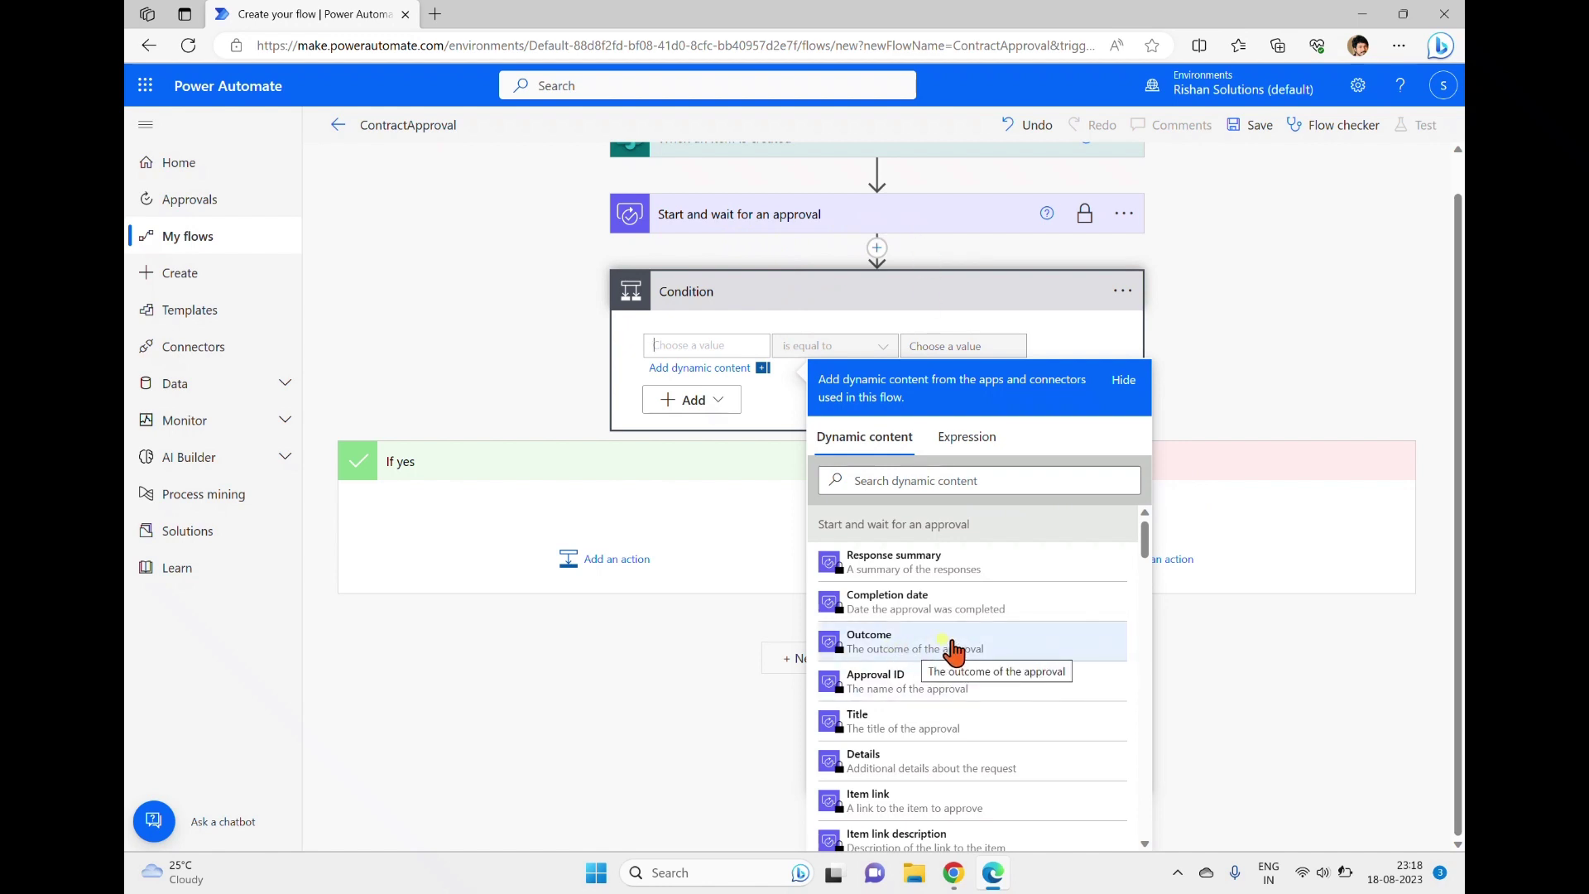
click(880, 637)
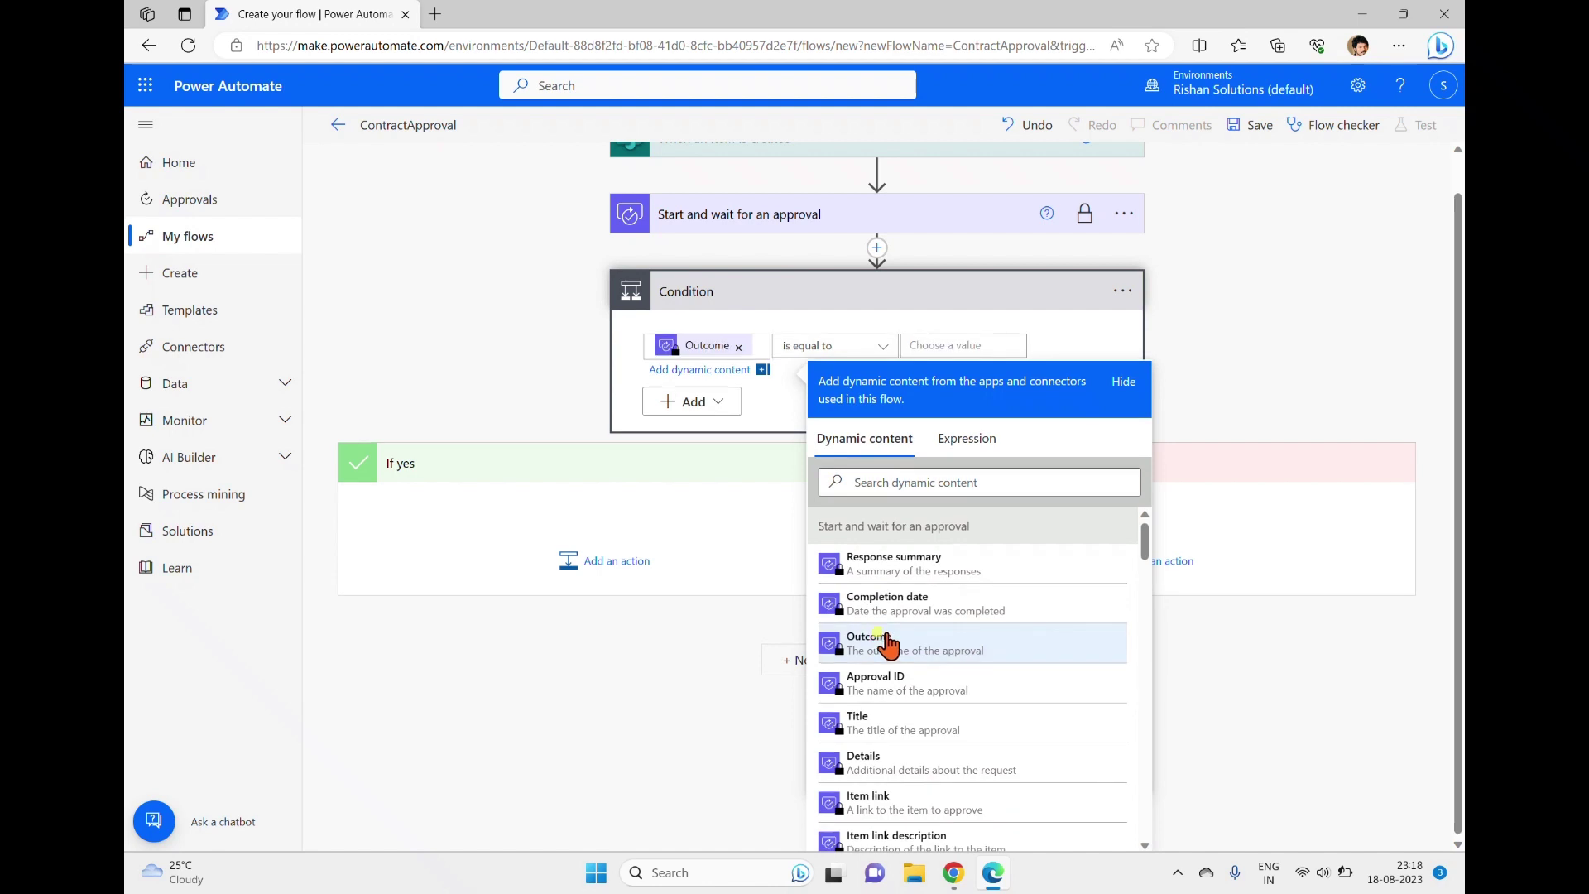
click(964, 345)
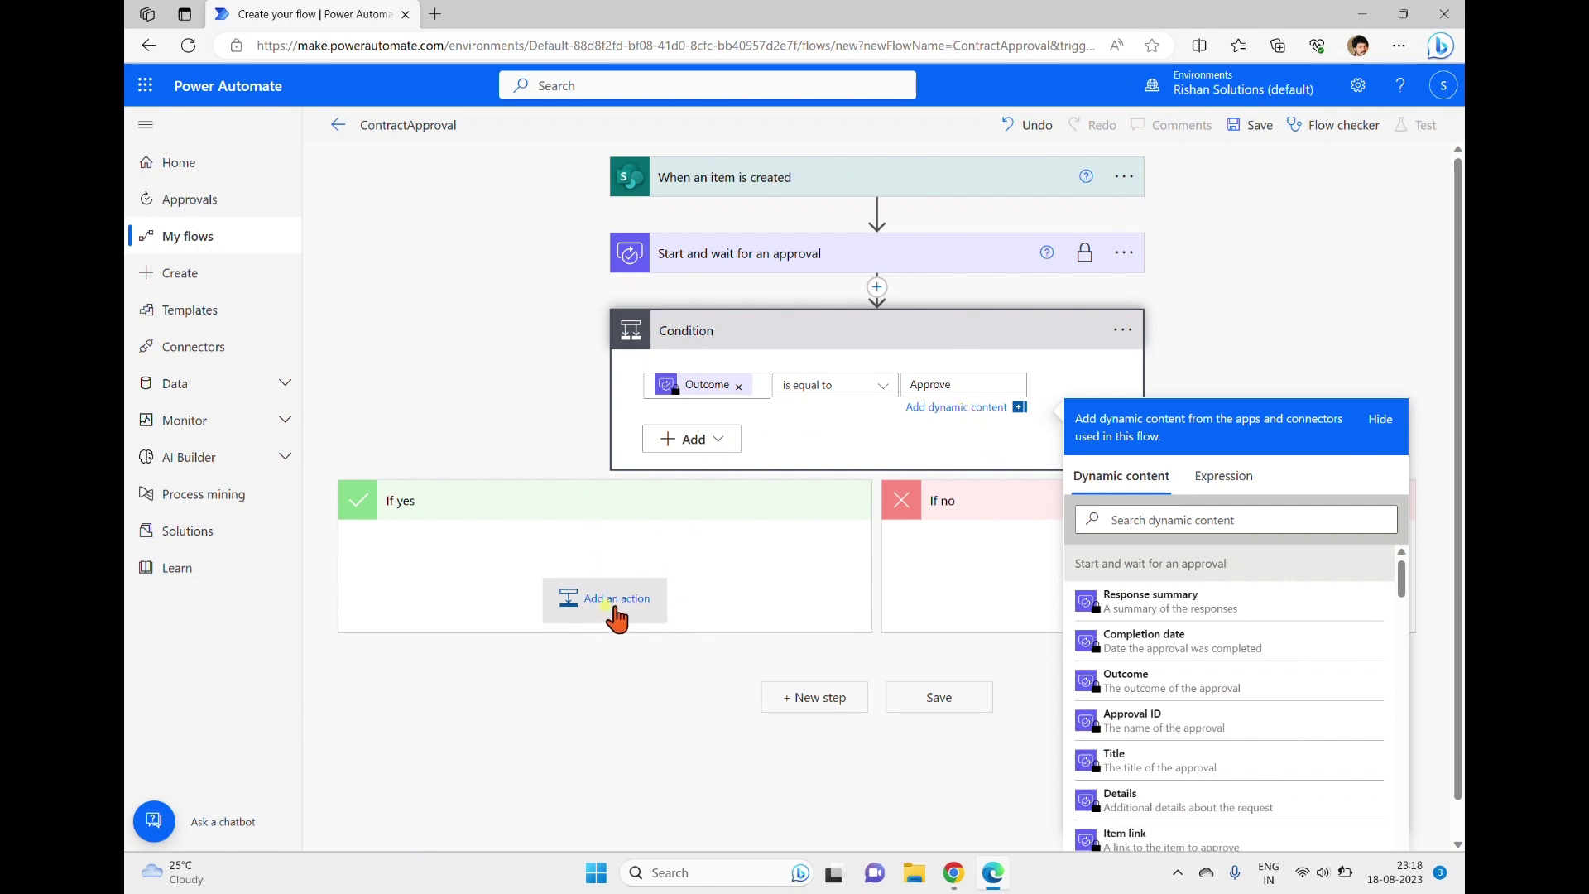
scroll(604, 443, down, 1)
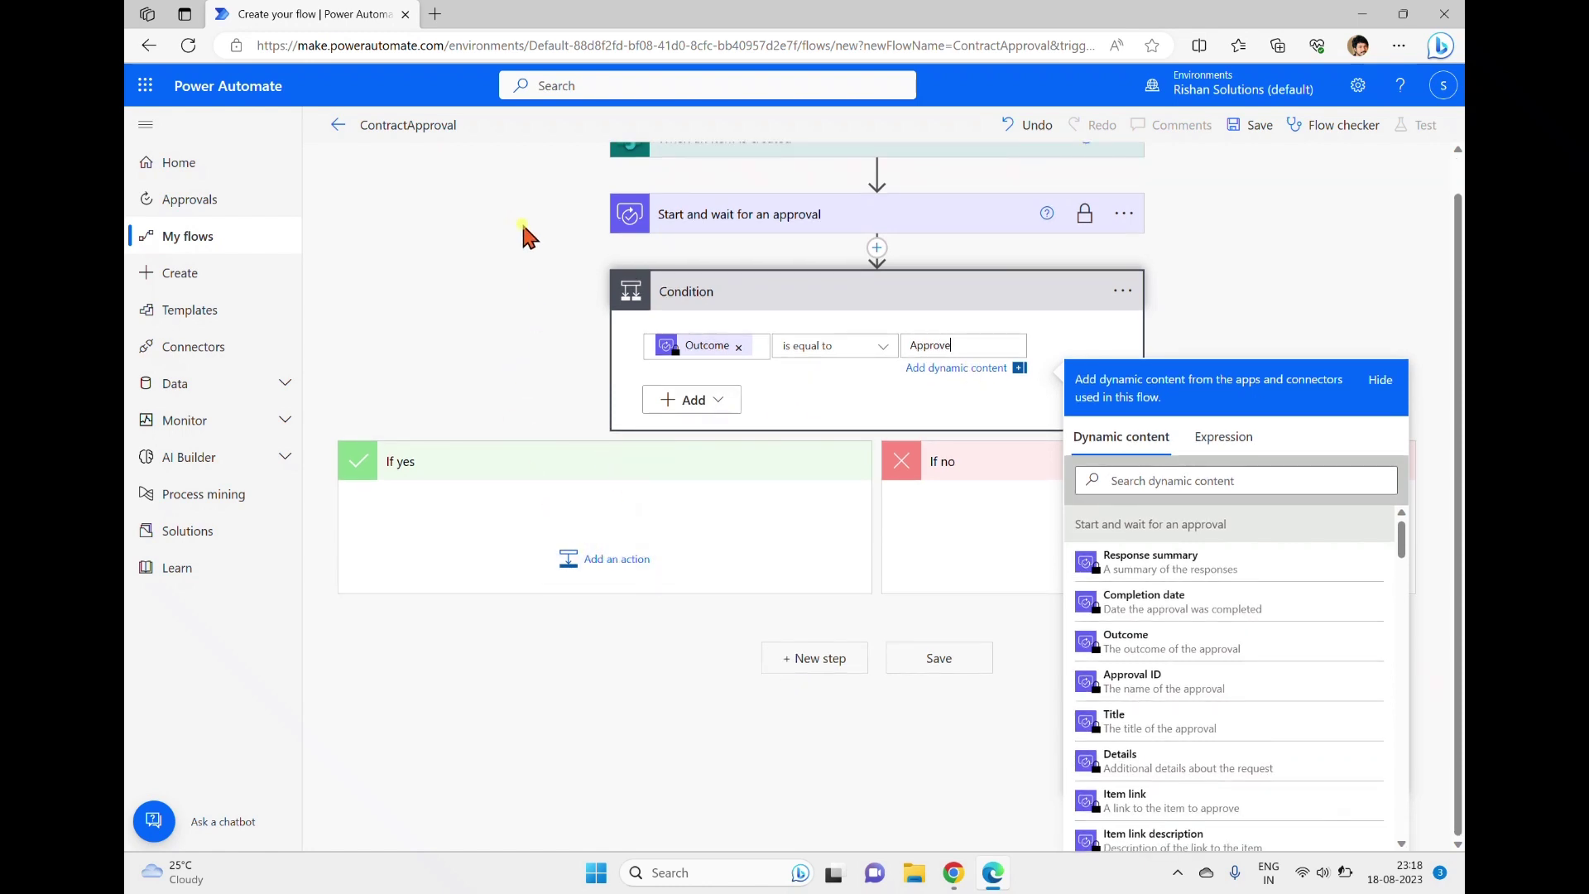
click(582, 425)
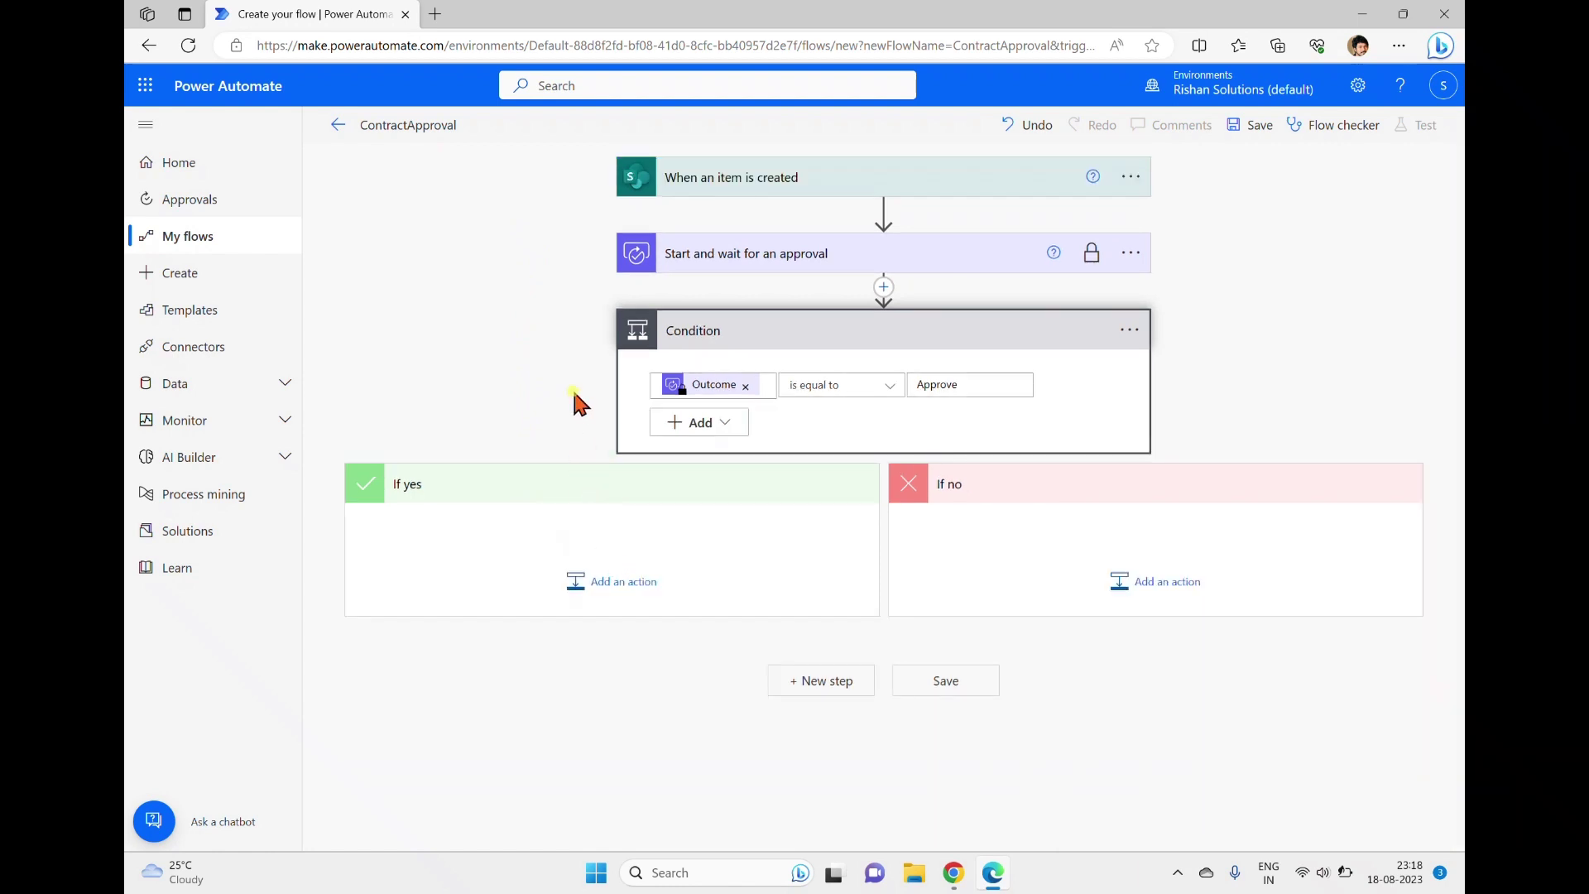
Add the SharePoint "Set content approval status" action to the If yes branch.
click(605, 583)
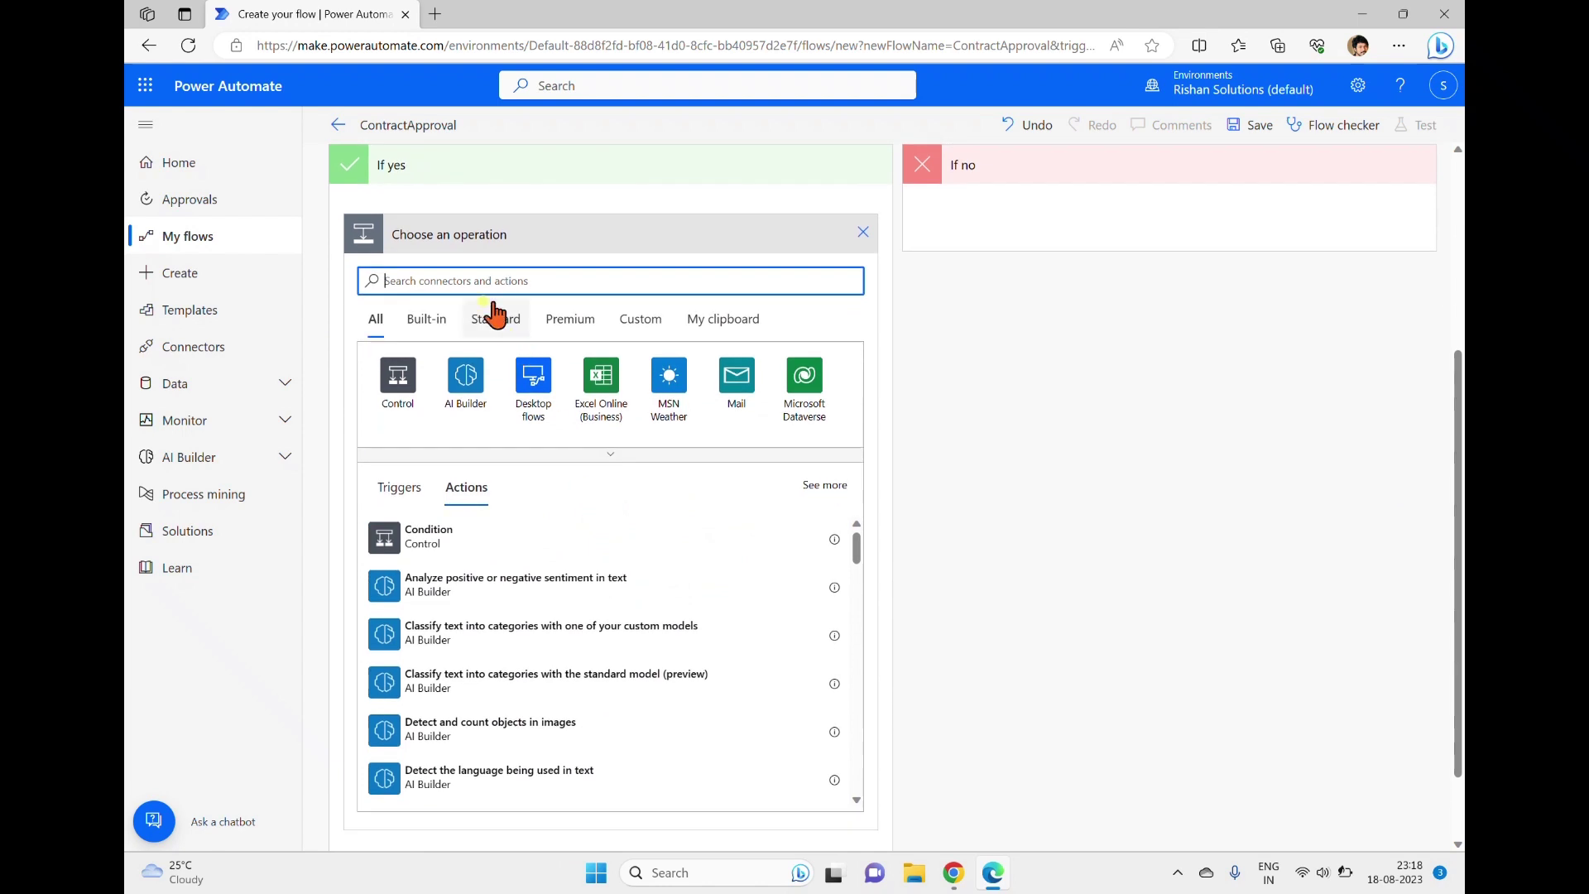
text(s)
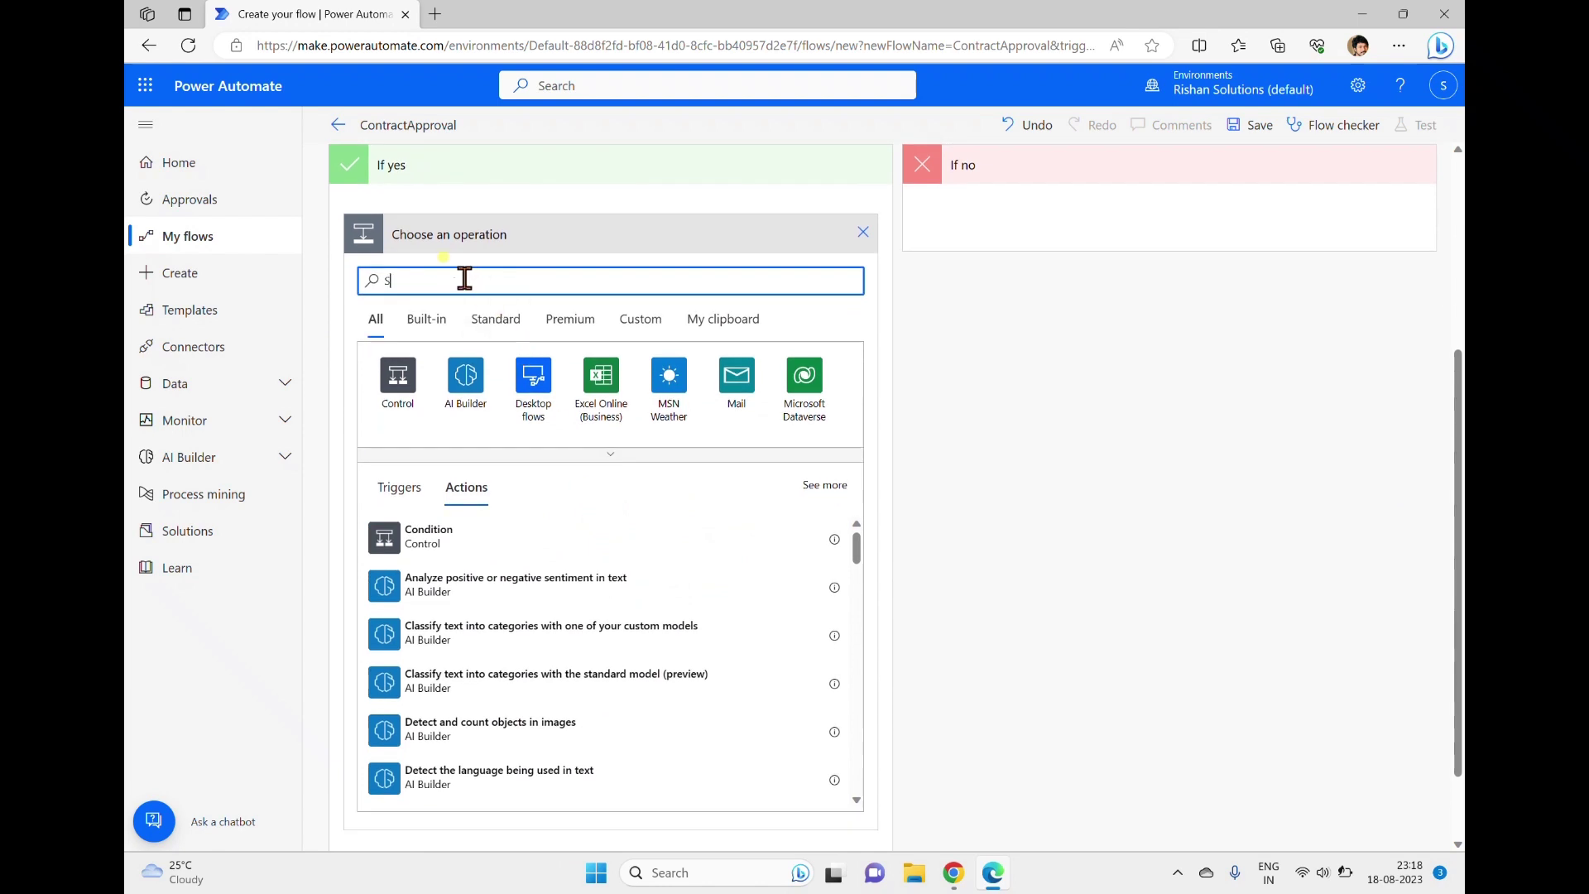
text(et content)
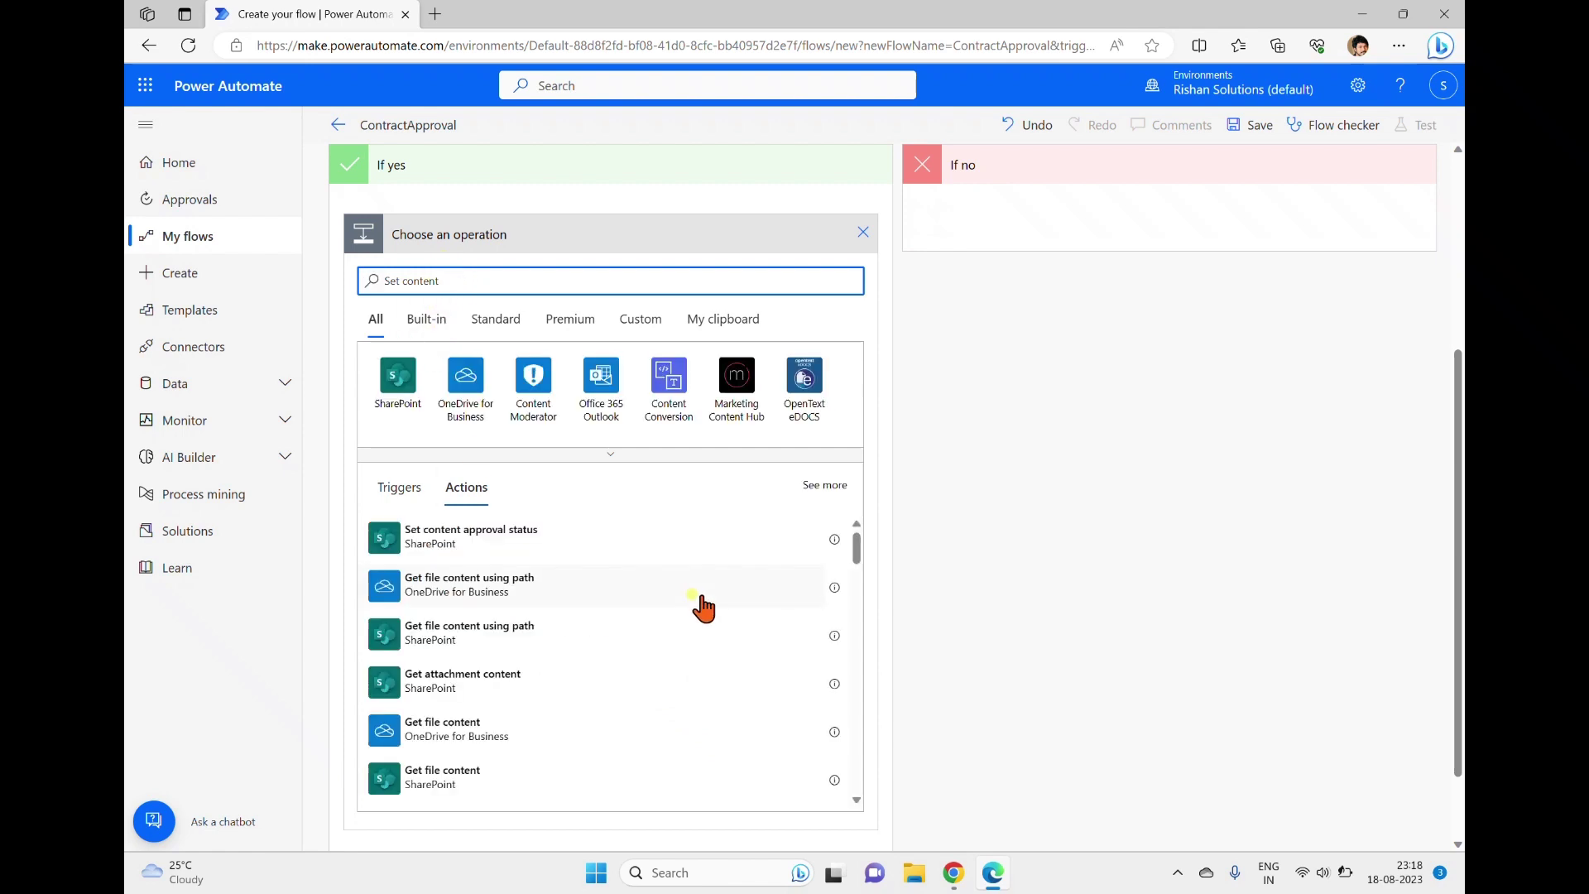
click(490, 538)
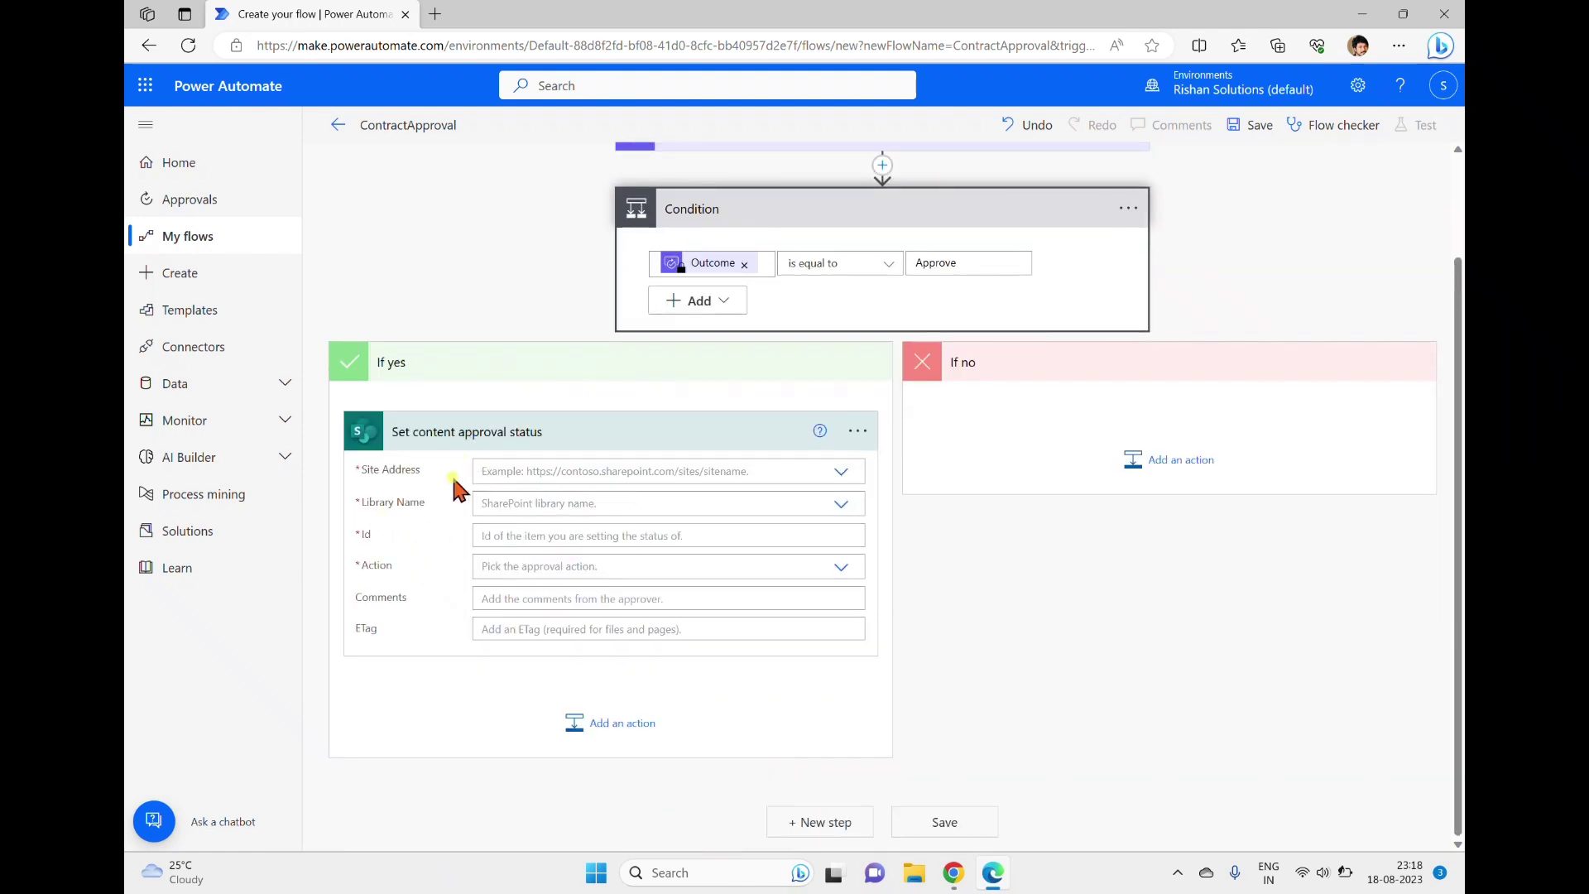
Point the content approval status action to the Rishan Solutions site and the ContractManagement library.
click(832, 477)
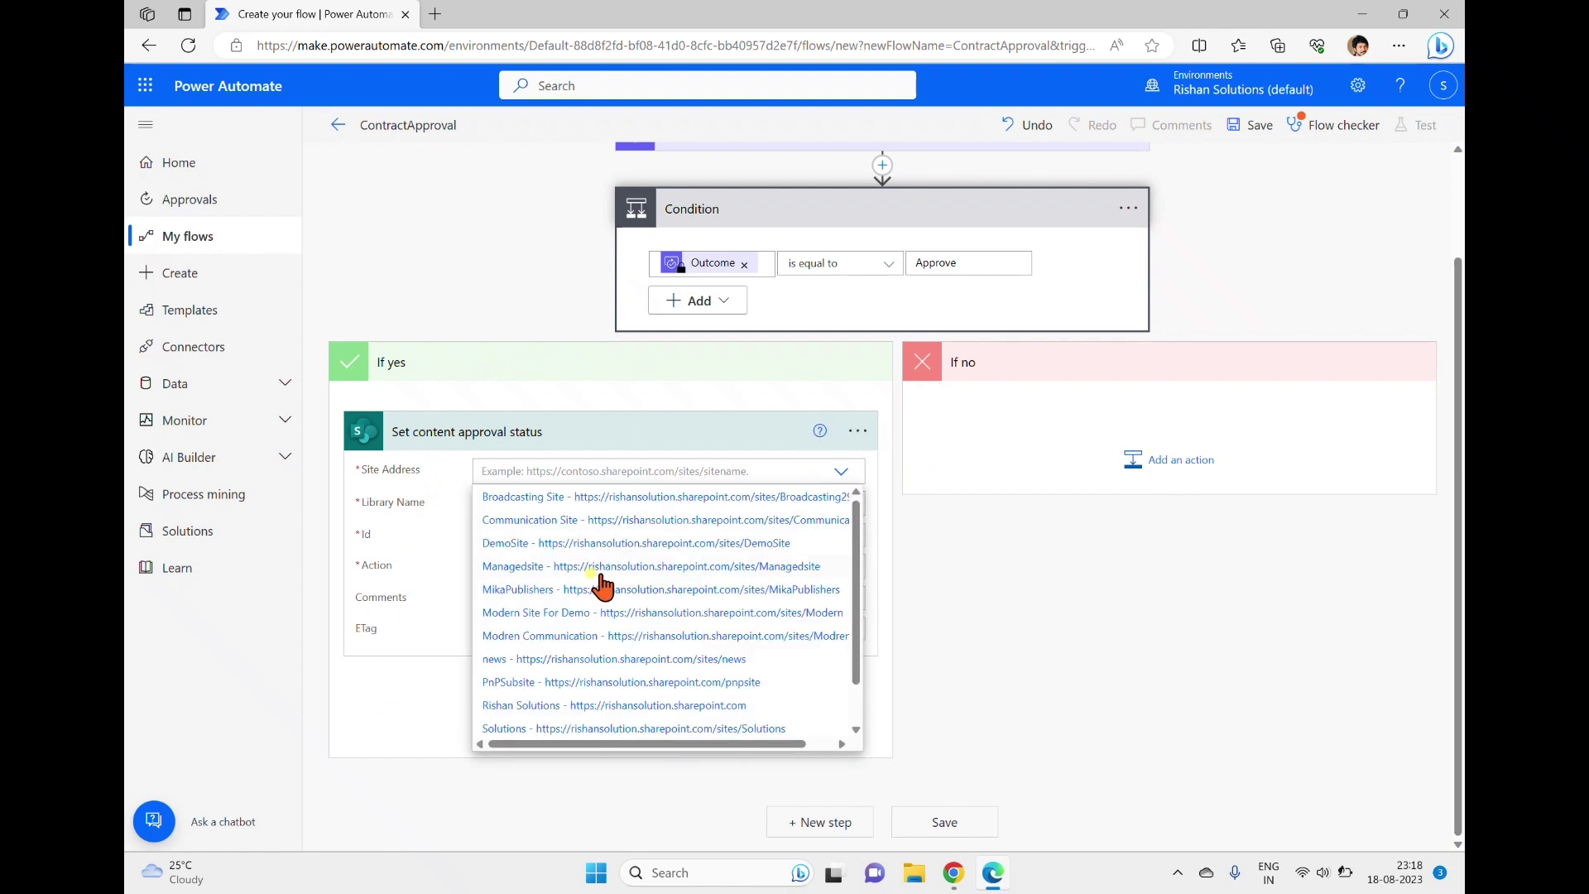
click(621, 706)
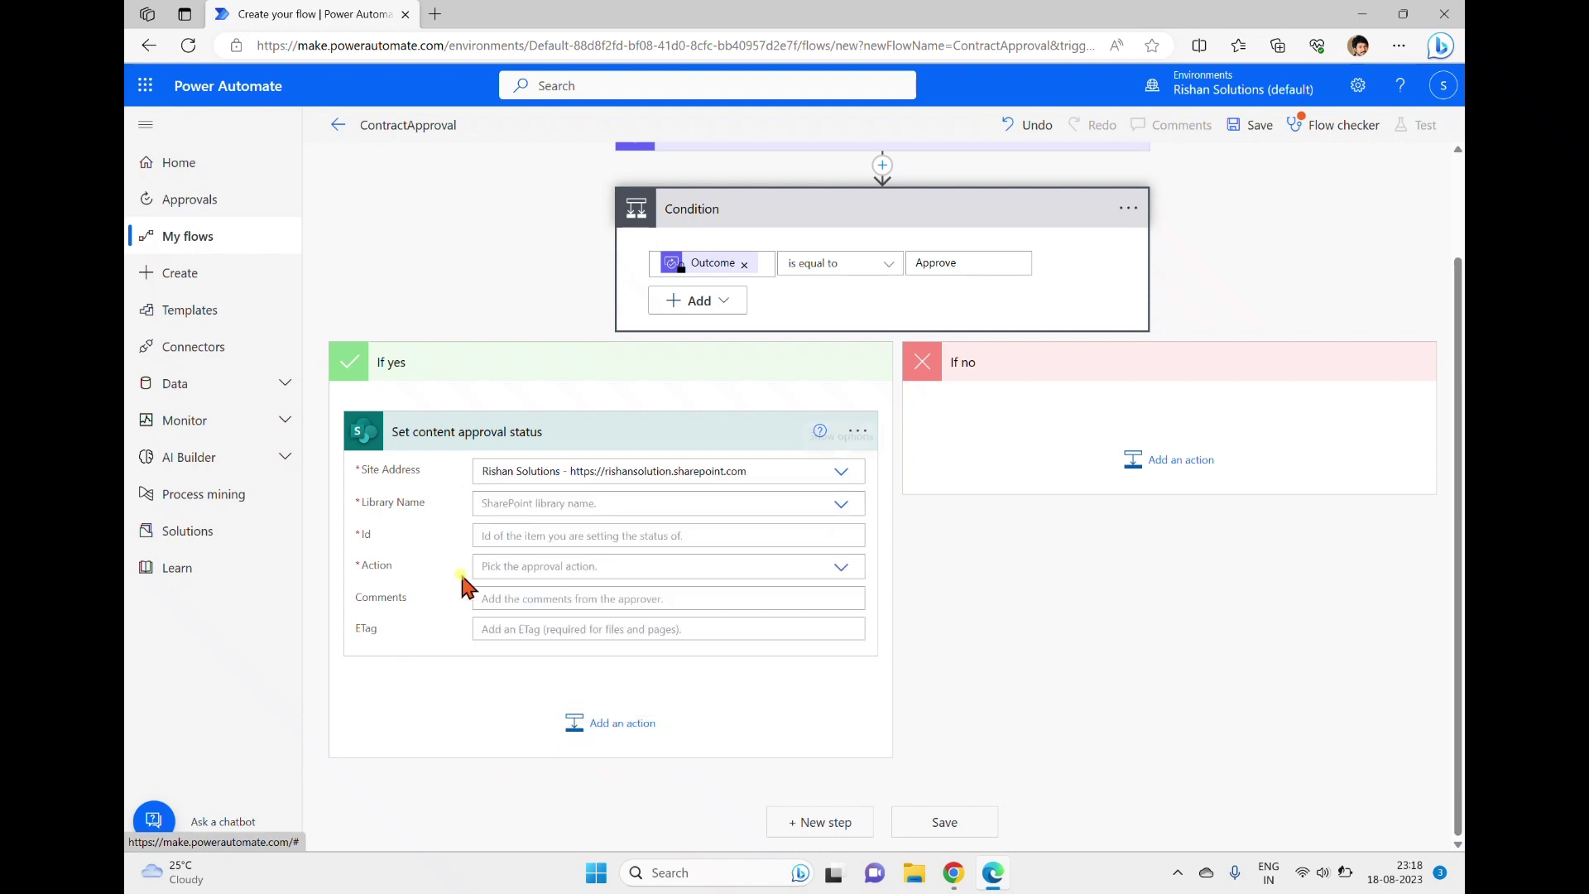
click(841, 505)
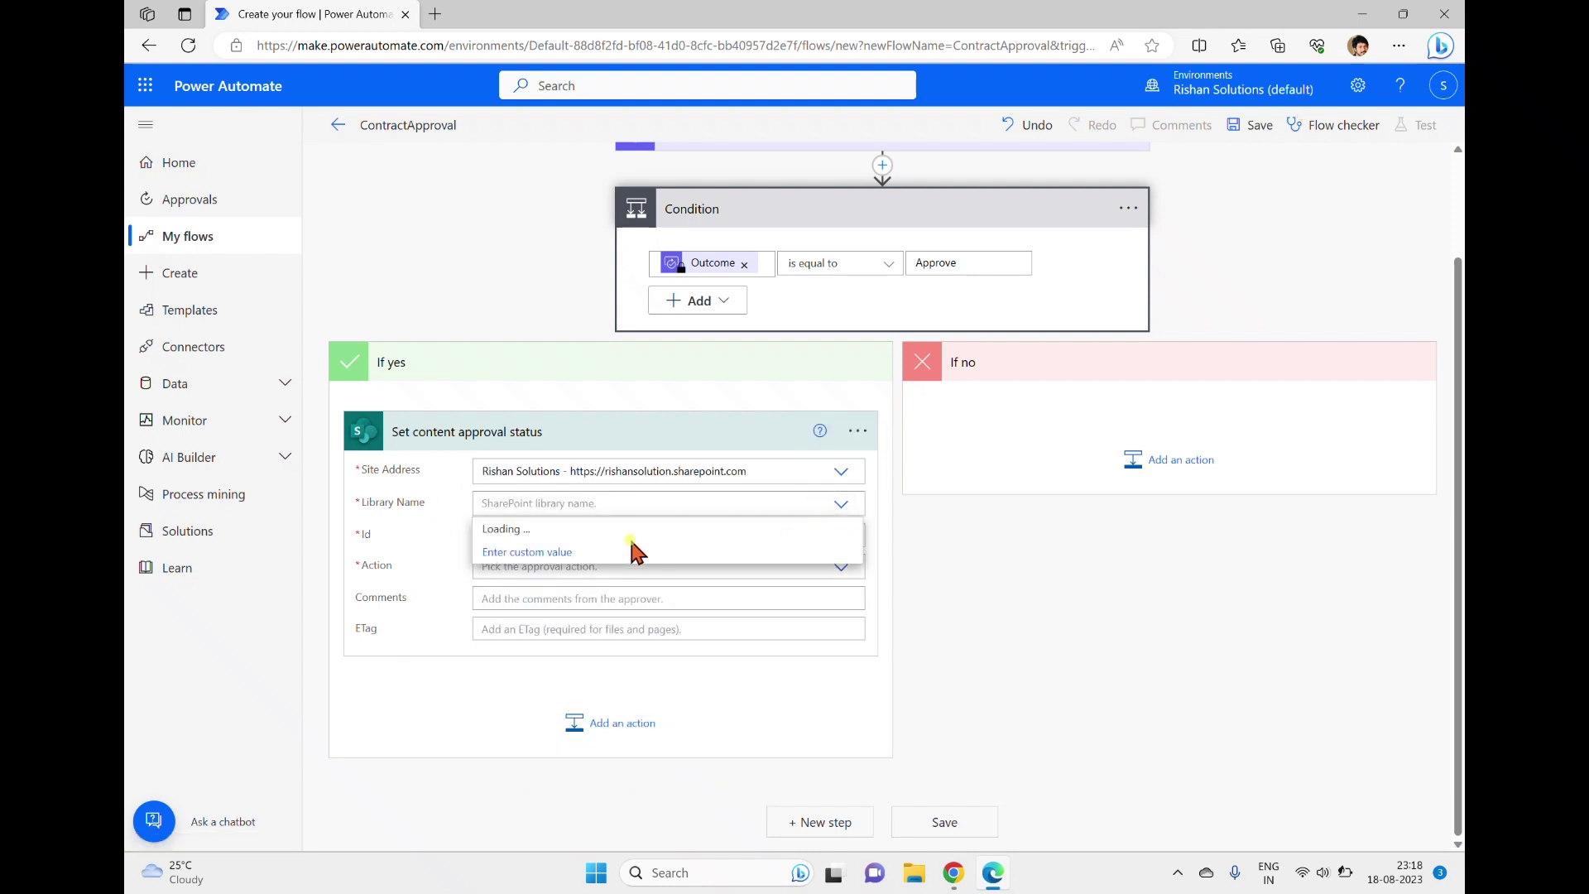
click(538, 553)
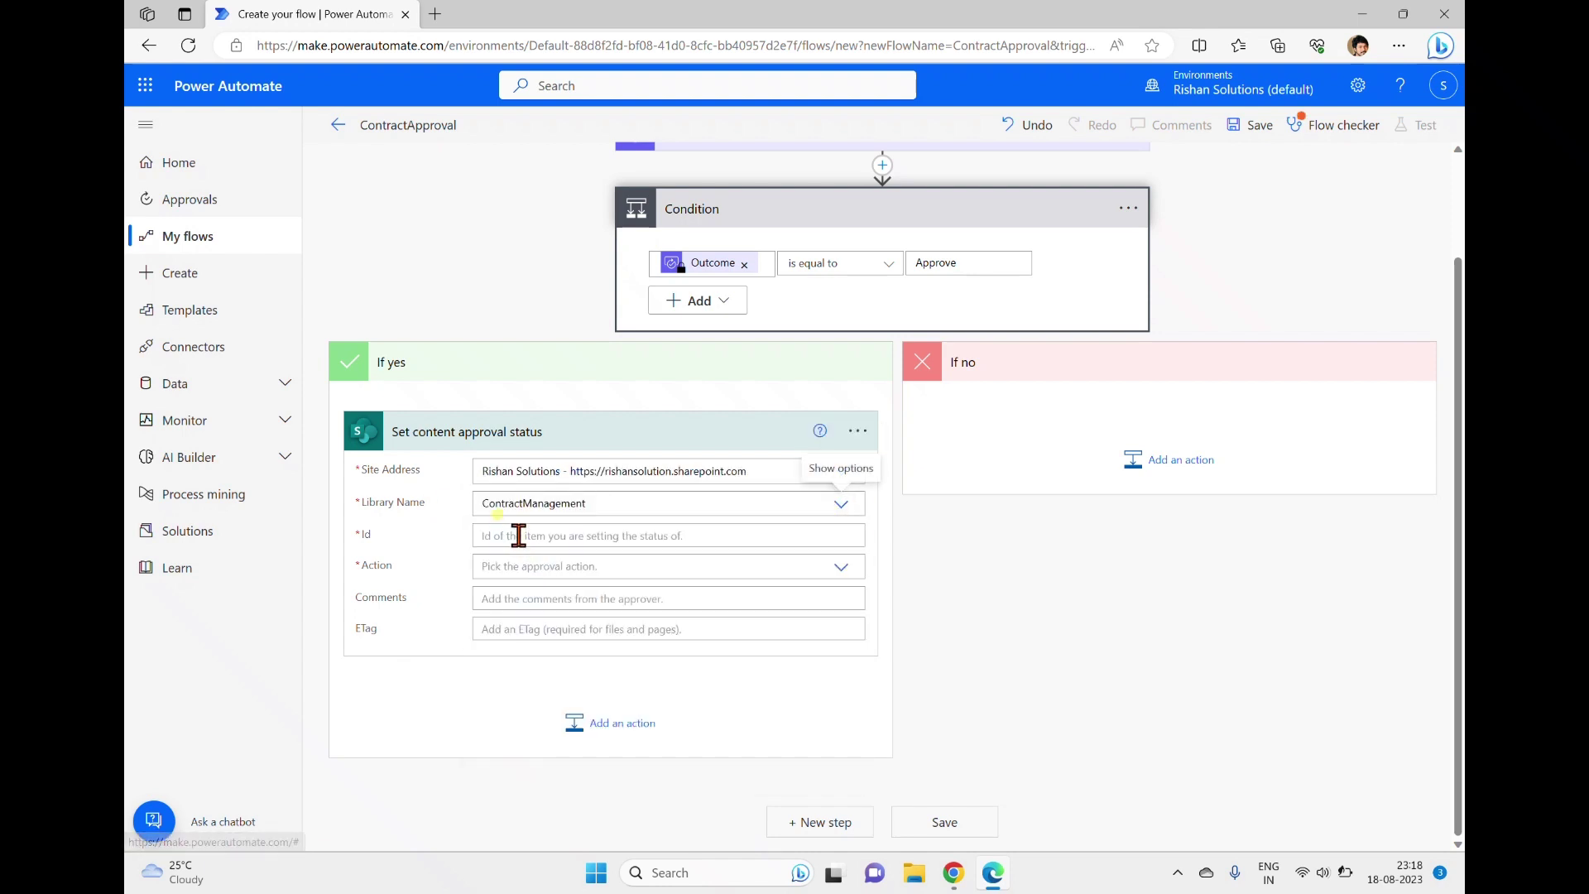
Set the action's Id to the created item's ID dynamic value and its approval action to Approve.
click(505, 535)
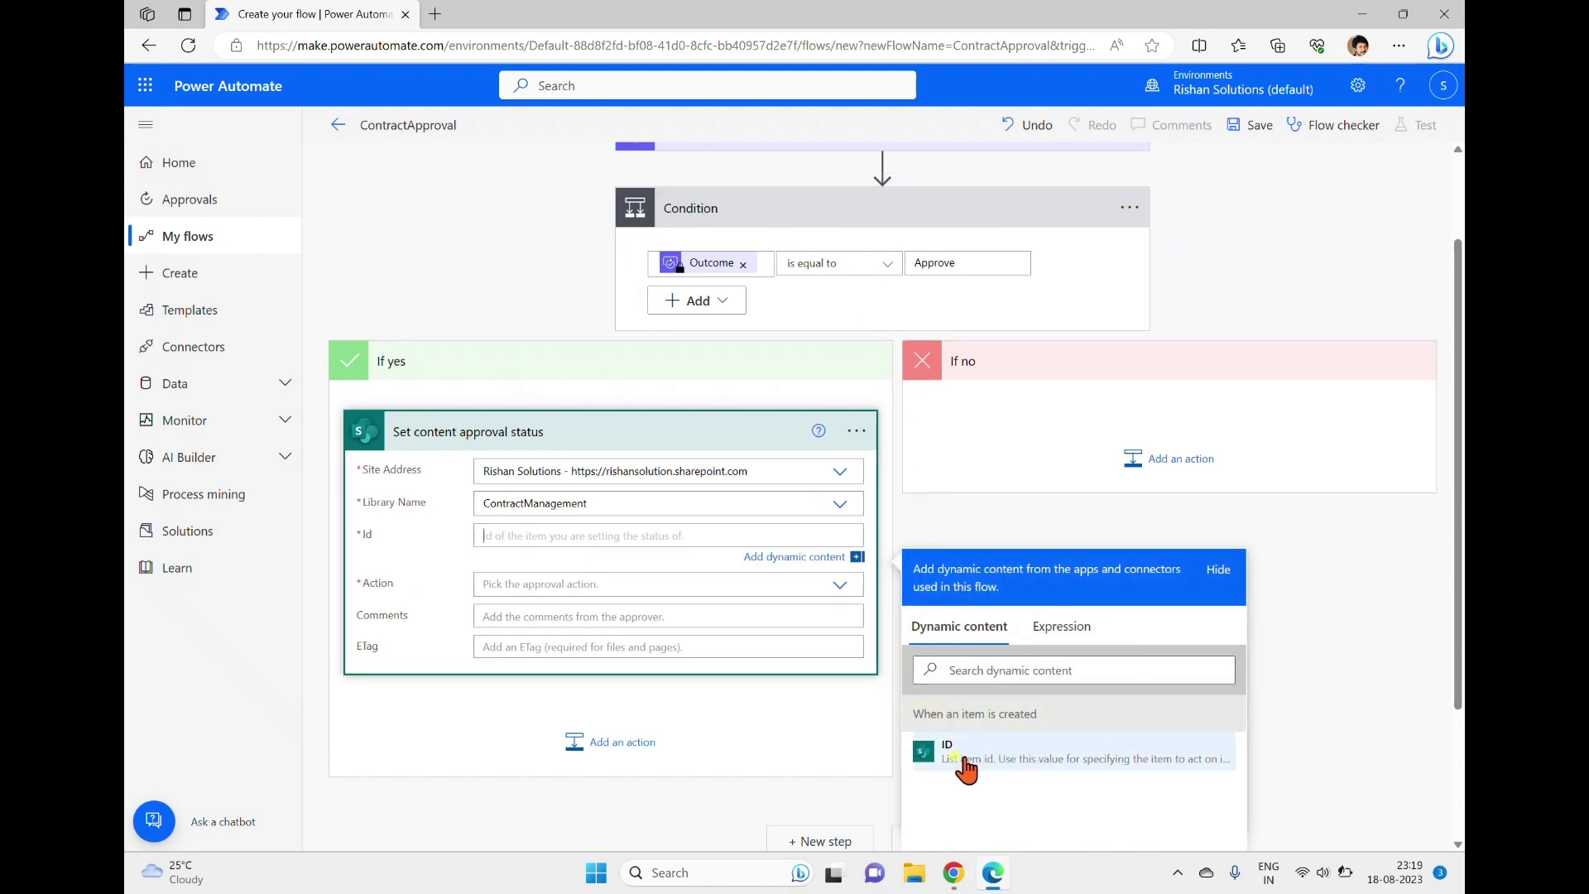
click(961, 757)
click(596, 590)
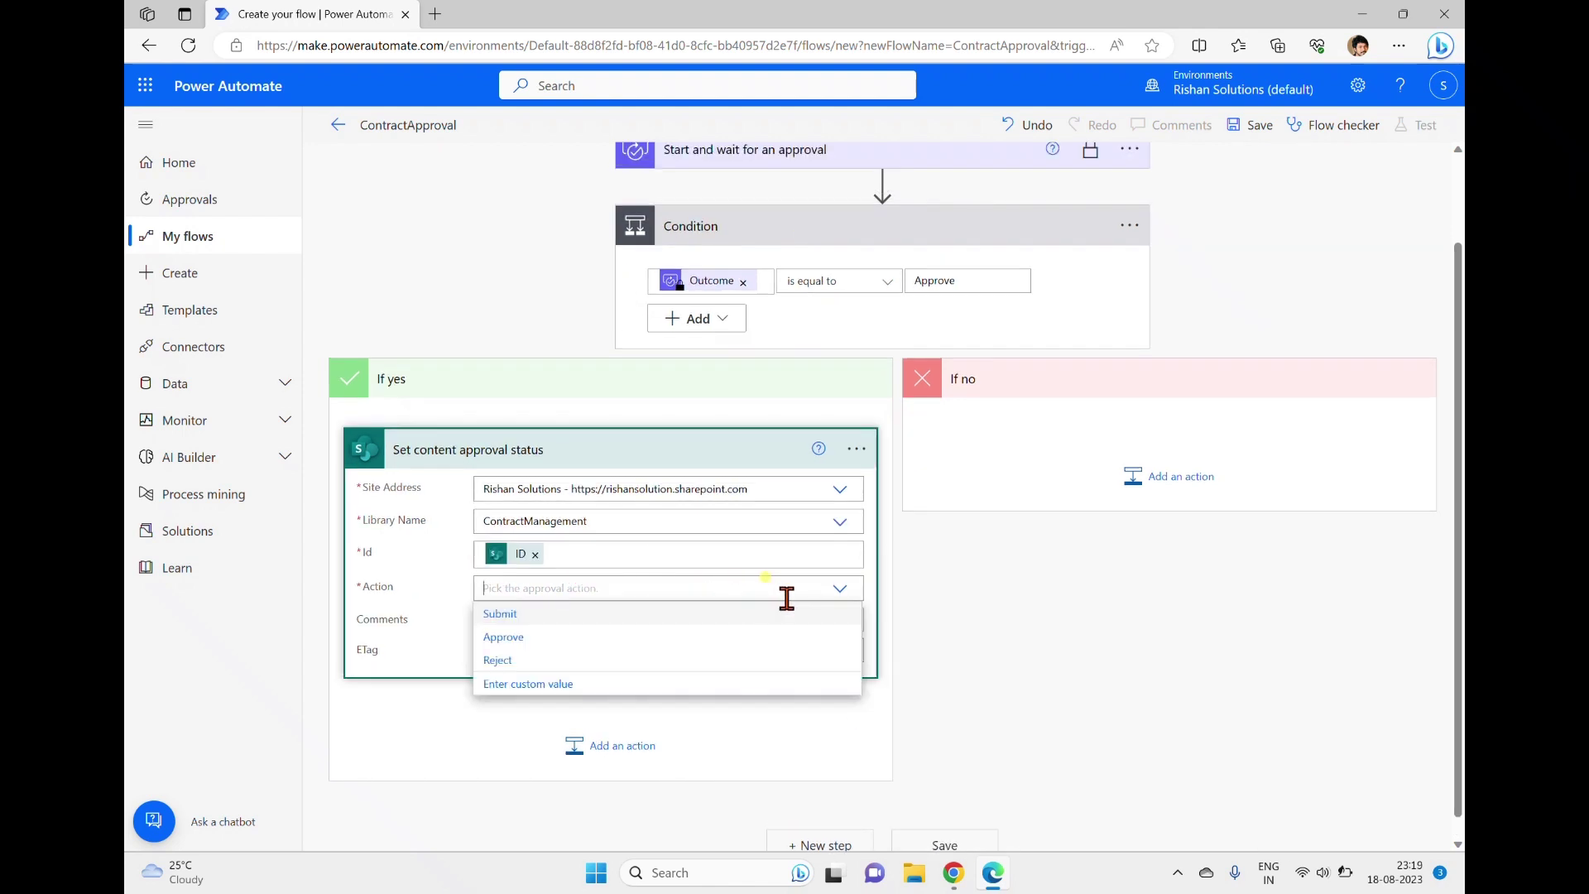
click(507, 637)
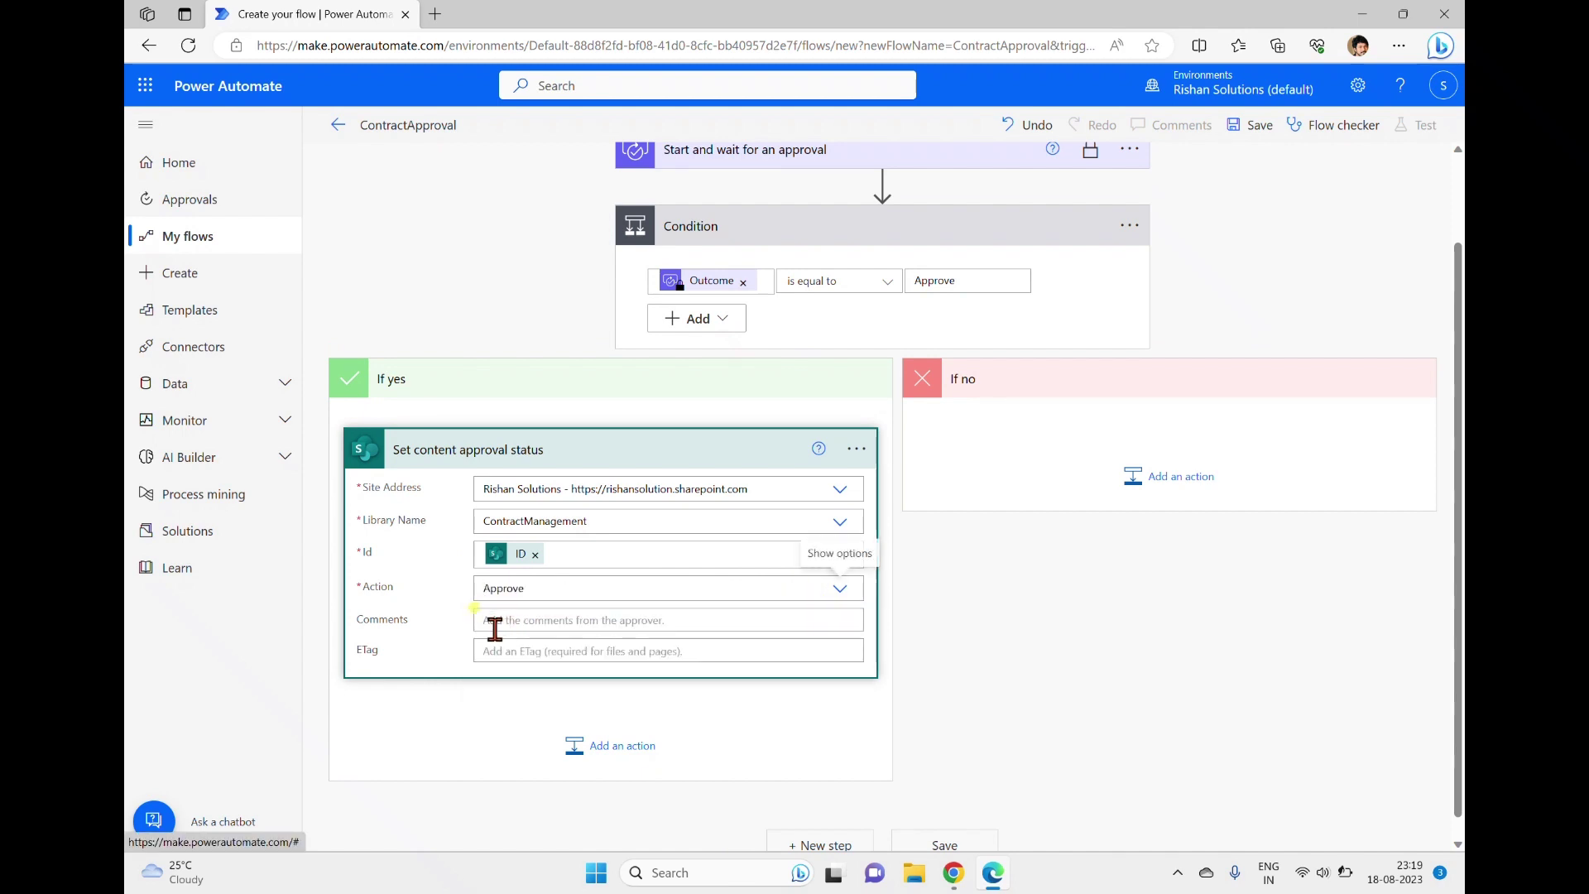
Fill the Comments of the Set content approval status action with the approval's Responses Comments dynamic value.
click(572, 621)
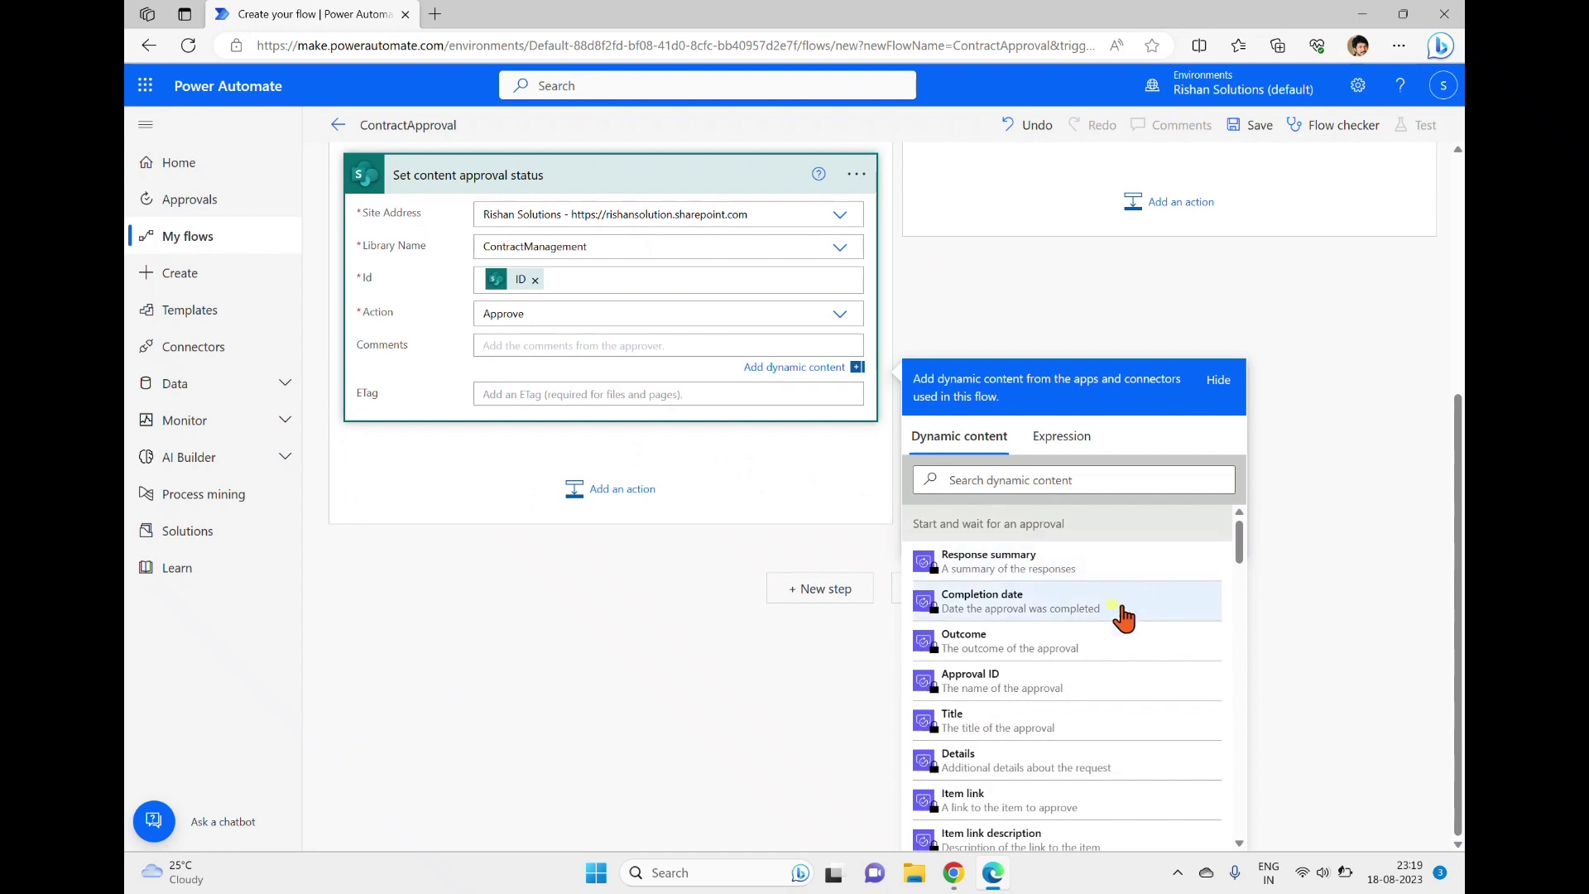
click(1048, 482)
text(c)
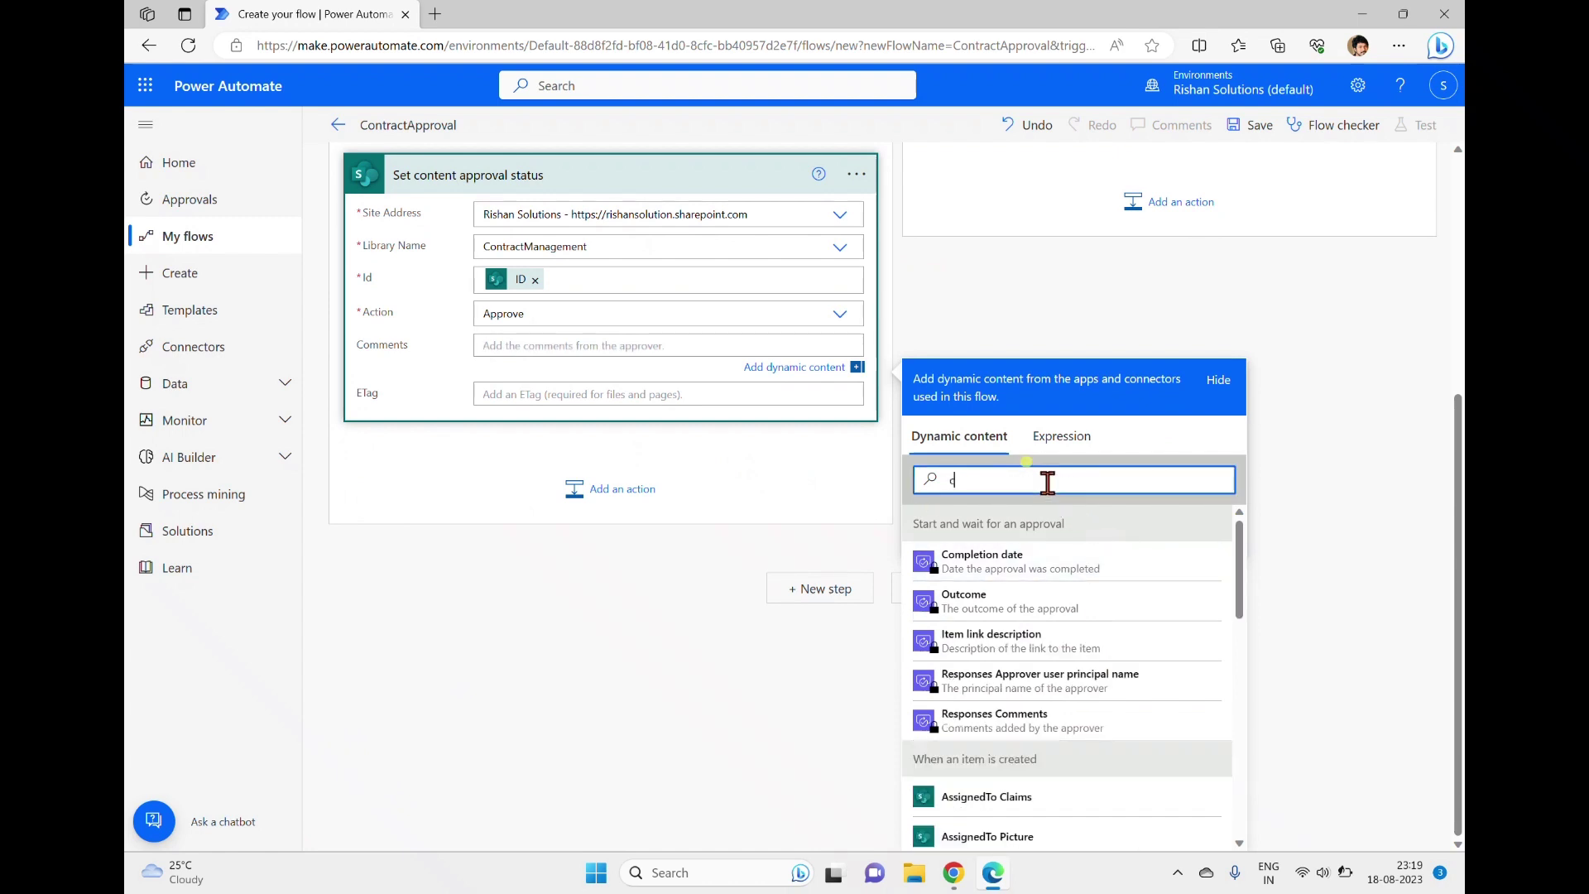
text(omment)
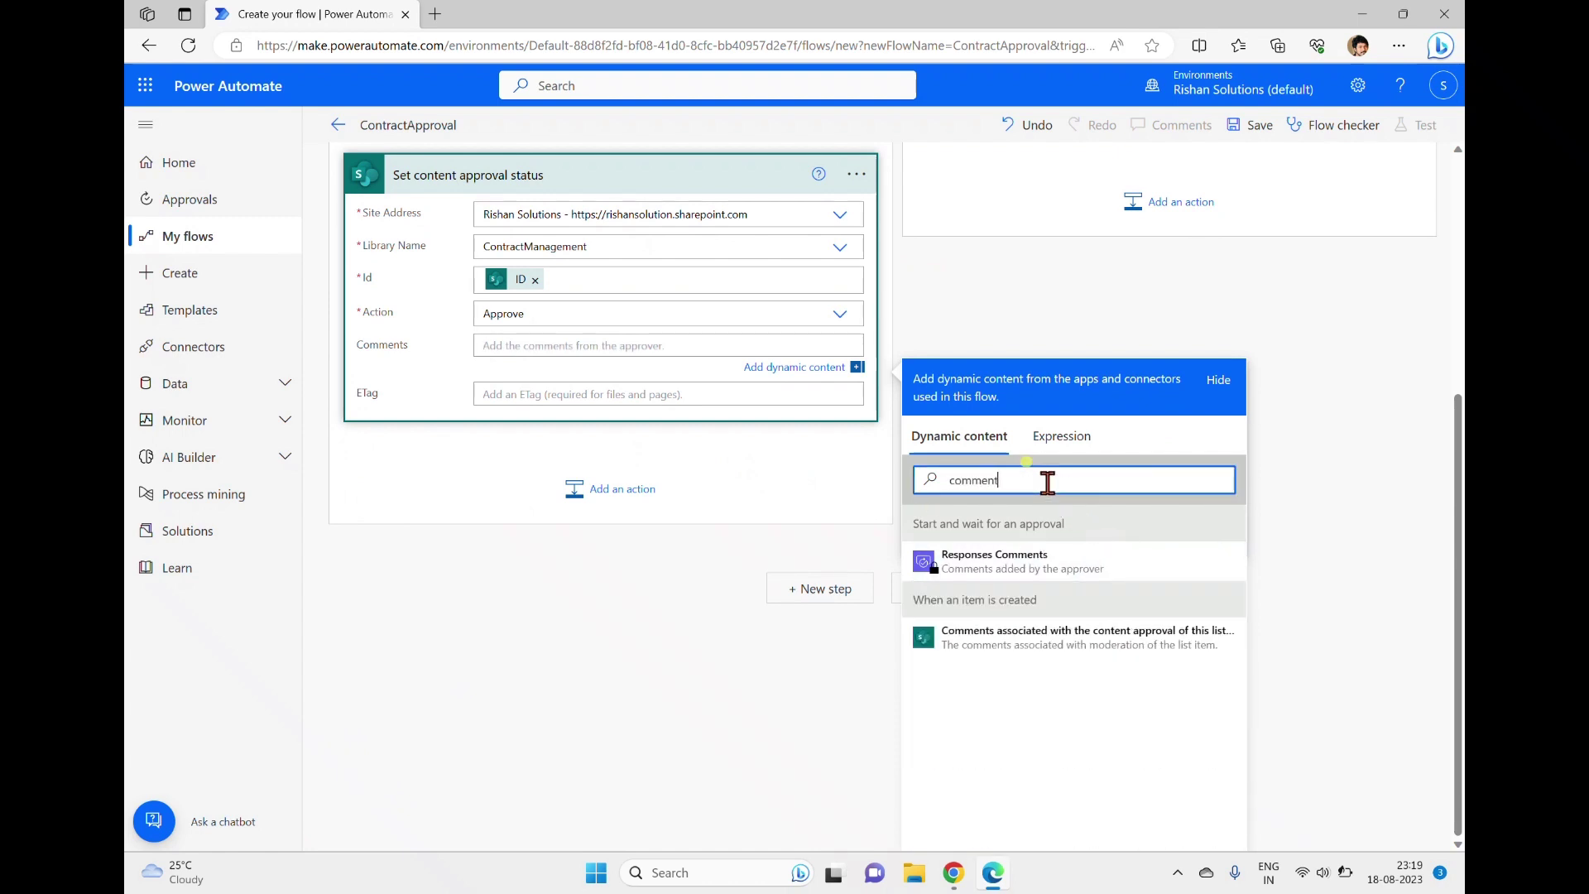
click(1006, 559)
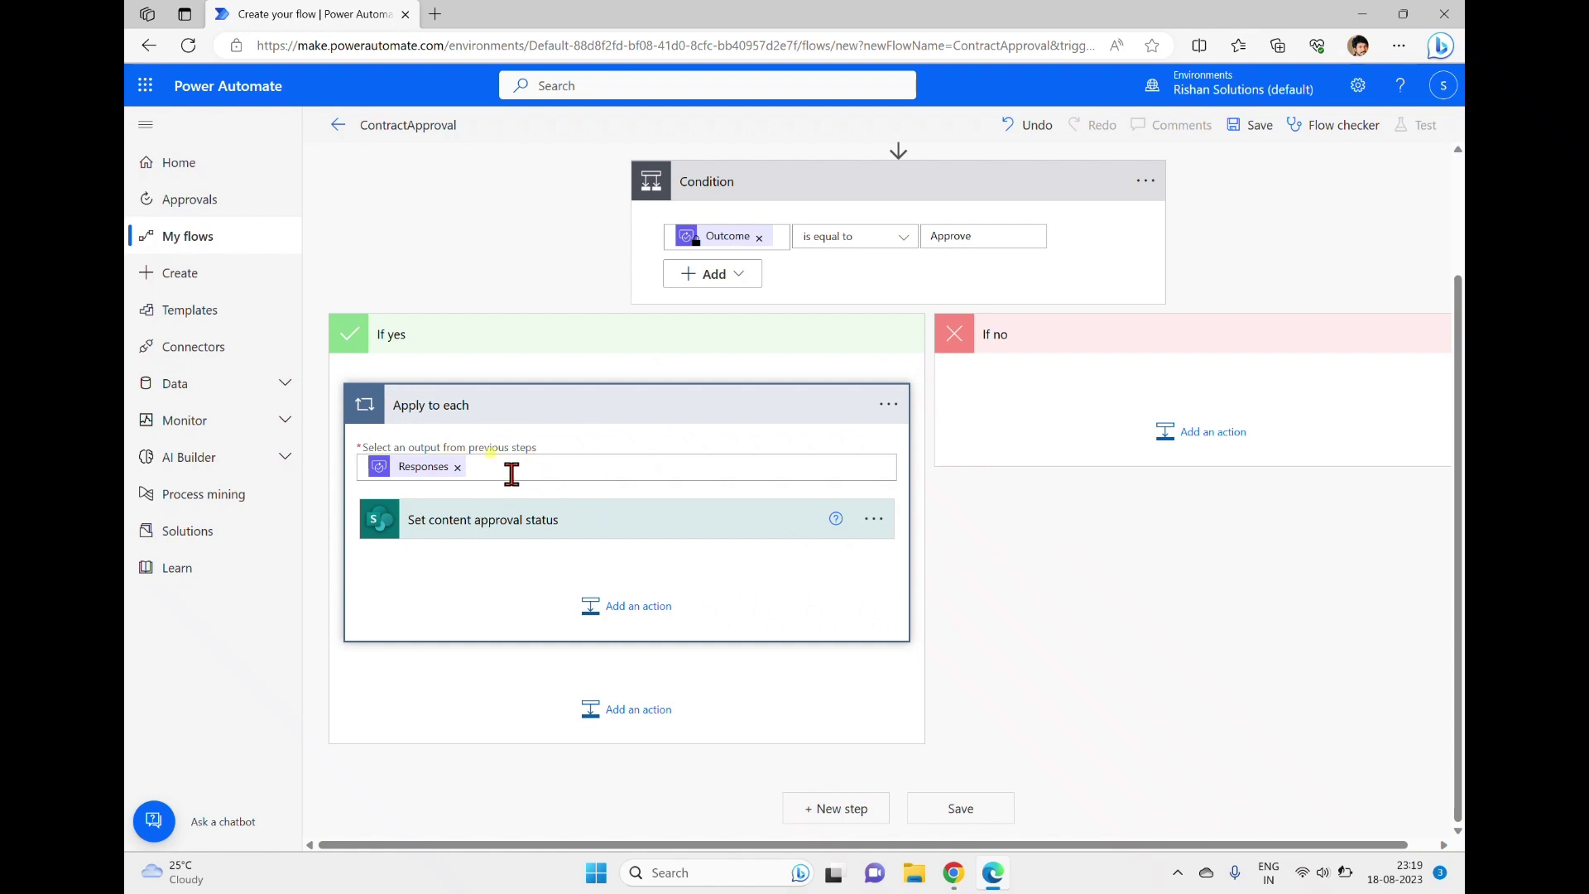
Clear the Apply to each loop's input and try to move the Set content approval status action out of the loop.
click(456, 467)
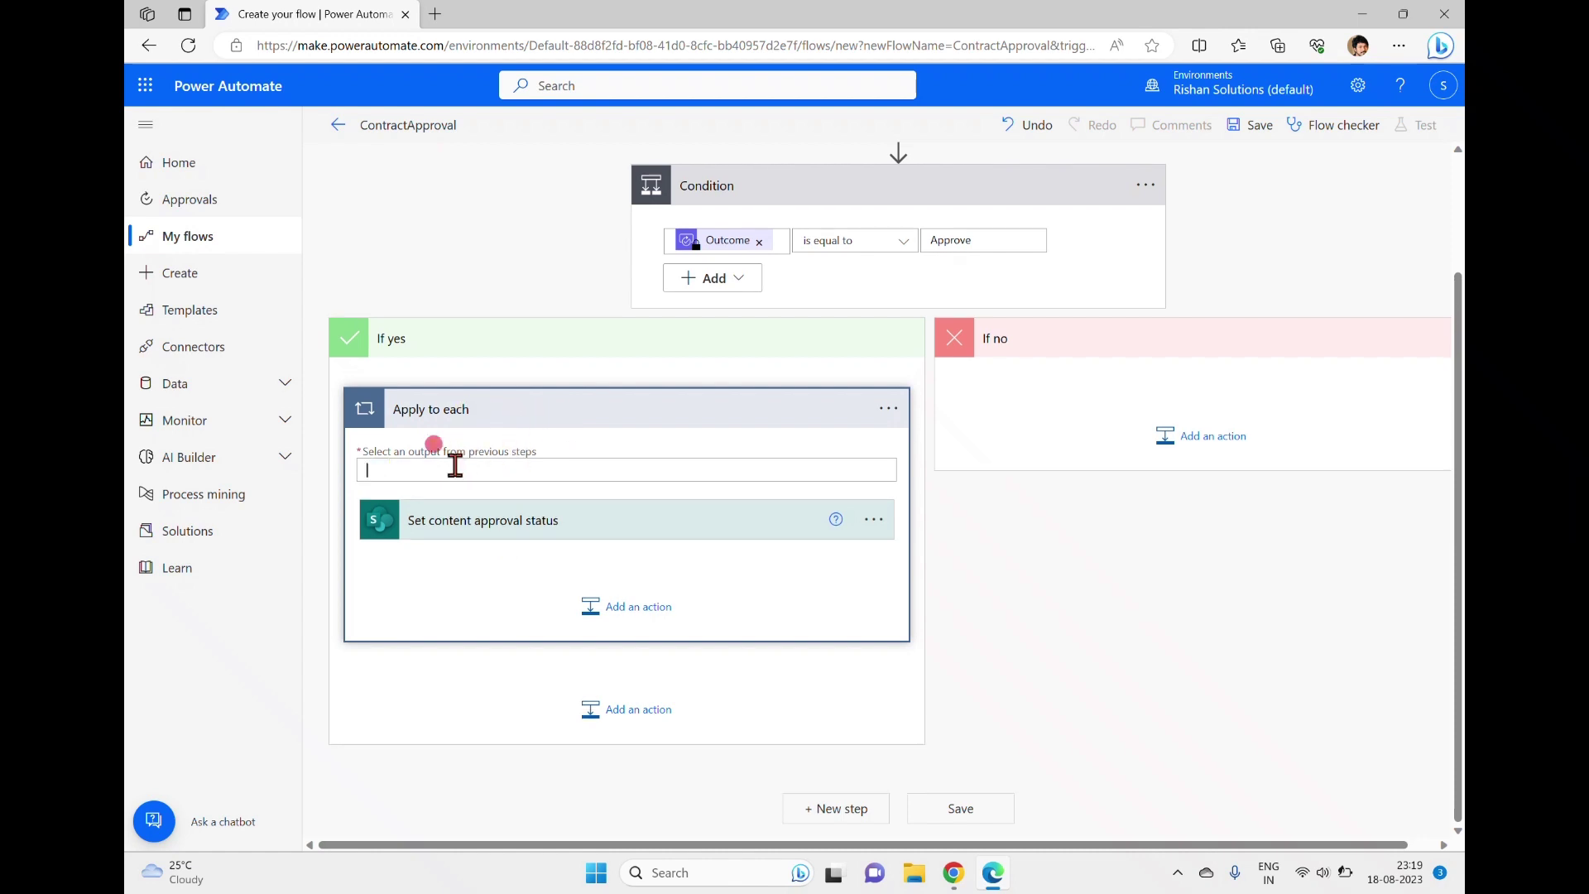
drag(579, 550, 602, 704)
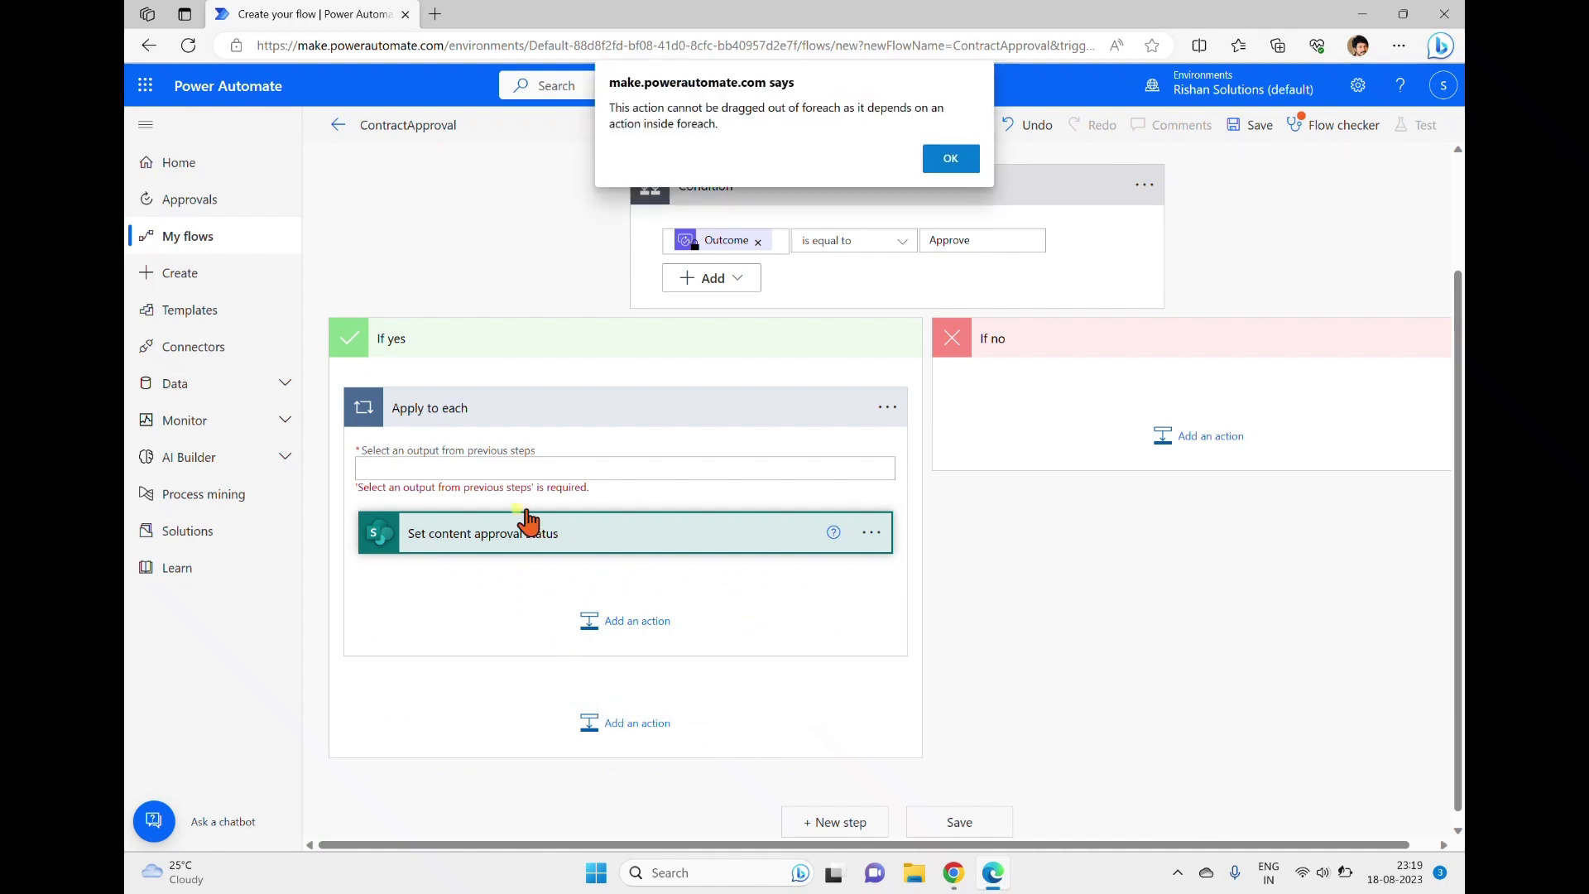
click(952, 164)
Remove the dynamic value from the action's Comments and move the action below the Apply to each loop in the If yes branch.
click(625, 552)
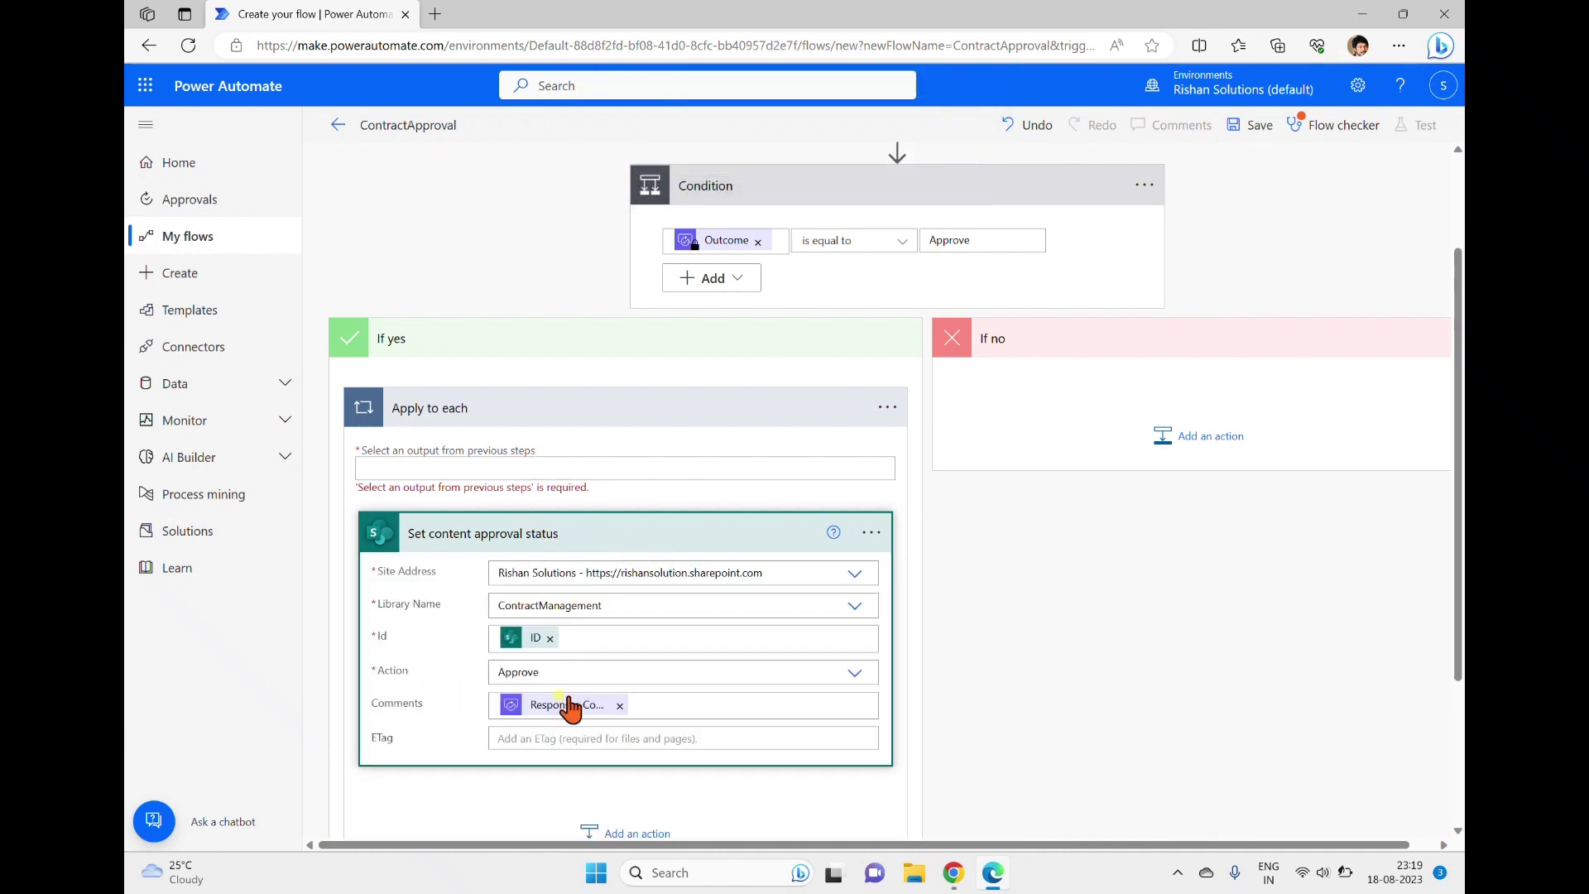
click(621, 709)
scroll(644, 563, down, 3)
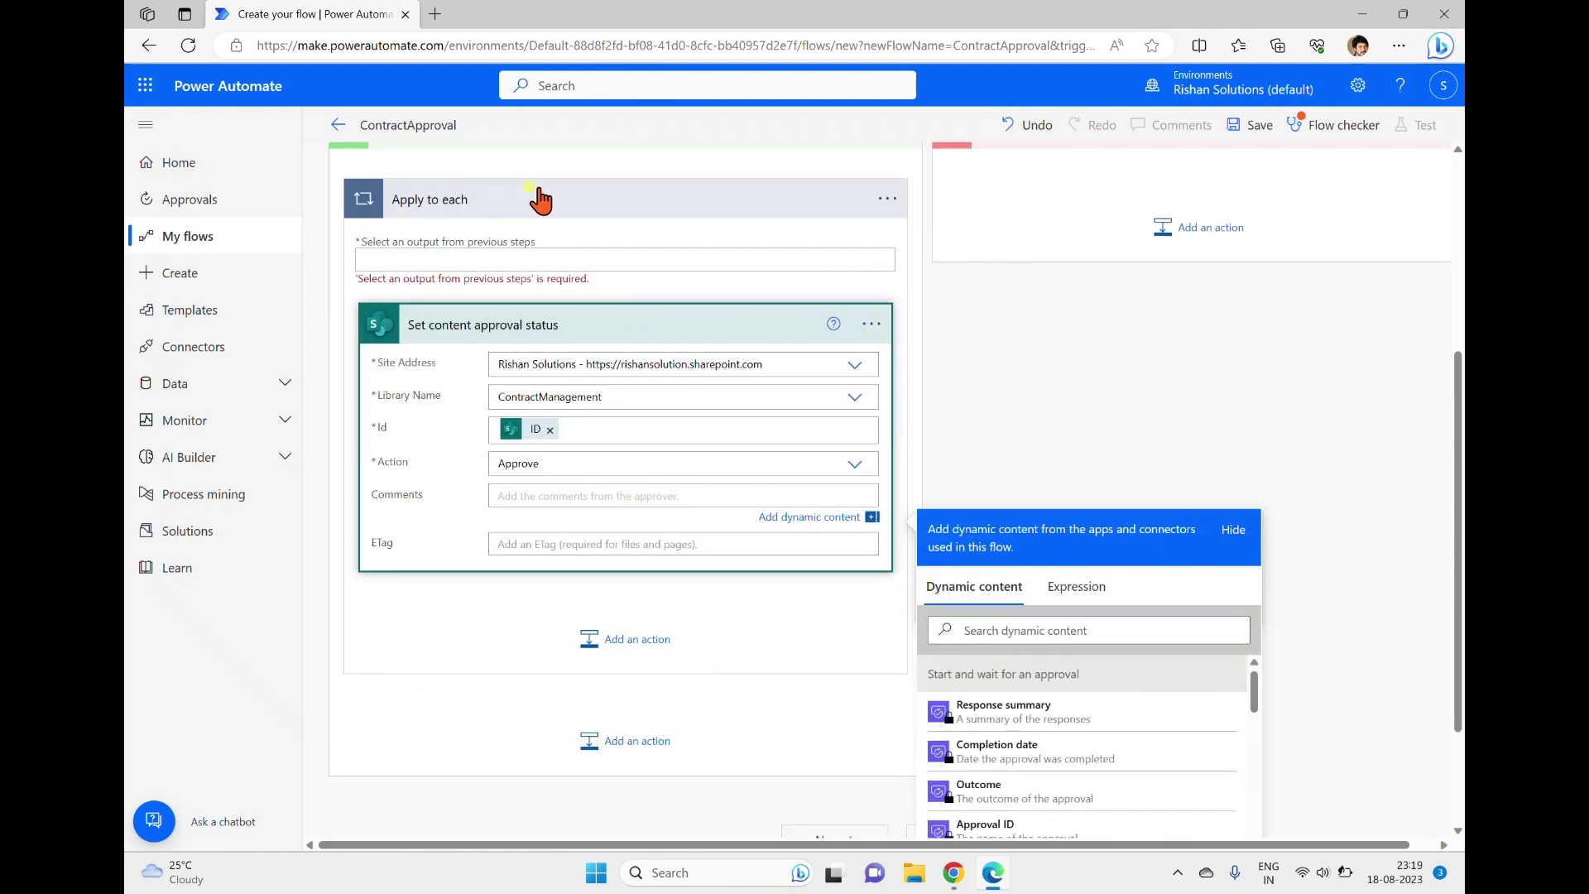
drag(651, 323, 601, 687)
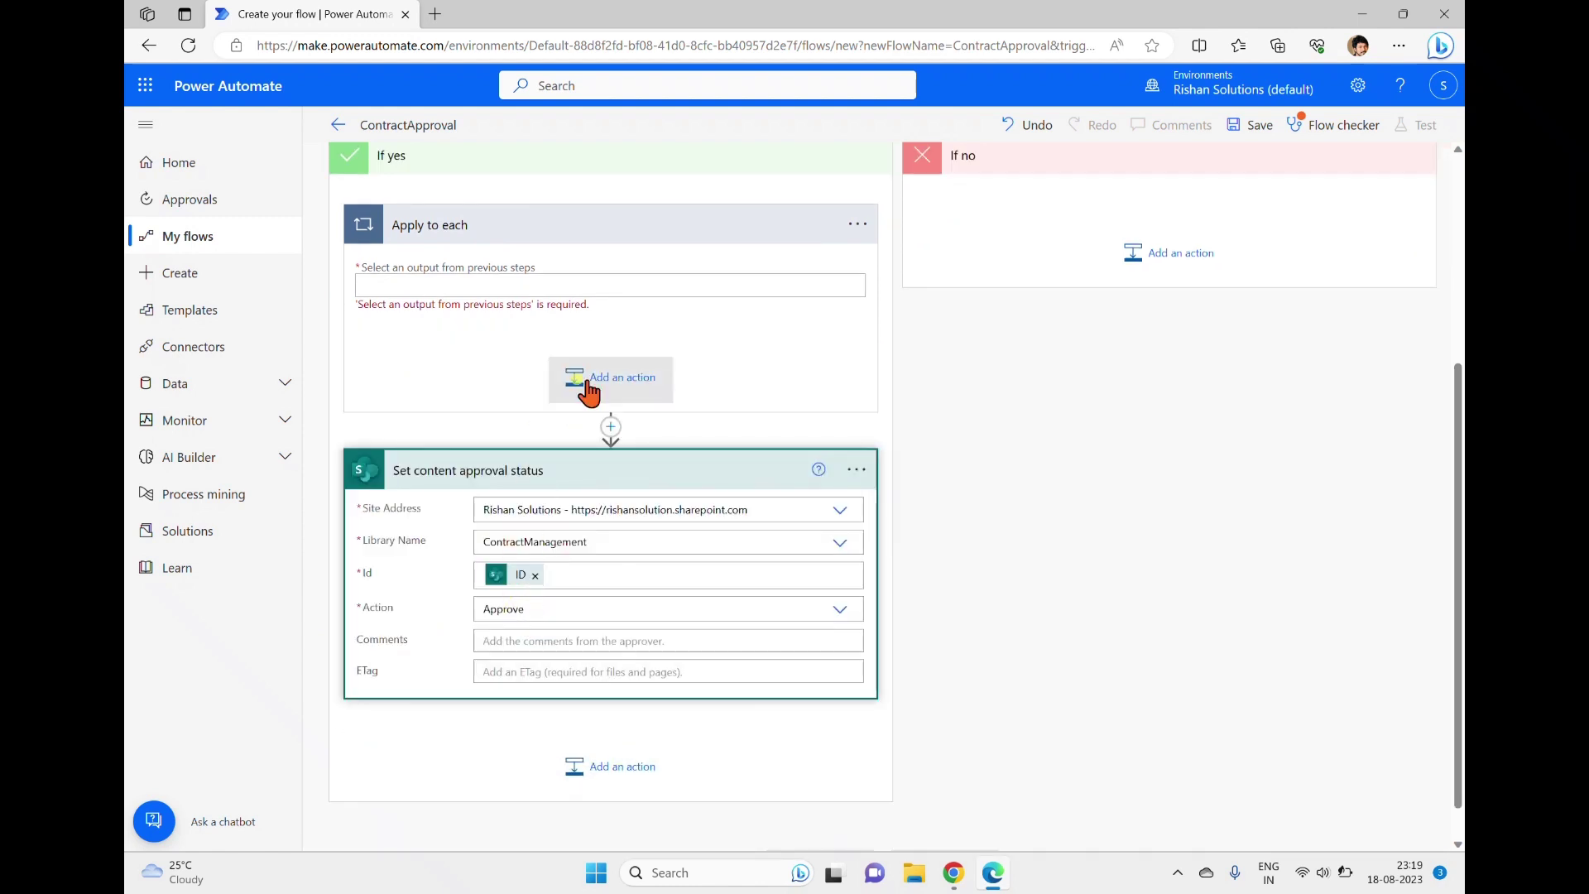
Delete the empty Apply to each loop from the If yes branch.
click(839, 228)
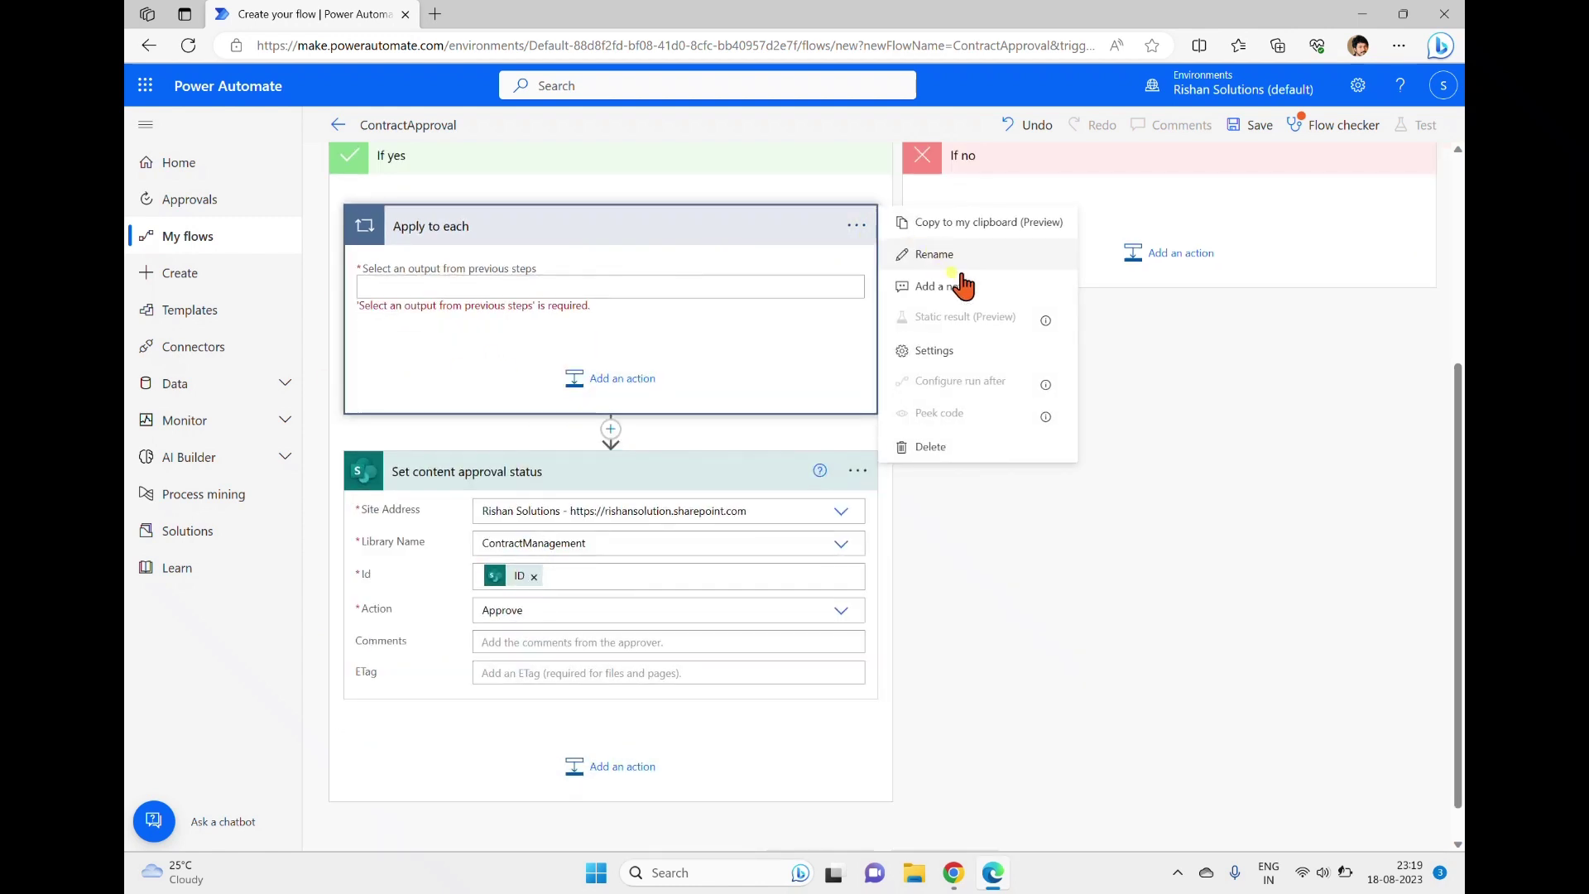
click(947, 445)
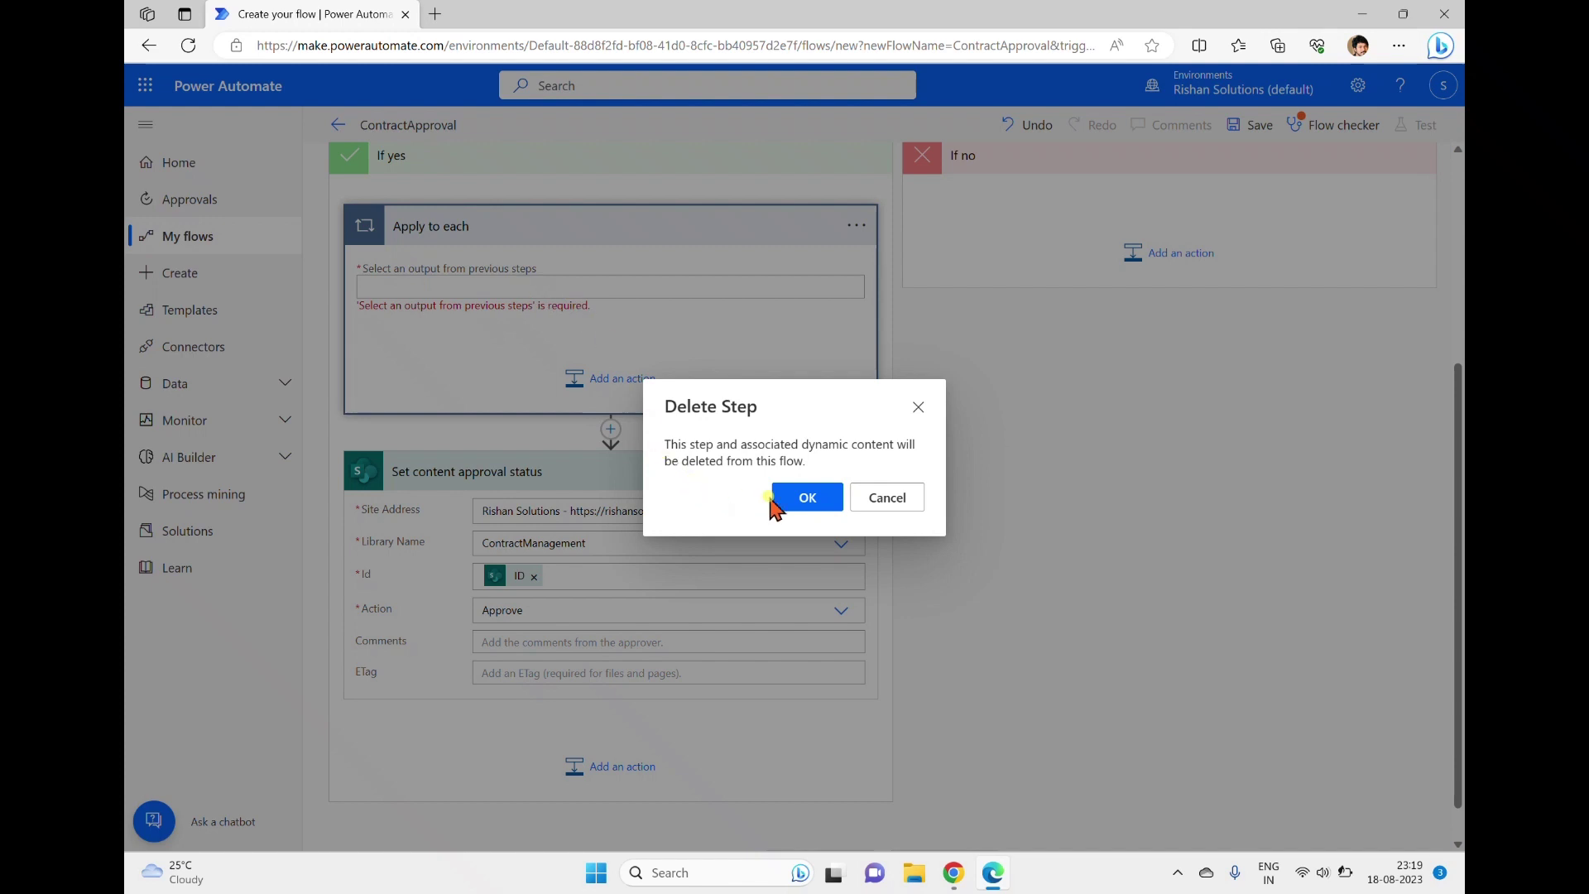
click(819, 499)
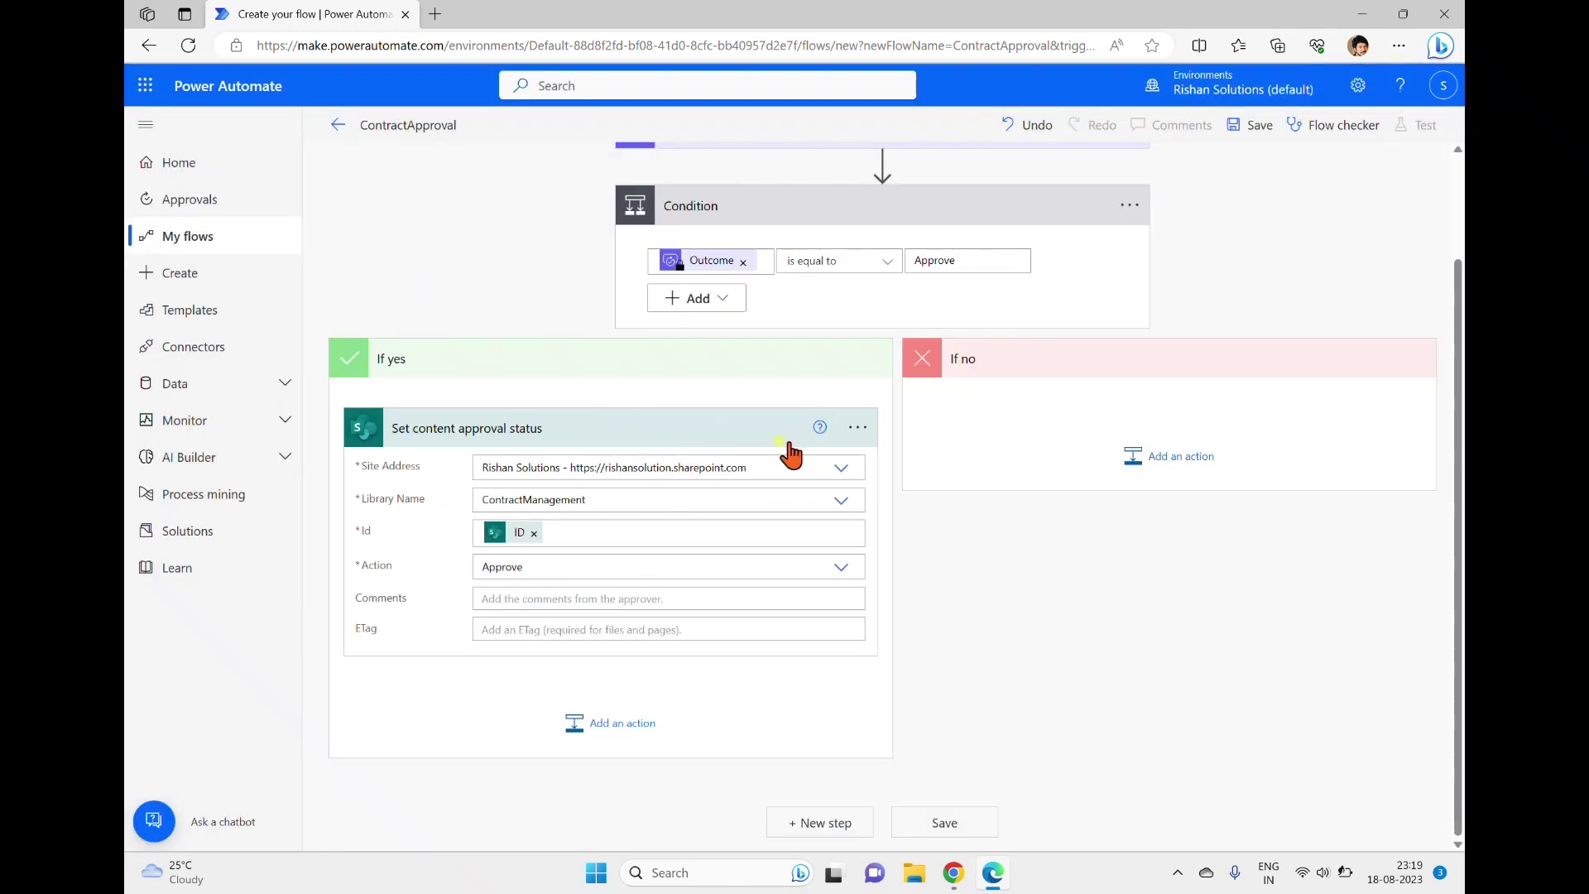
Copy the Set content approval status action from the If yes branch and add the copy to the If no branch.
click(857, 428)
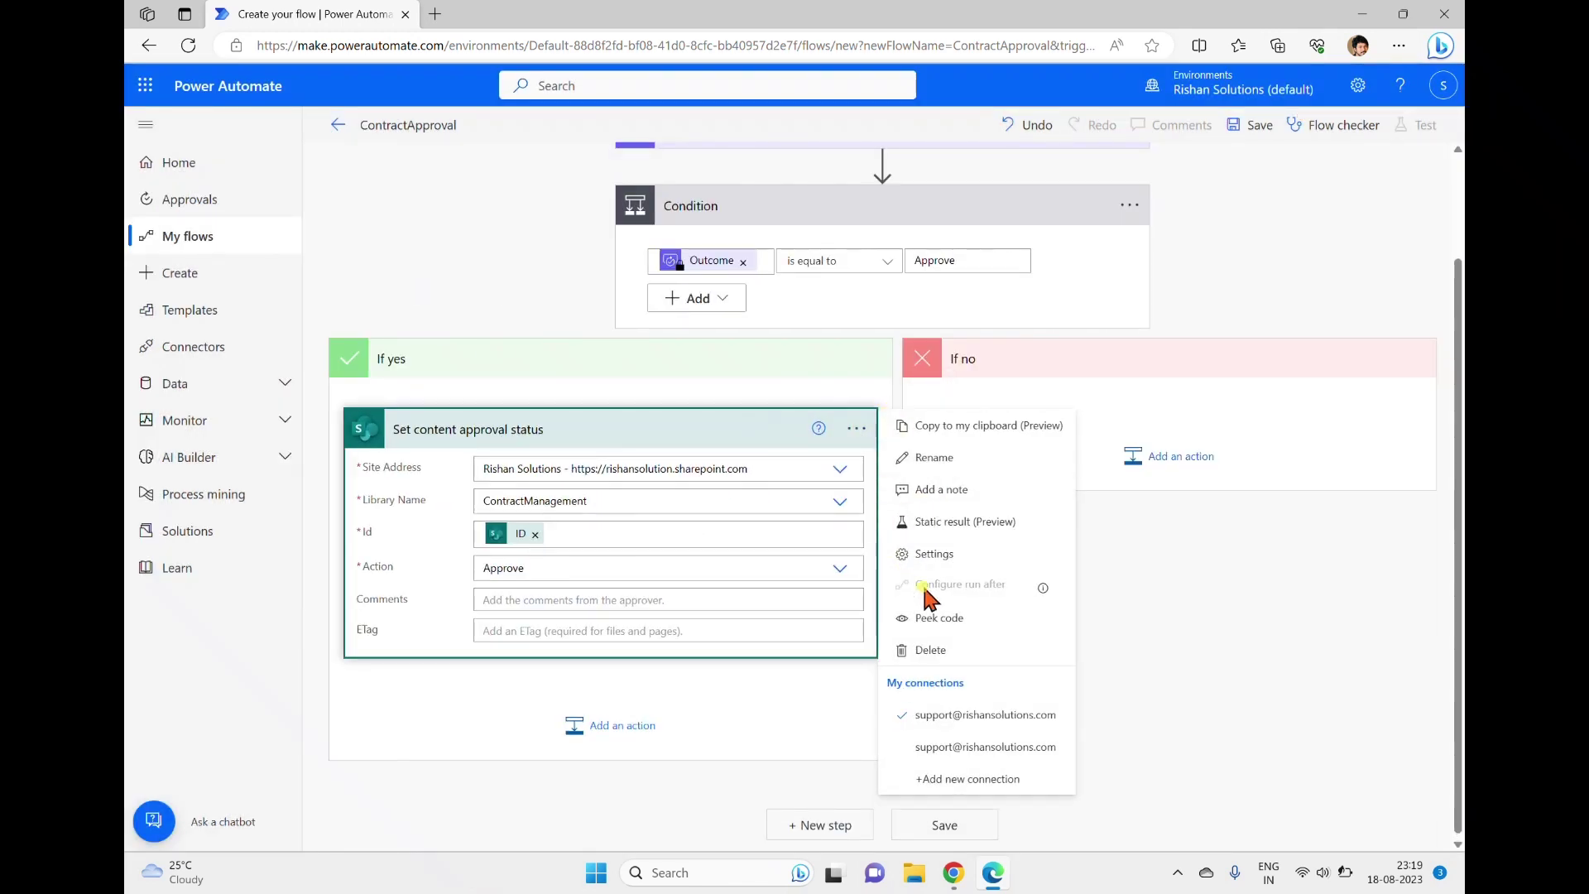
click(958, 438)
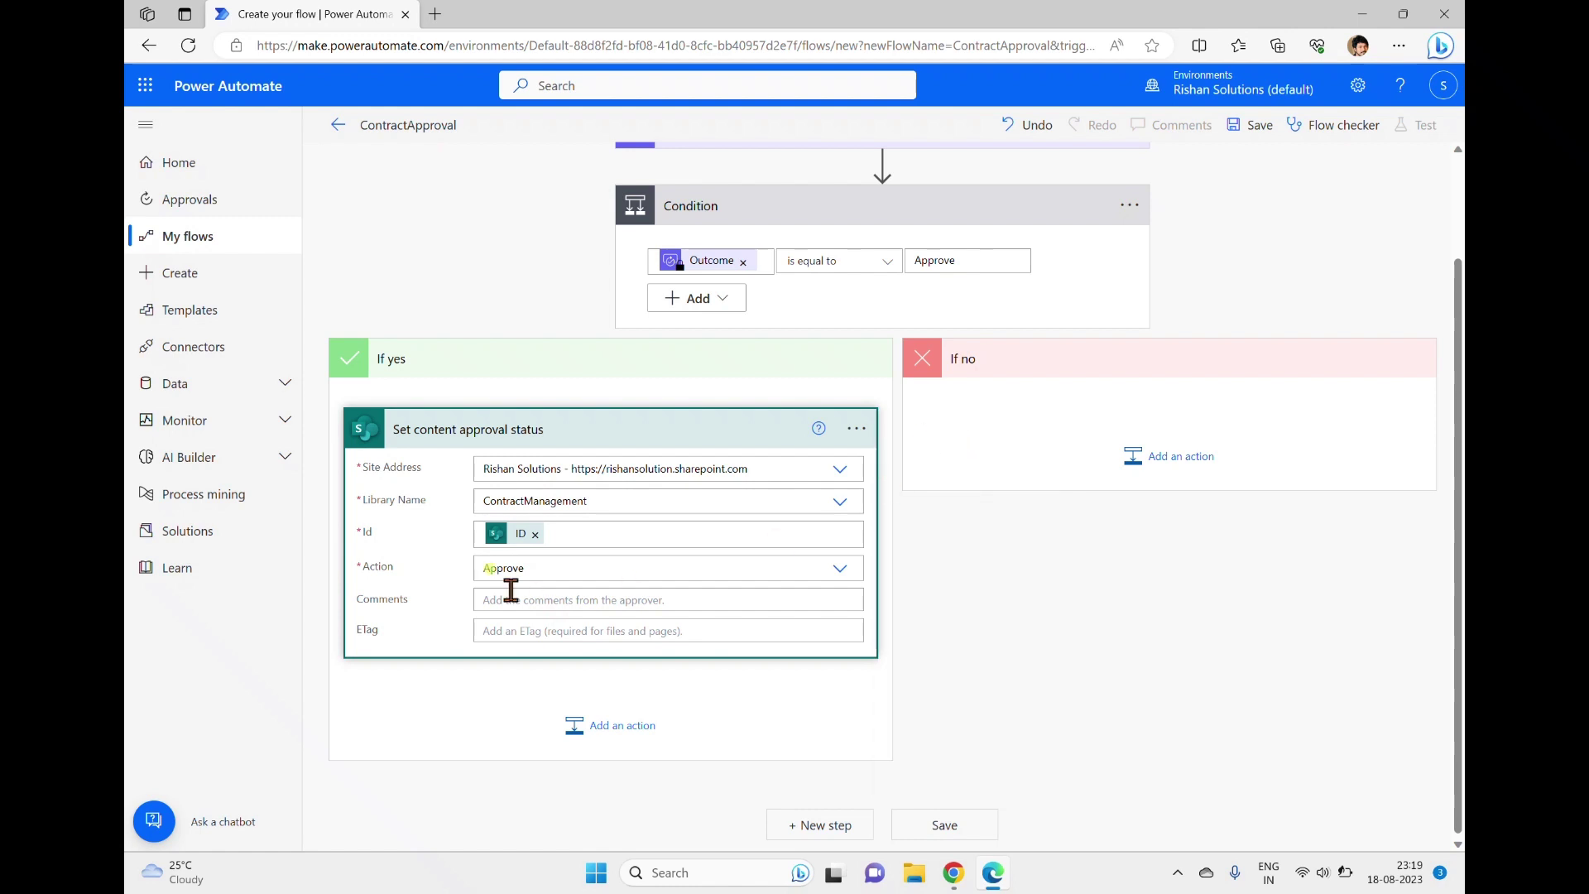
click(1159, 461)
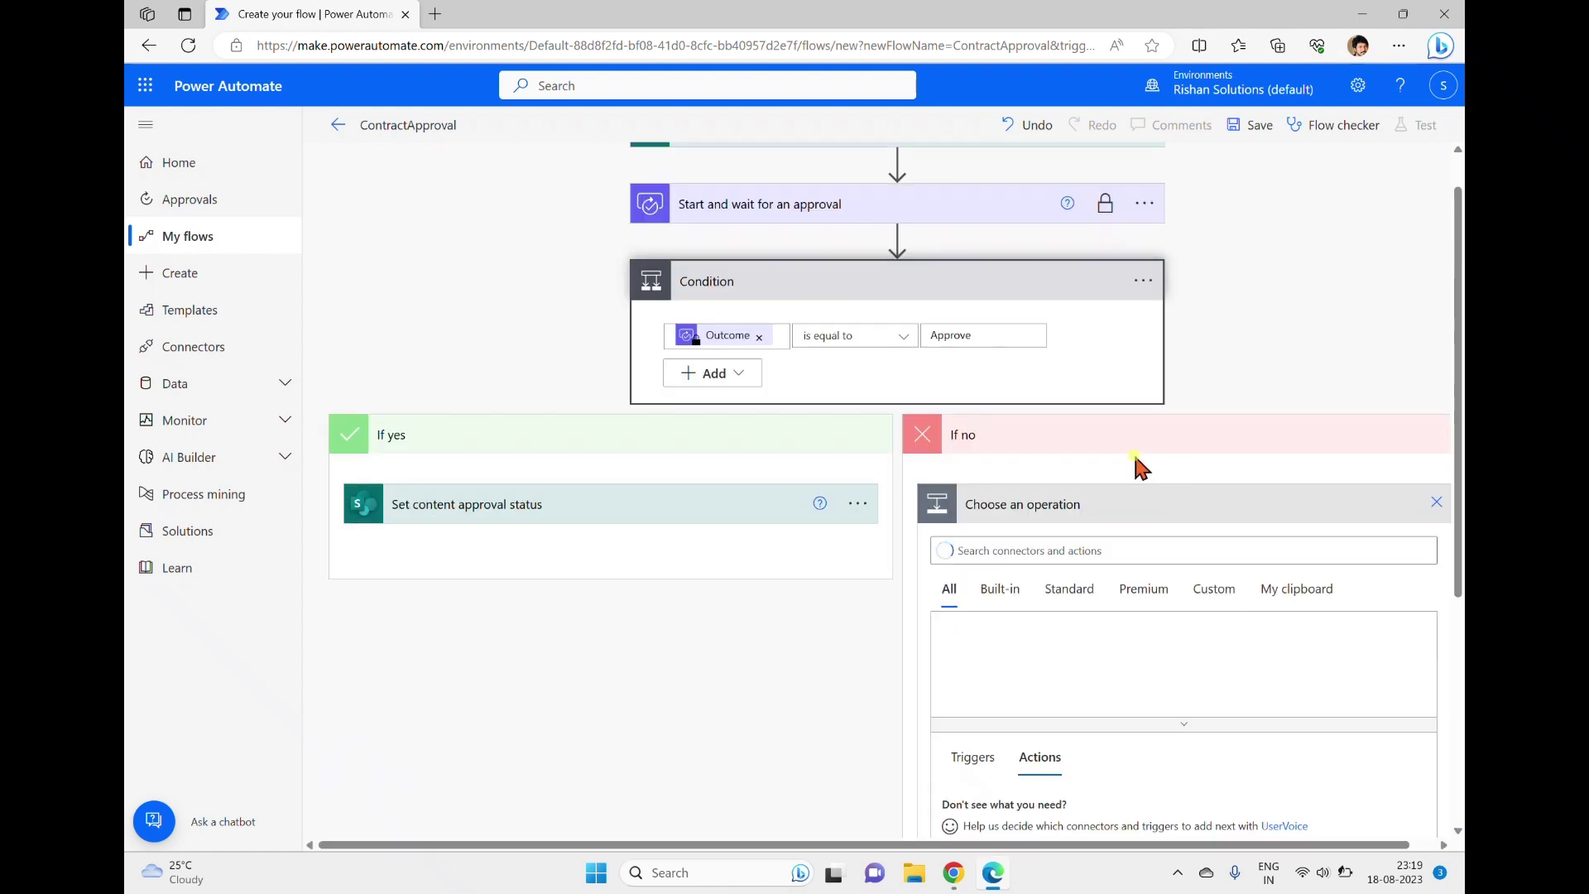
click(1304, 589)
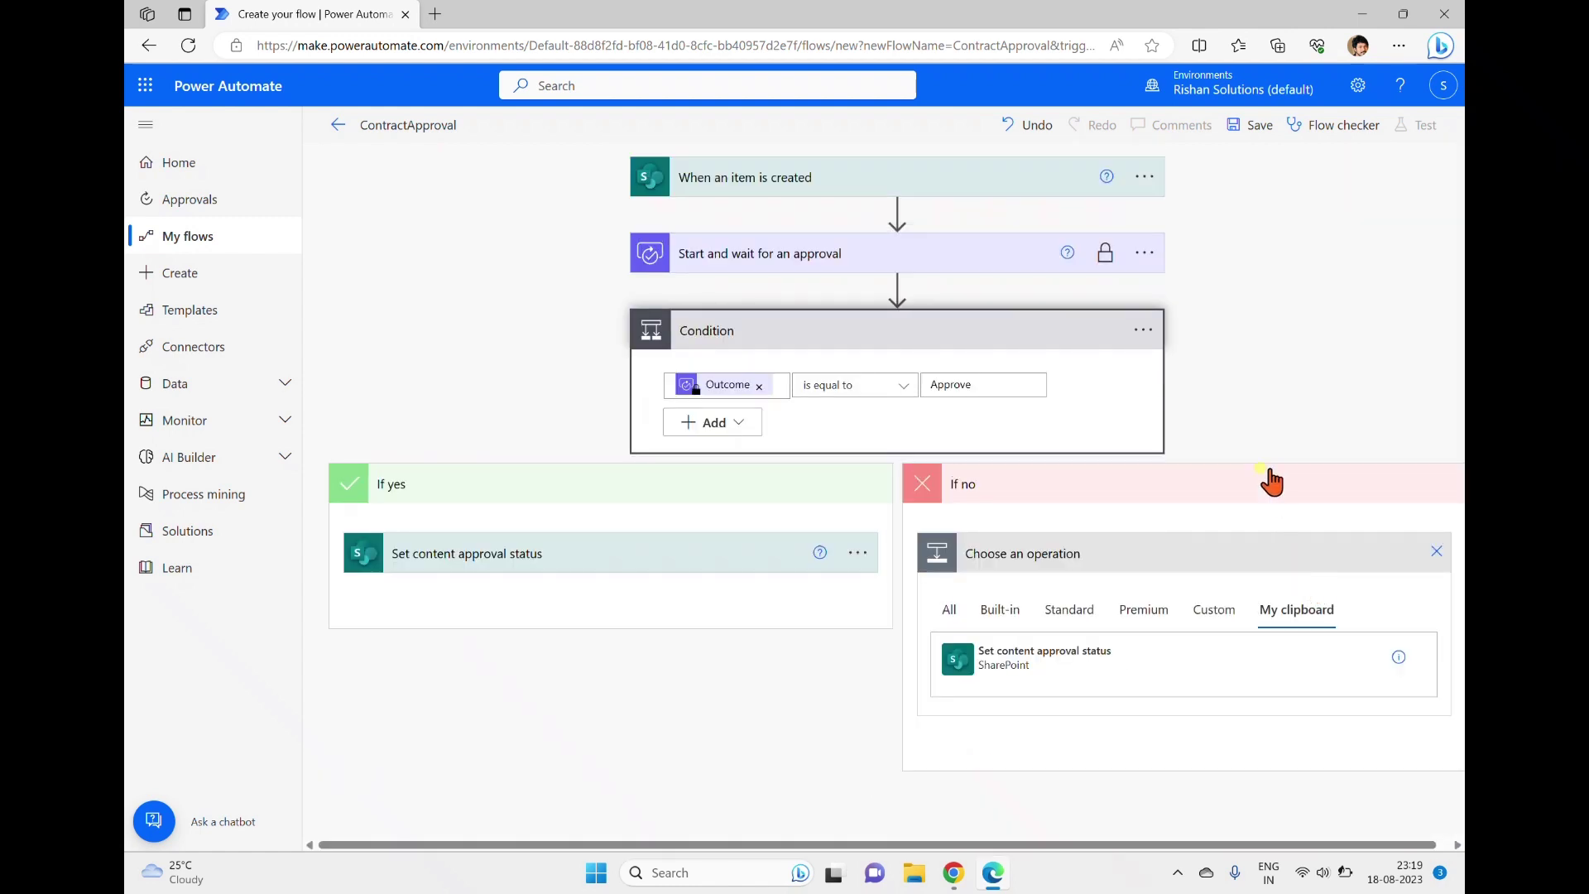
click(1119, 659)
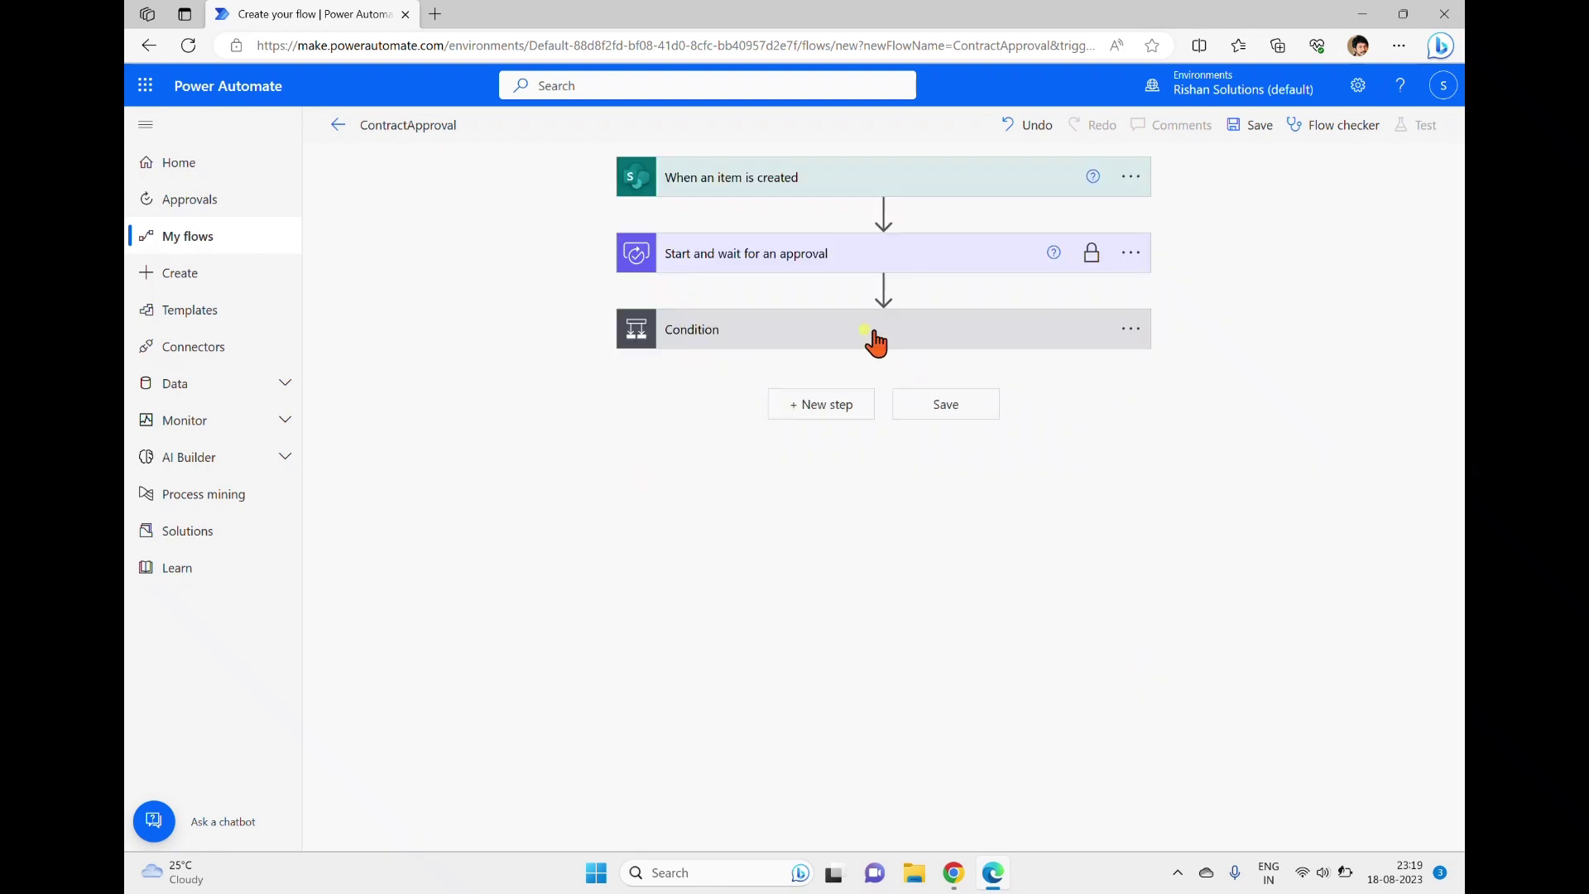
Set the approval action of the If no branch's Set content approval status copy to Reject and save the flow.
click(874, 331)
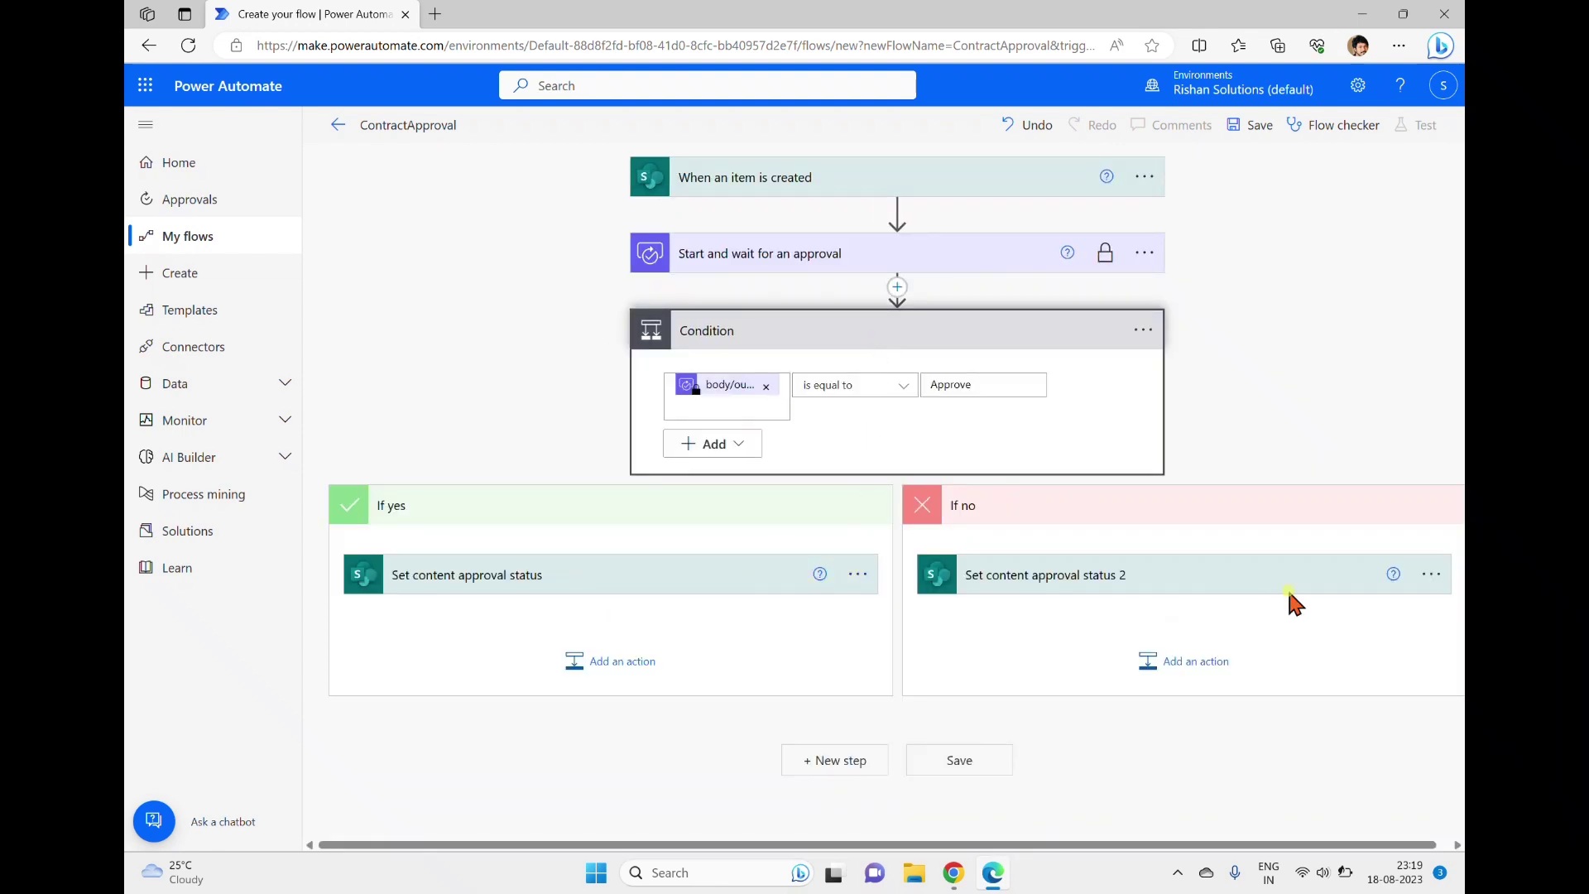
click(1223, 558)
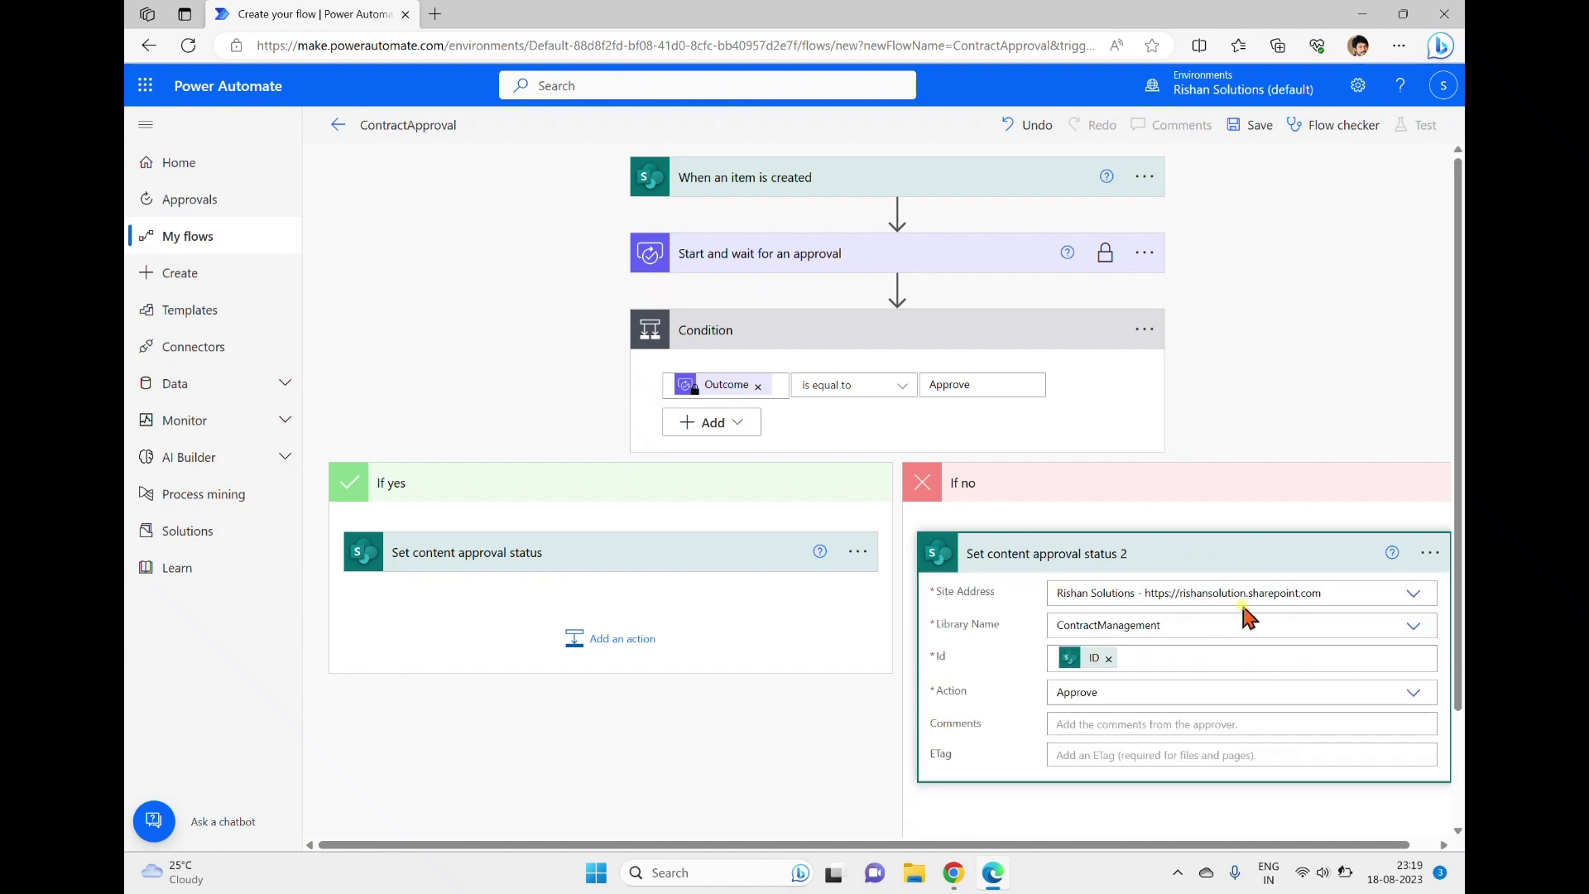
click(1412, 696)
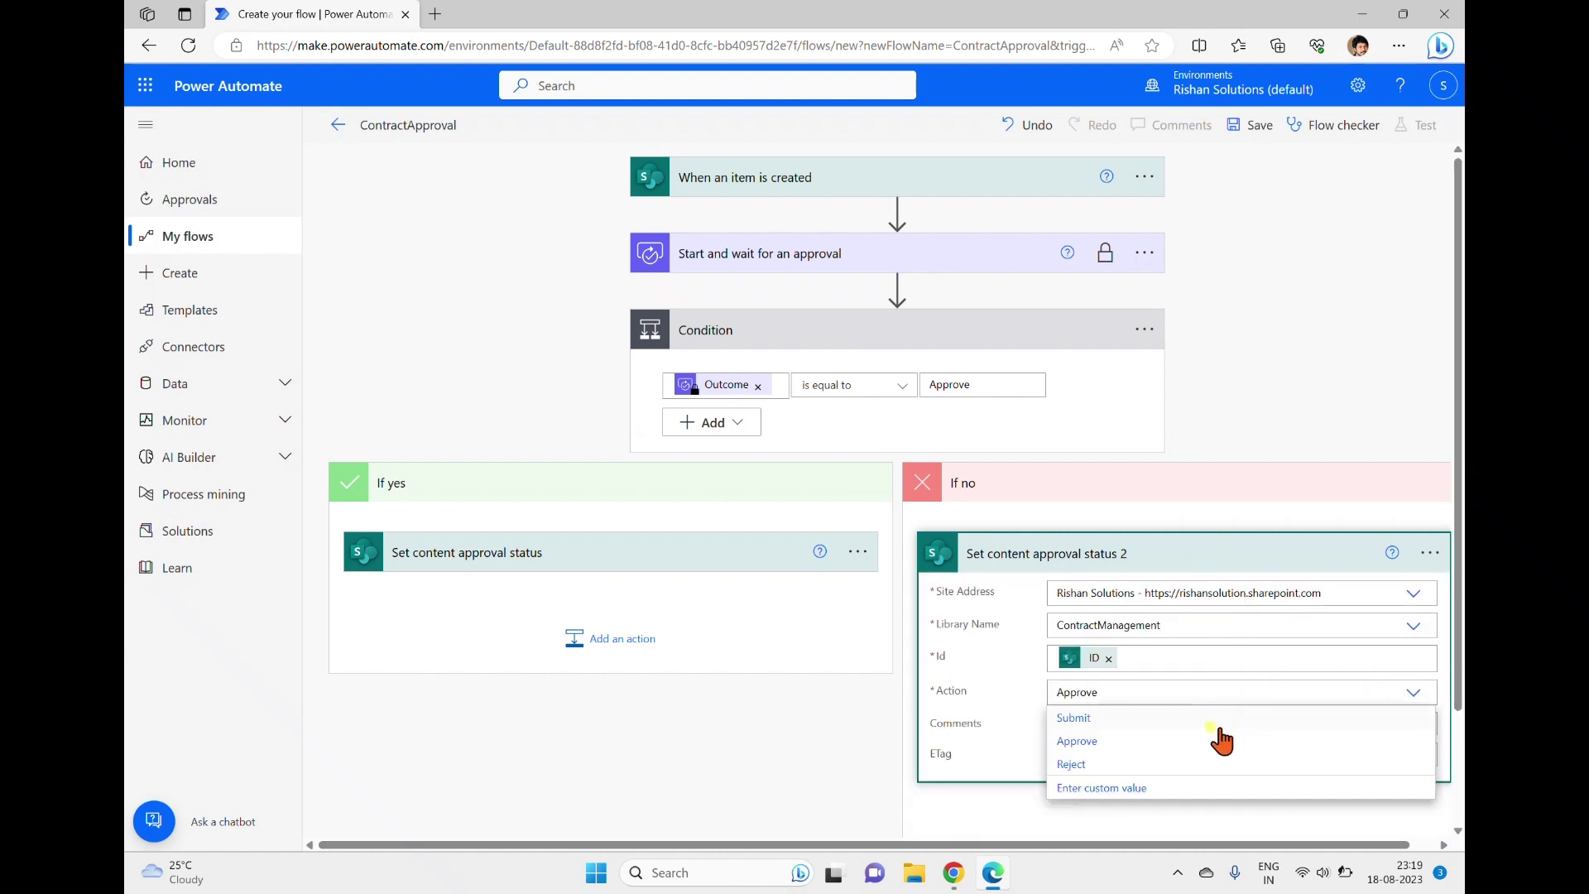
click(1068, 764)
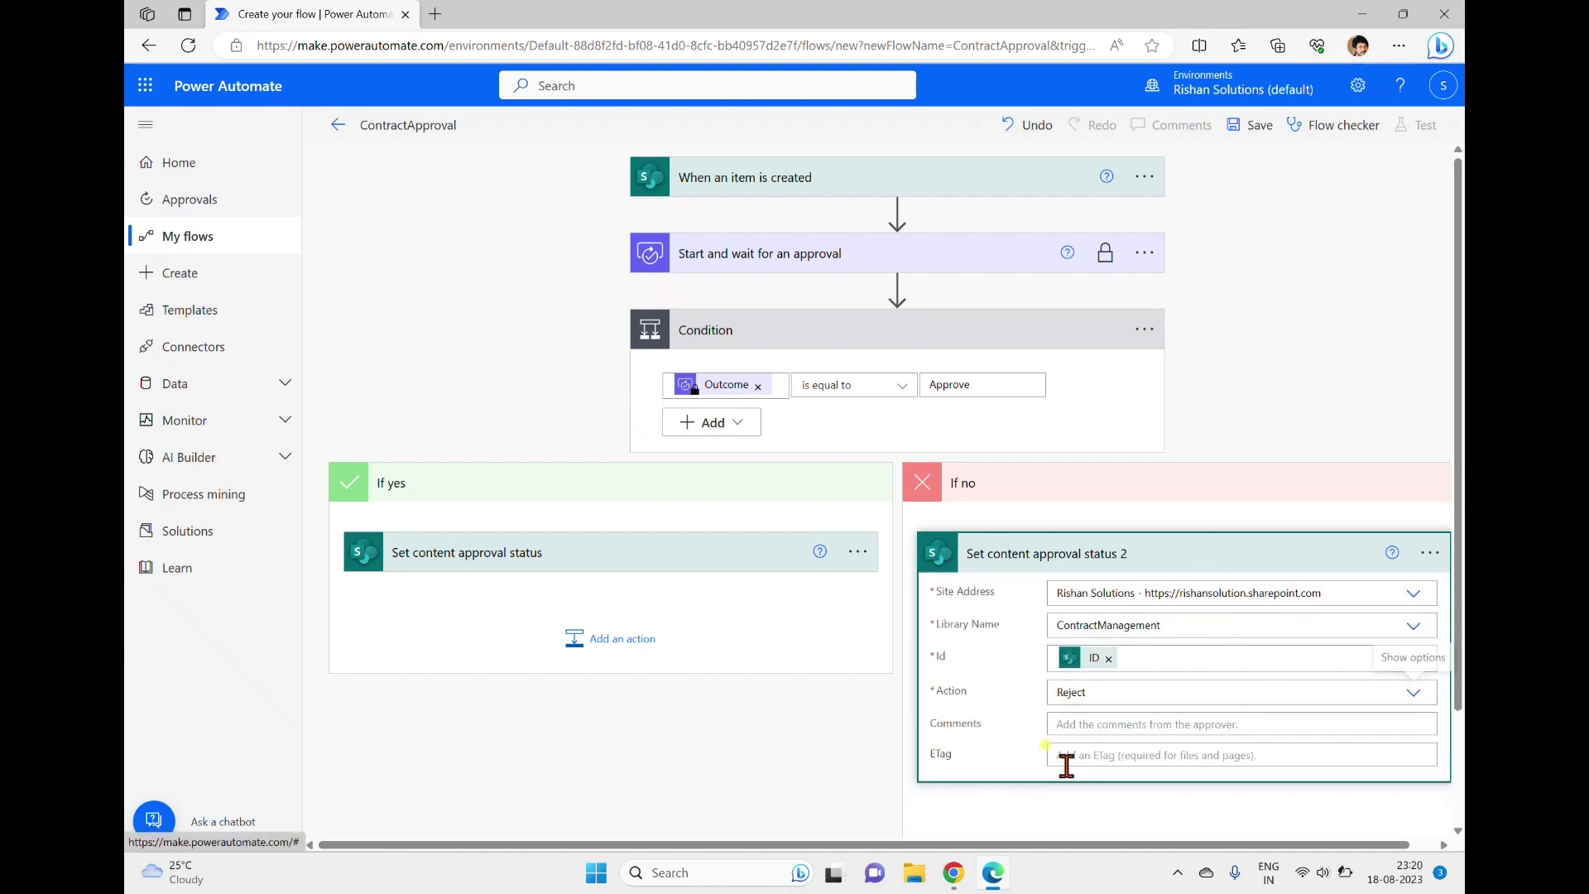
click(571, 554)
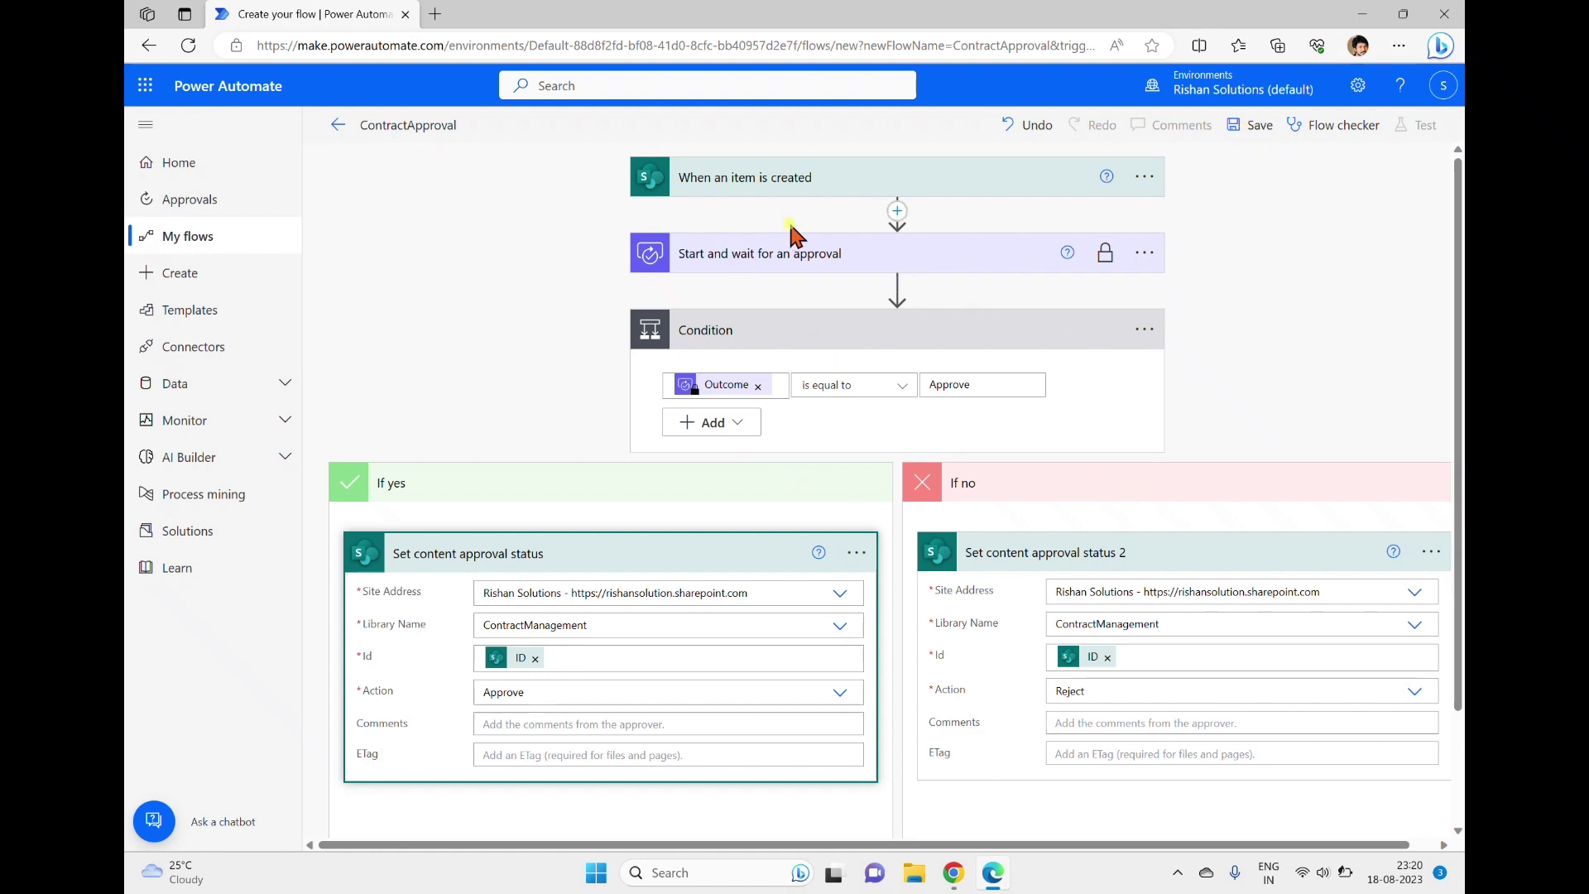
click(1255, 133)
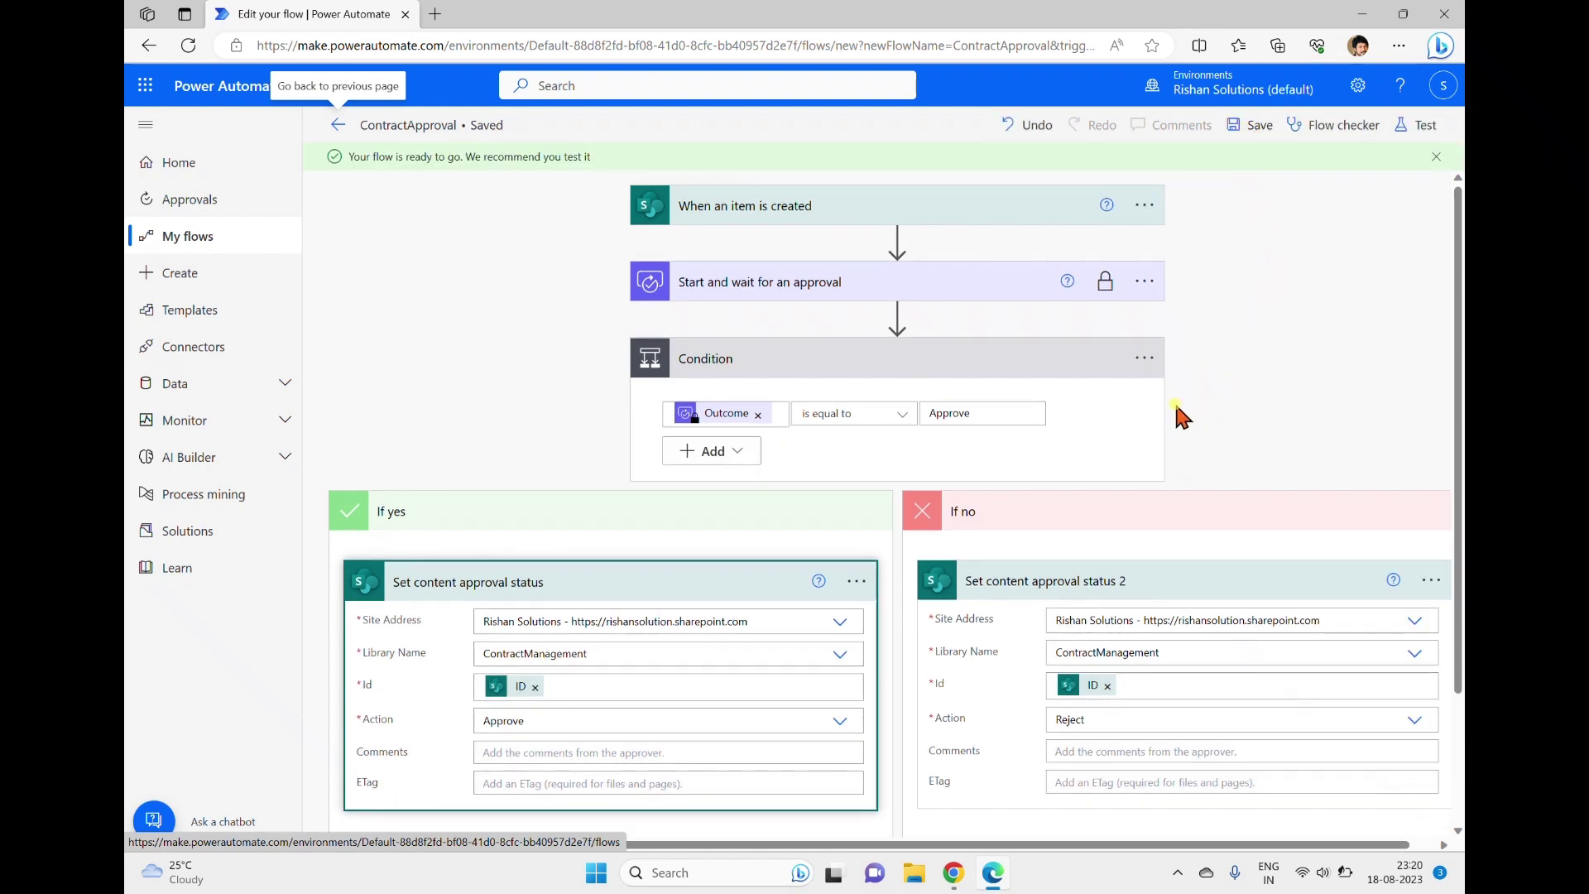
Switch to the SharePoint ContractManagement list in Chrome and start a new item titled DeviceContract with vendor name Xyz Company.
mouse_move(954, 884)
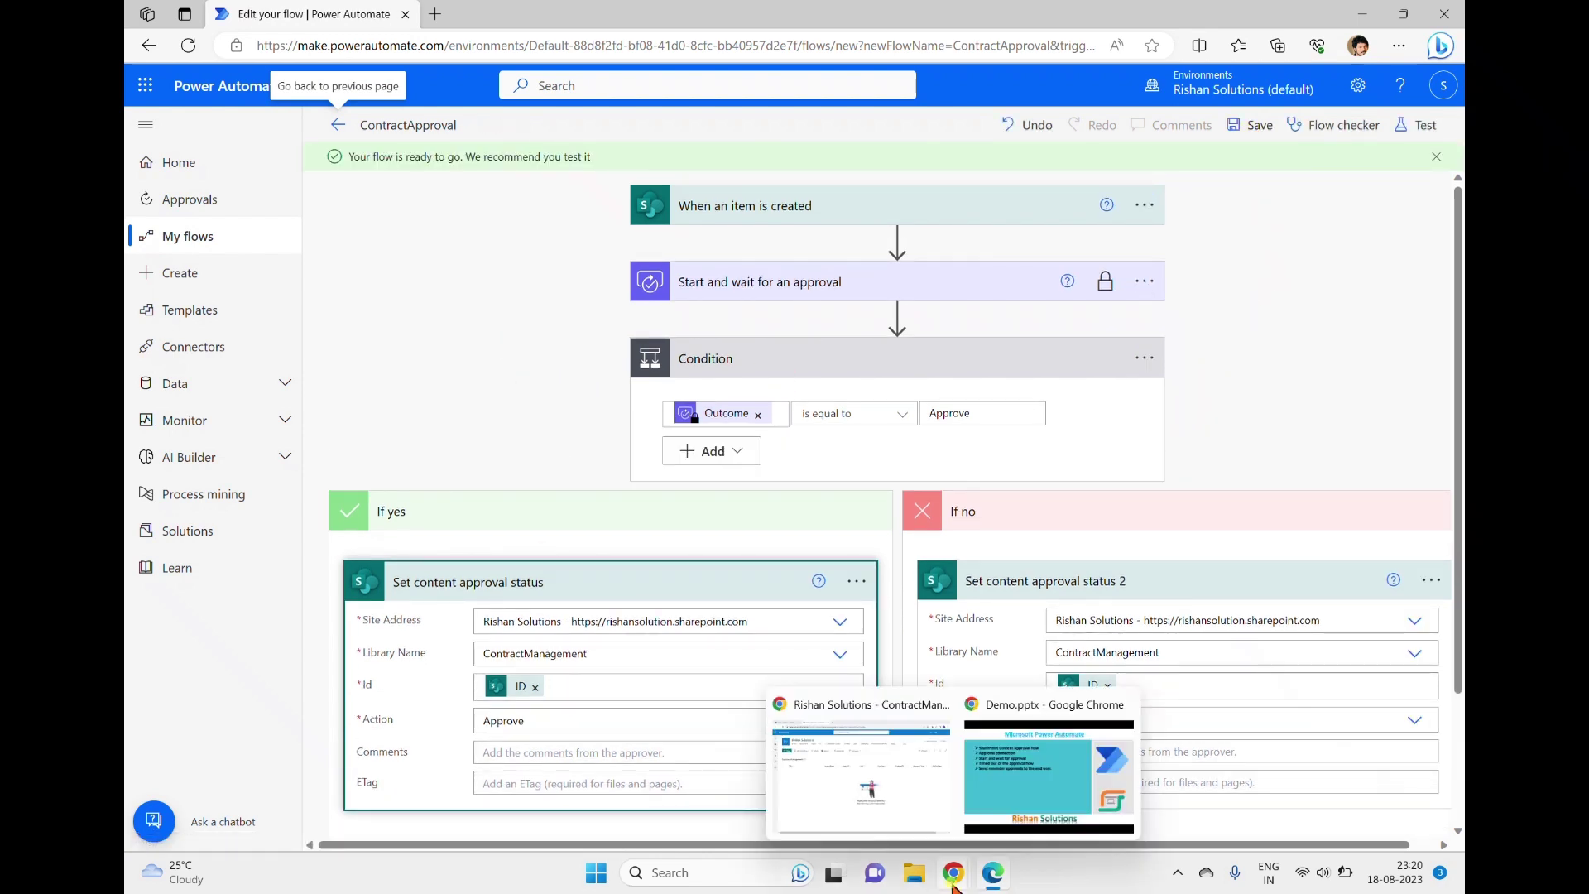
click(902, 791)
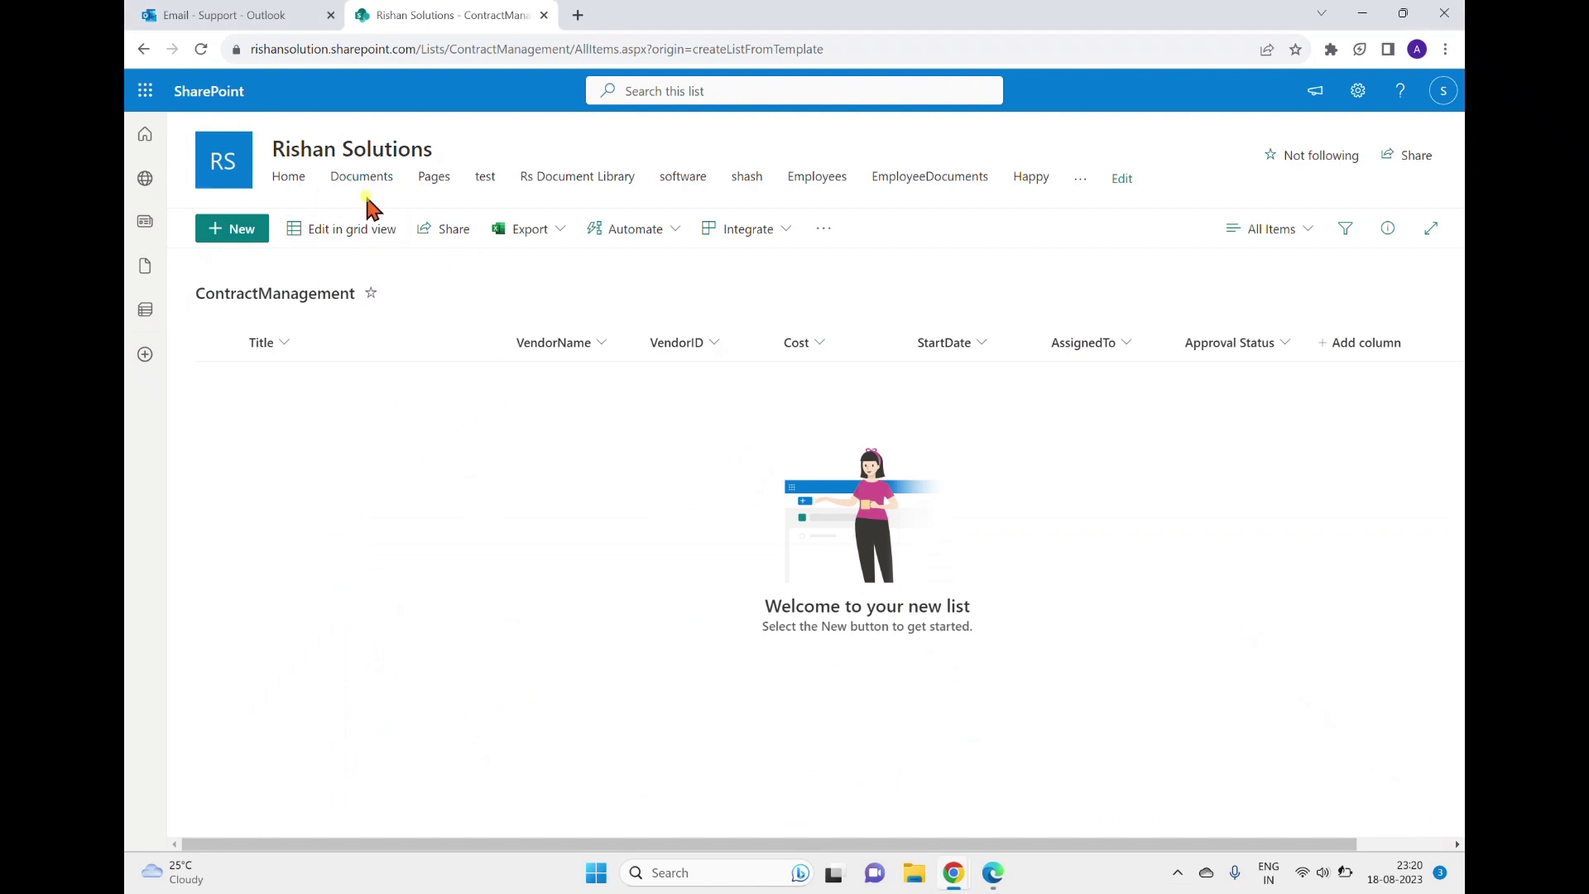
click(248, 240)
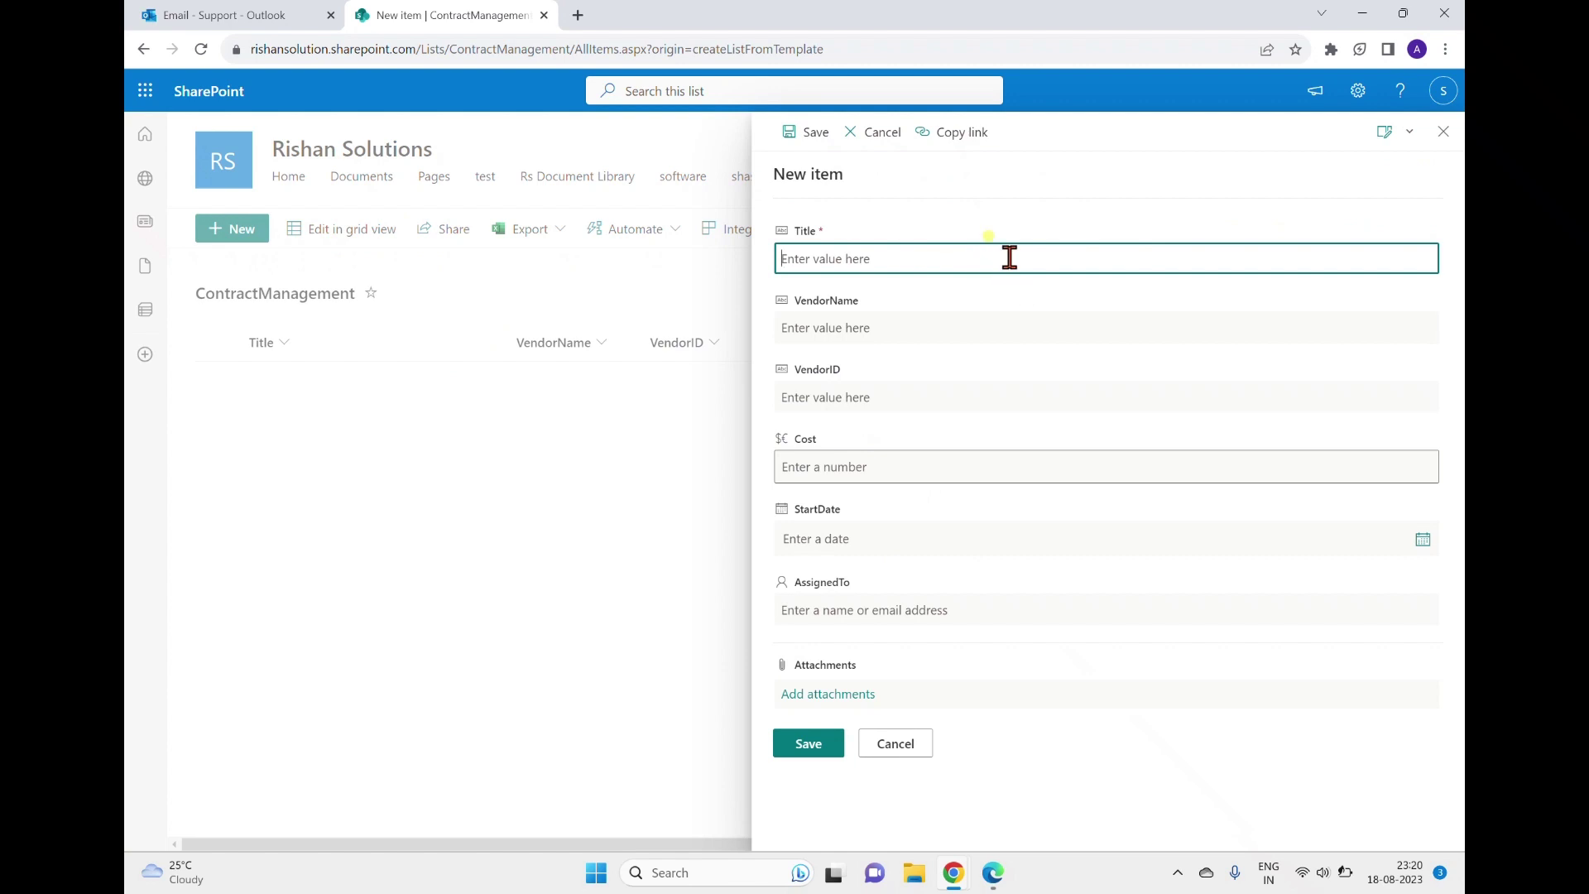
text(DeviceContract)
click(882, 333)
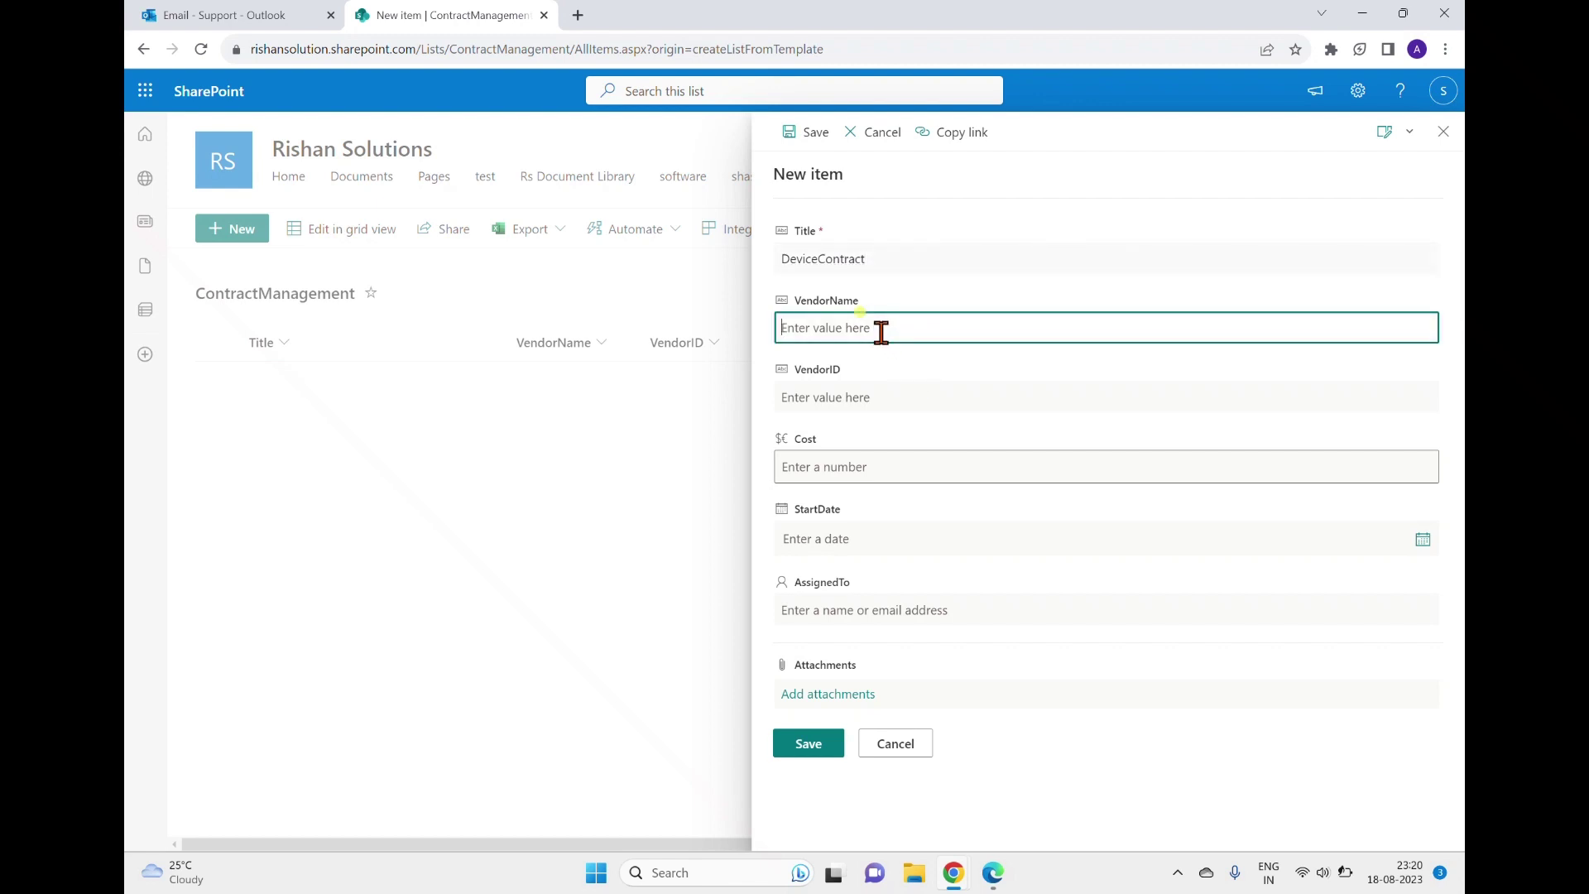
text(Xyz Company)
Give the new item vendor ID 123, cost 120000 and start date 8/21/2023, and save it.
click(905, 392)
text(12)
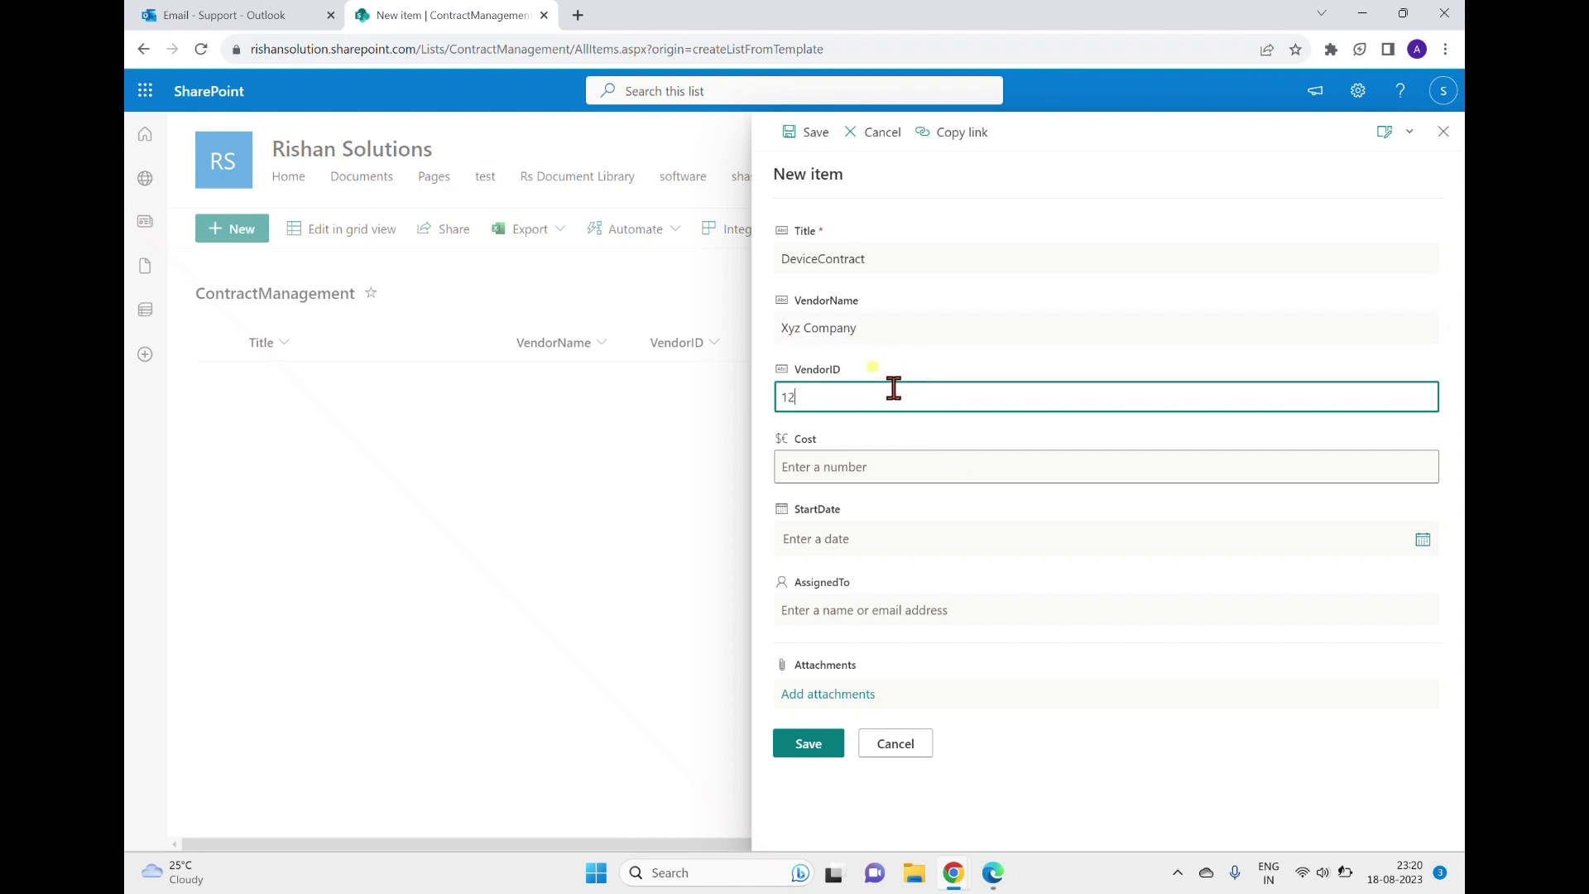
text(3)
click(827, 467)
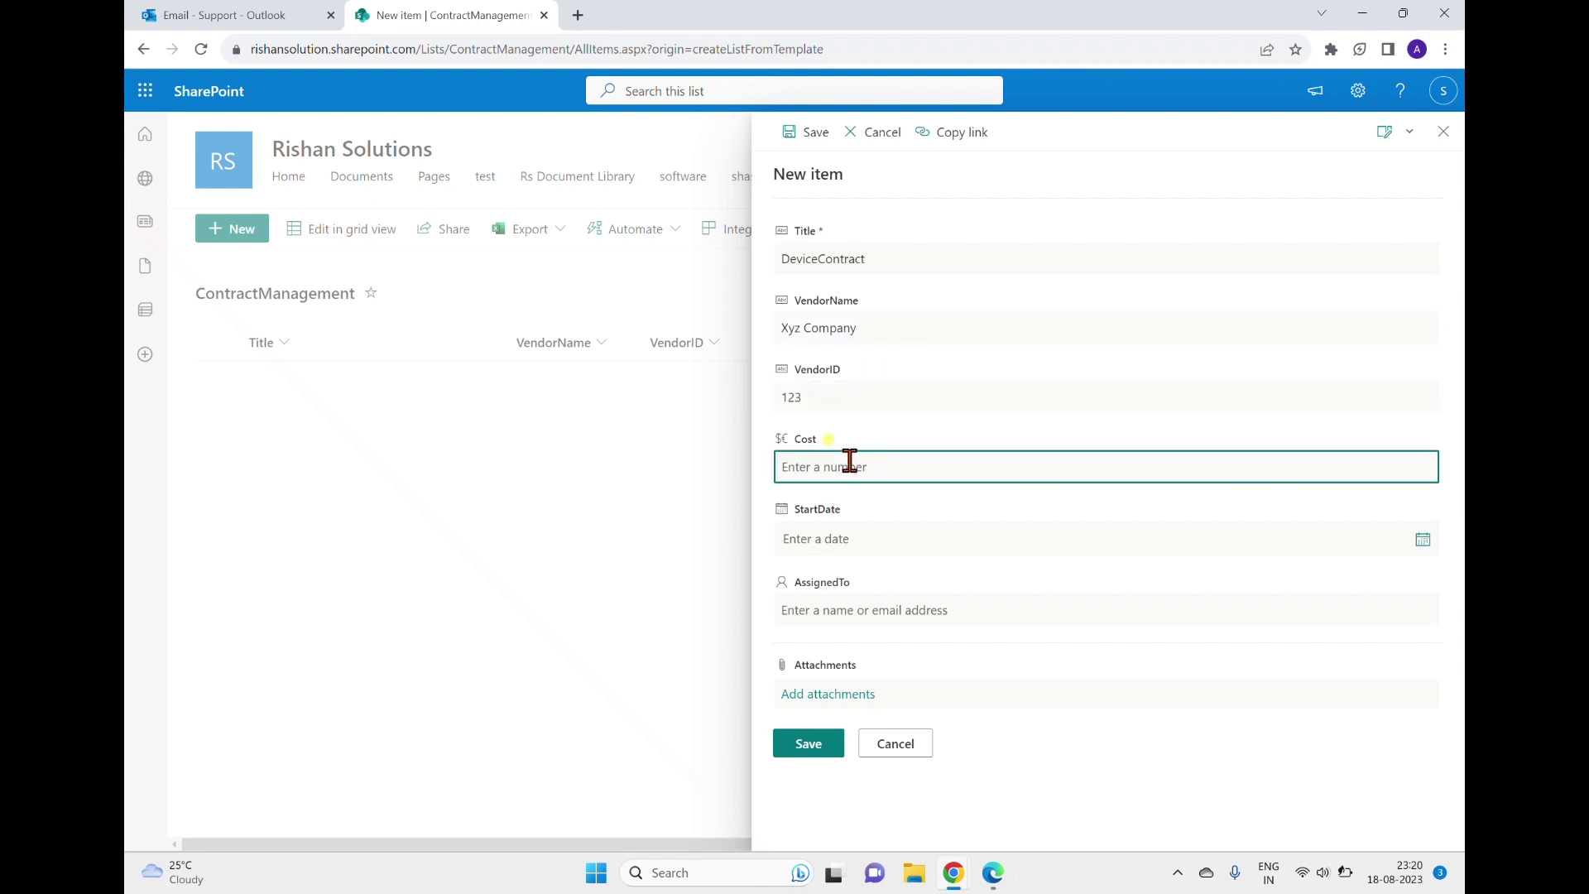
text(120000)
click(1405, 538)
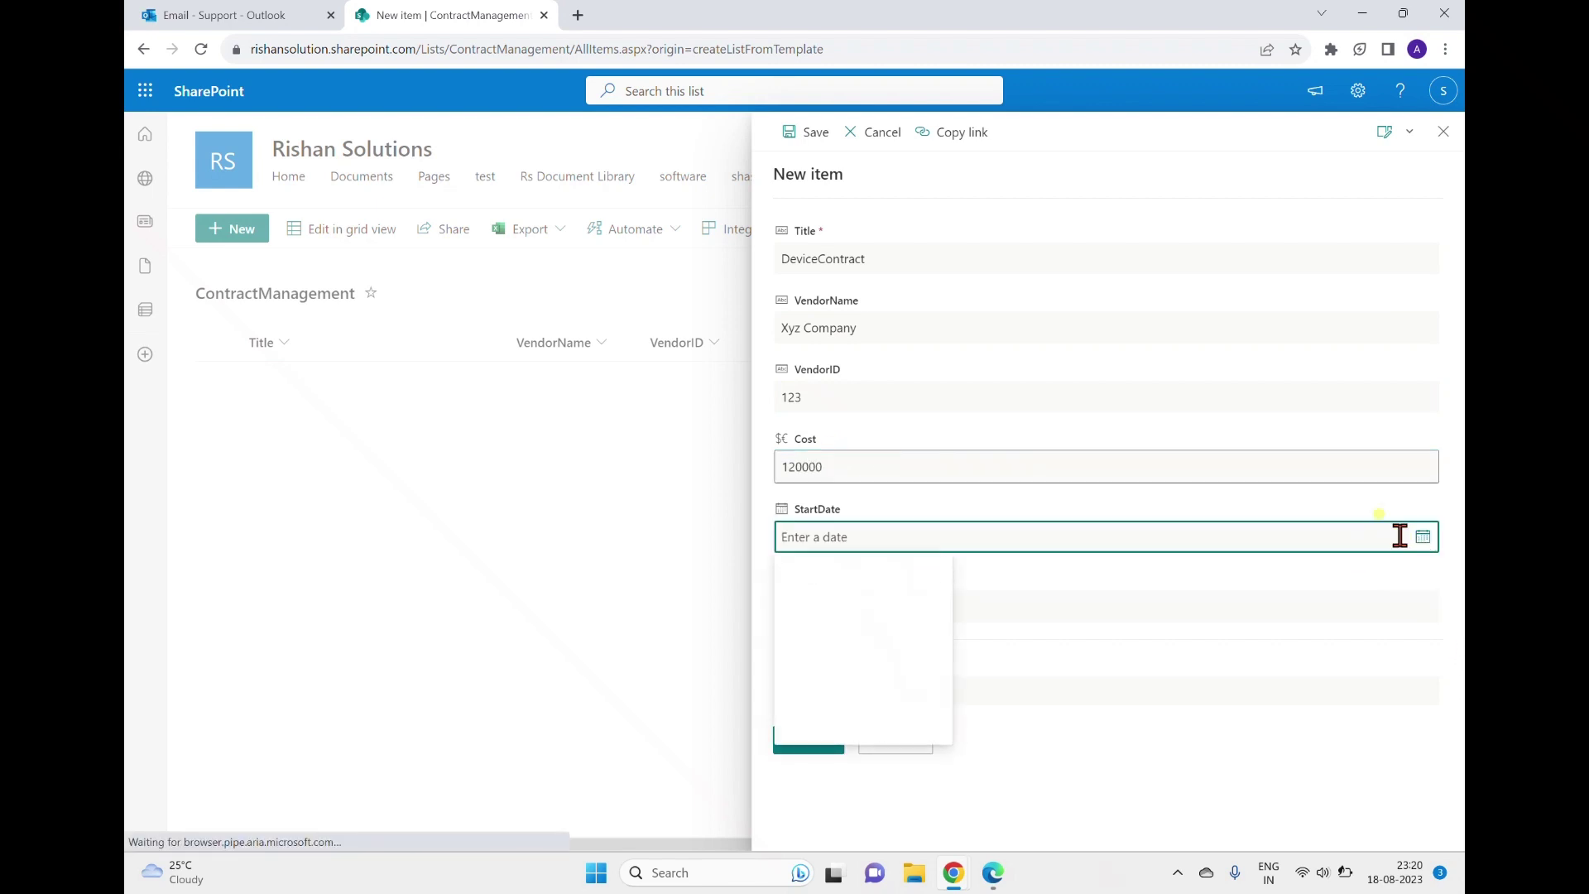
click(817, 674)
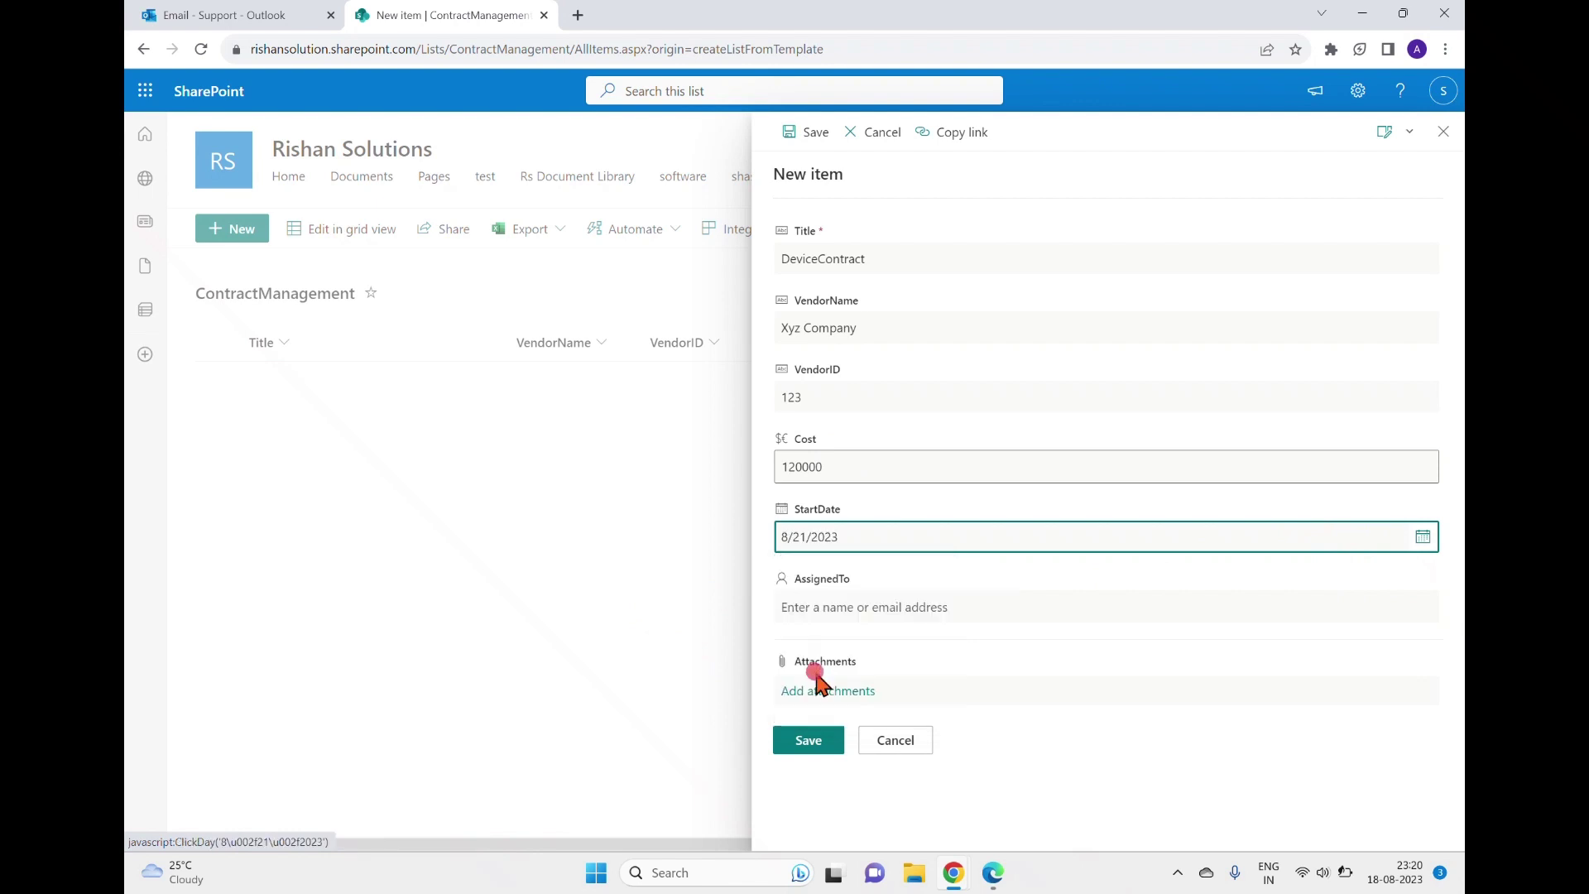
click(805, 741)
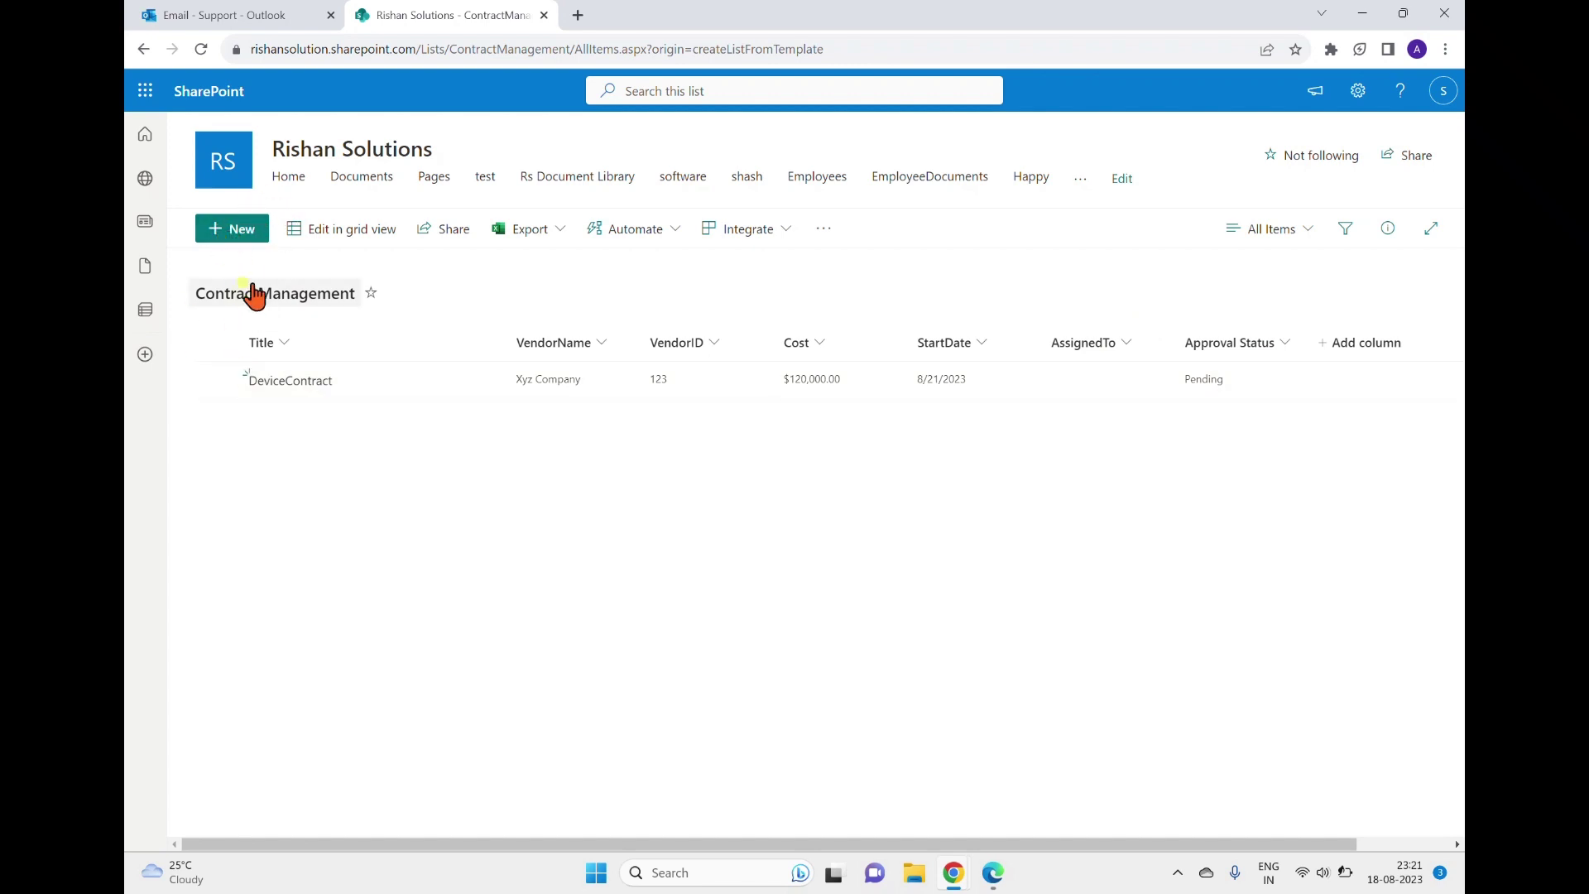
Start a new item in the ContractManagement list titled DeviceContract with vendor name XyzCompany and vendor ID 123.
click(245, 230)
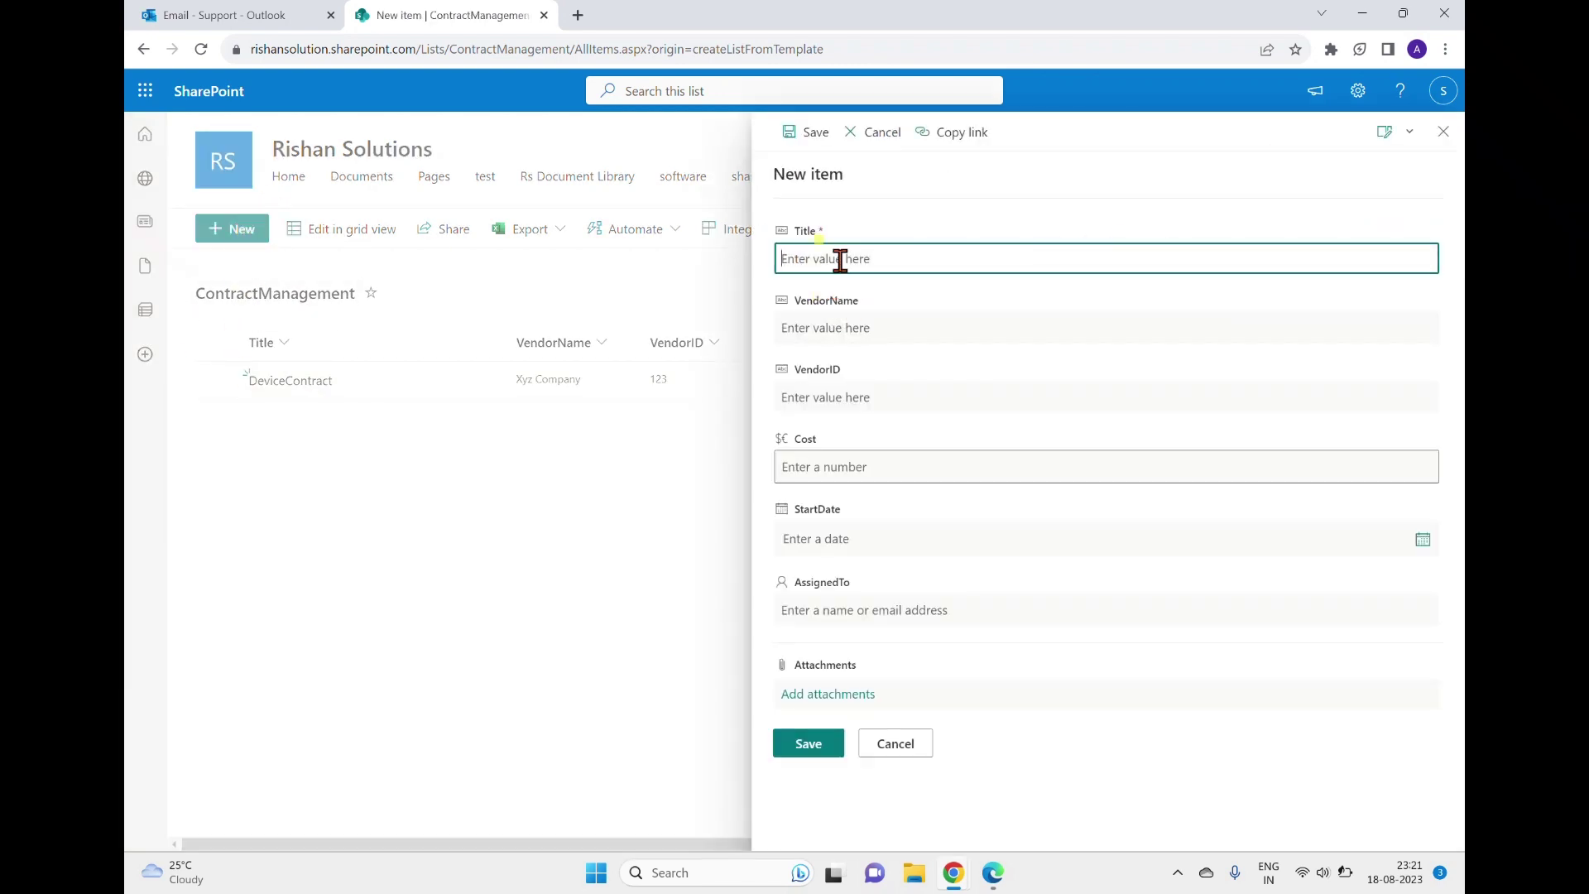
text(DeviceContract)
click(855, 328)
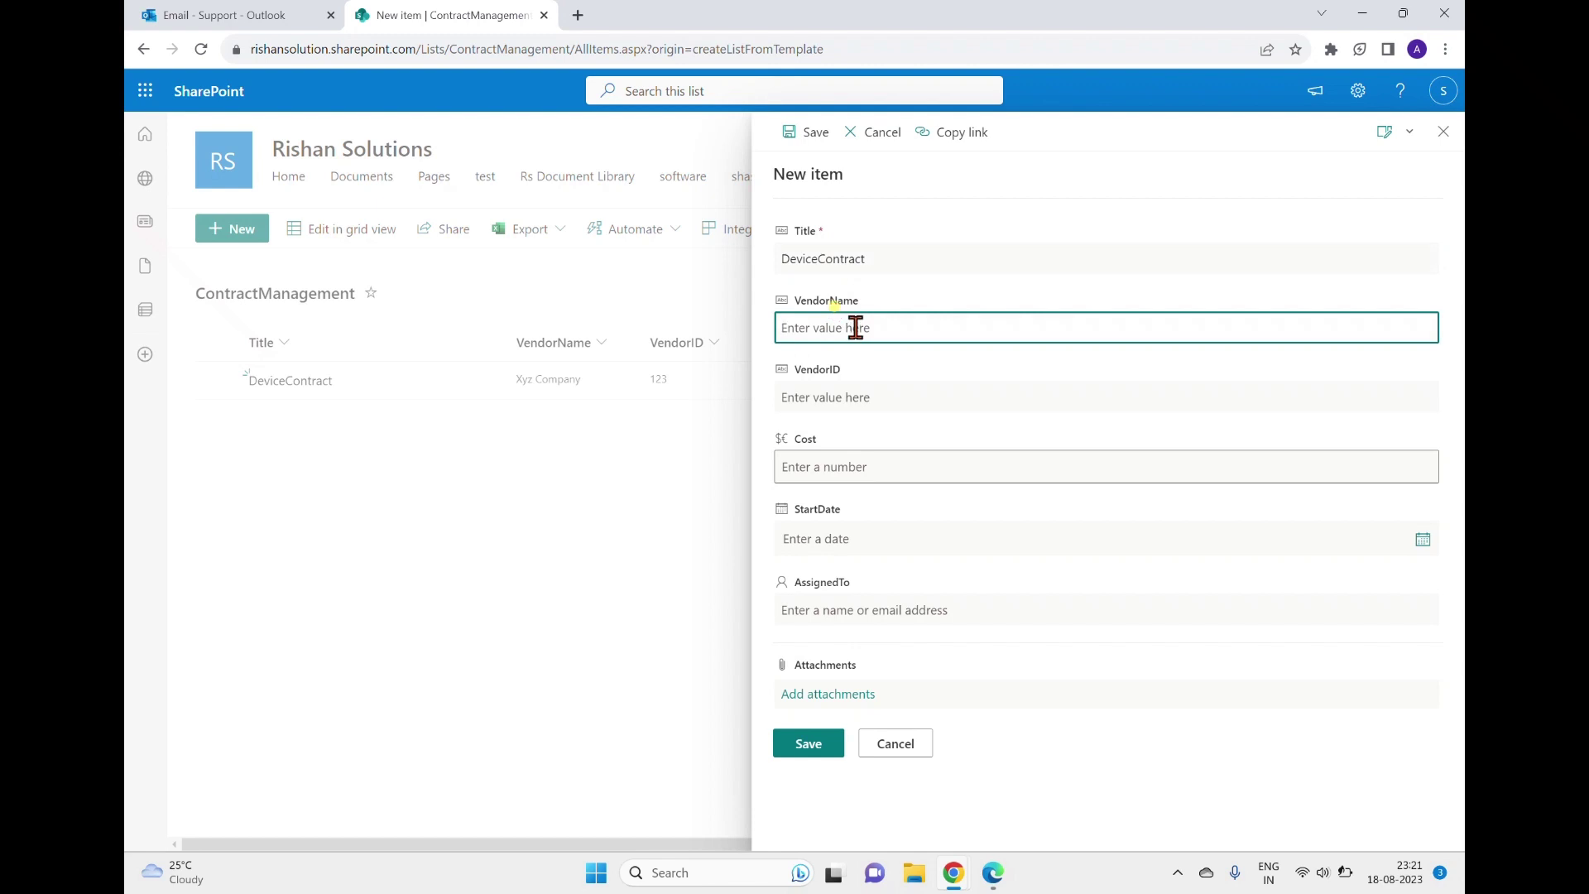
text(XyzCompany)
click(952, 402)
text(12)
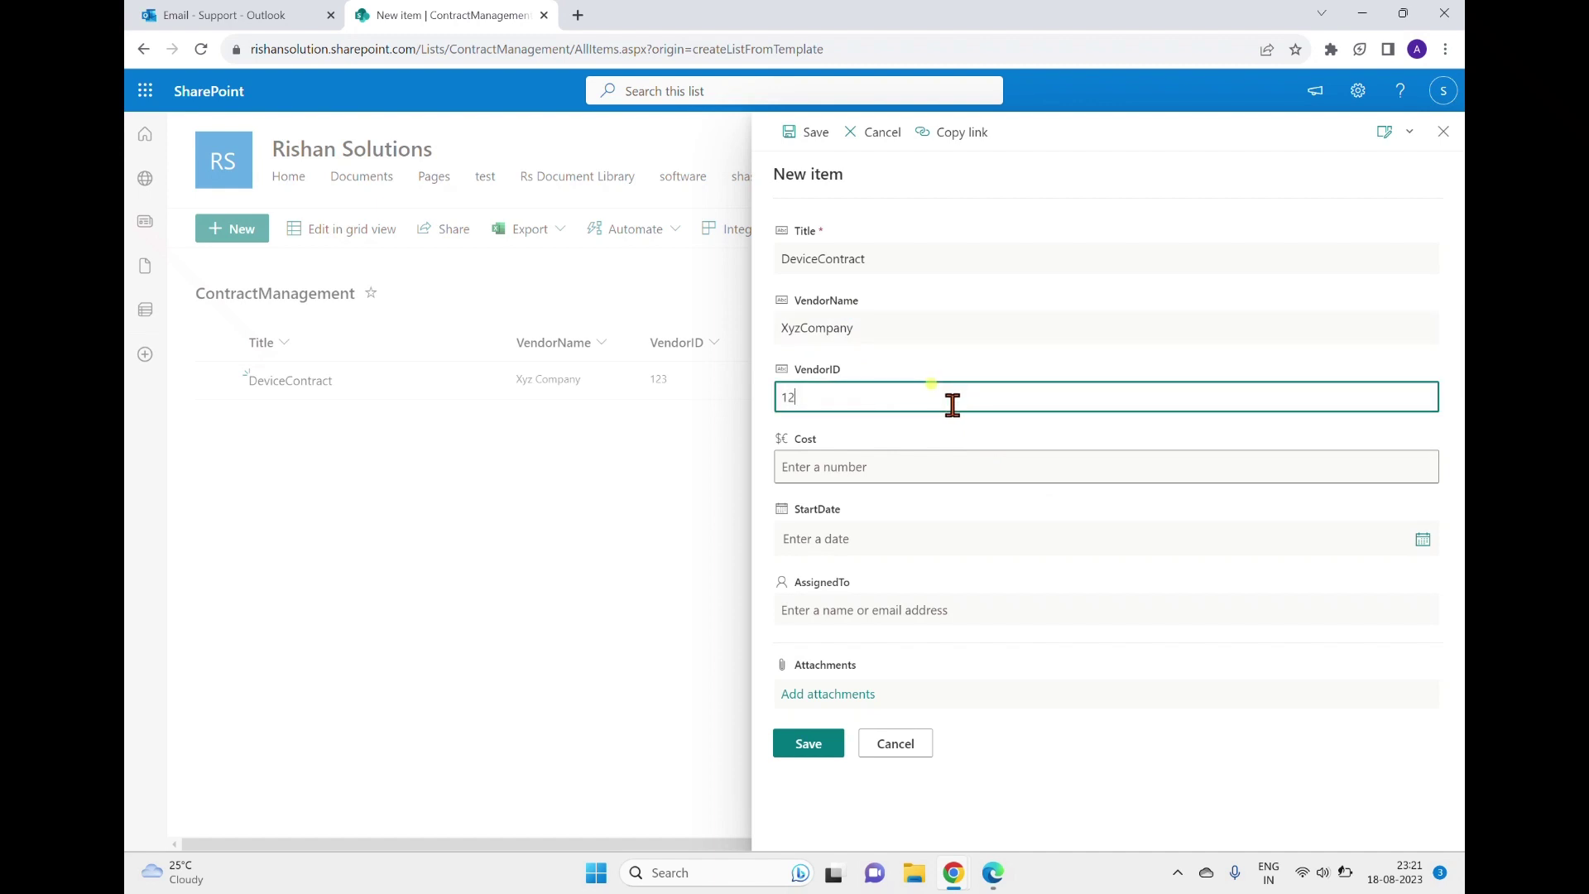
text(3)
Give the new item cost 500000 and start date 8/21/2023, assign it to Support, and save it.
click(883, 457)
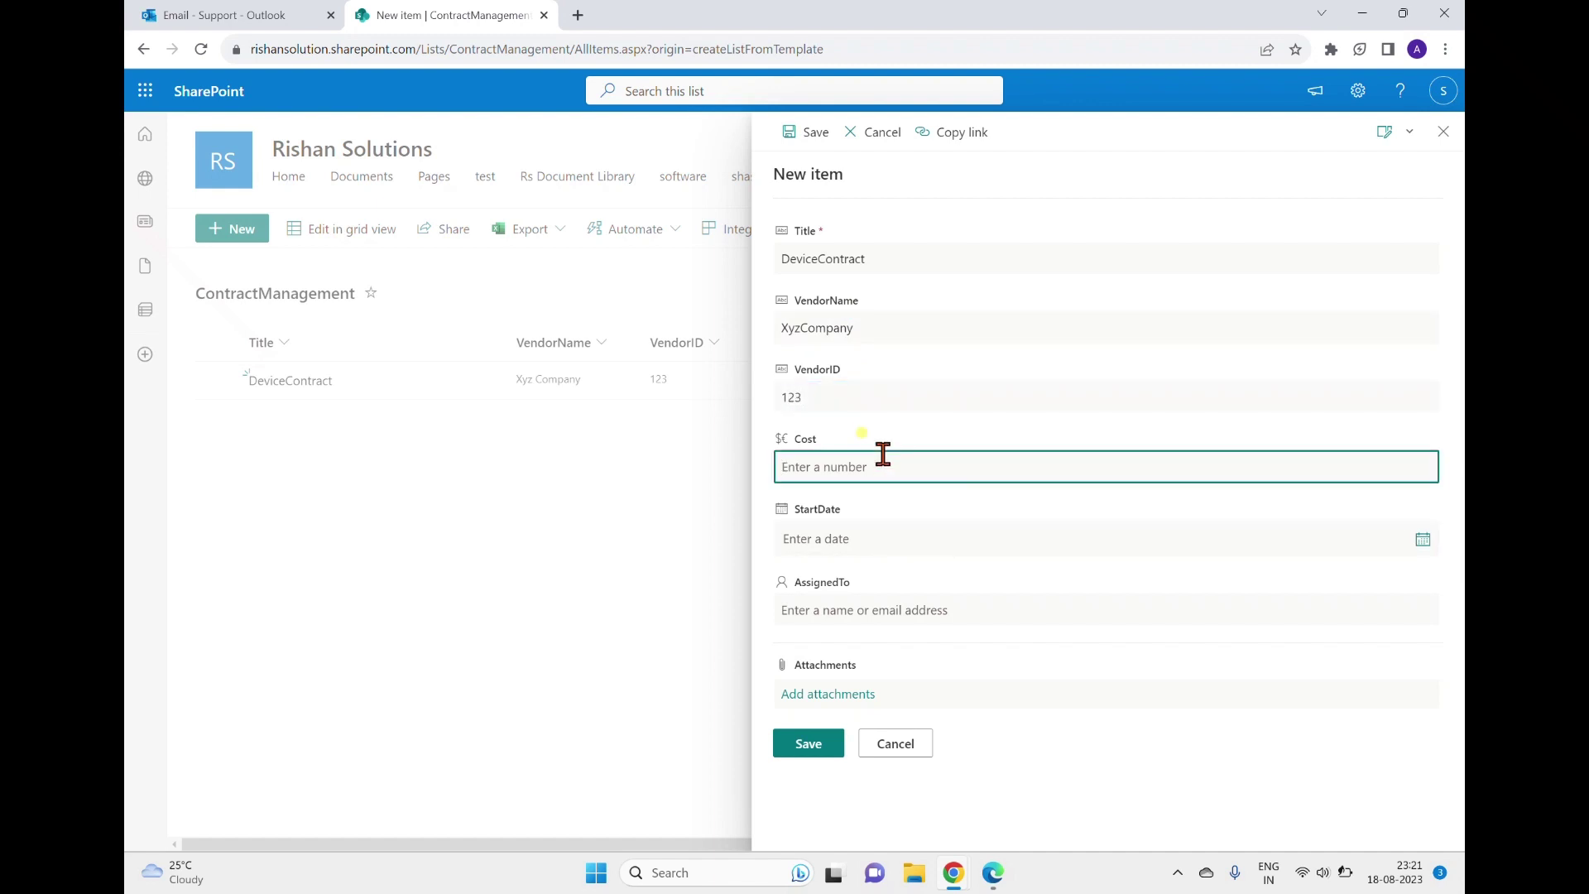
text(500000)
click(1423, 539)
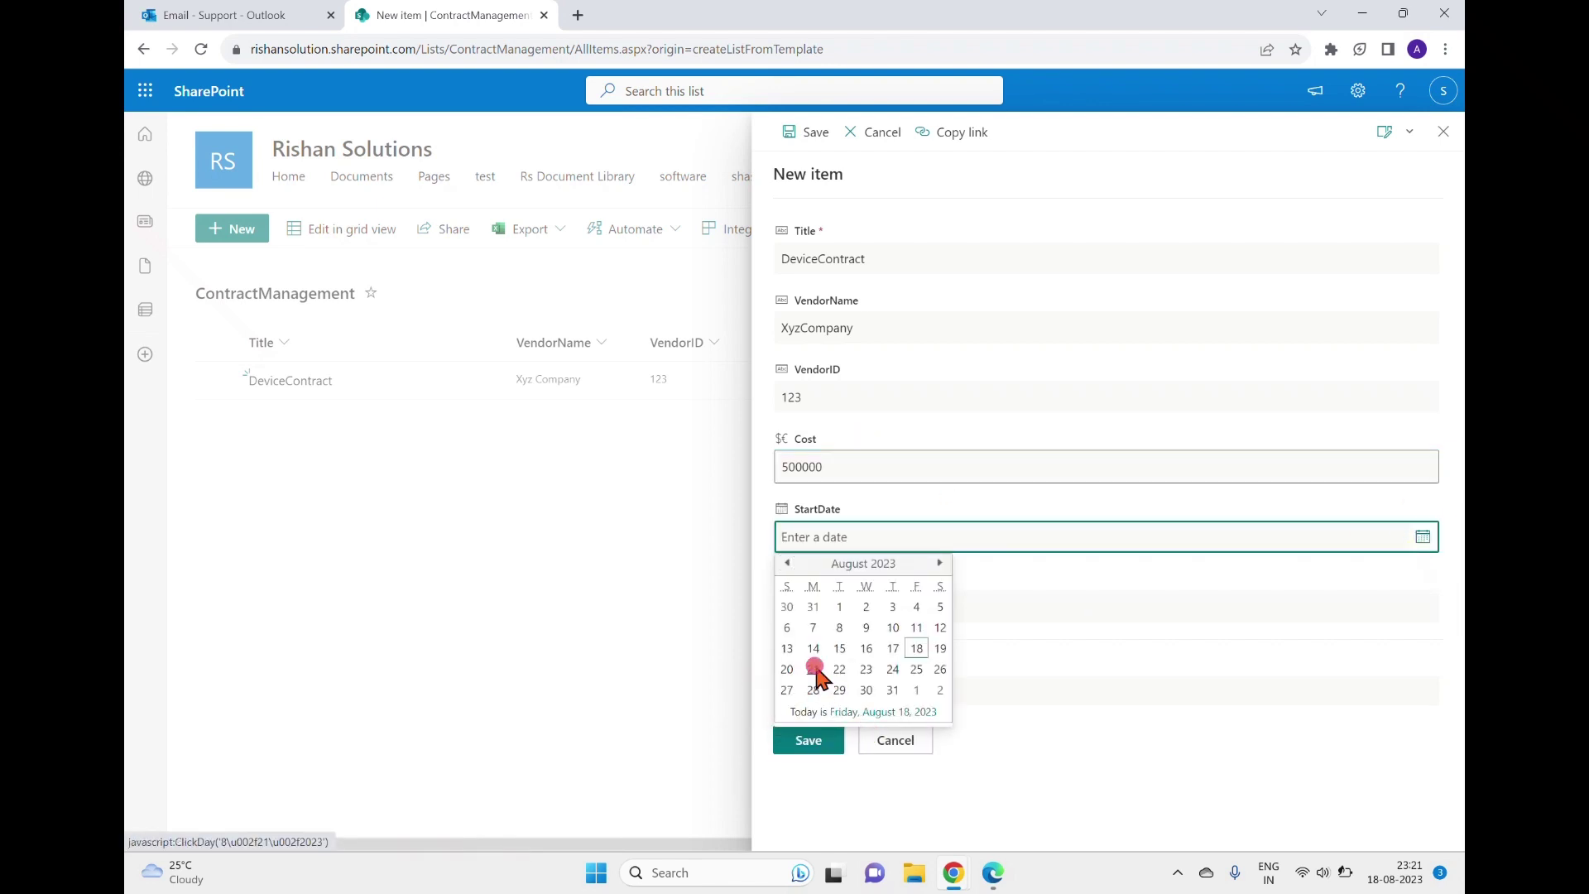
click(813, 669)
click(952, 600)
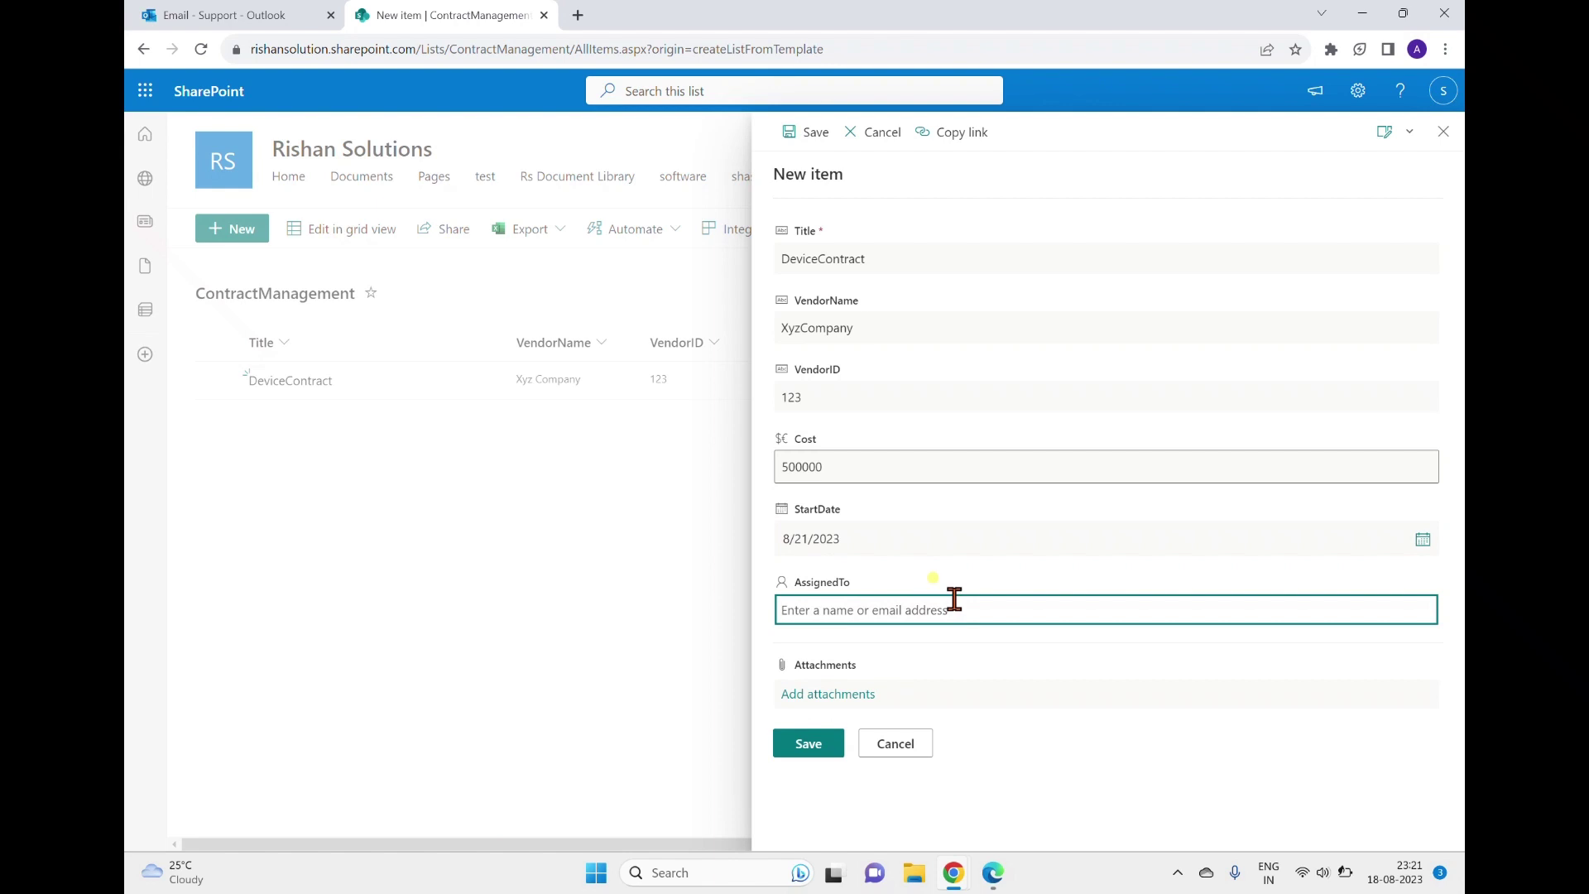
text(supp)
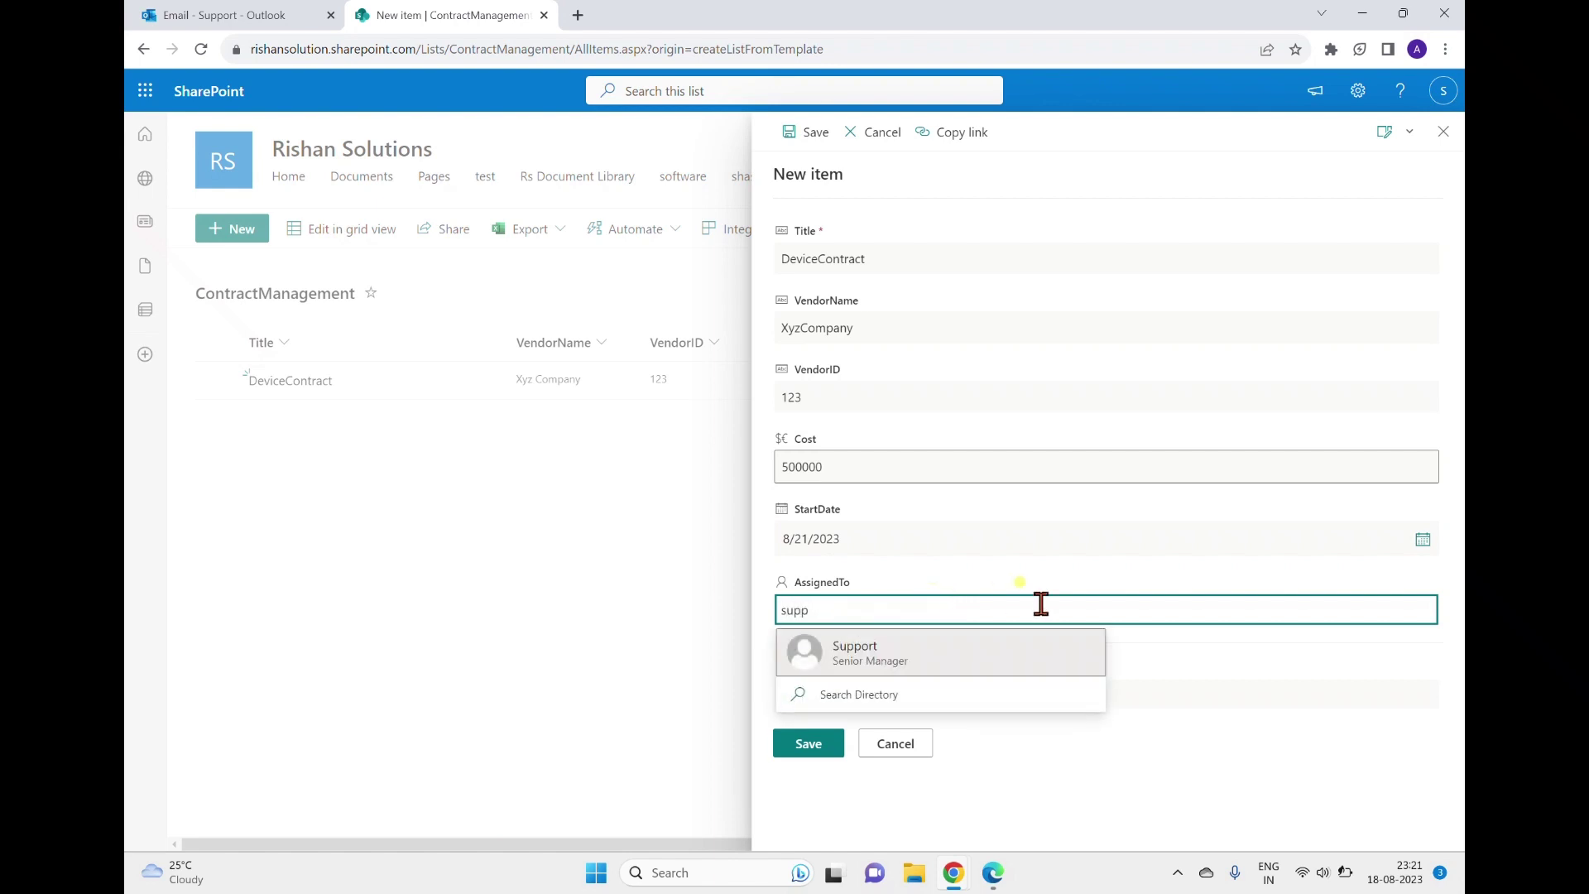
click(934, 668)
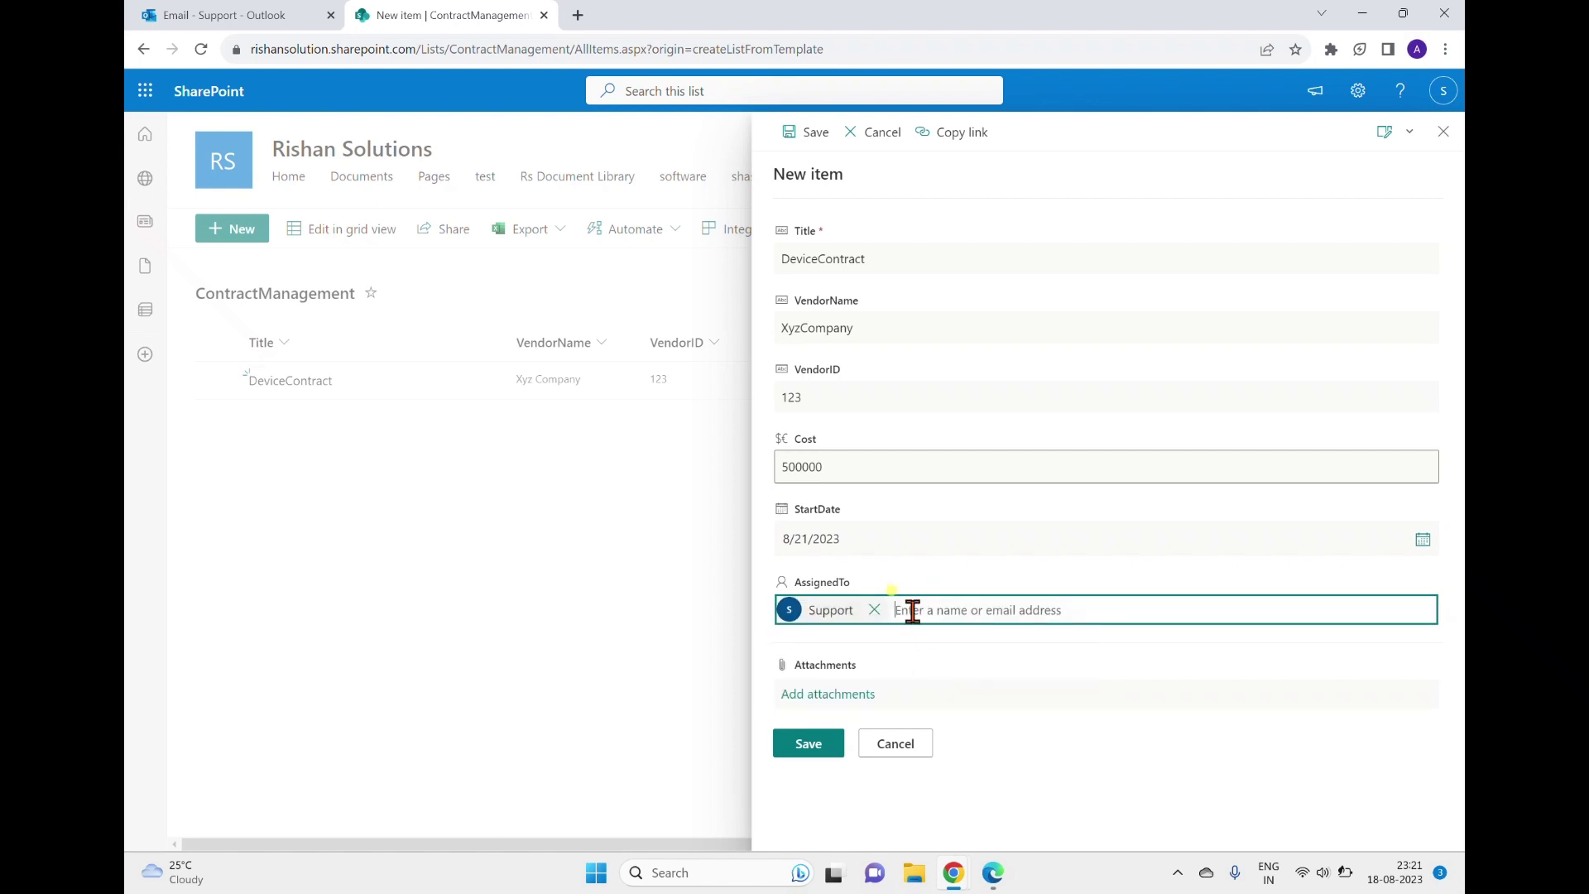
click(793, 750)
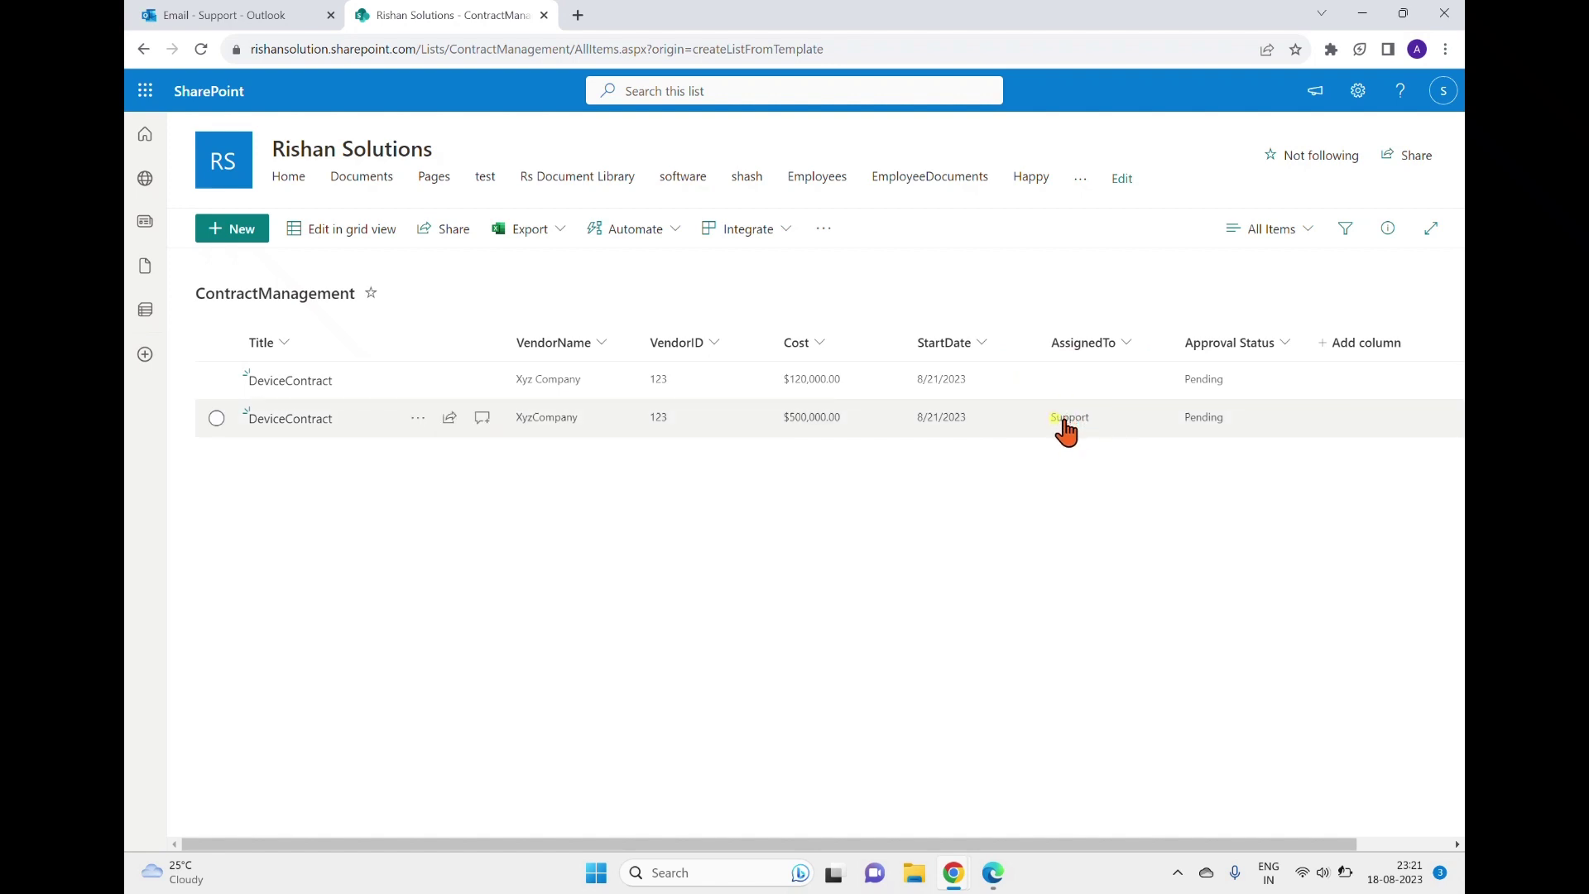
View the profile card of the person assigned to the XyzCompany list item and close it.
mouse_move(1066, 430)
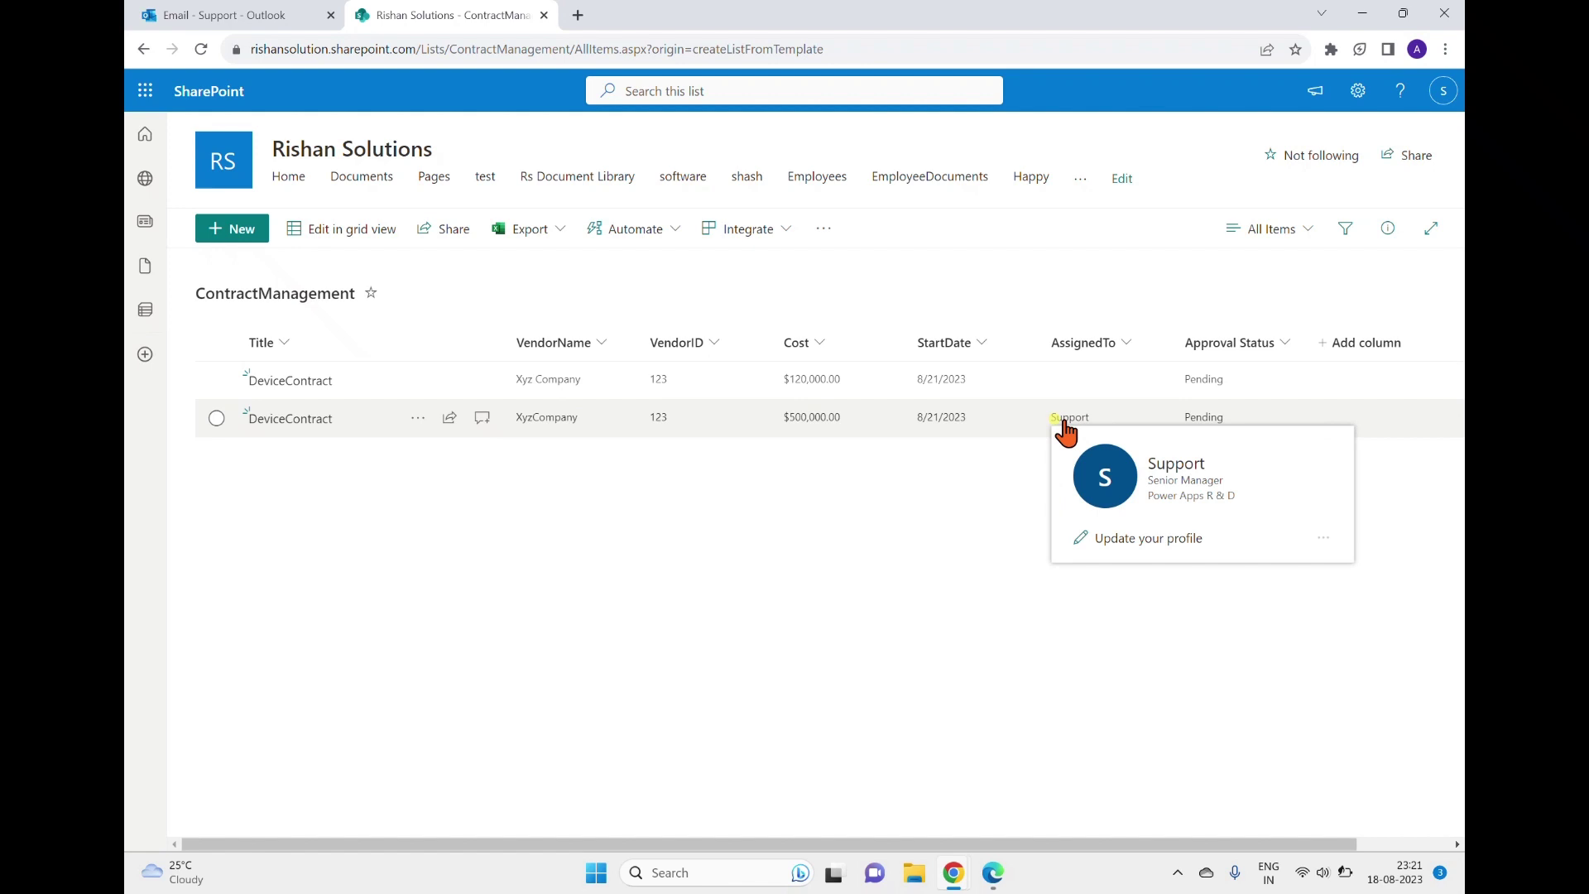
click(1066, 431)
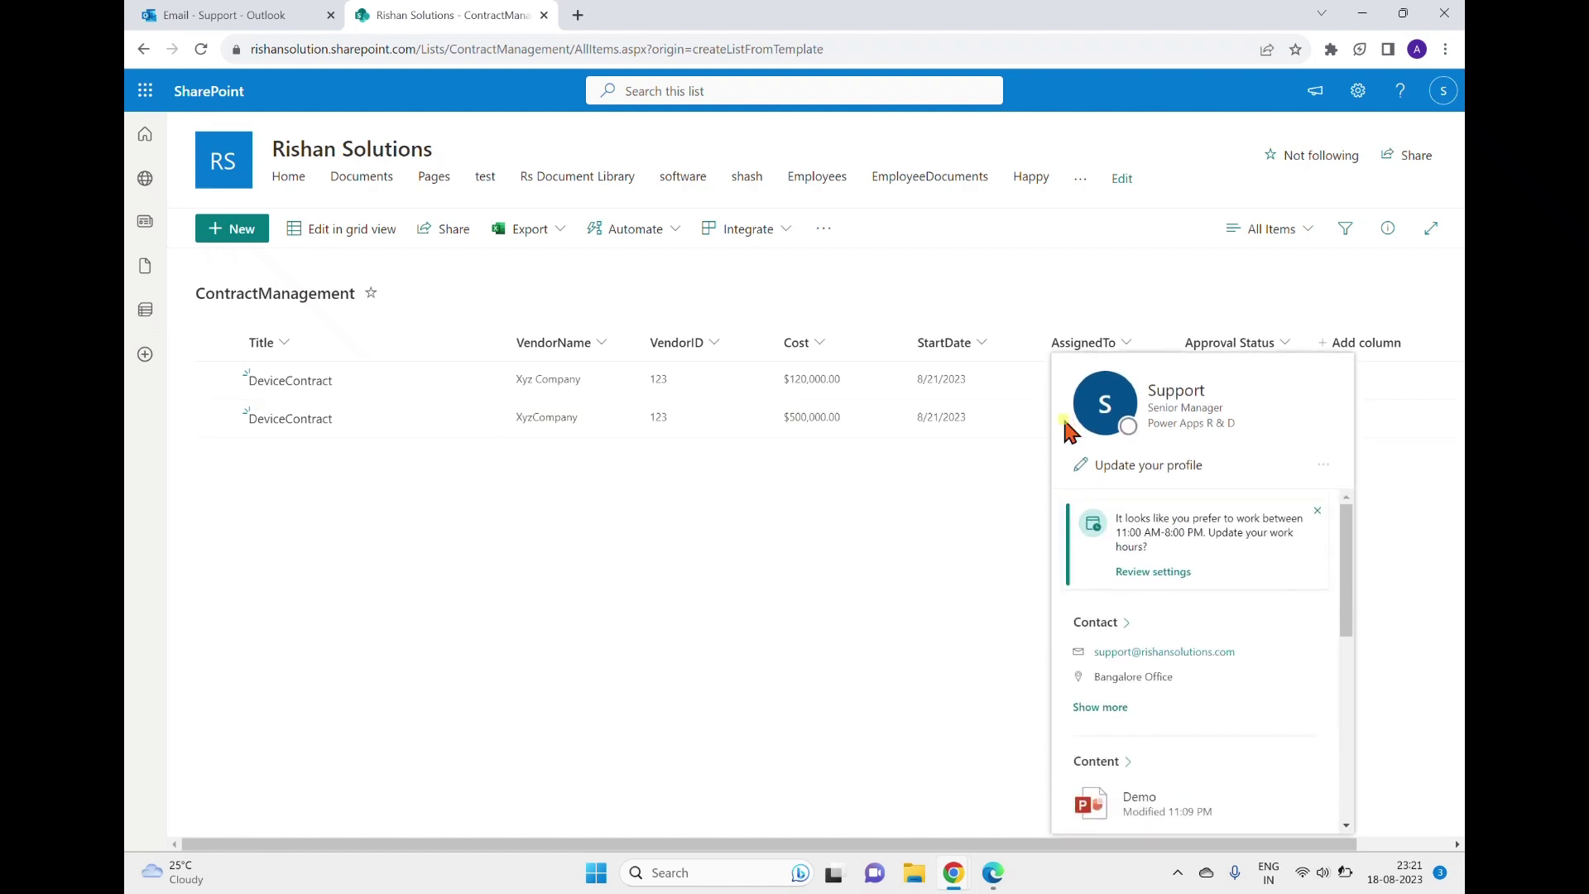
click(866, 526)
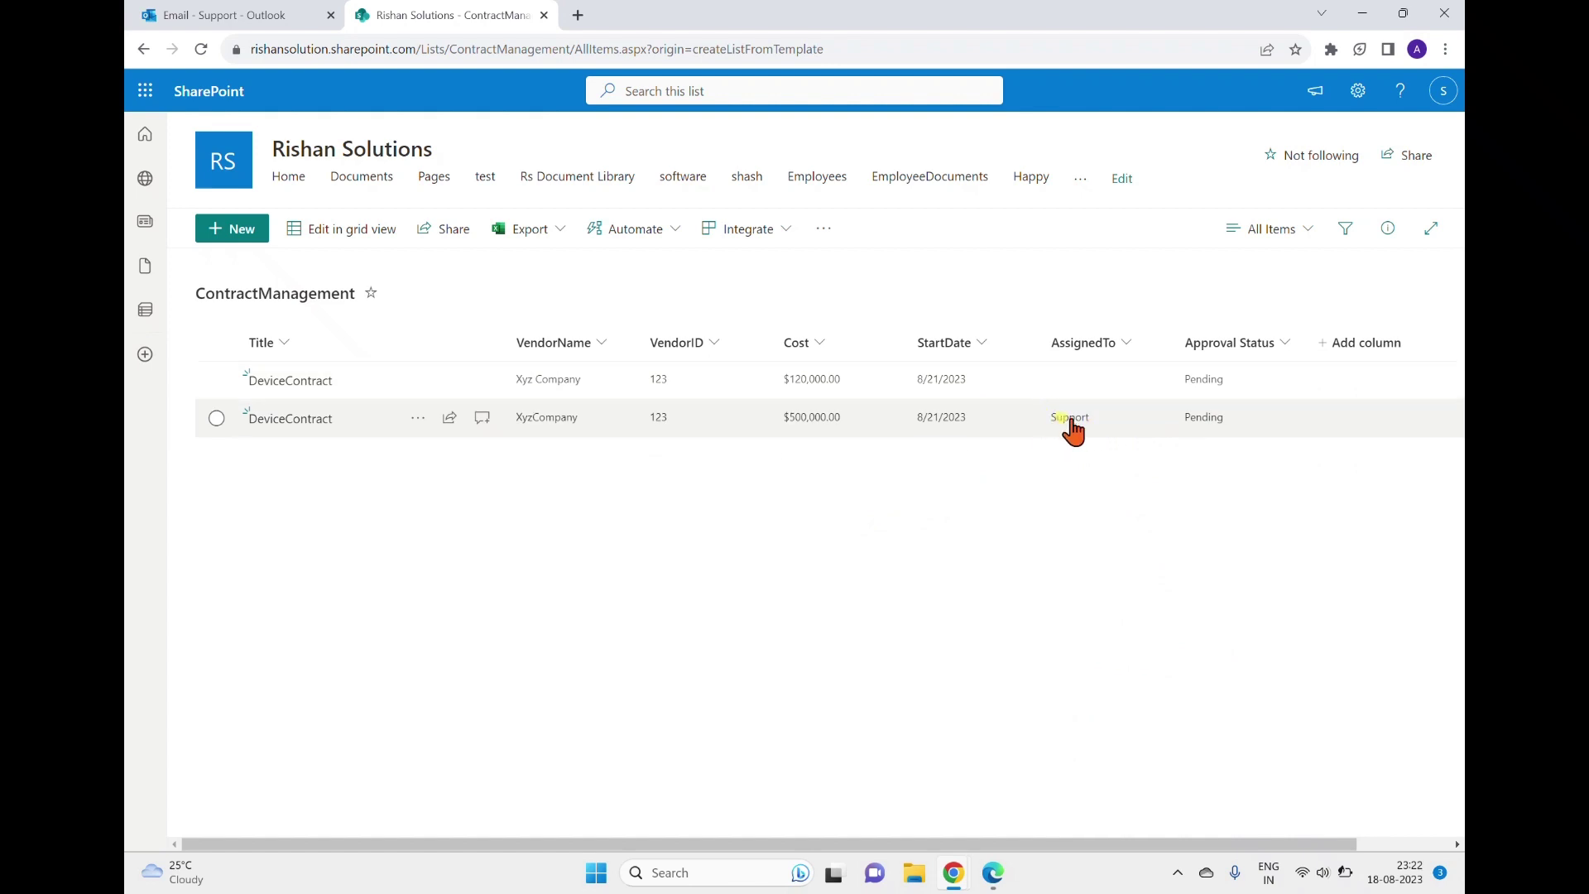
mouse_move(1073, 431)
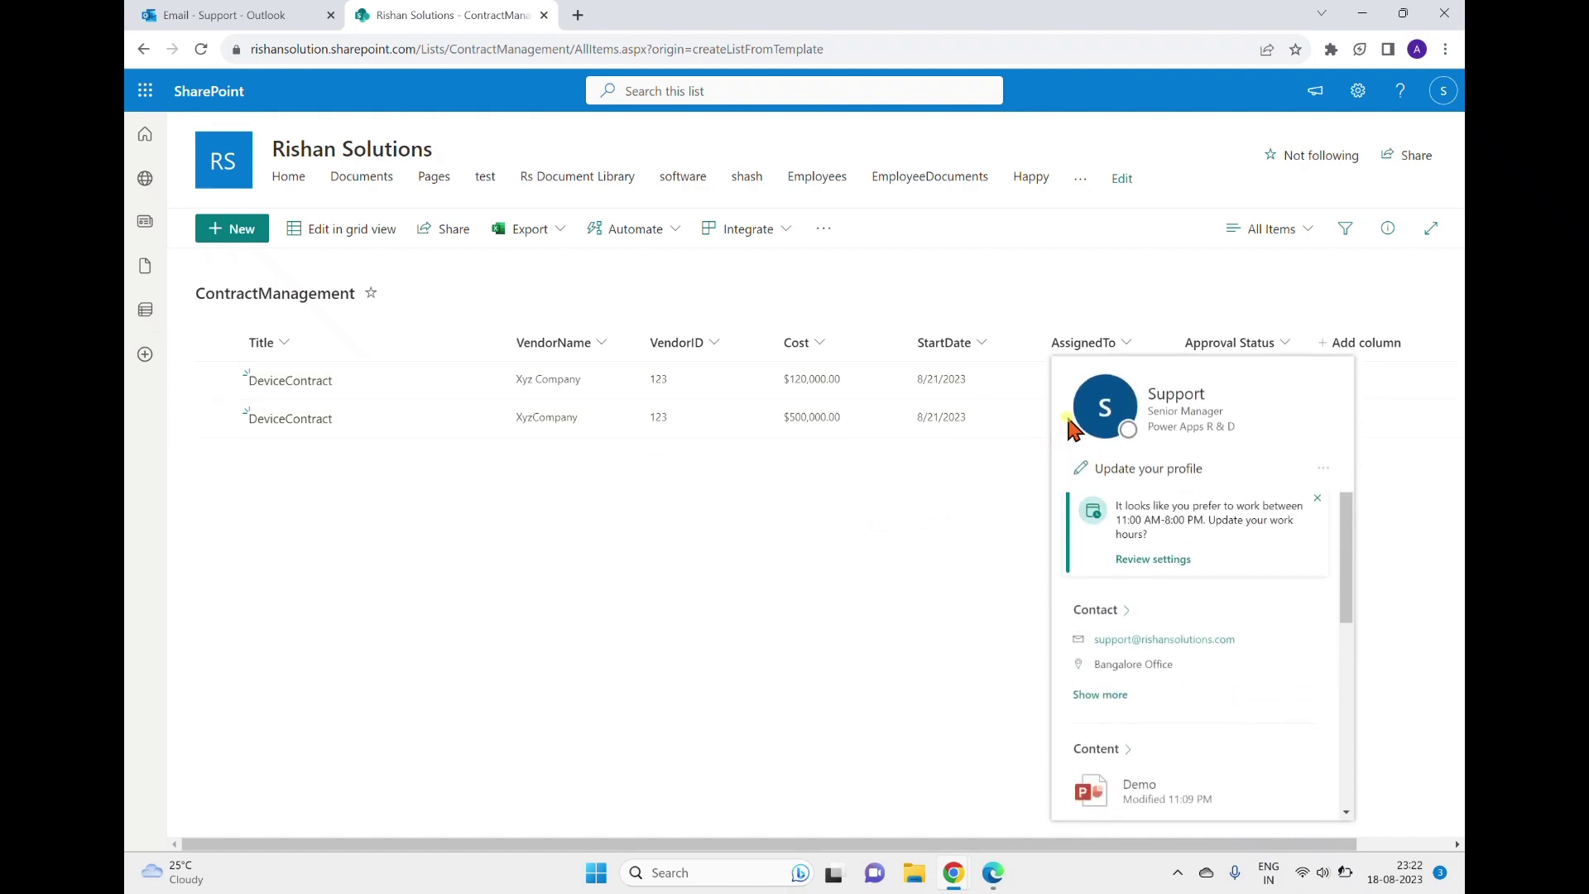
click(788, 533)
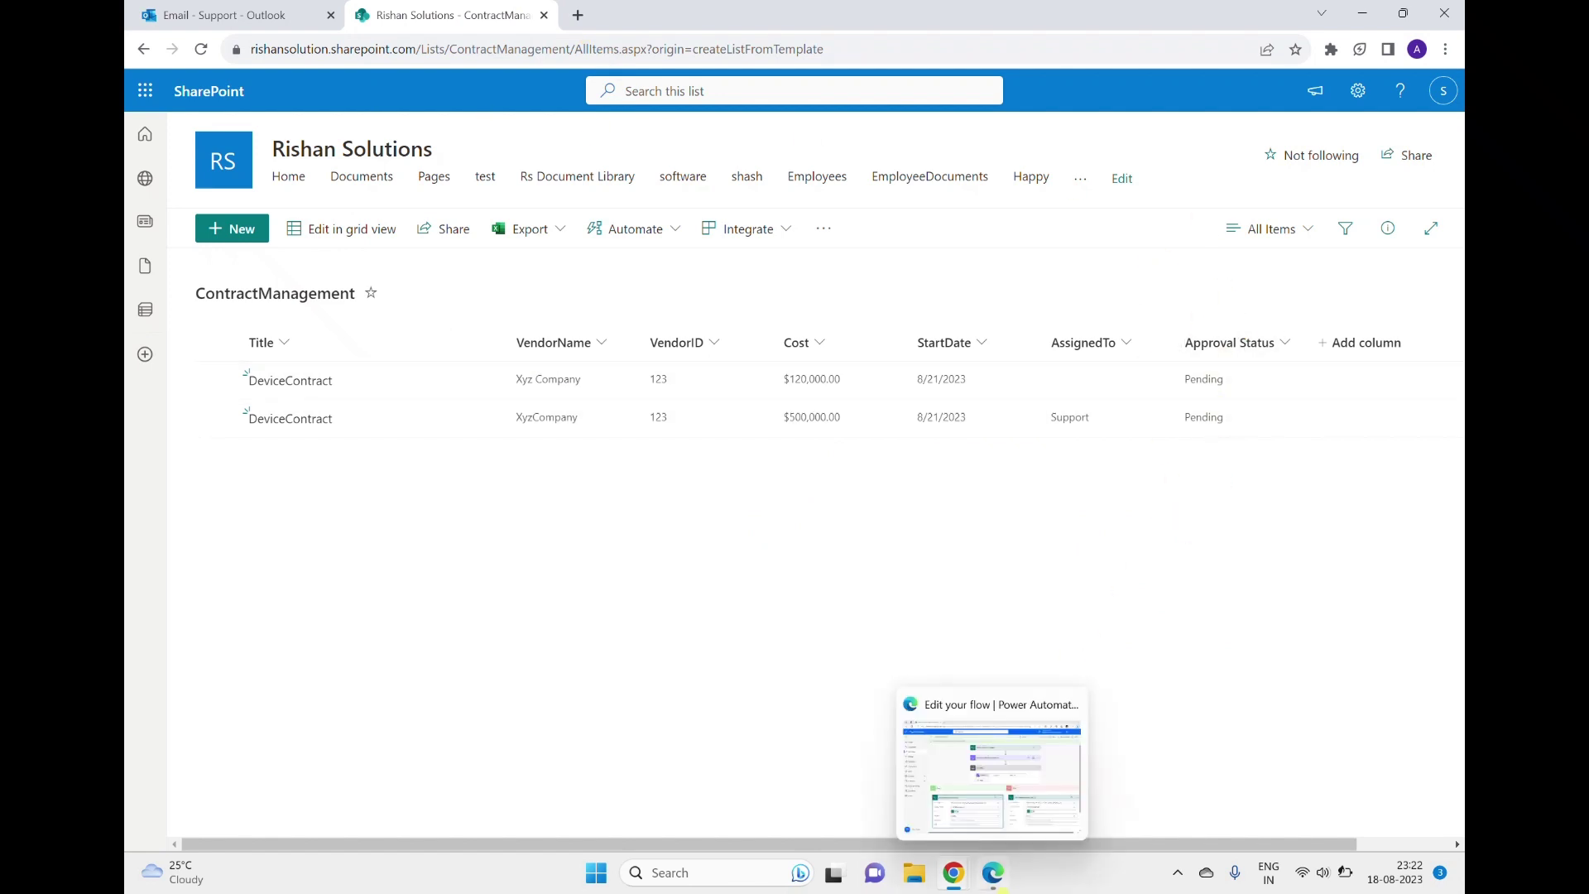
Switch to Power Automate in Edge, open the ContractApproval flow's running run and inspect its Start and wait for an approval action.
click(987, 881)
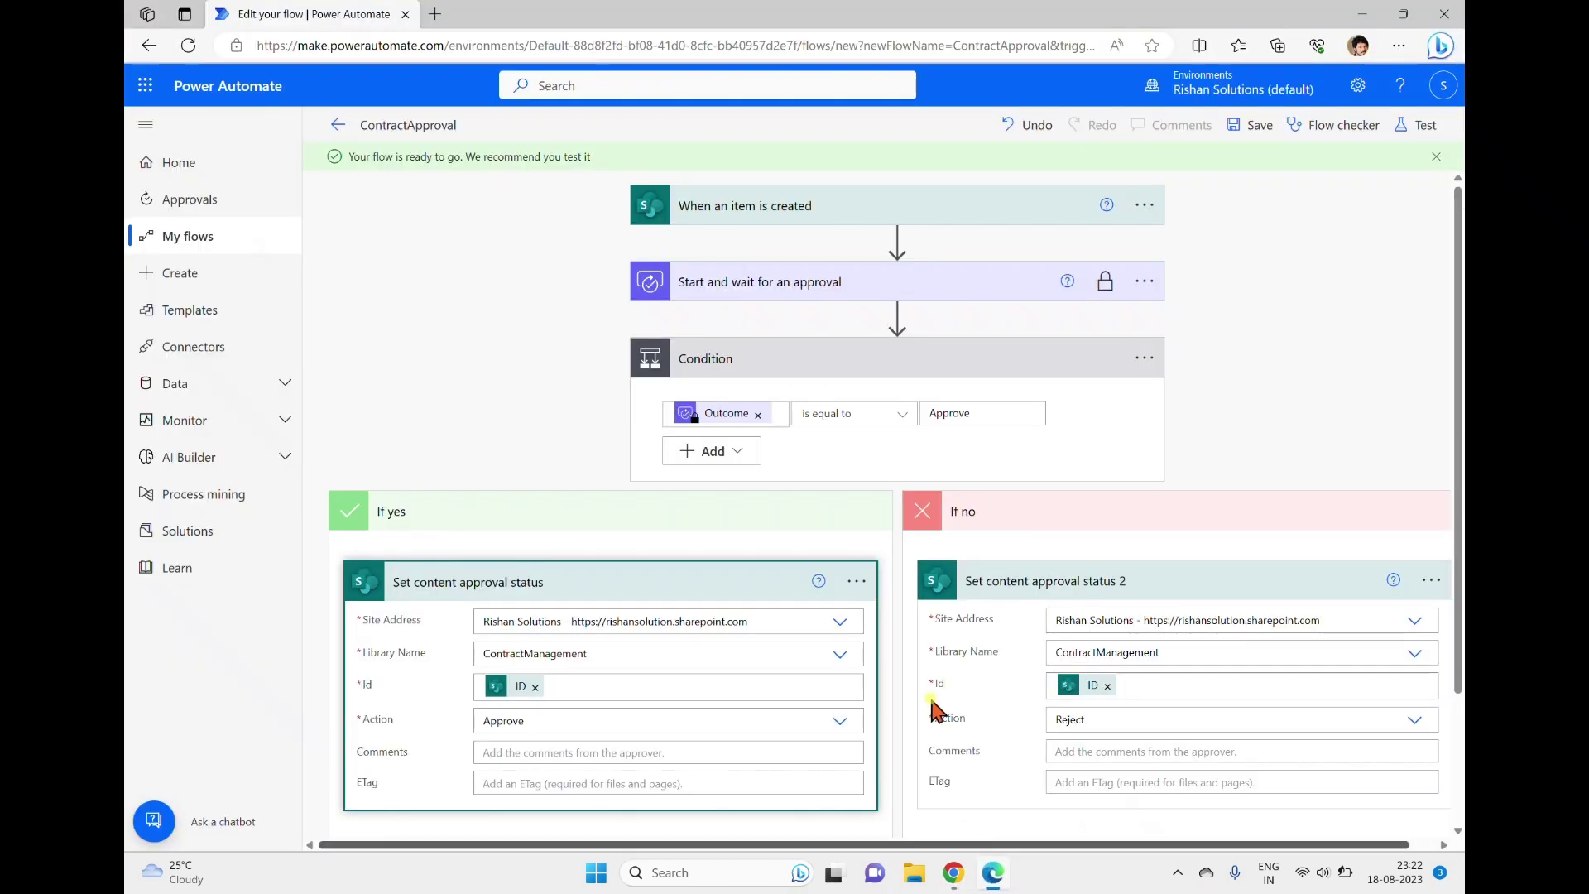
click(335, 134)
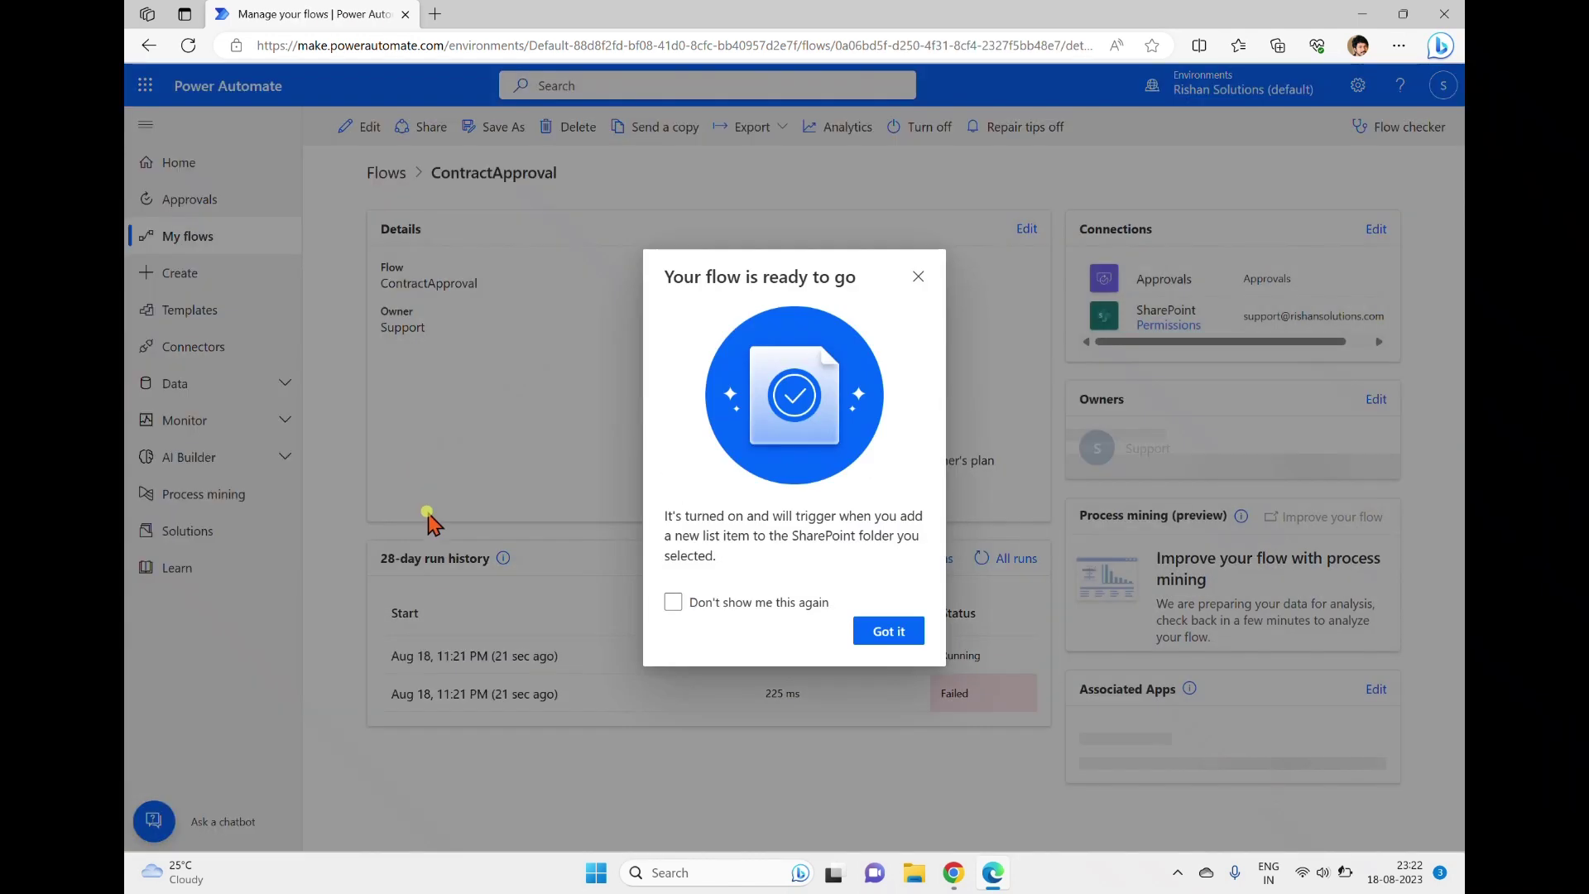
click(887, 633)
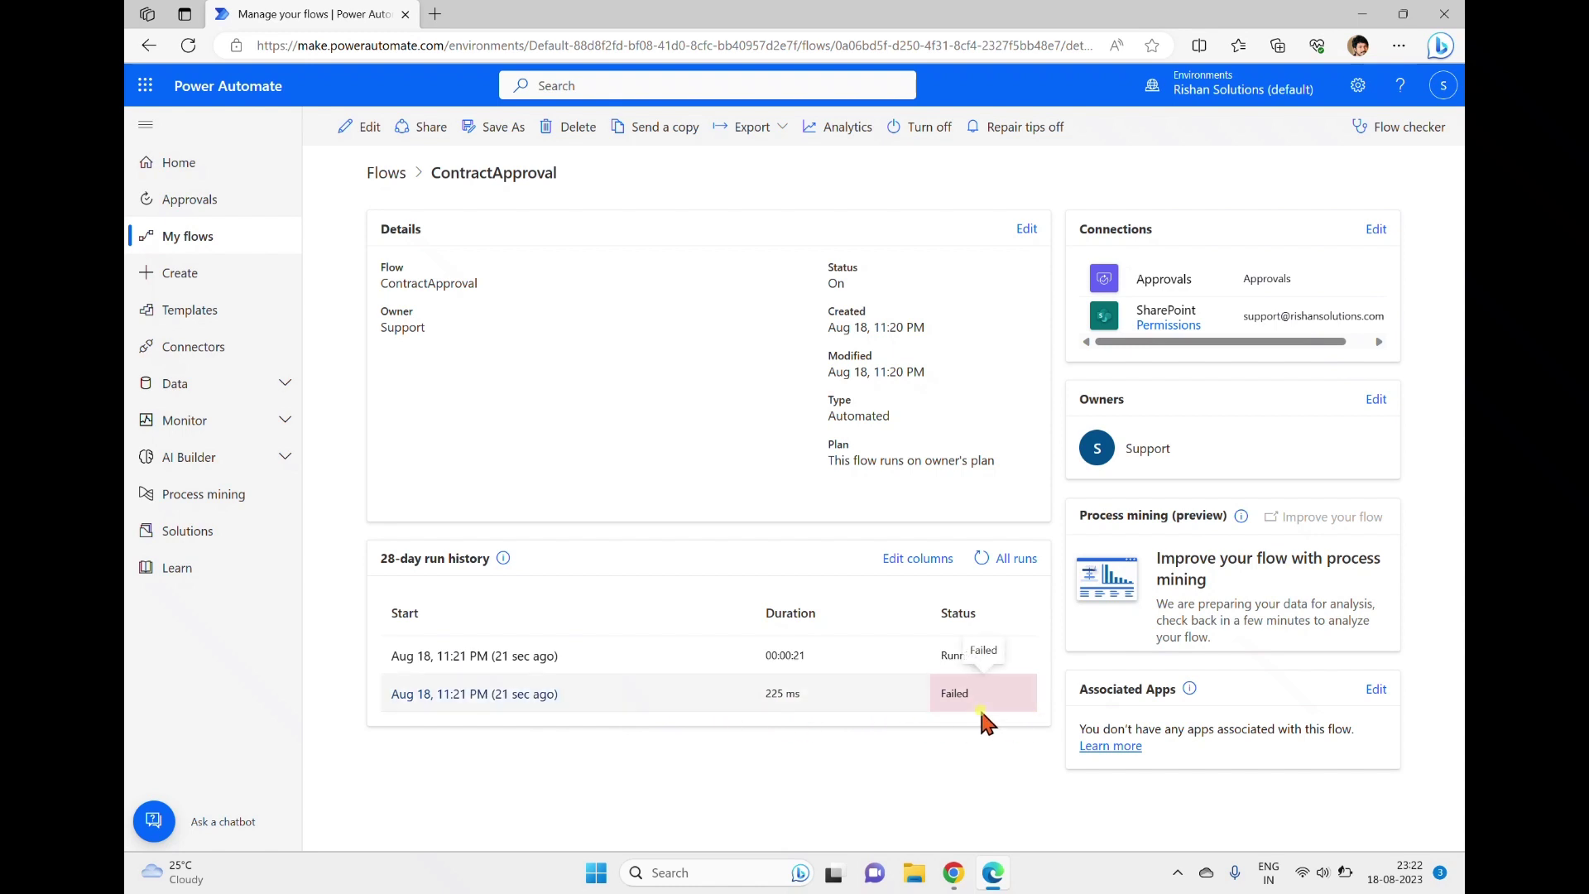
click(505, 656)
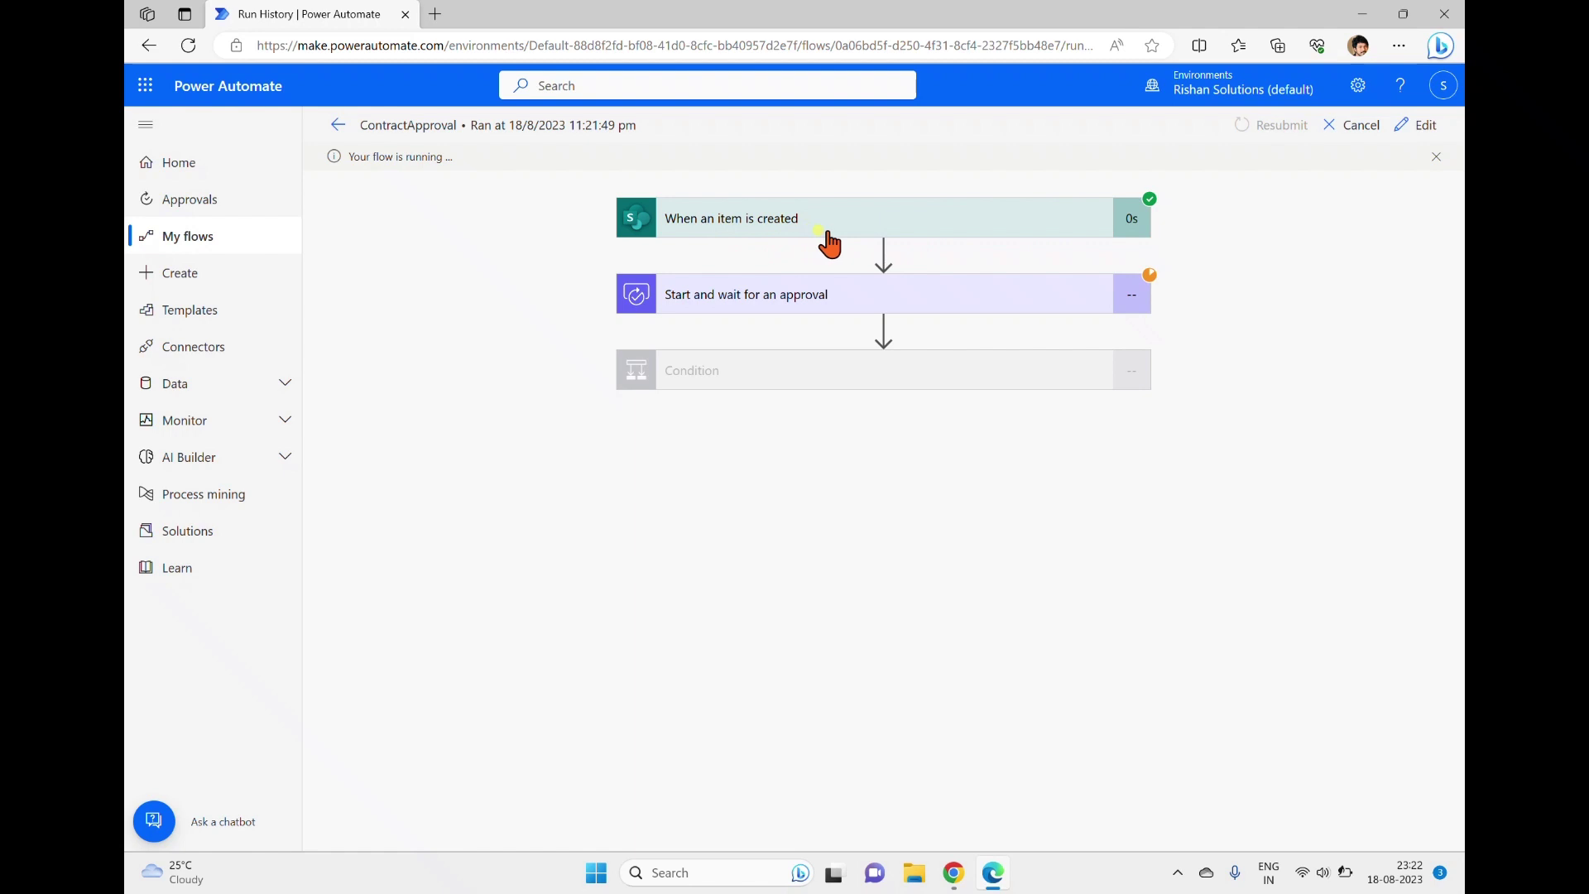
click(838, 299)
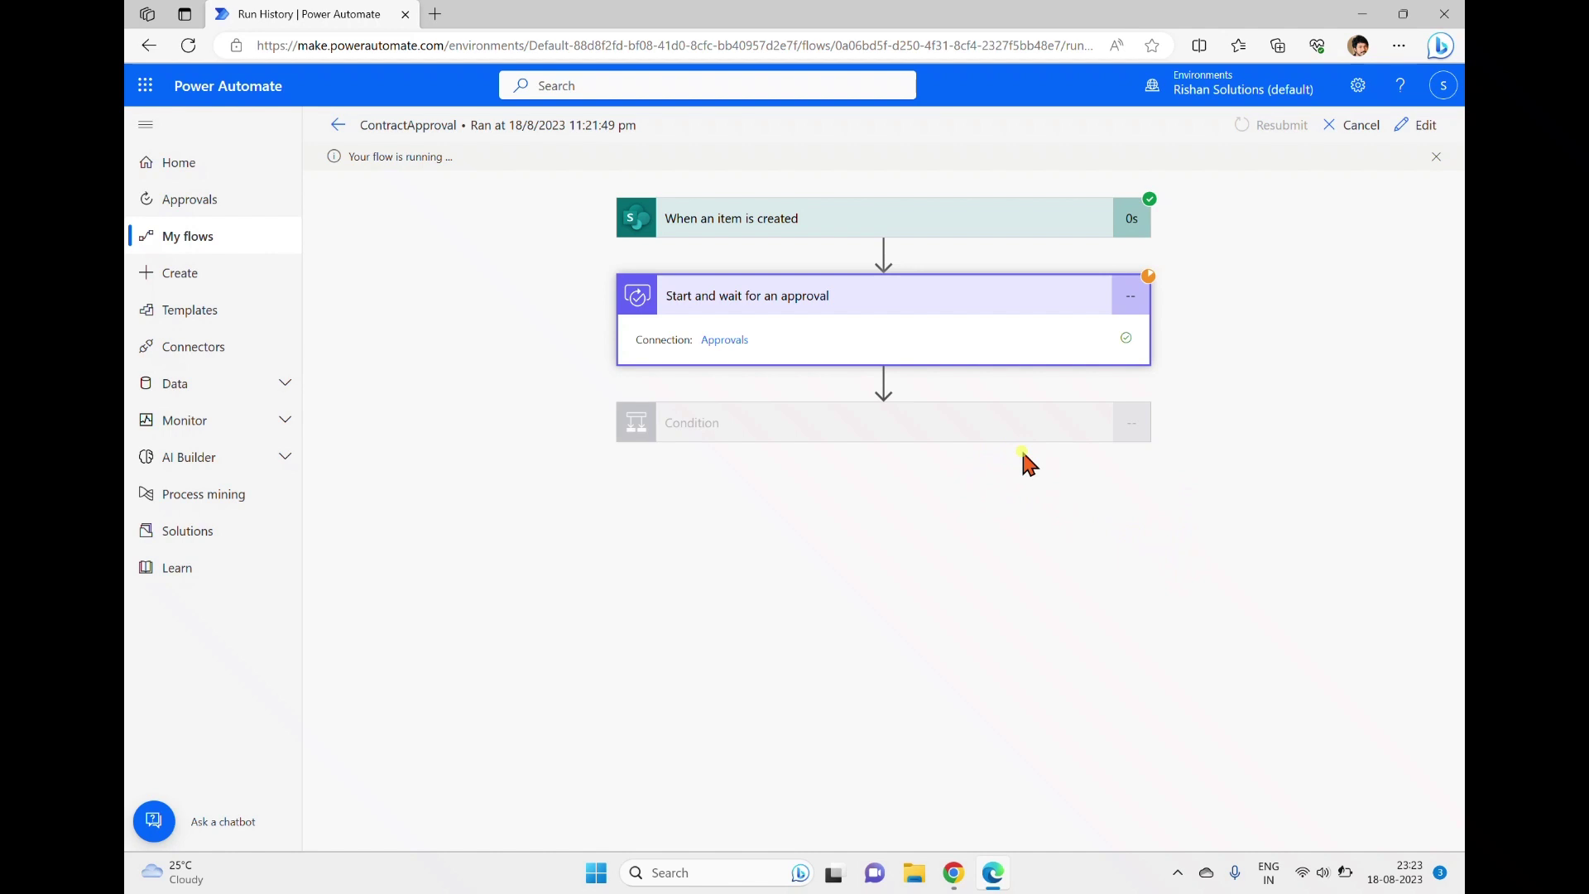
Switch to Chrome, check the Outlook inbox for a new contract approval email, and return to the ContractManagement list.
mouse_move(953, 876)
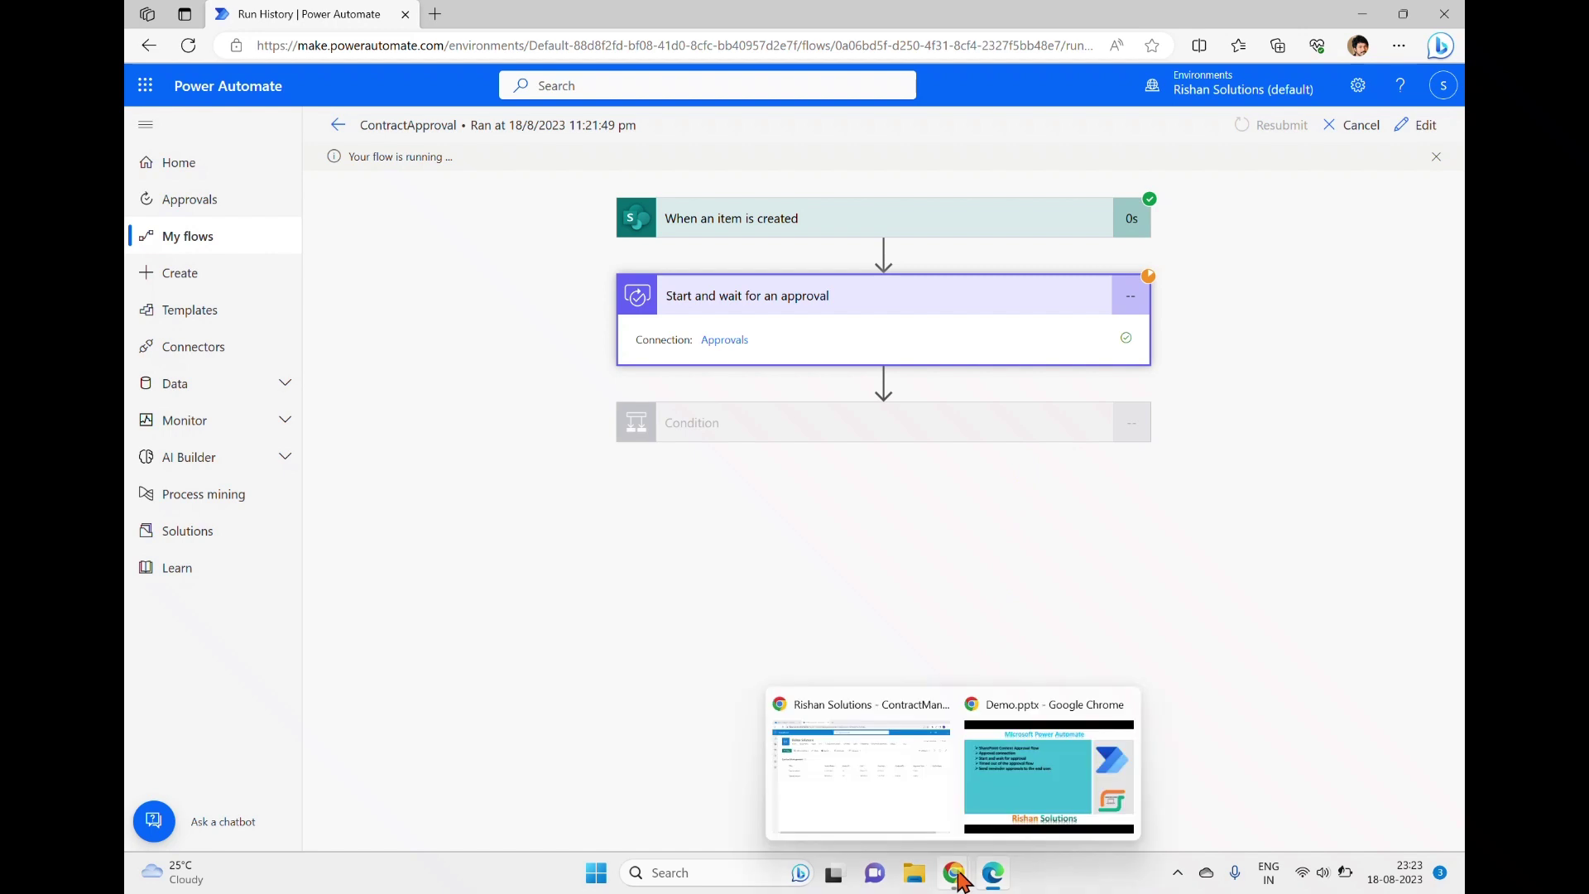
click(916, 798)
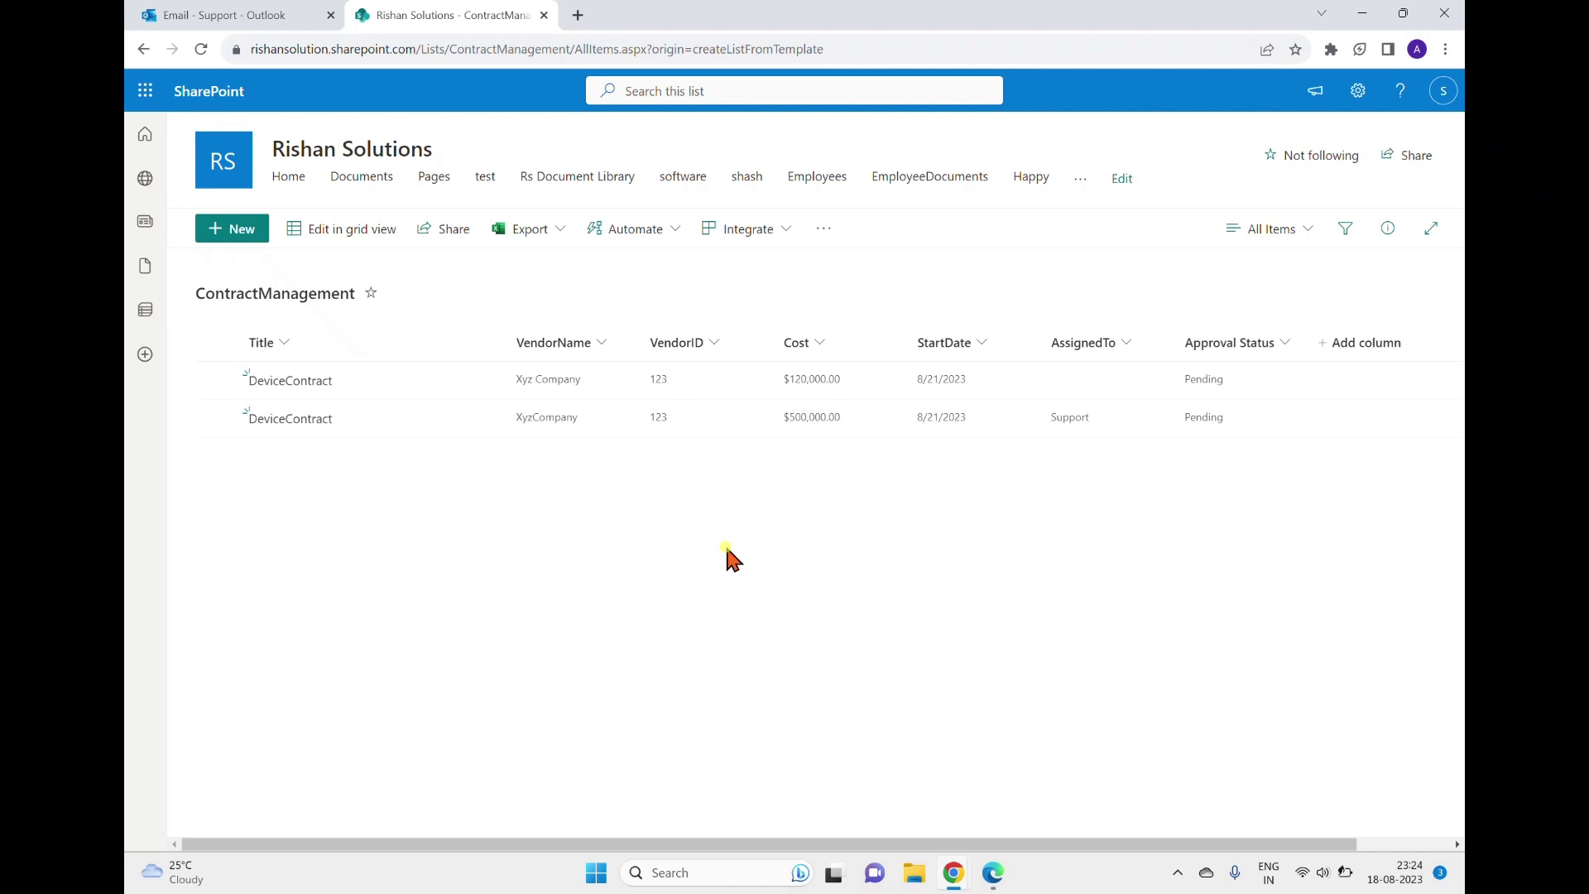
click(222, 17)
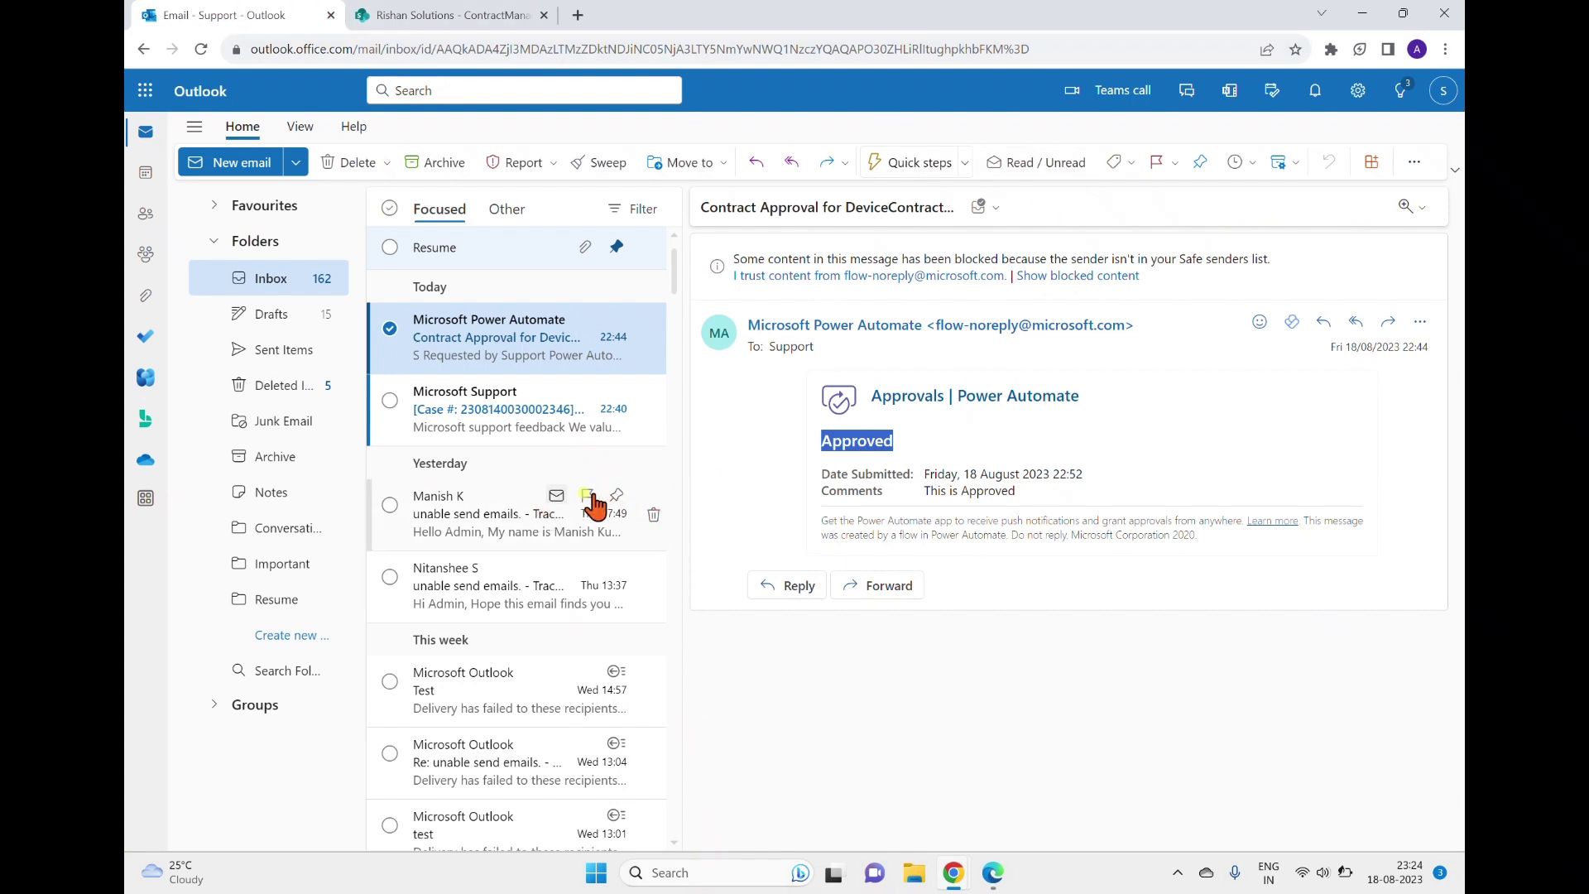
click(495, 14)
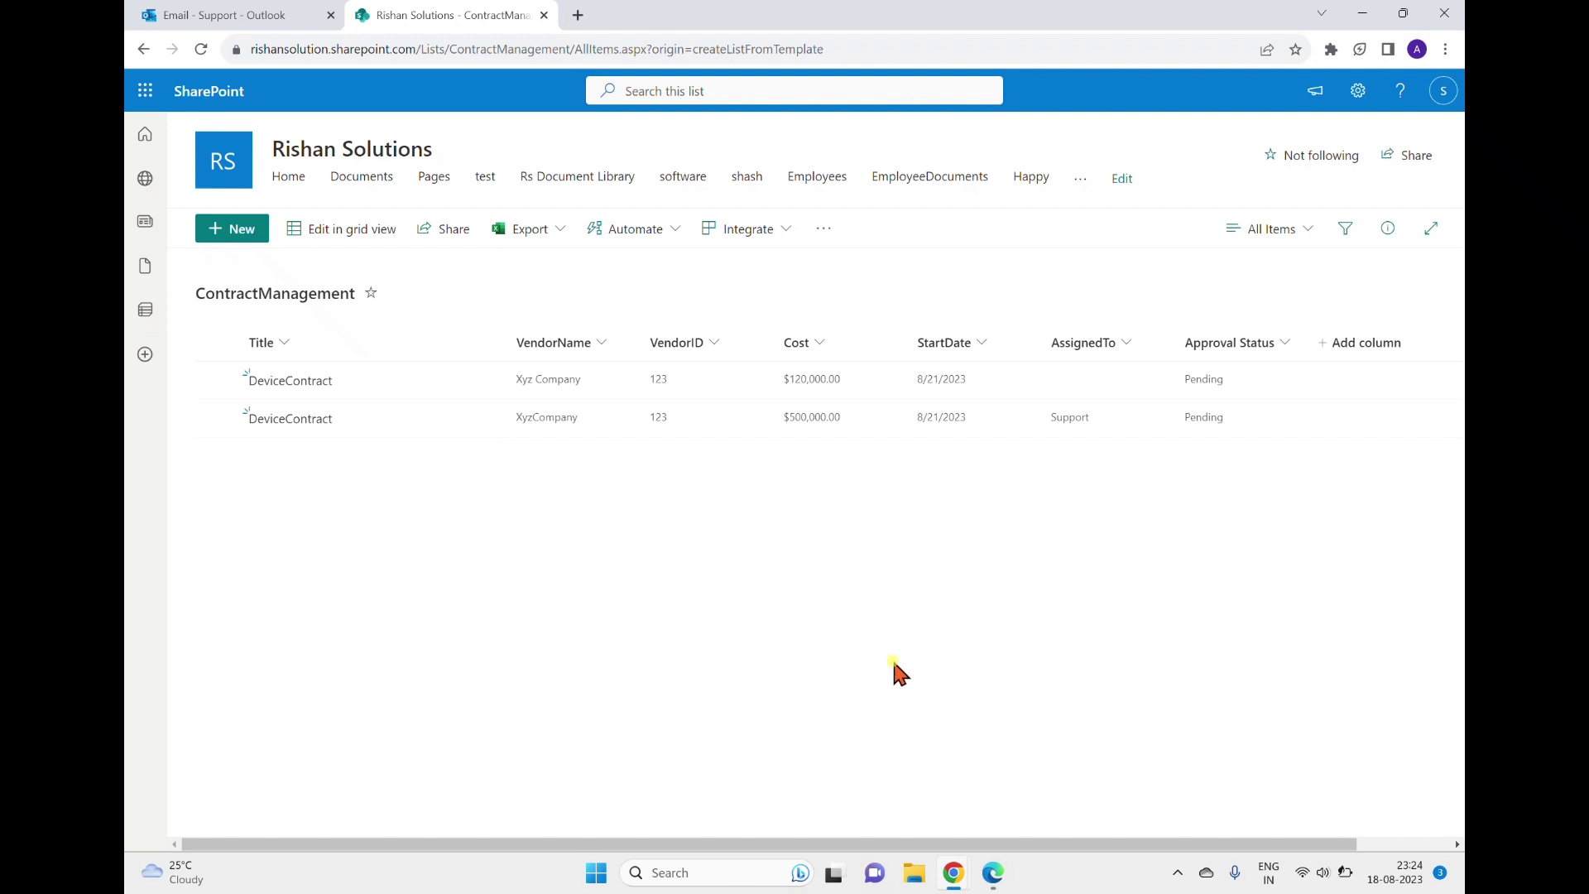
Switch back to Power Automate, open the failed ContractApproval run and examine the error details of its approval action.
click(991, 870)
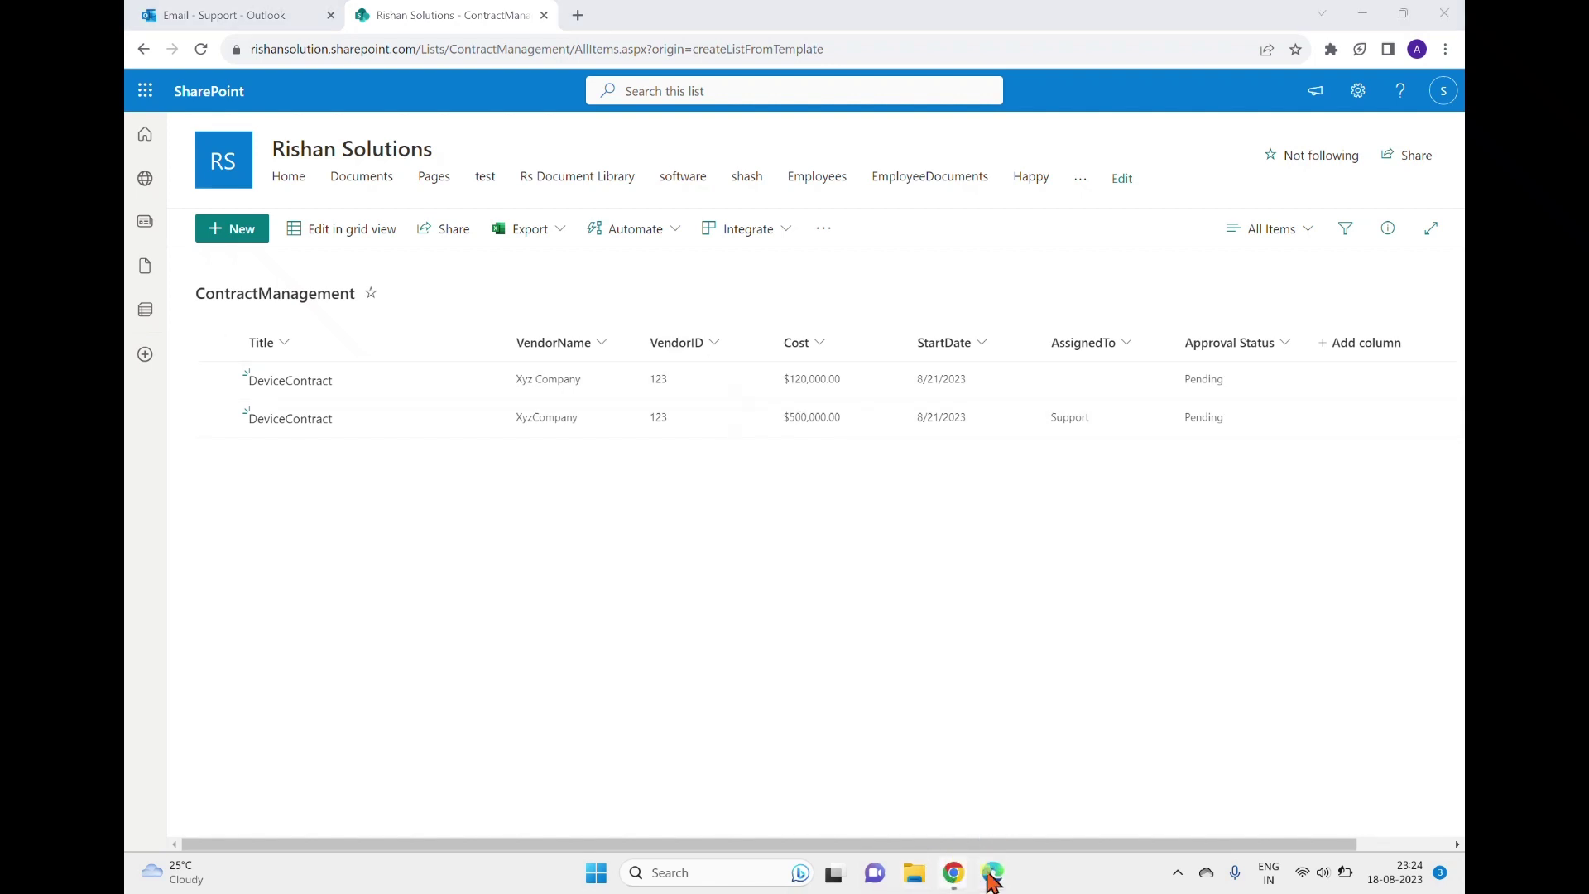
click(997, 816)
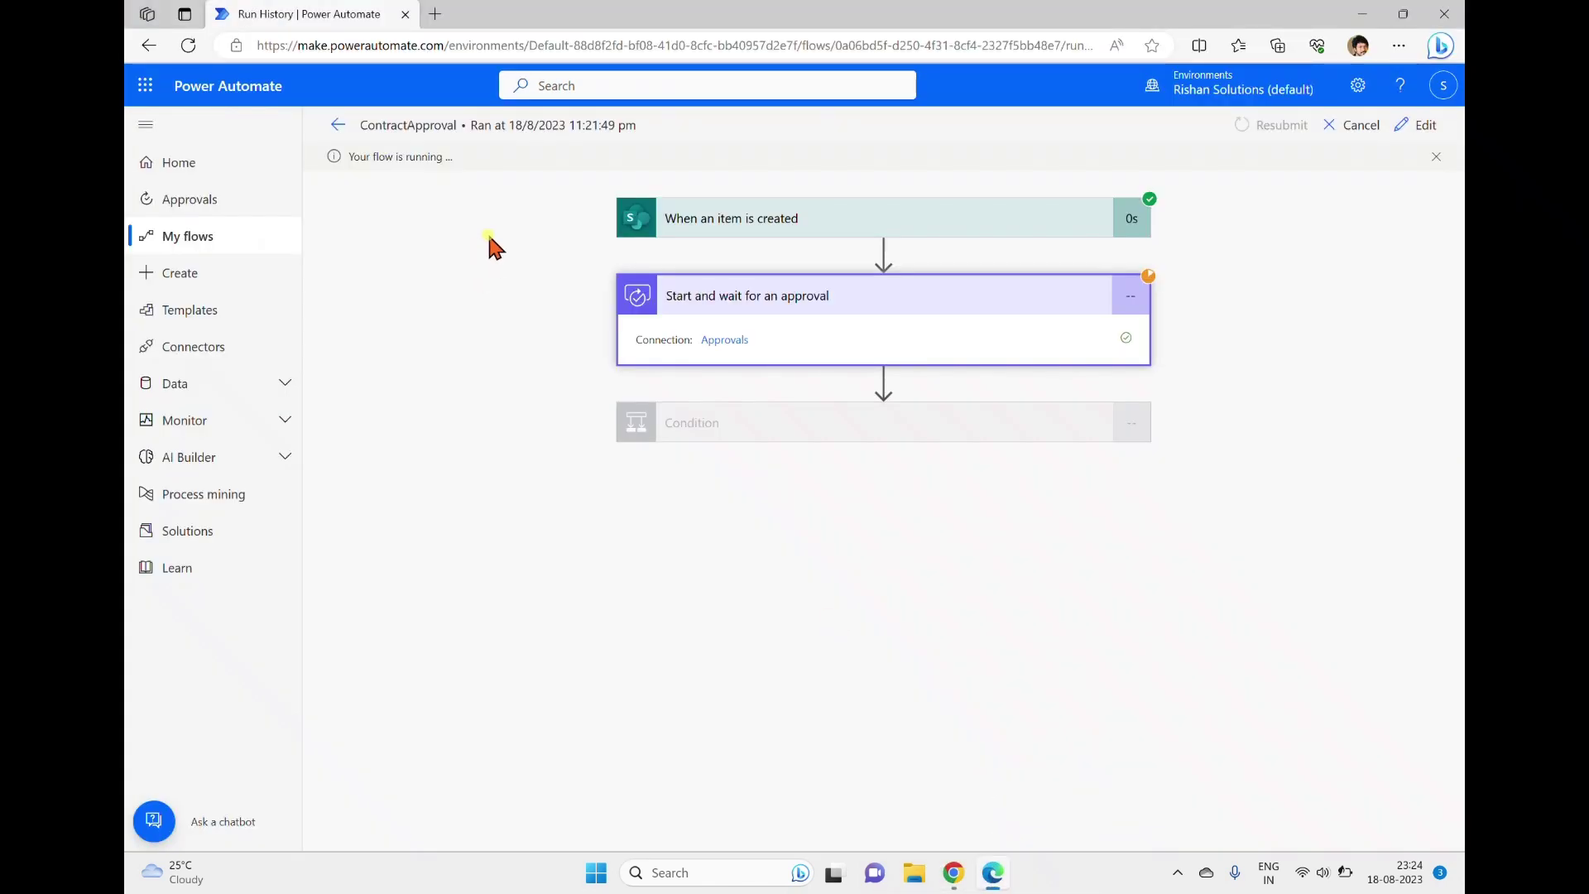
click(338, 125)
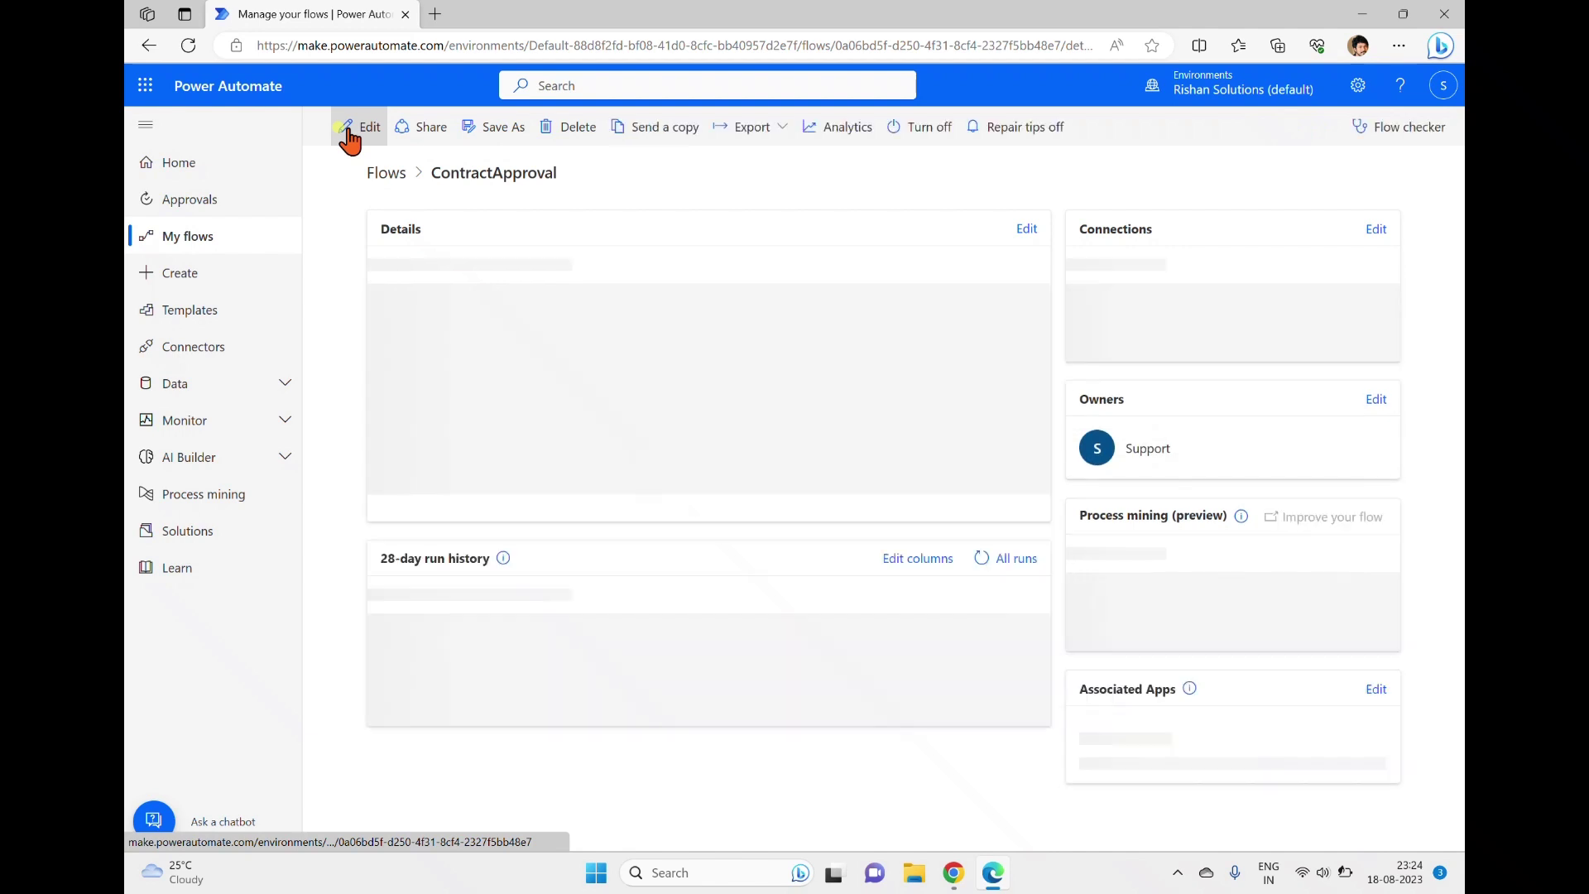
click(503, 697)
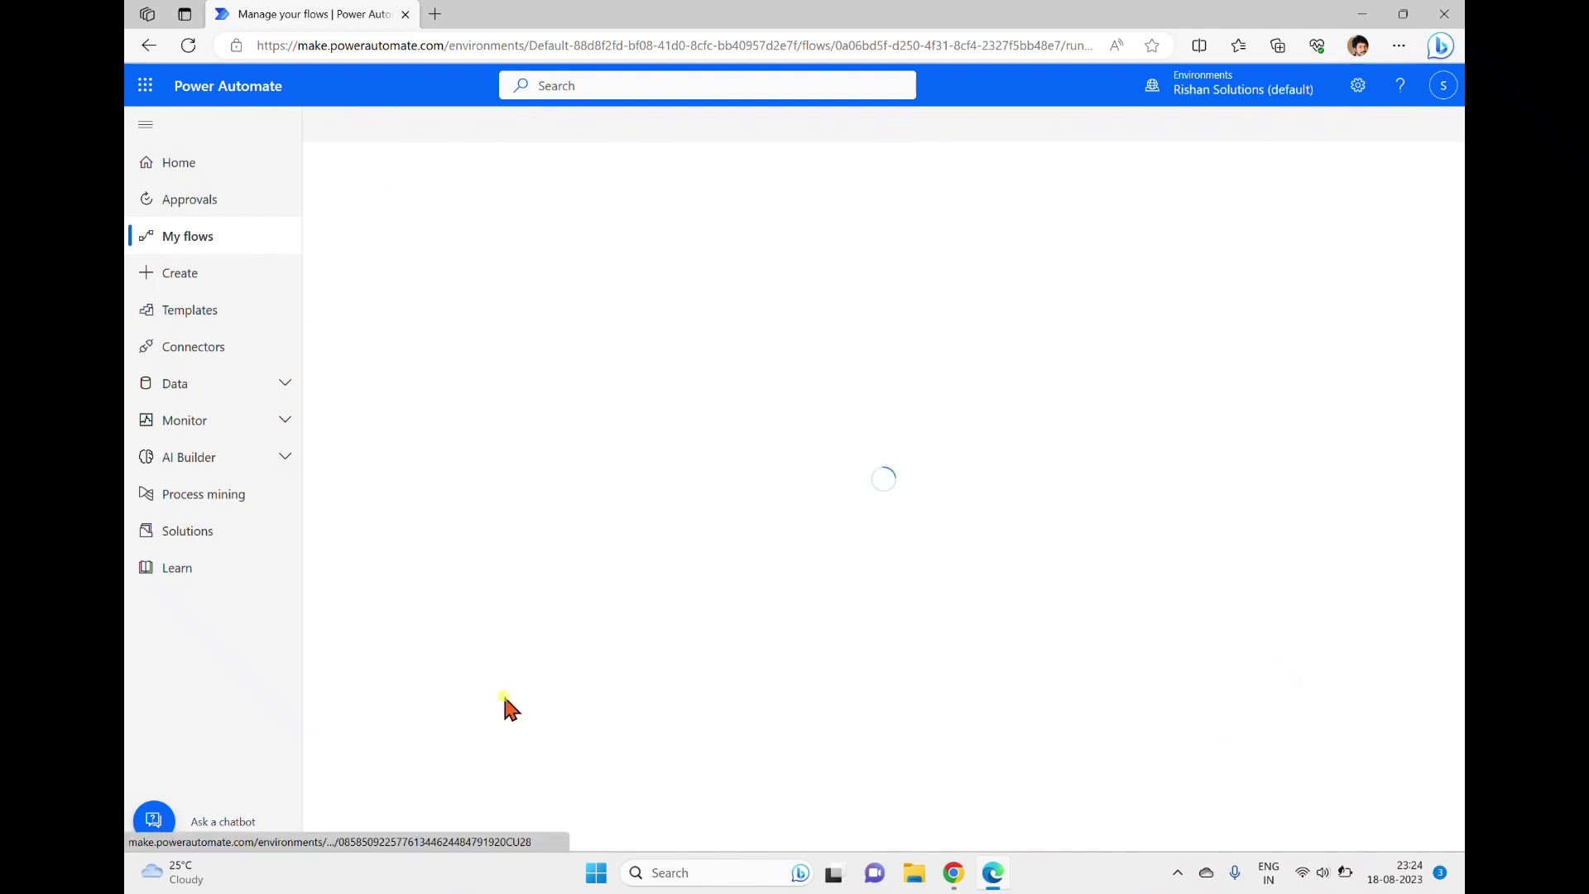
click(745, 307)
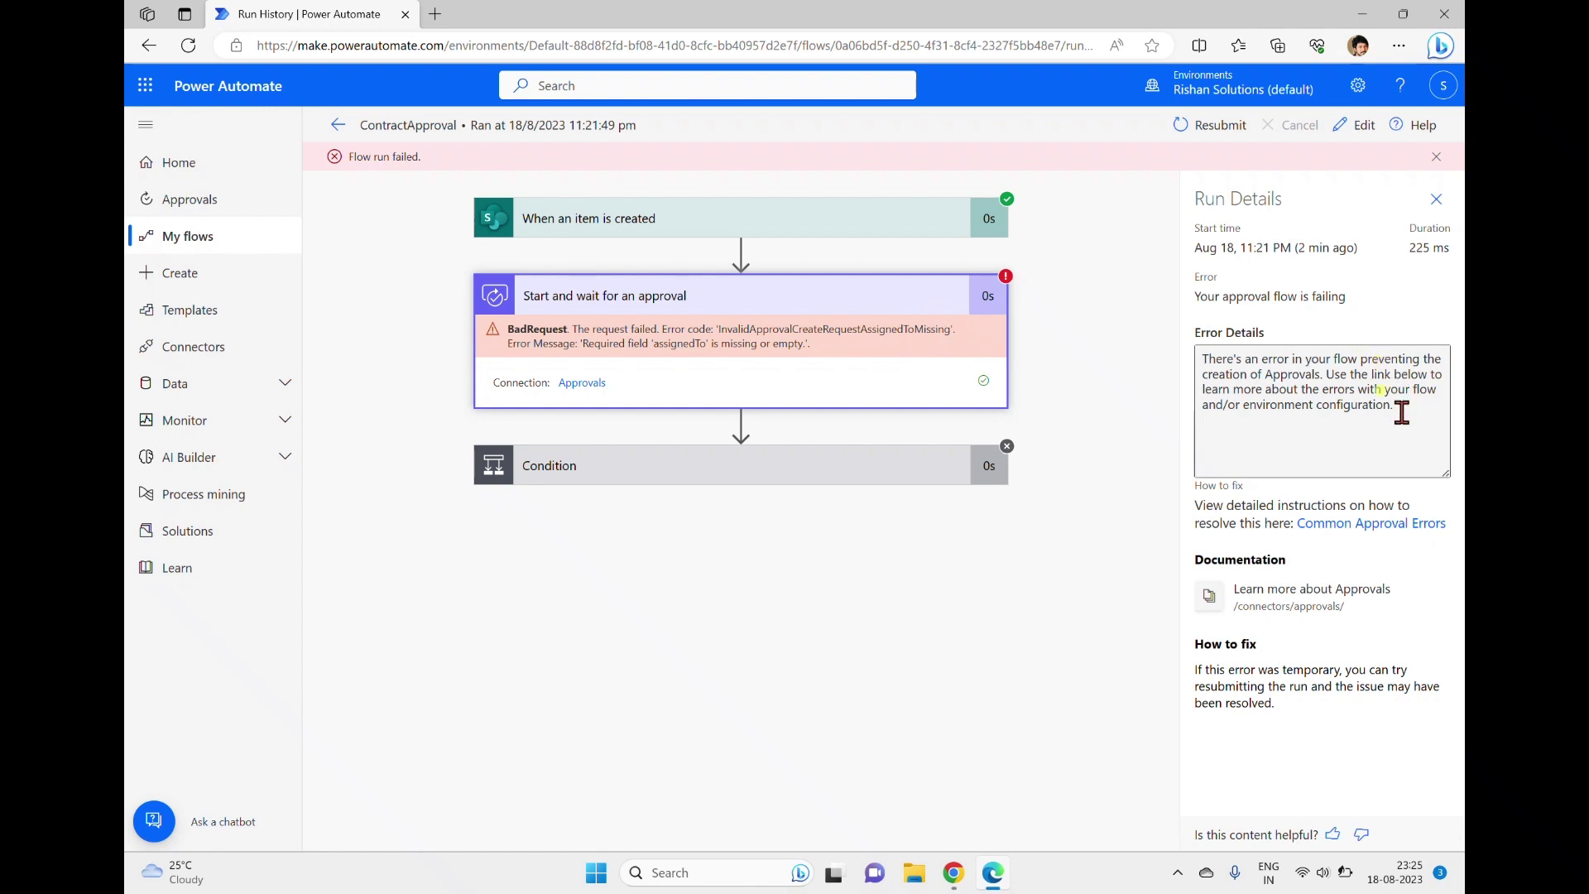
drag(1399, 407, 1202, 360)
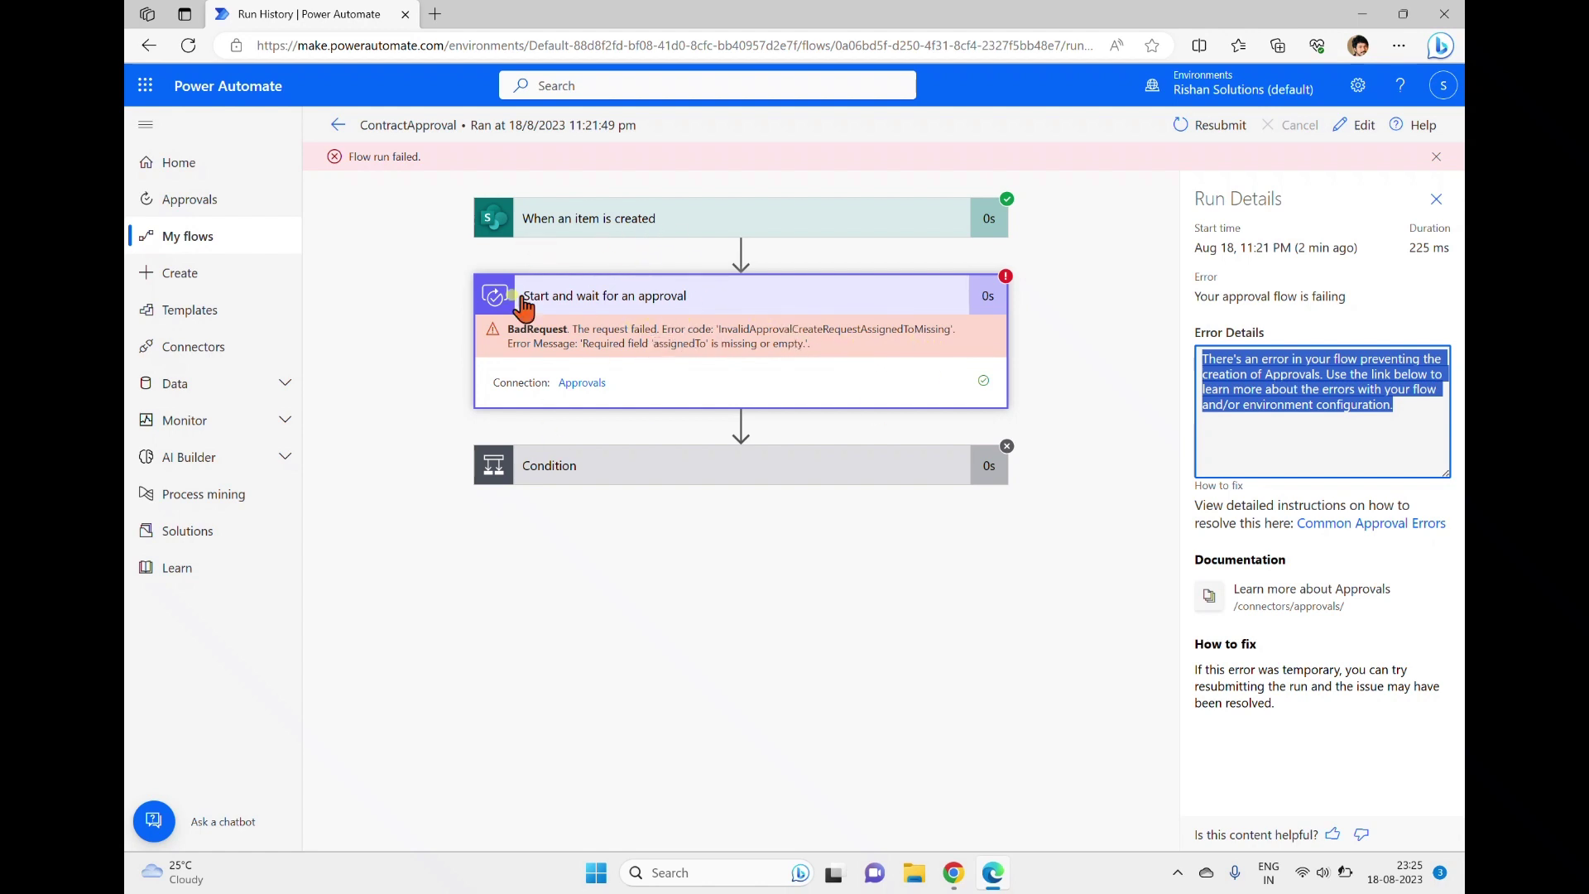
Switch to Outlook in Chrome and open the newest Power Automate email requesting contract approval for DeviceContract.
mouse_move(978, 874)
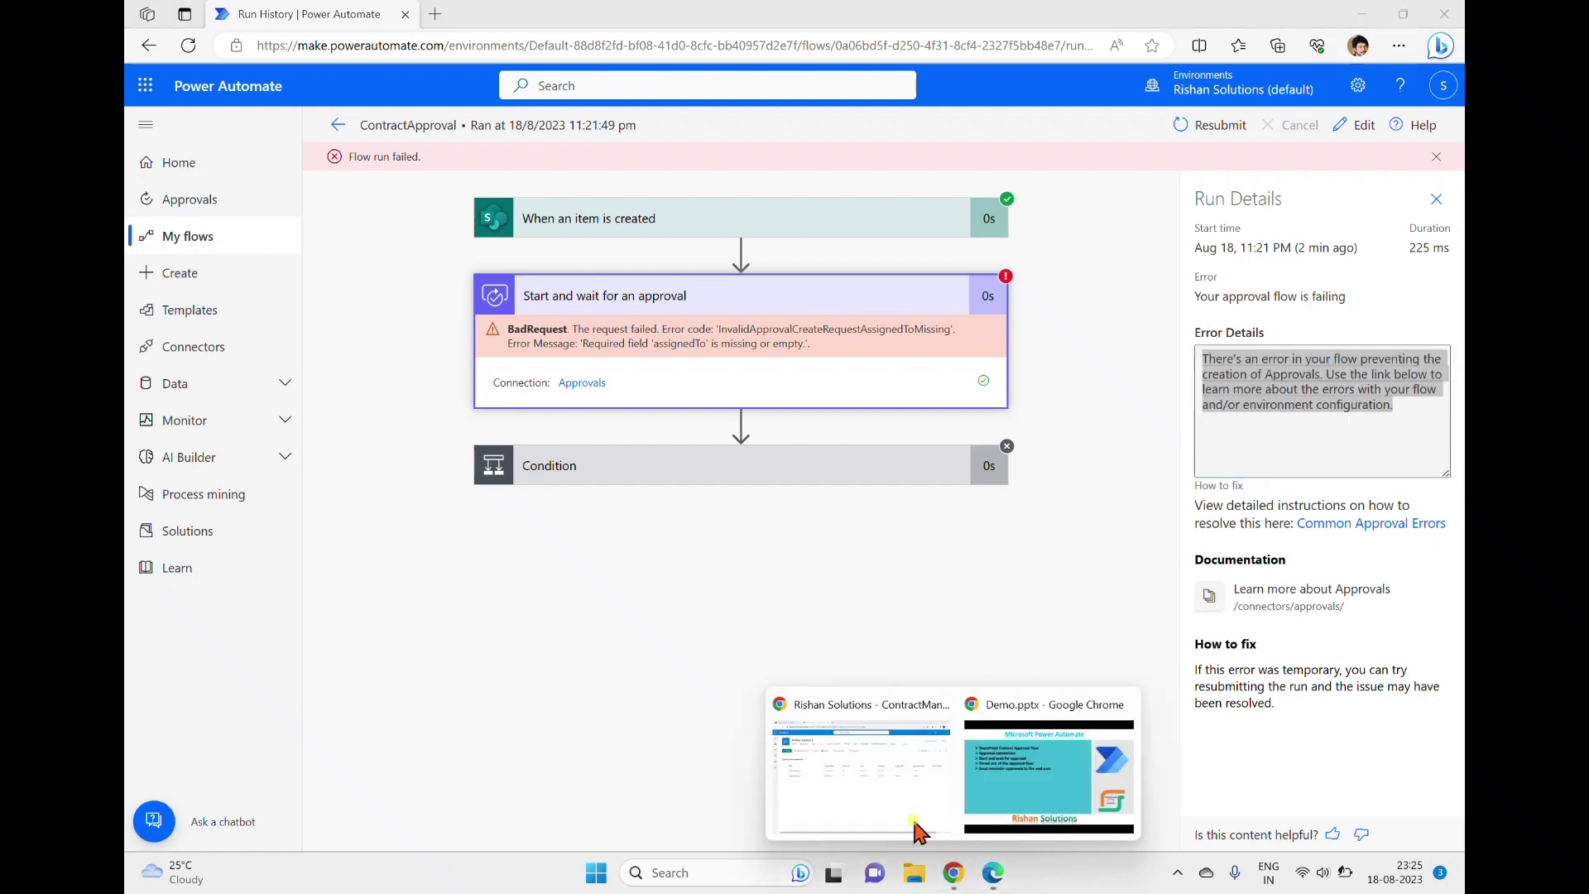
click(879, 785)
click(248, 12)
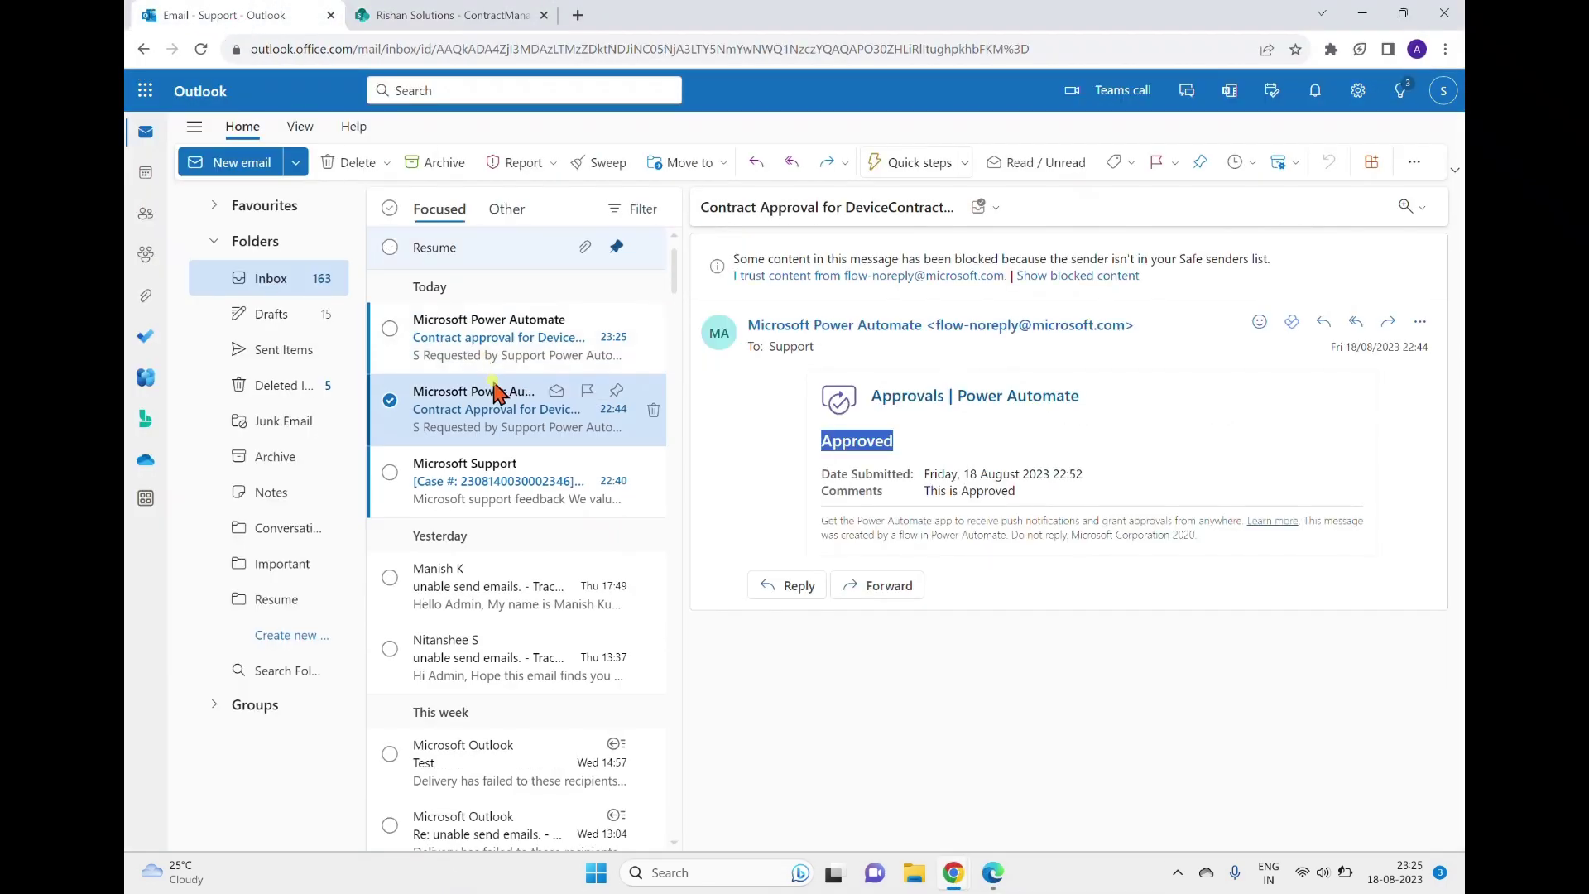
click(476, 332)
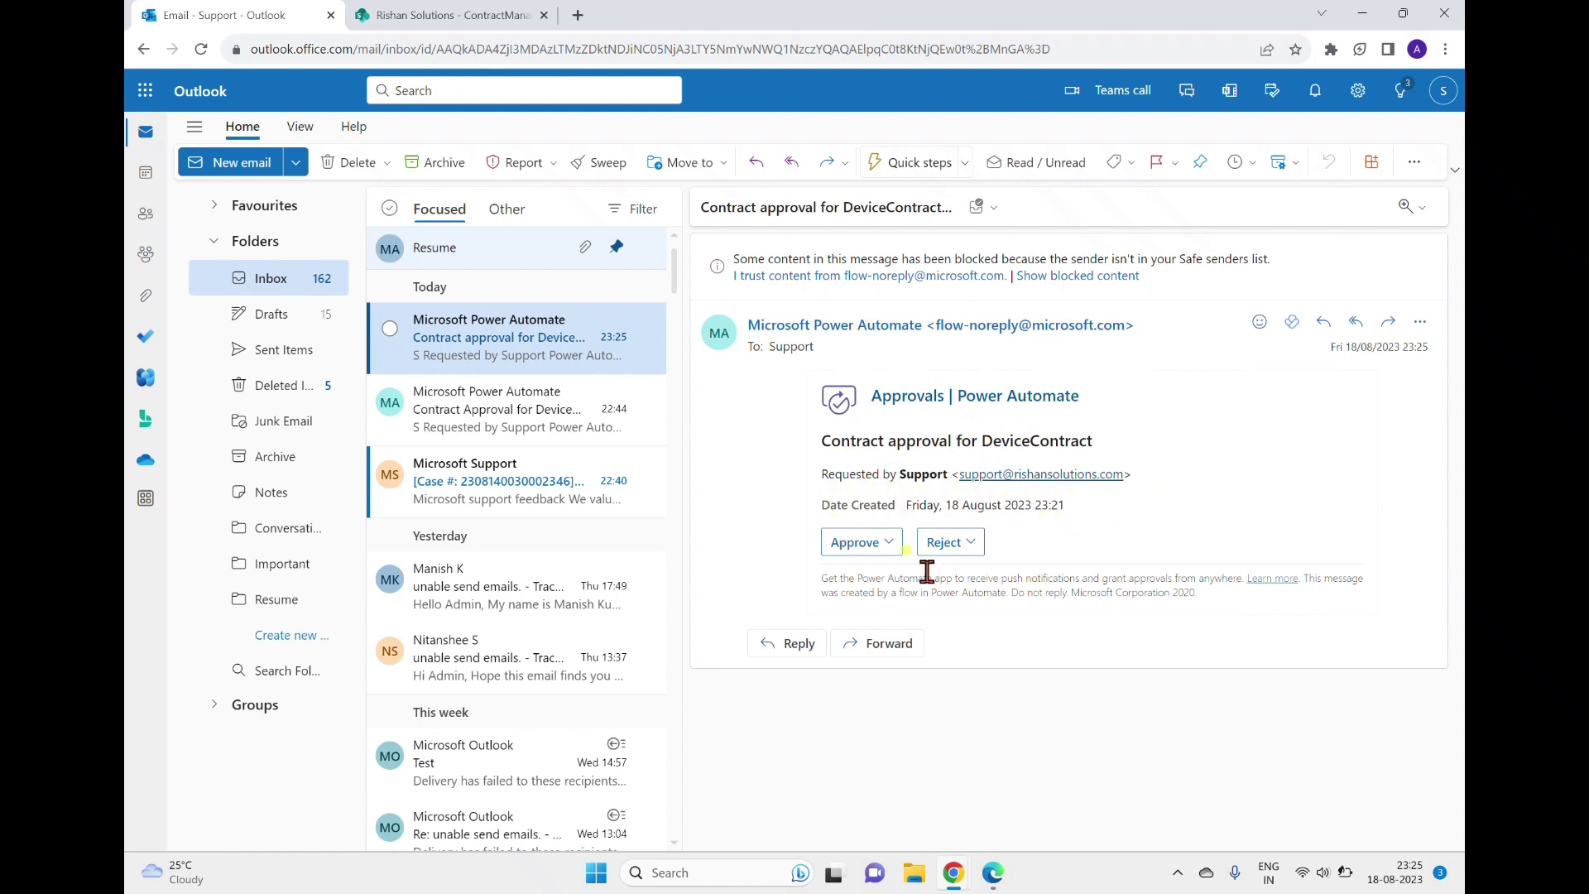
Approve the DeviceContract request in the email with the comment "This is Approved" and submit the response.
click(933, 546)
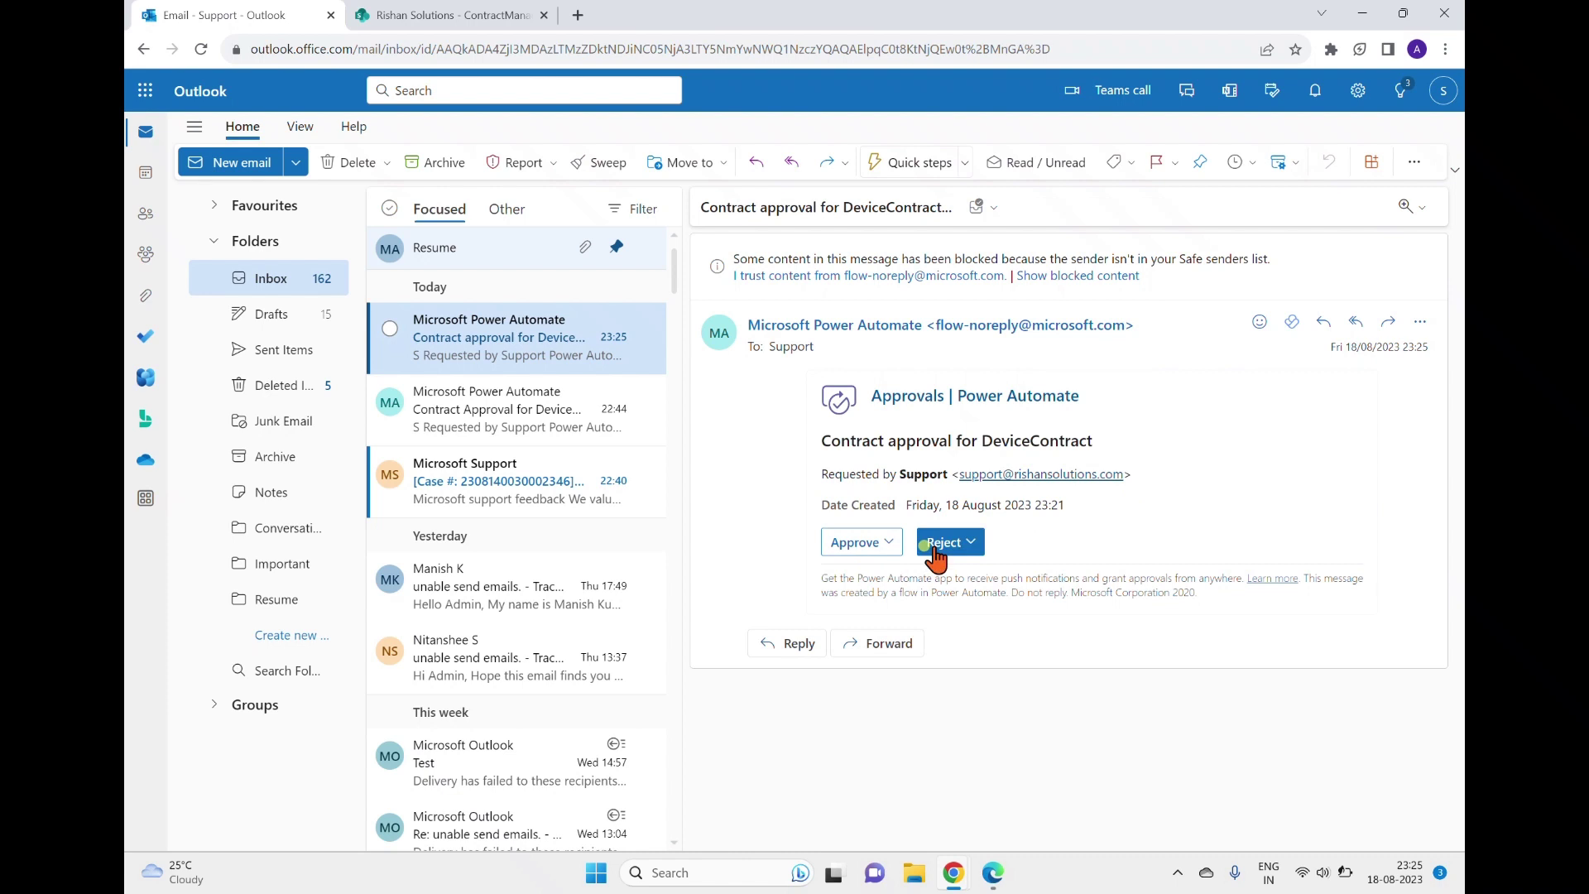
click(865, 547)
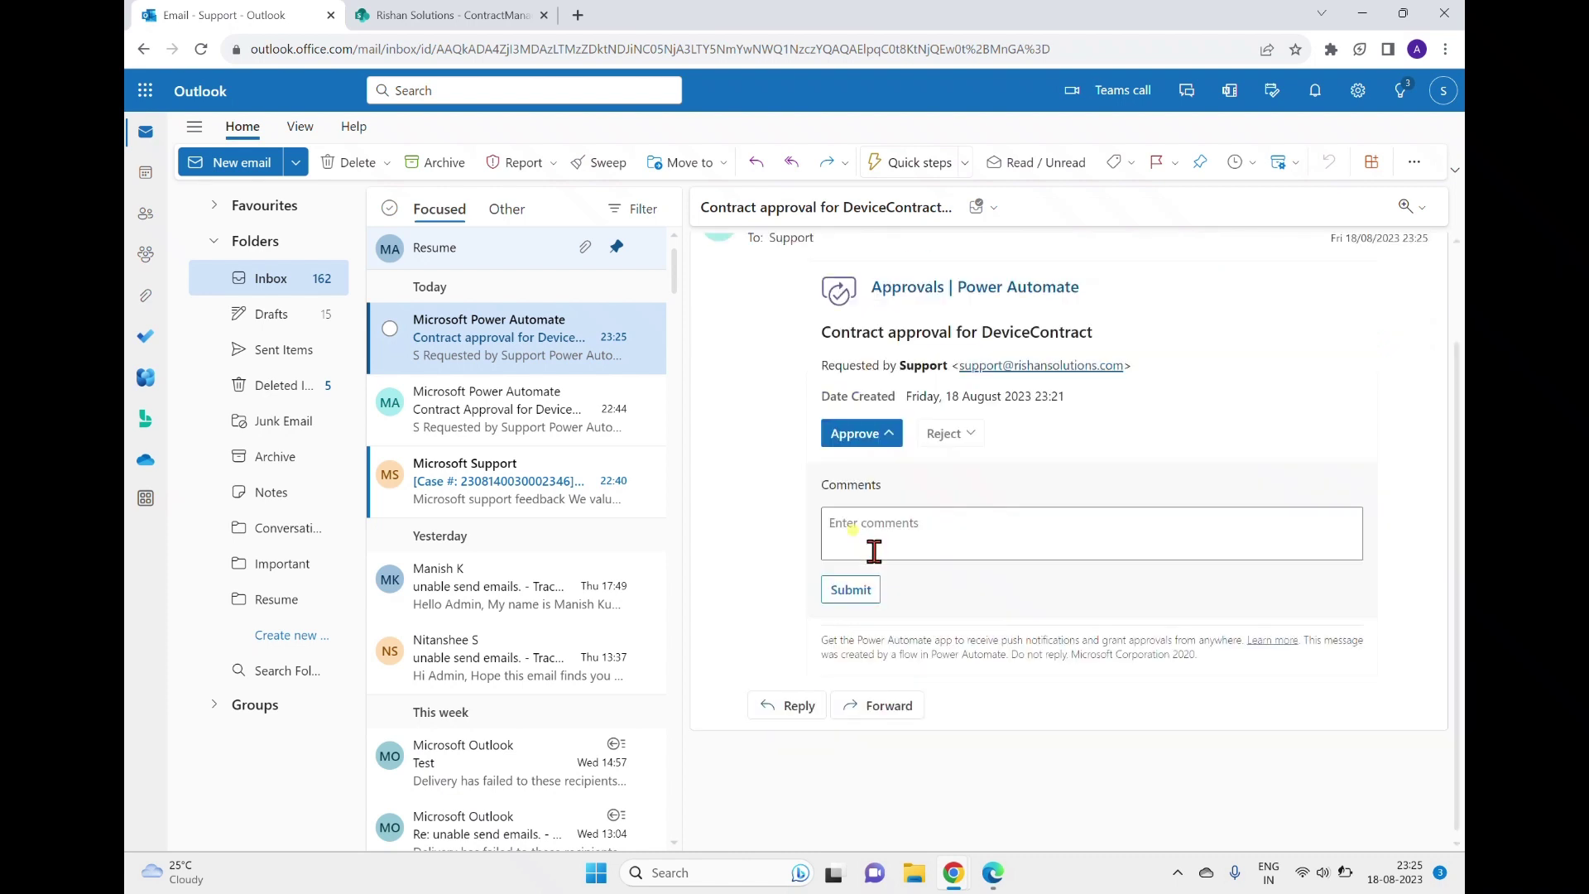
click(938, 528)
text(This is Approved)
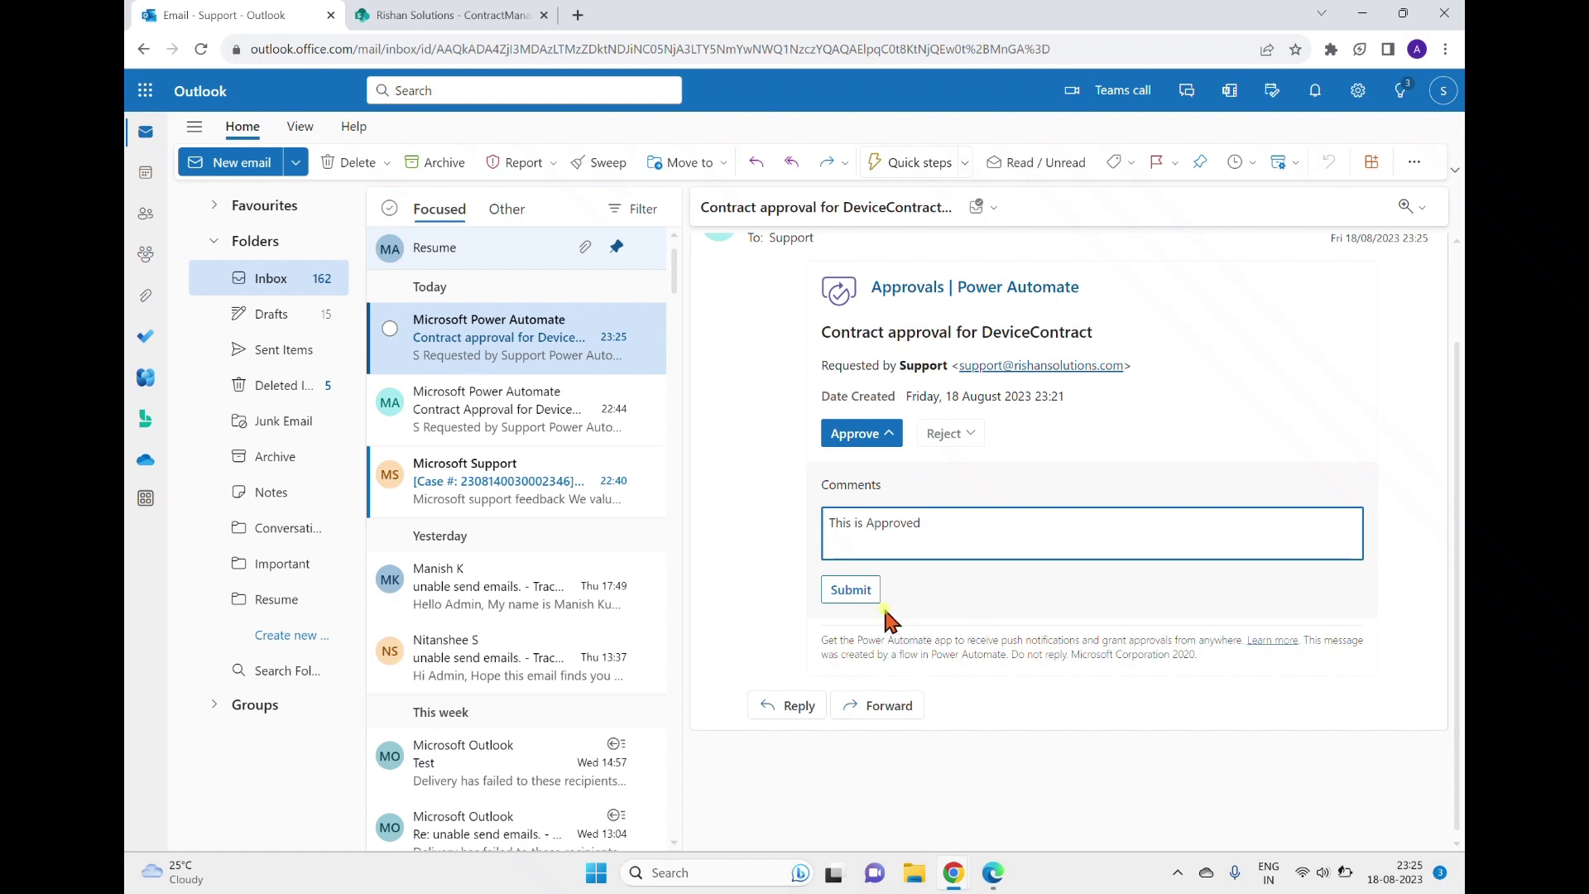
click(852, 590)
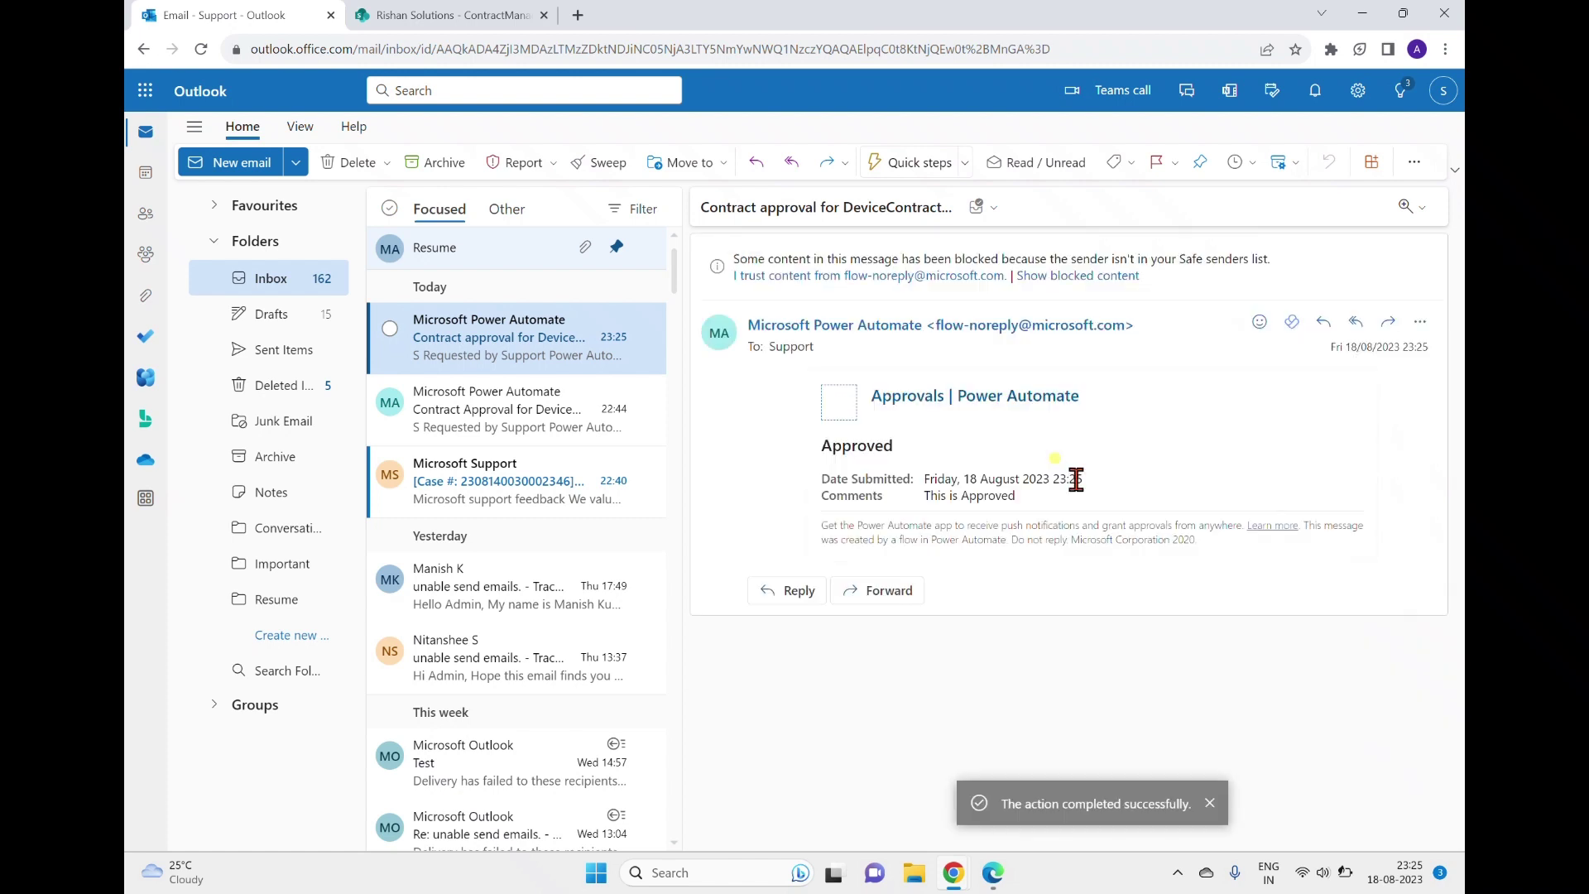
Review the submitted response in the email, and refresh the ContractManagement list to check the item's approval status.
drag(885, 441, 822, 444)
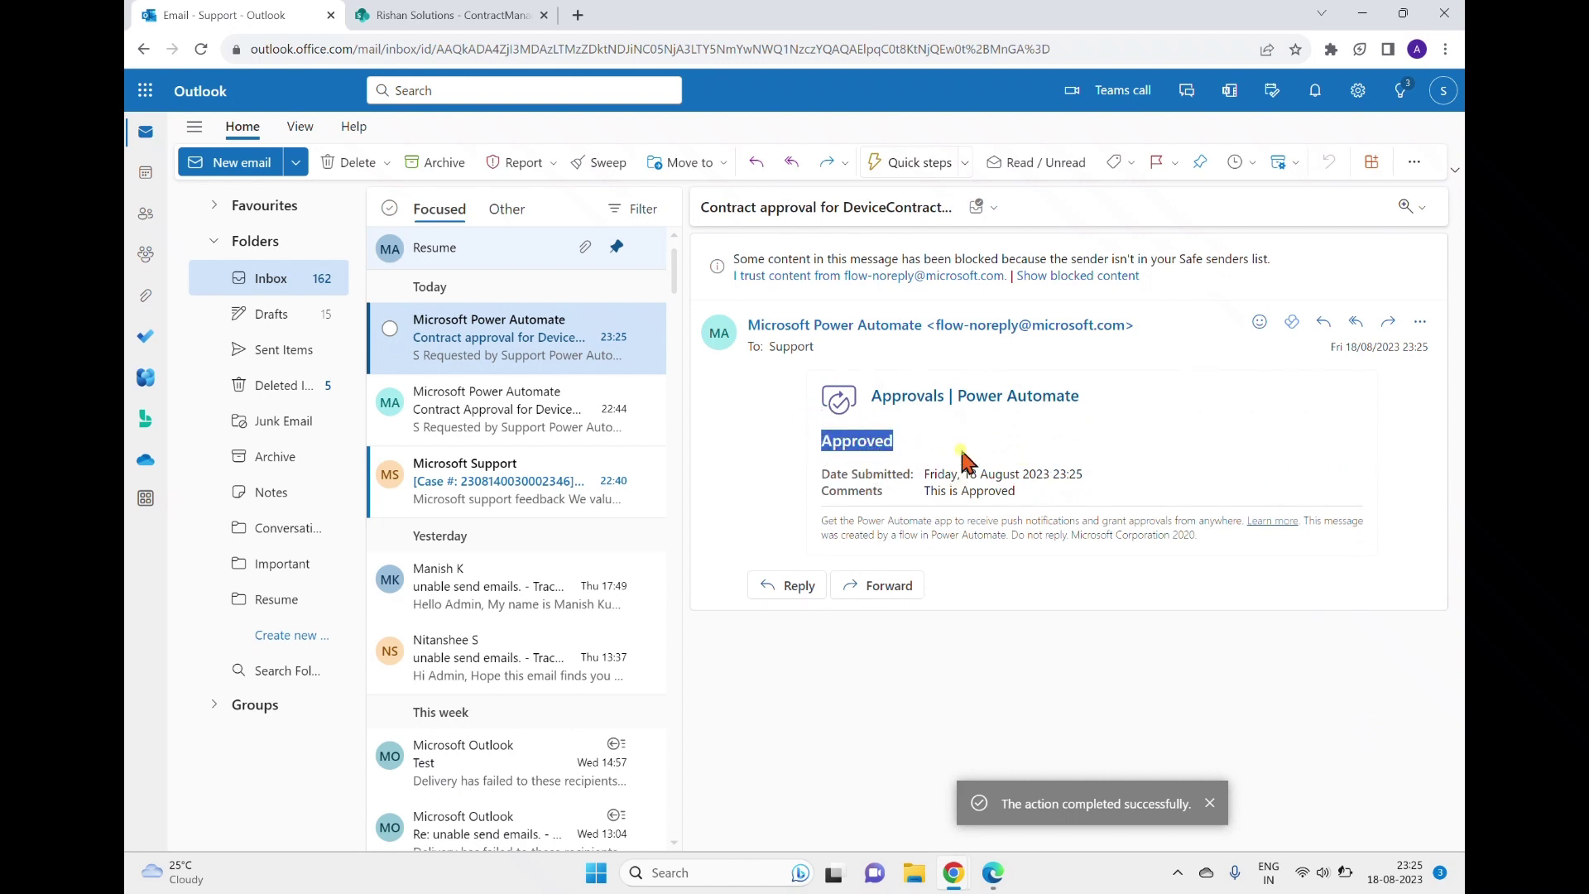
click(430, 14)
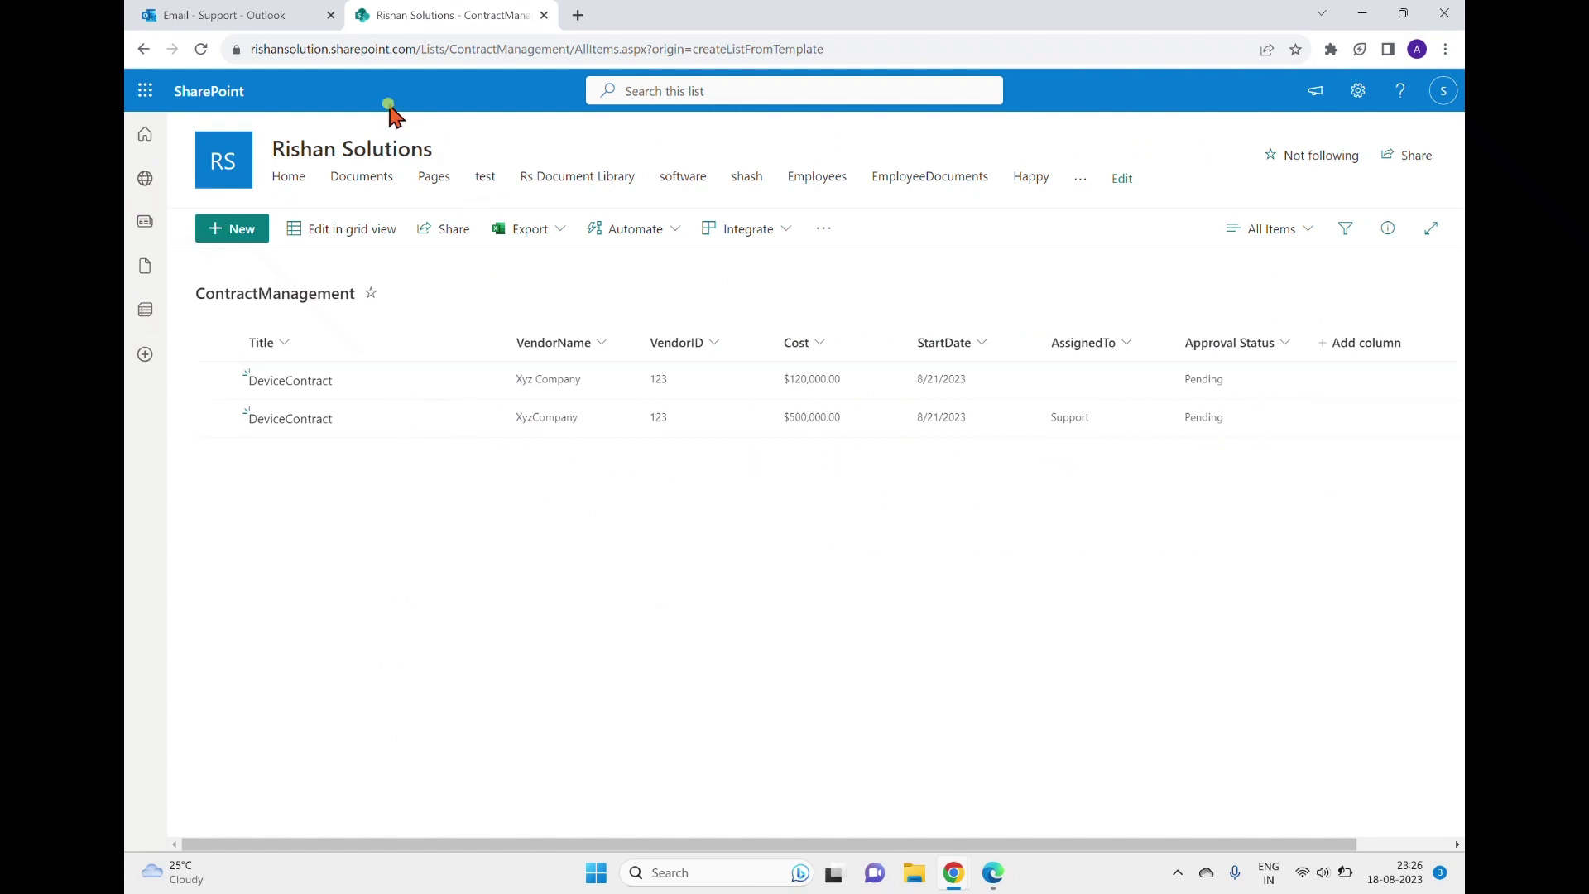
click(201, 50)
Switch to Power Automate in Edge, open the succeeded ContractApproval run and examine the outputs of its Start and wait for an approval action.
mouse_move(992, 873)
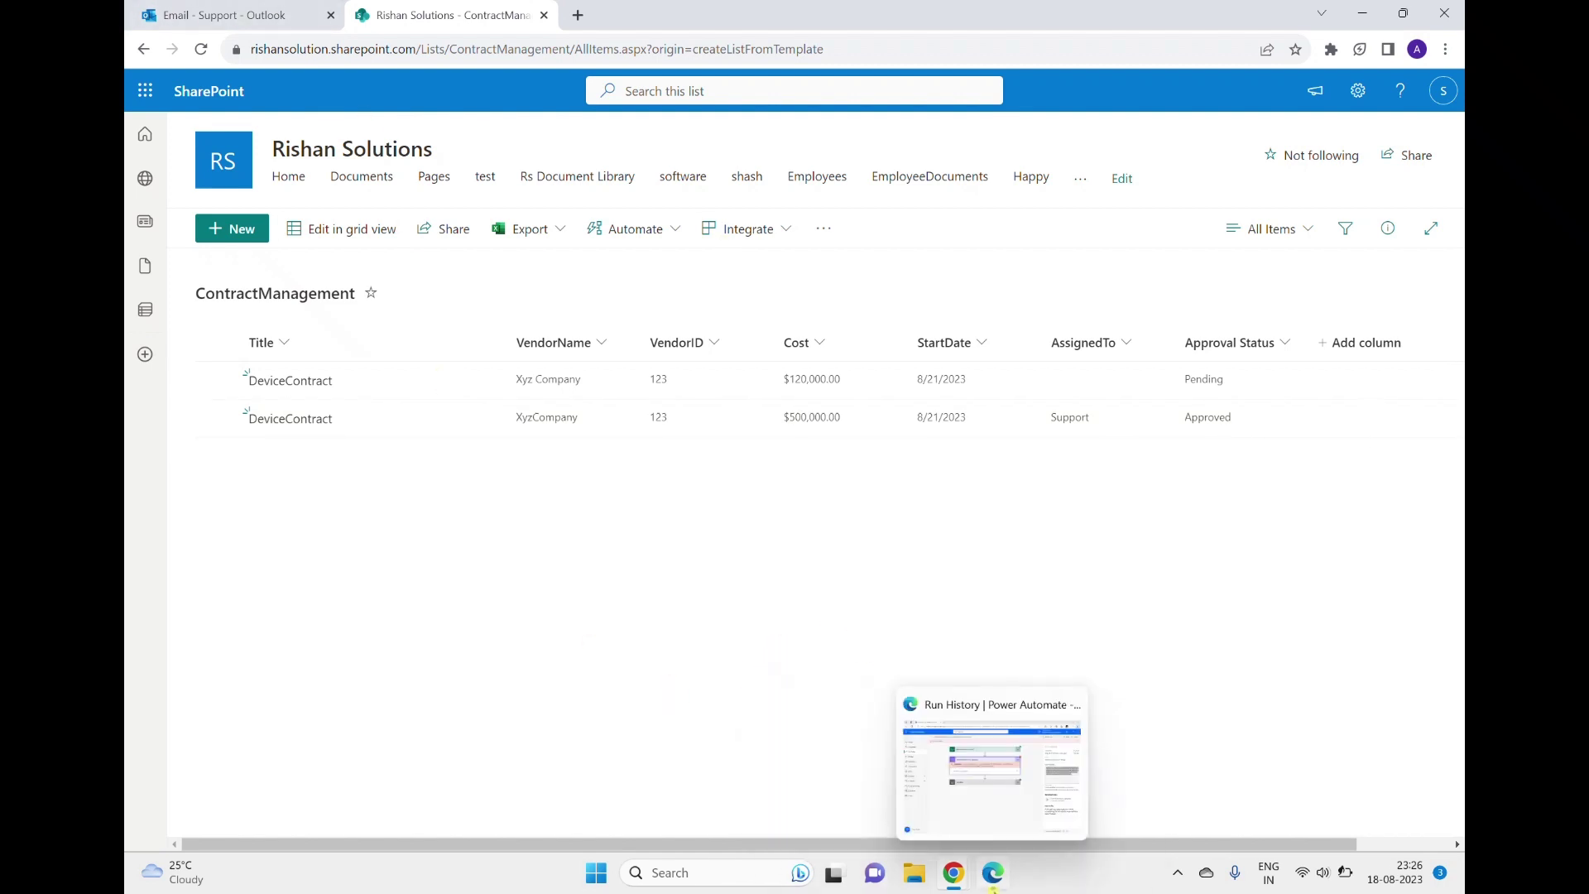
click(983, 842)
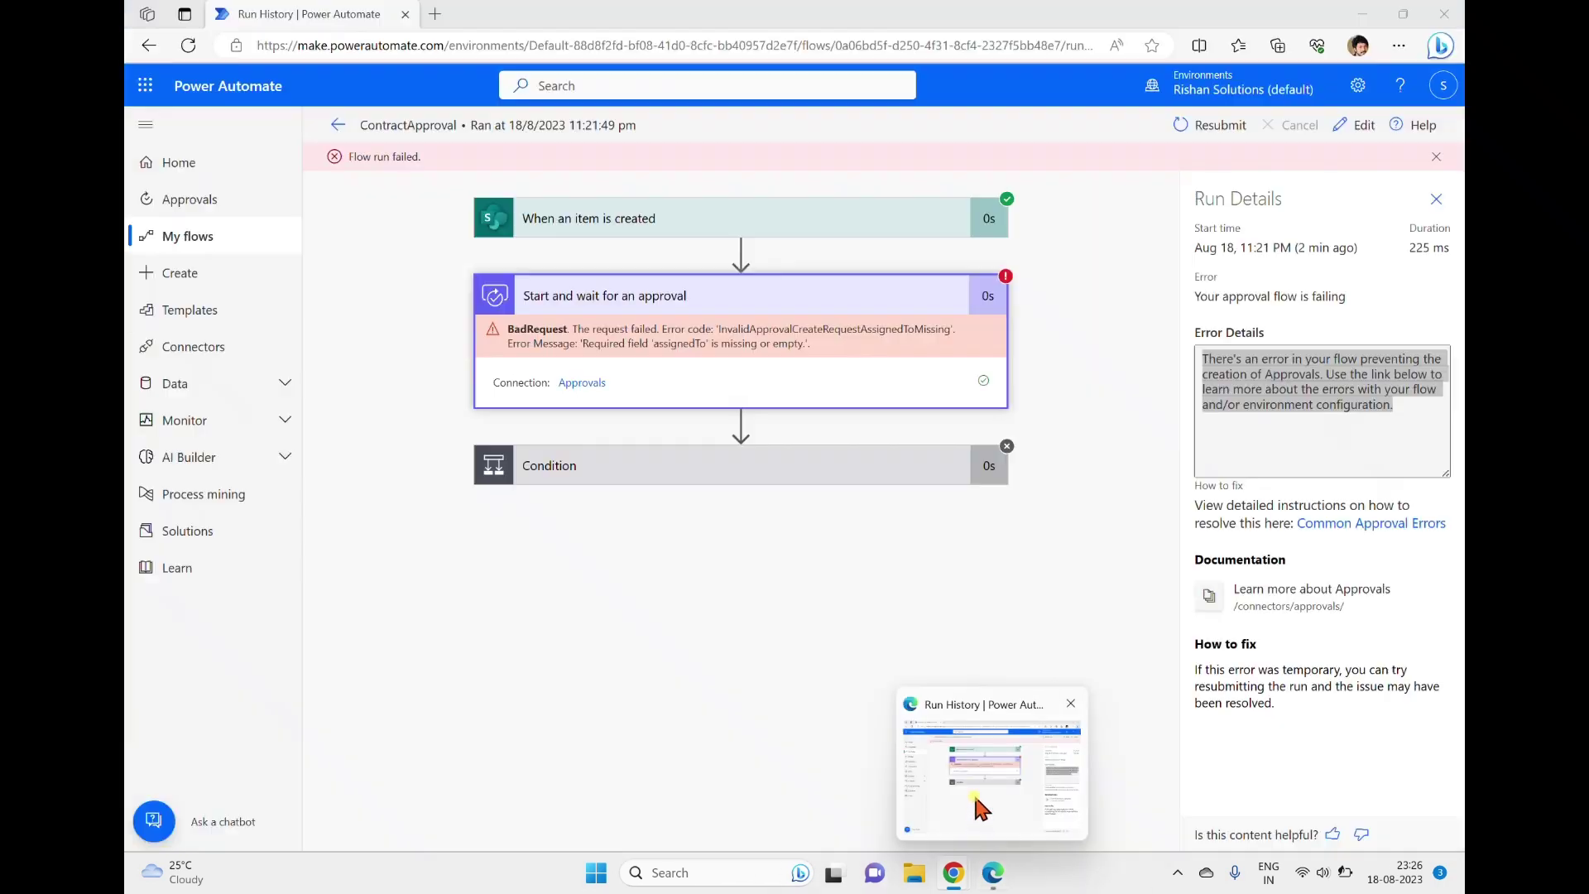
click(335, 124)
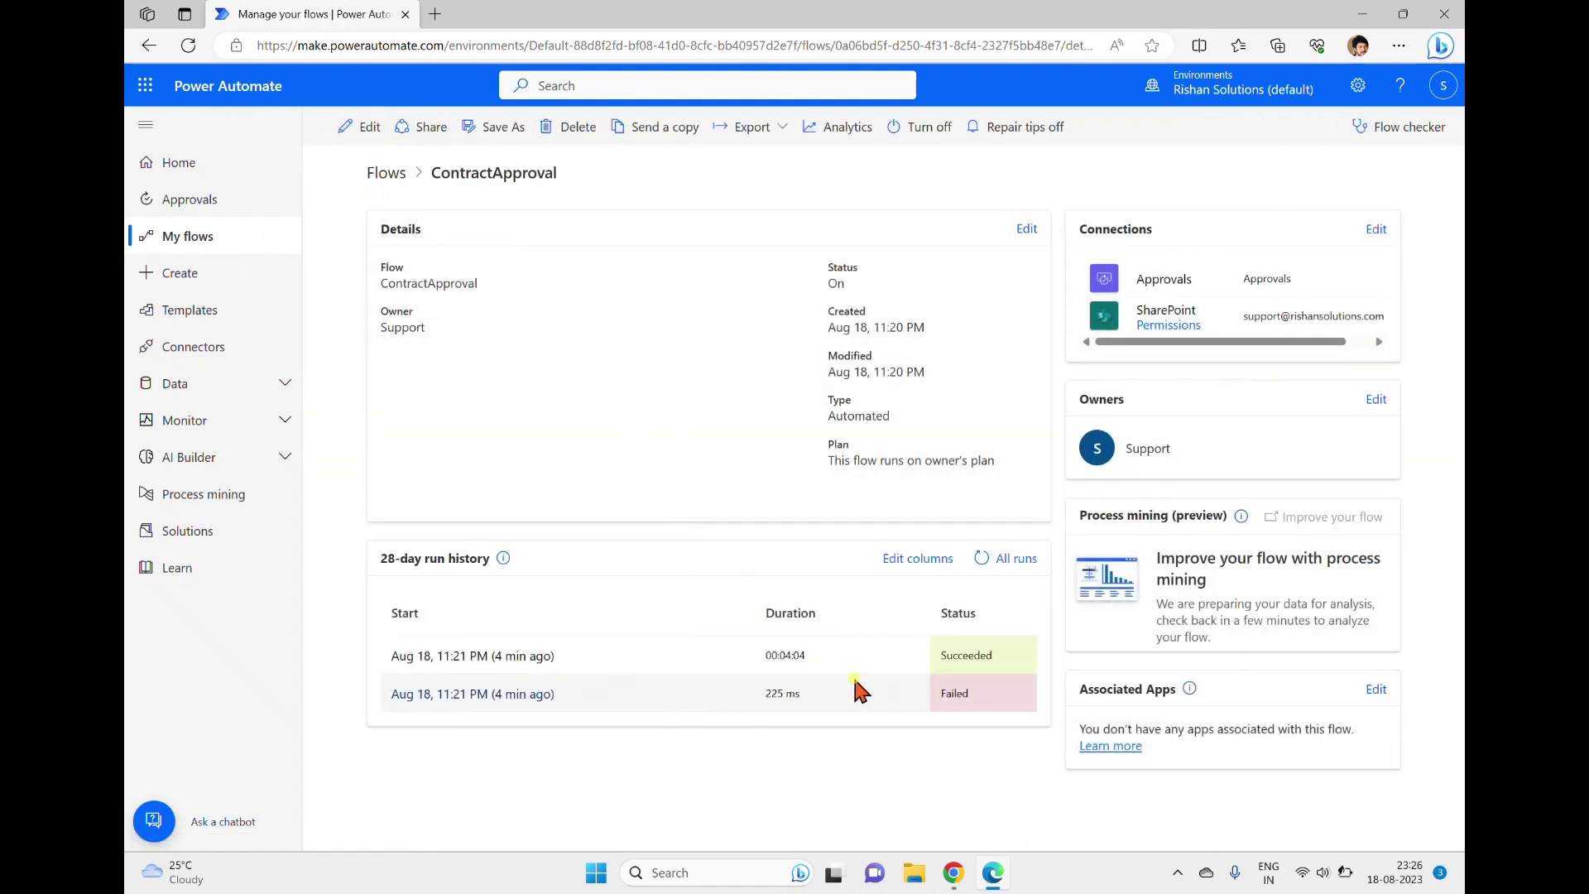
click(515, 656)
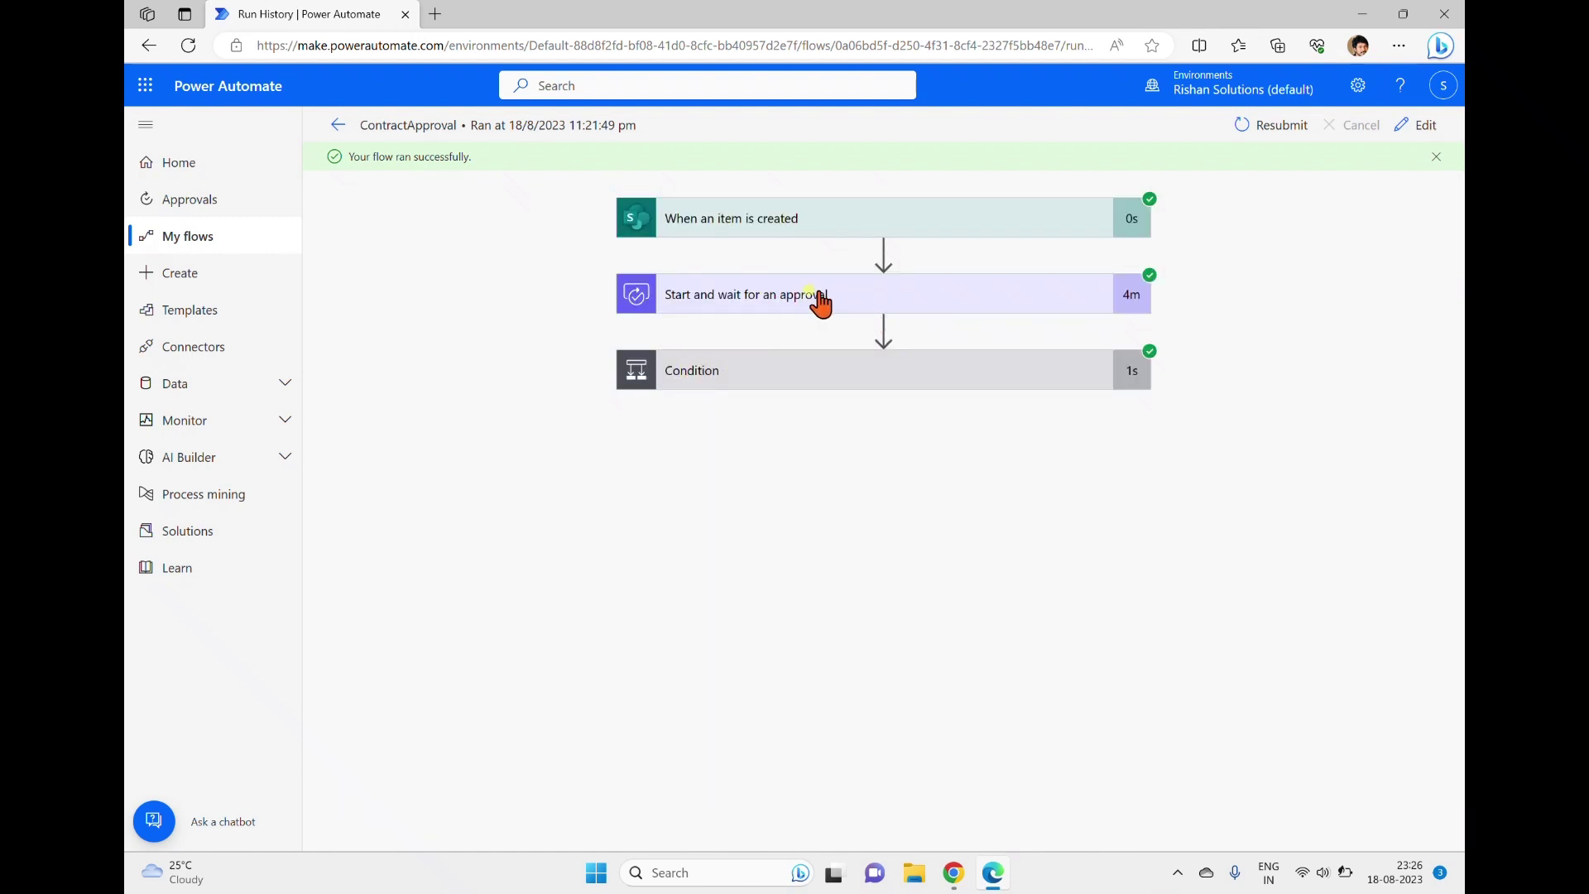
click(750, 297)
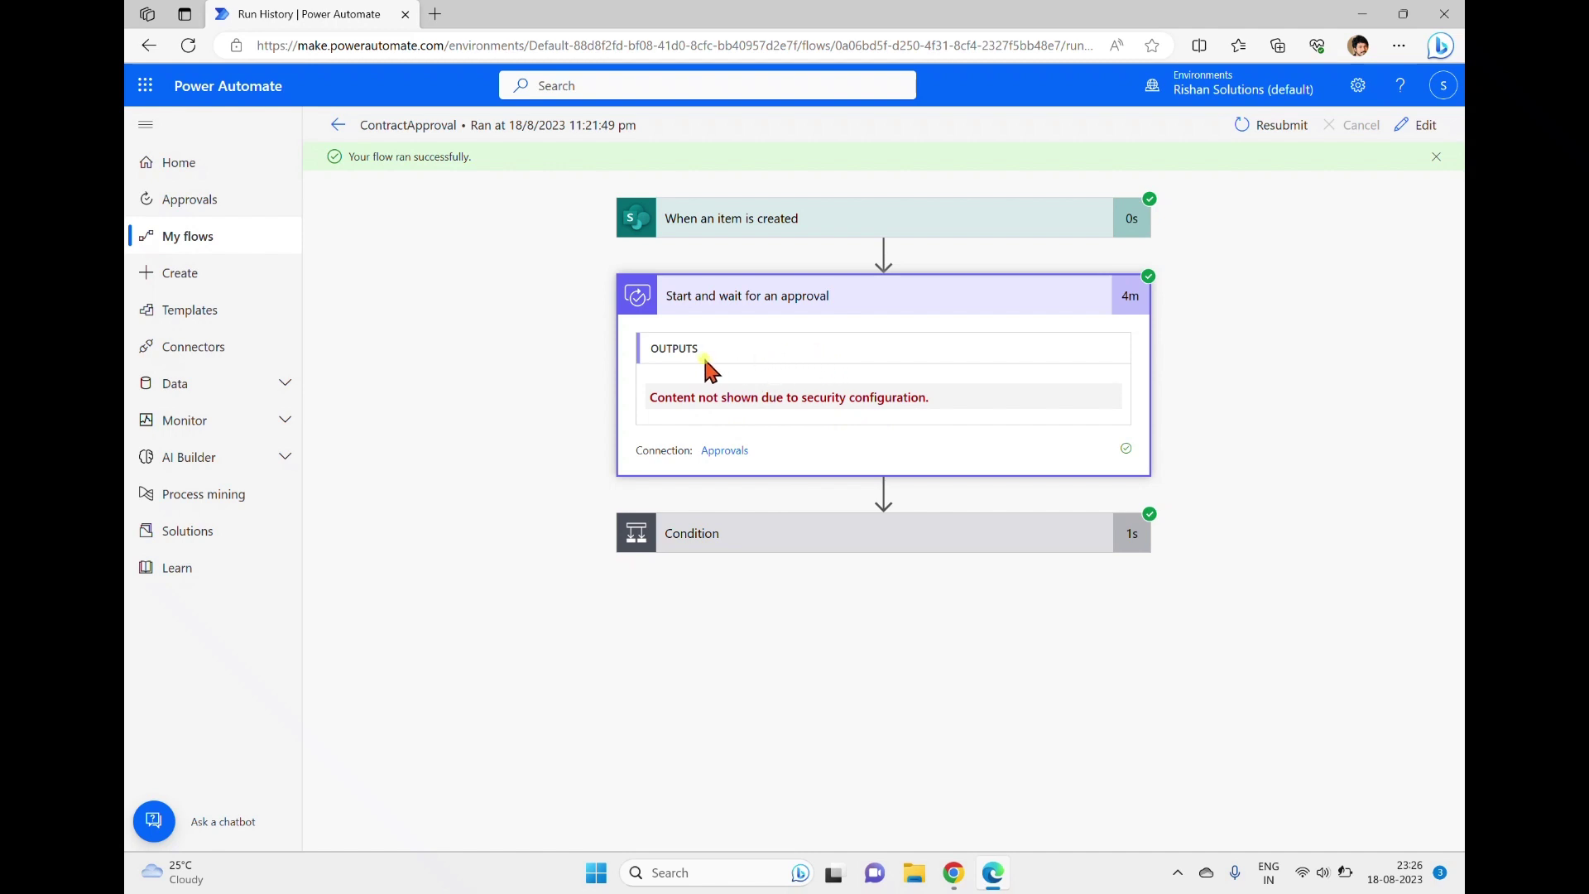
drag(719, 353, 648, 347)
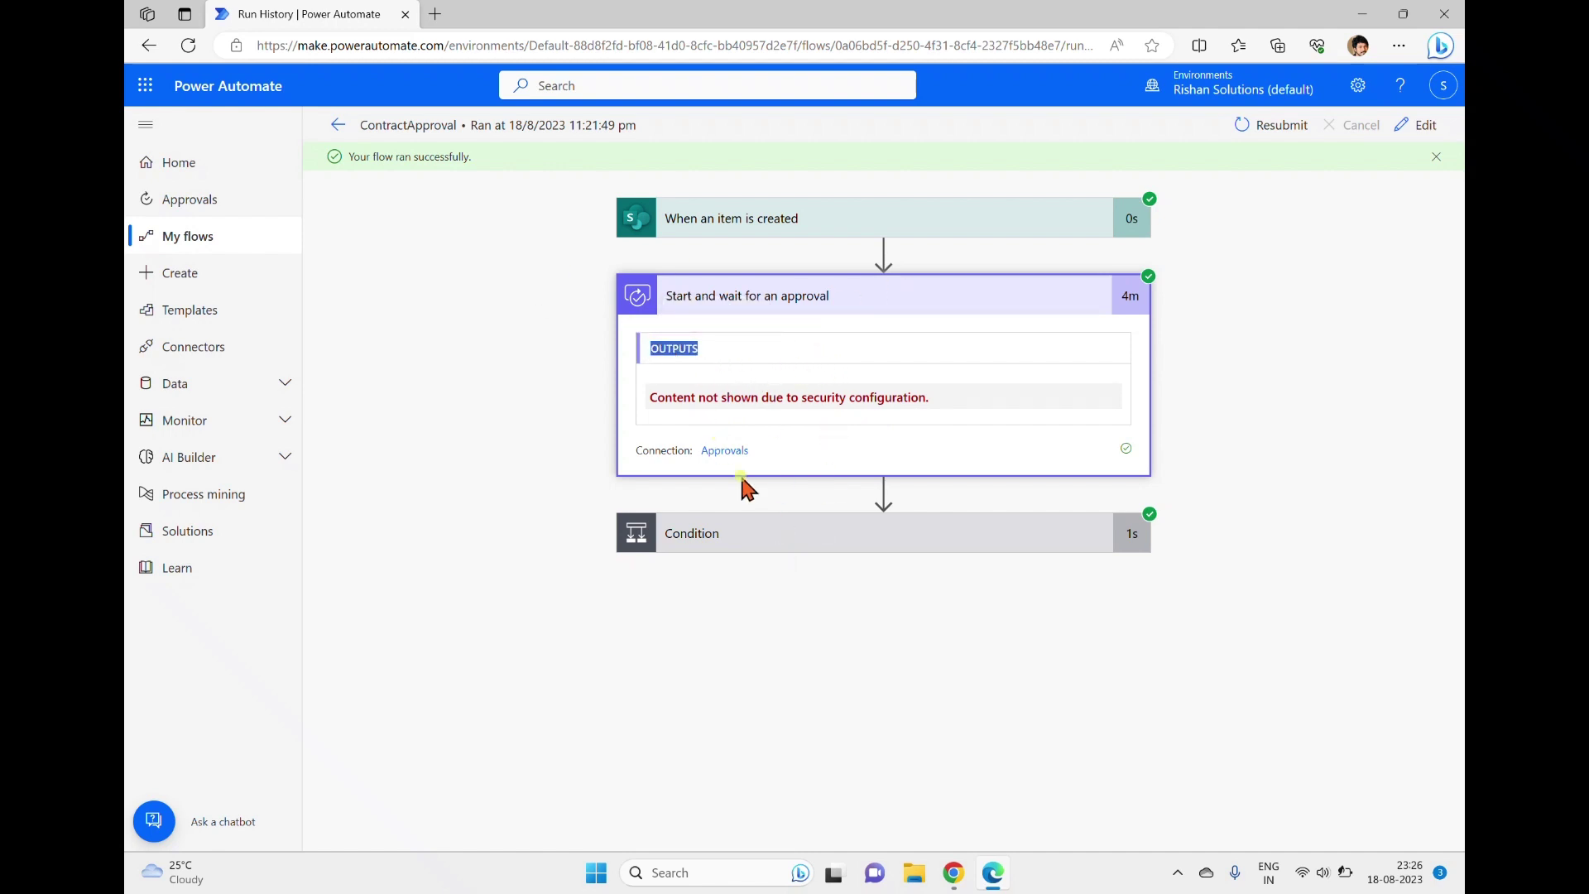
Expand the run's Condition, inspect the inputs and outputs of Set content approval status under If yes, and collapse that action.
click(738, 538)
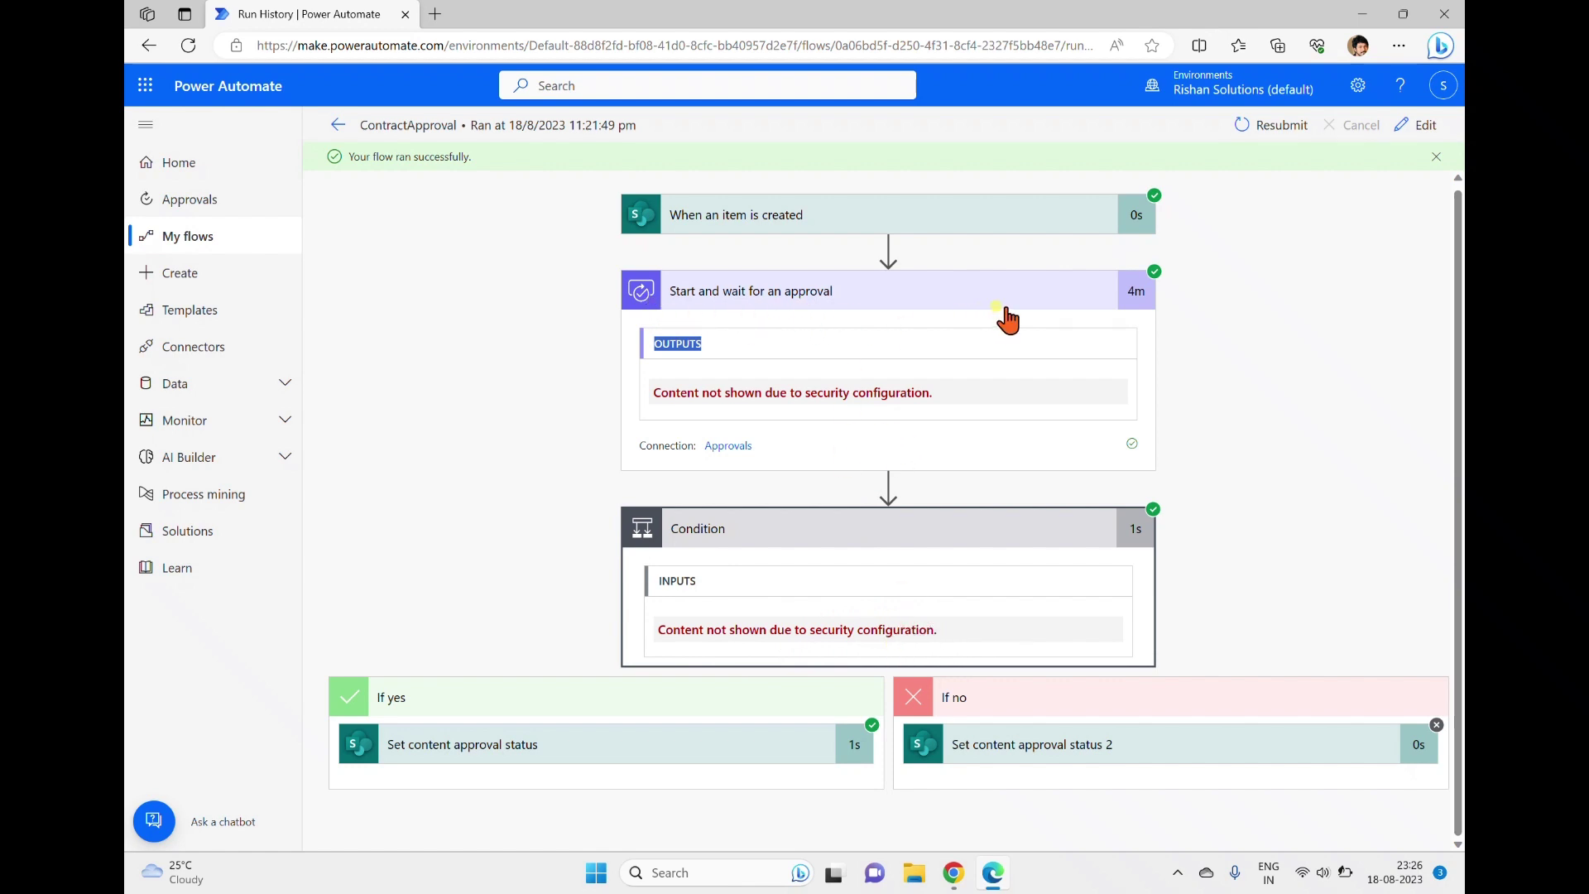
click(547, 750)
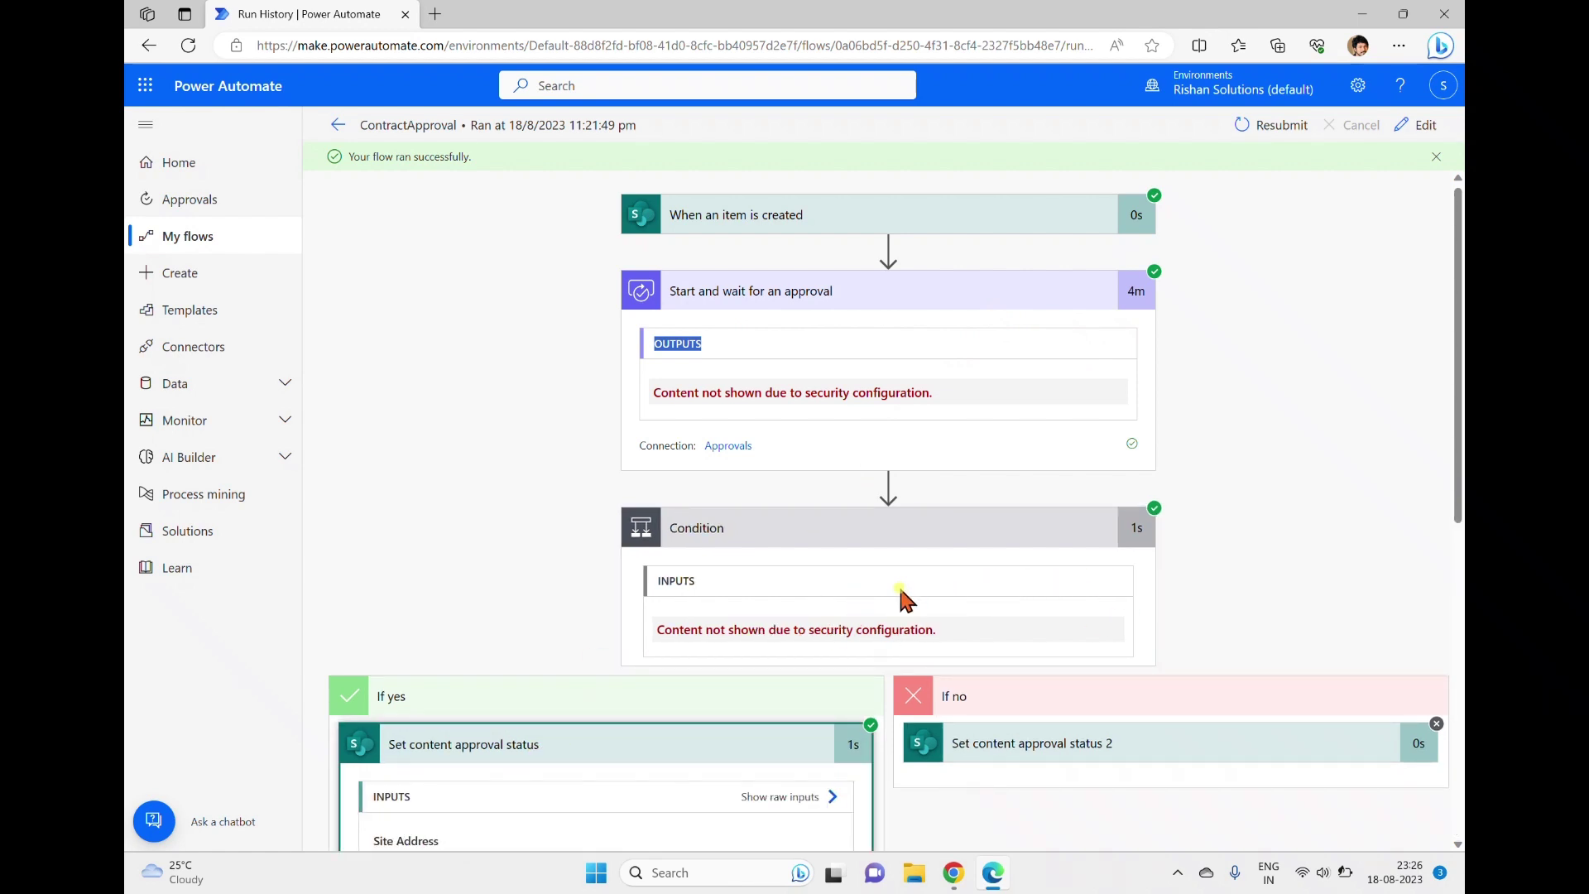
scroll(903, 605, down, 5)
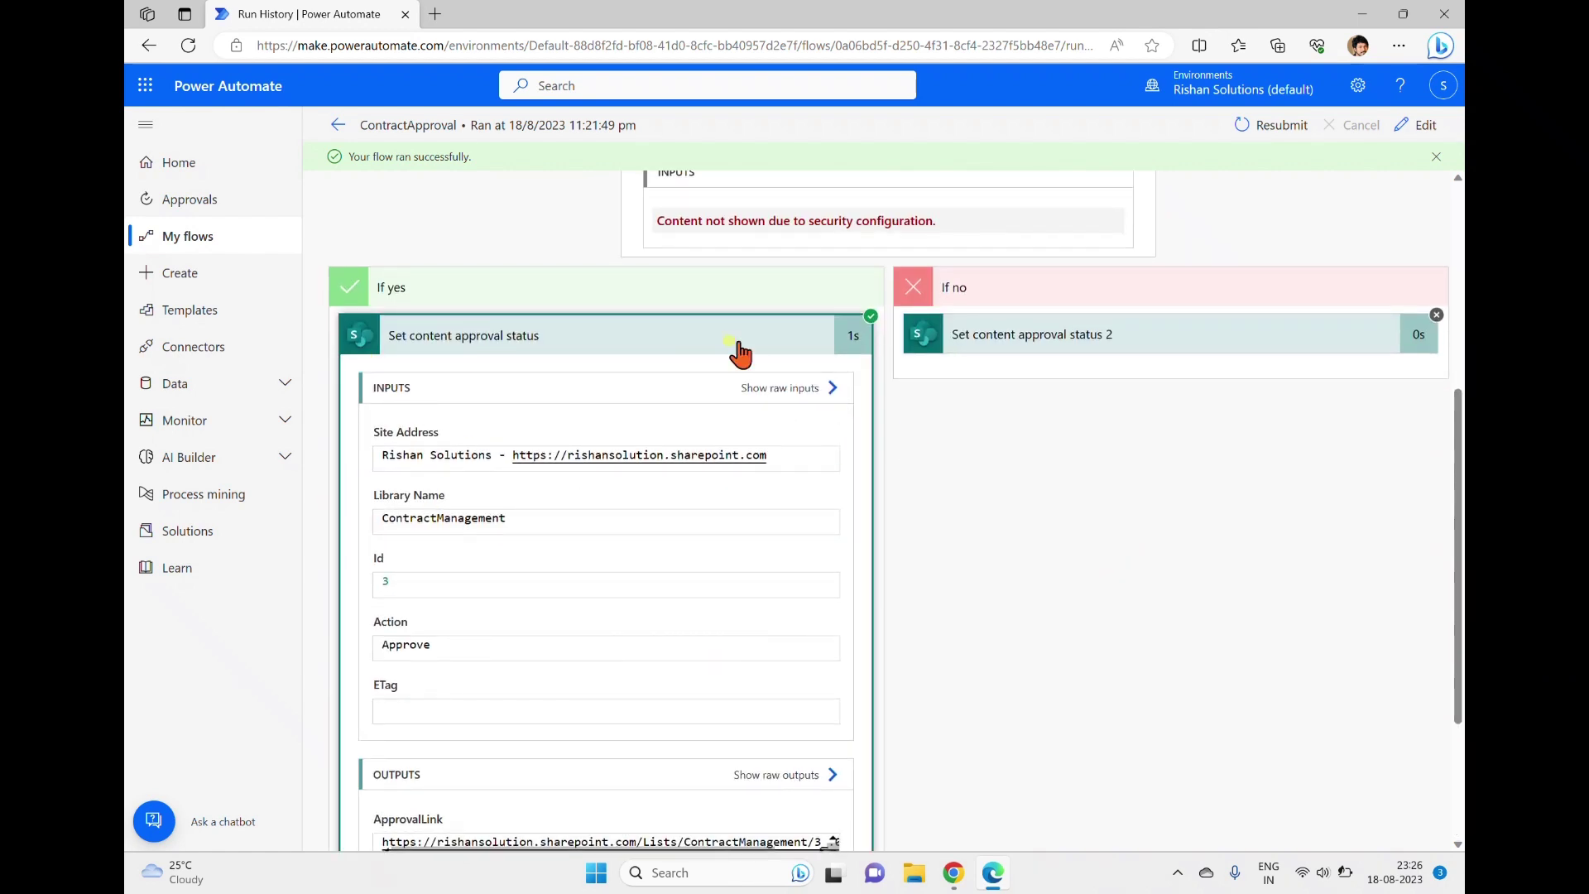
scroll(638, 328, down, 3)
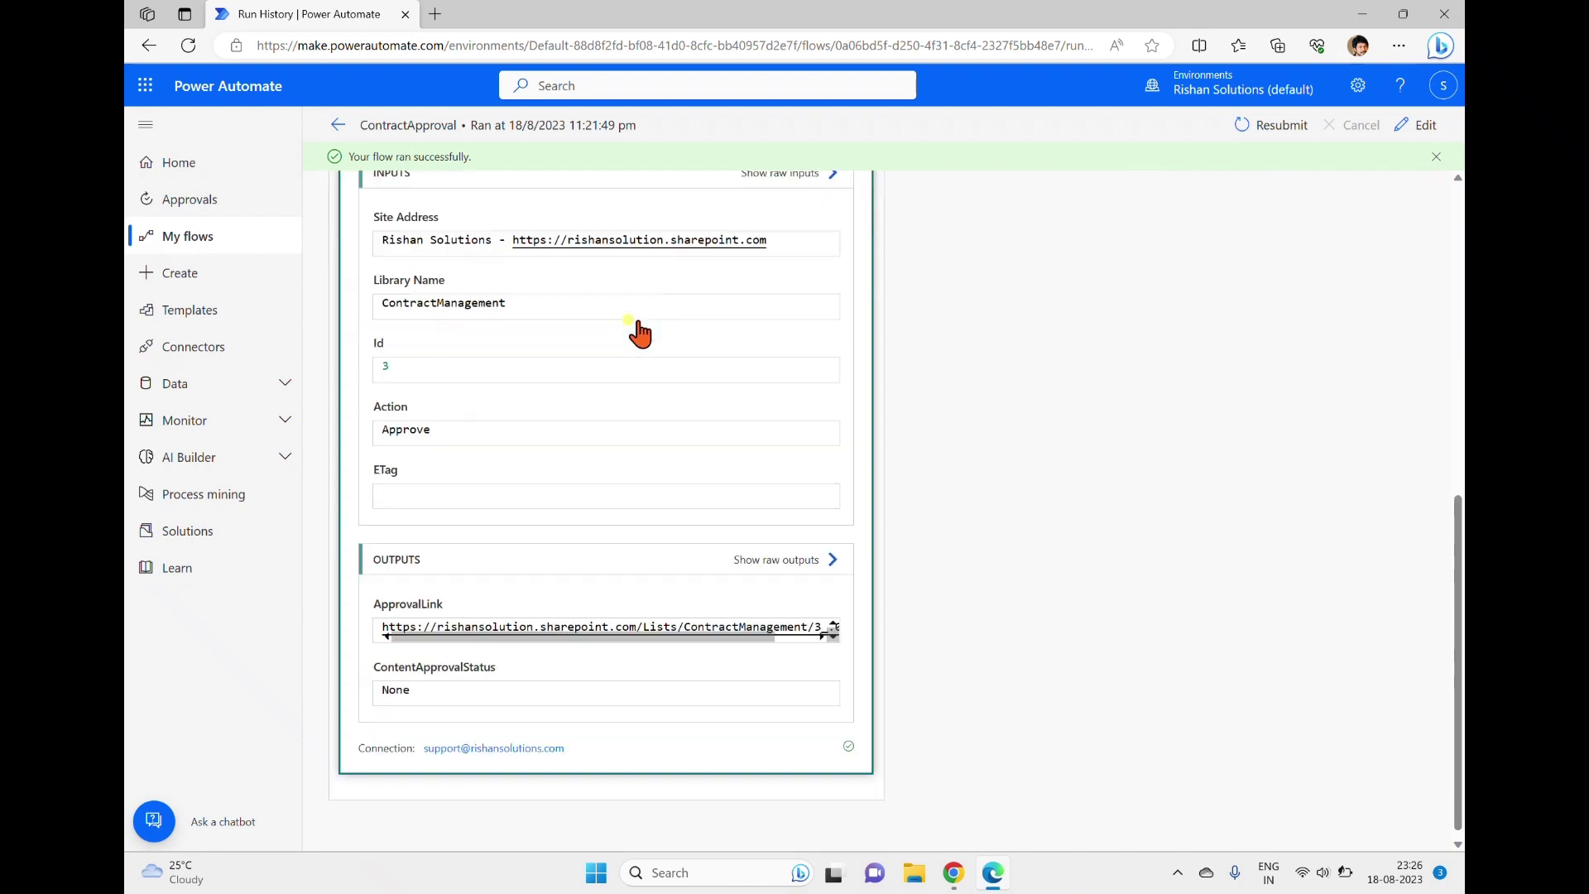
drag(444, 419, 356, 418)
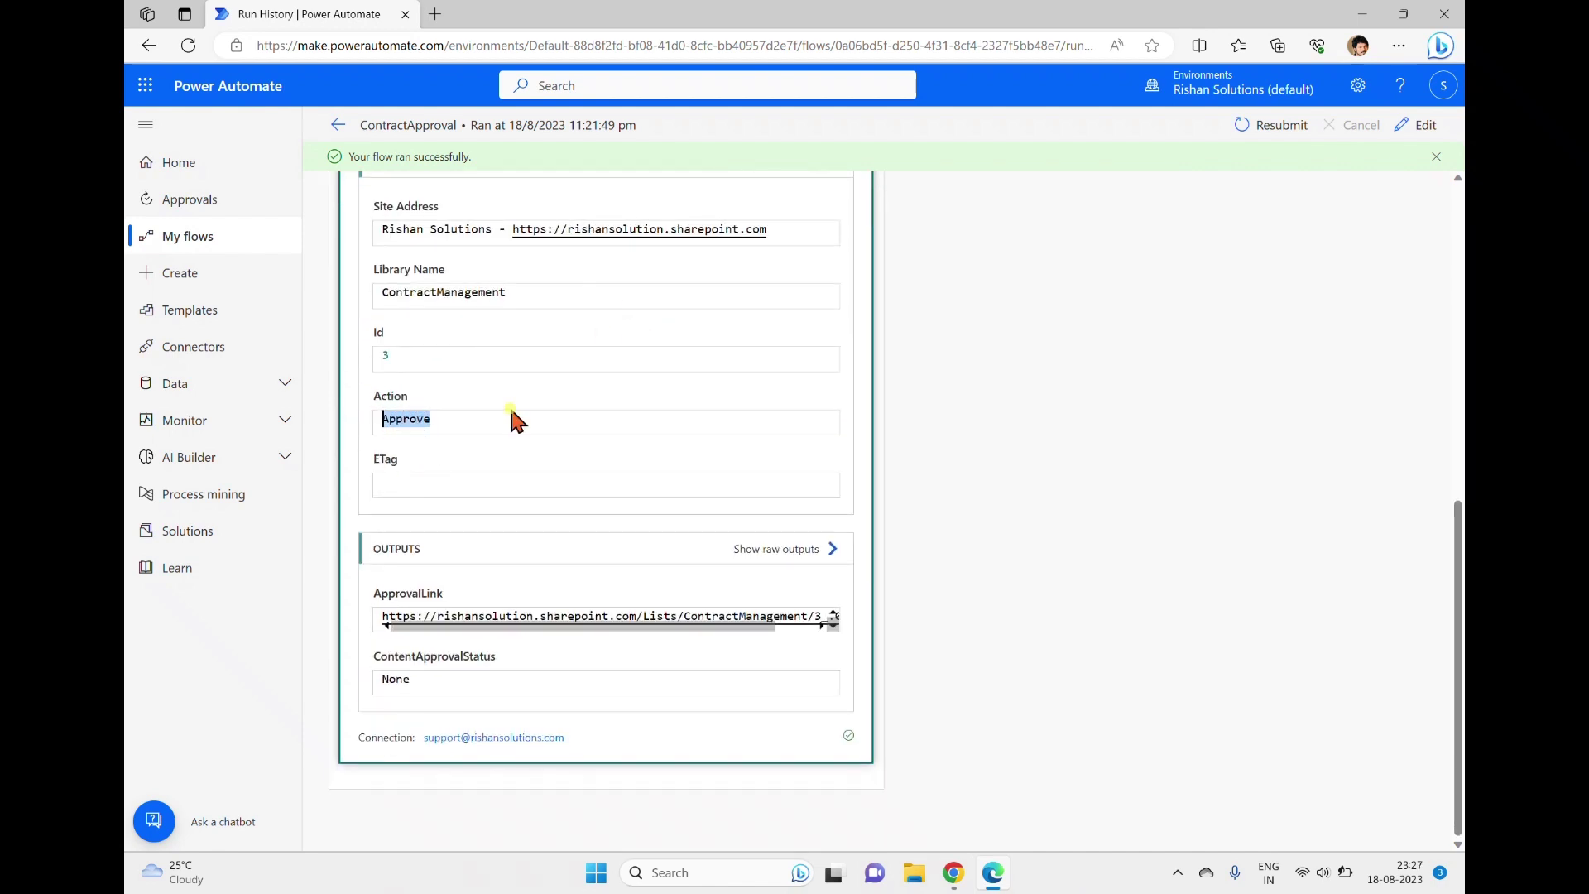
scroll(745, 464, up, 4)
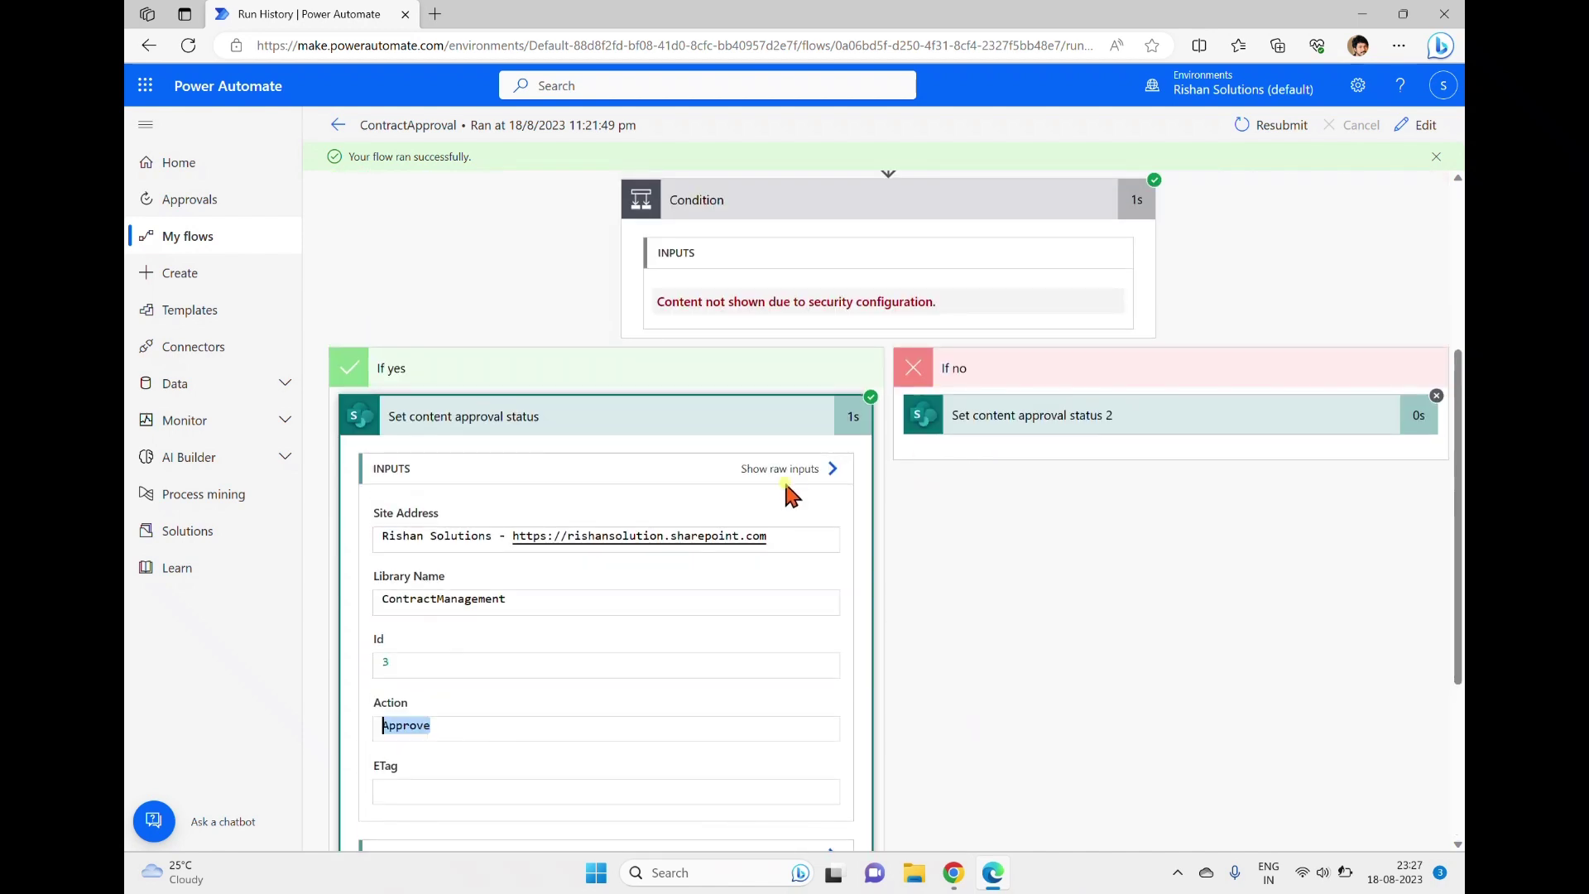
click(721, 416)
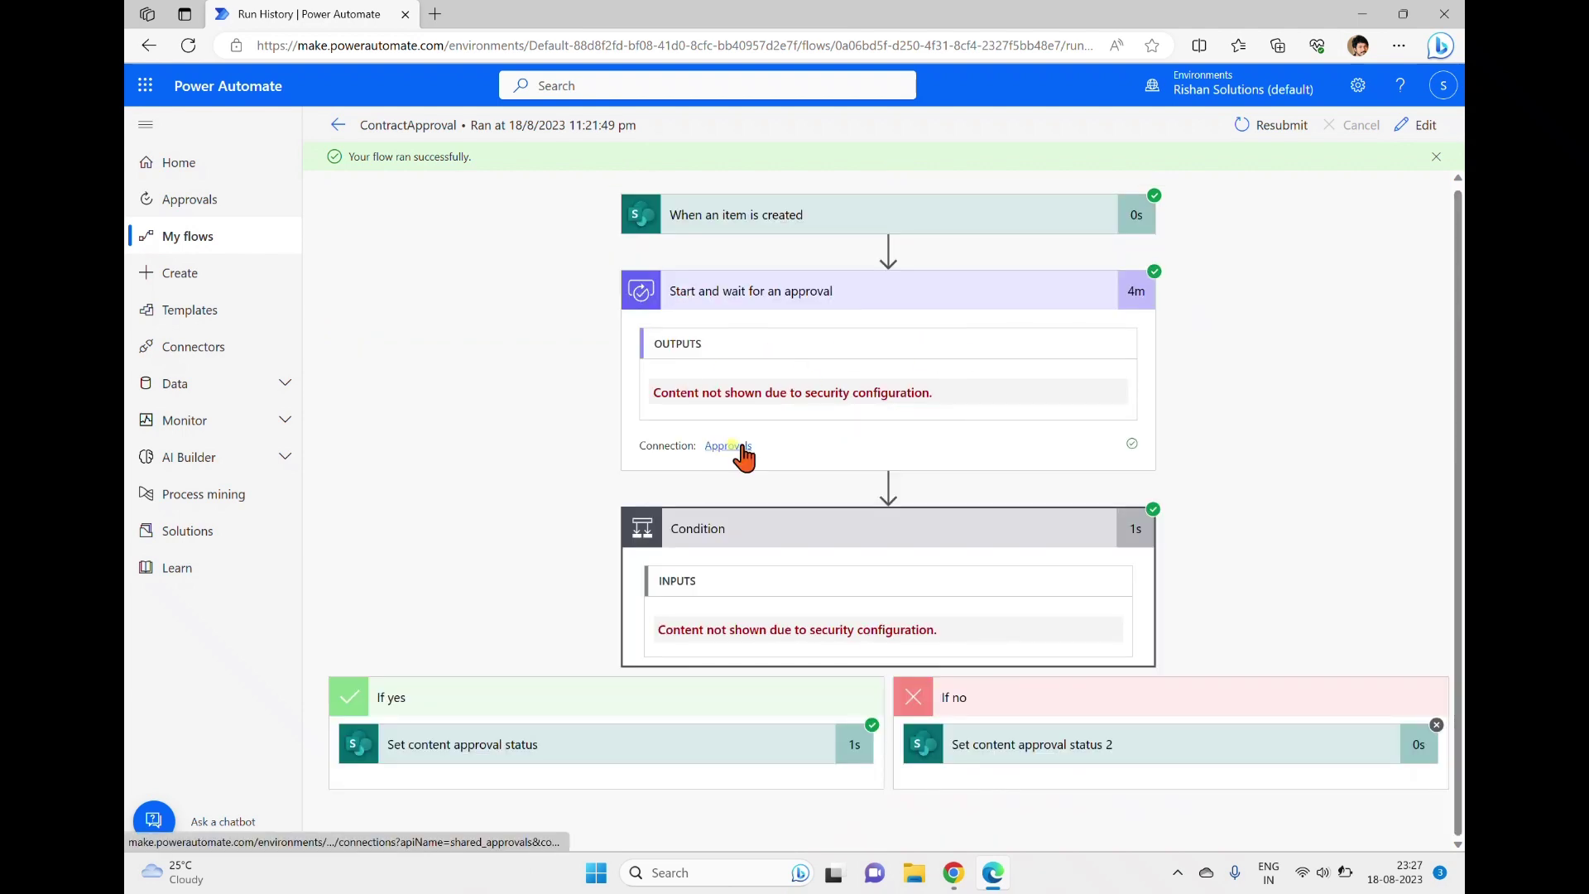